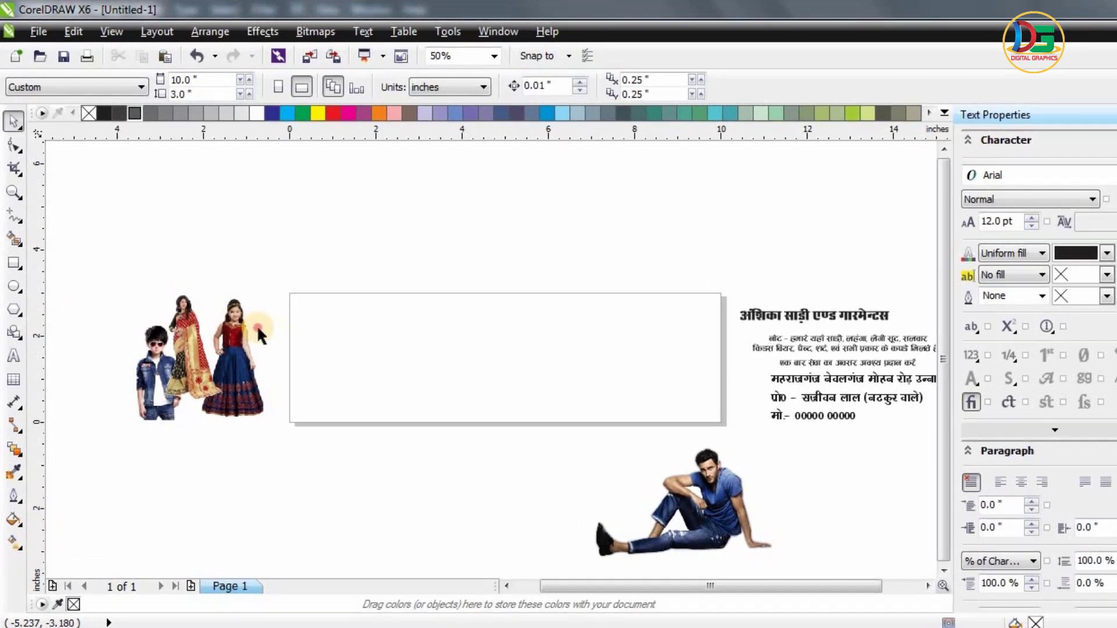
- Create a page-sized 10 × 3 inch rectangle as the banner background
scroll(602, 351, "up", 1)
scroll(602, 351, "up", 1)
scroll(823, 361, "down", 2)
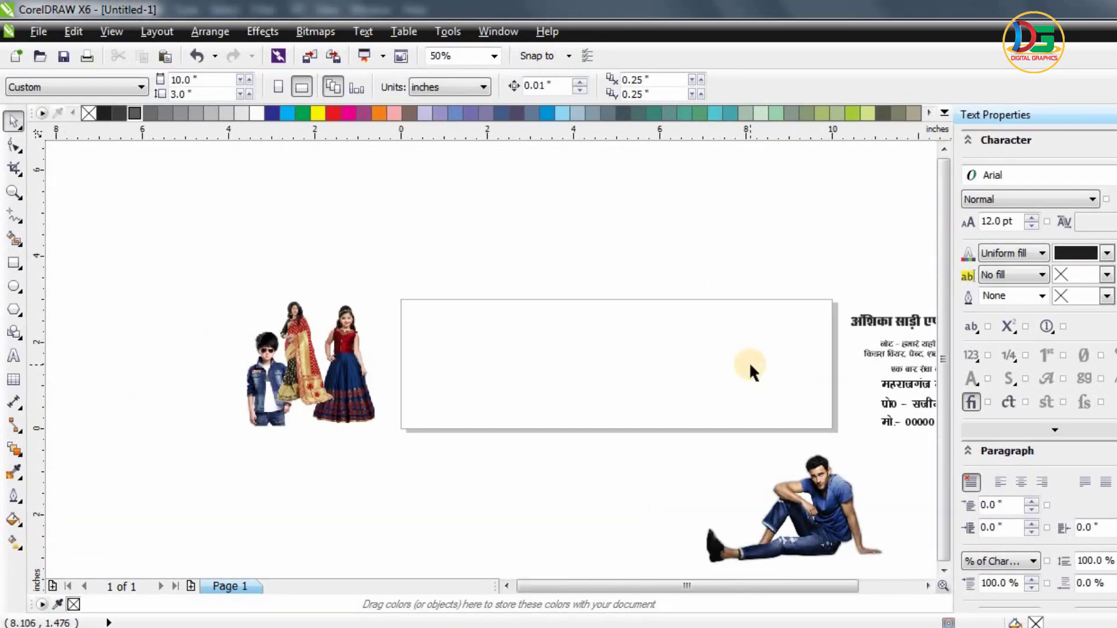
scroll(751, 368, "up", 2)
double_click(13, 265)
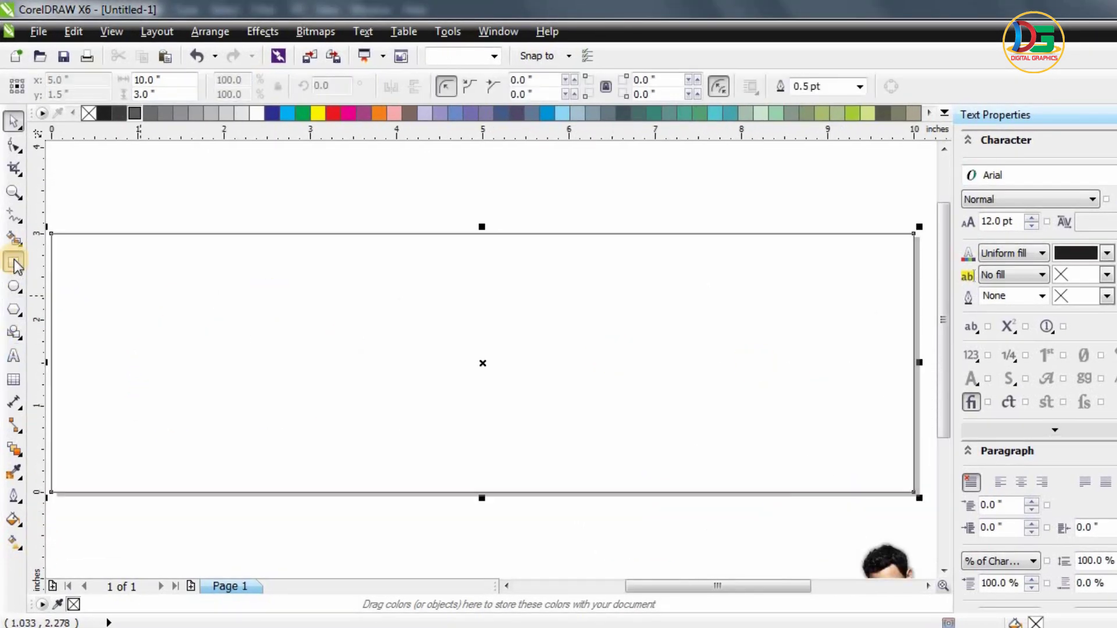
key("space")
scroll(166, 207, "down", 2)
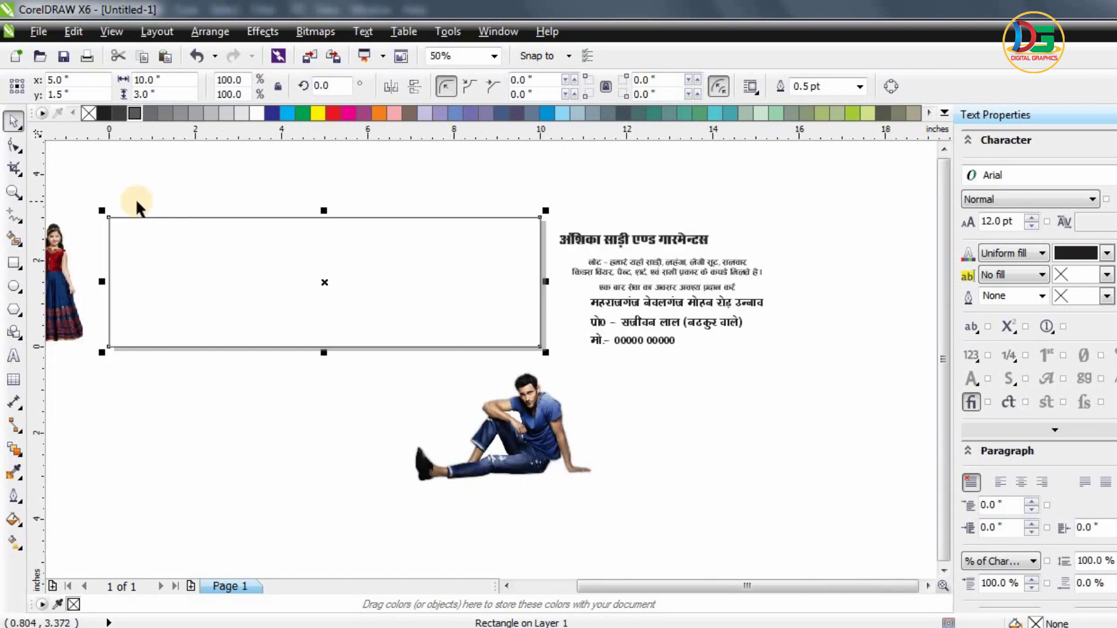
scroll(138, 207, "up", 2)
scroll(151, 291, "down", 2)
- Give the rectangle a linear gradient with red in the middle and dark red at both ends
key("g")
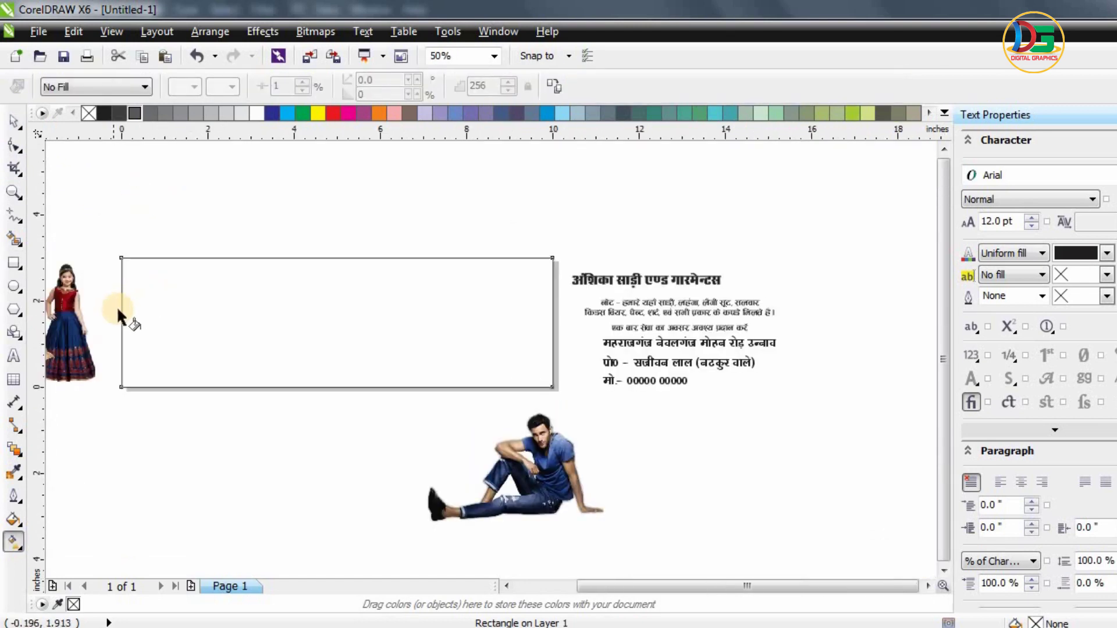
left_click_drag(118, 314, 544, 314)
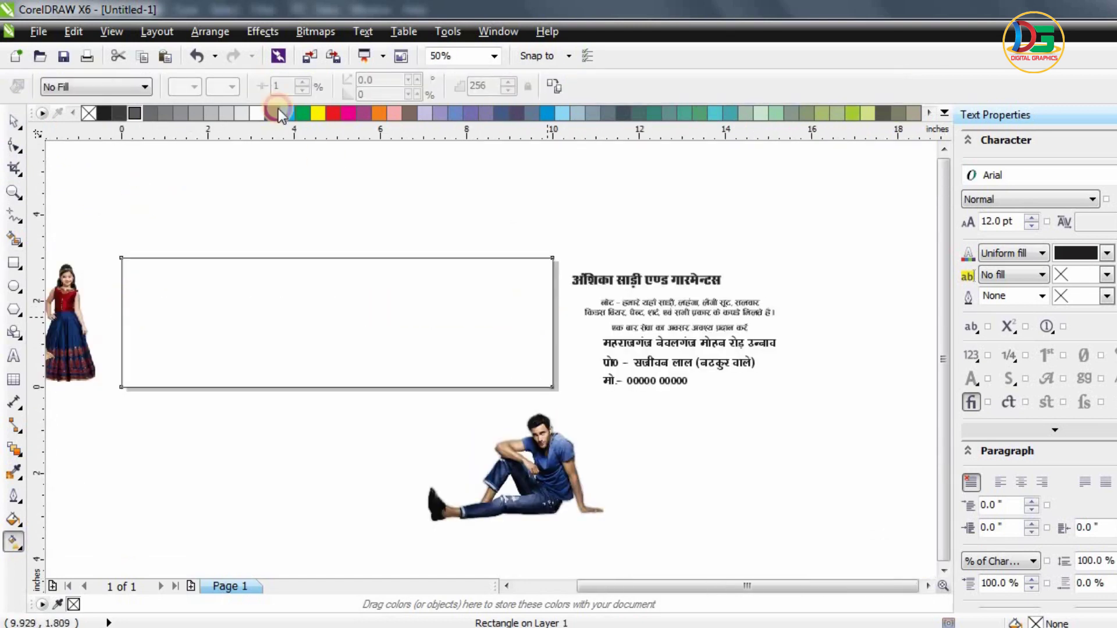
left_click_drag(333, 113, 348, 311)
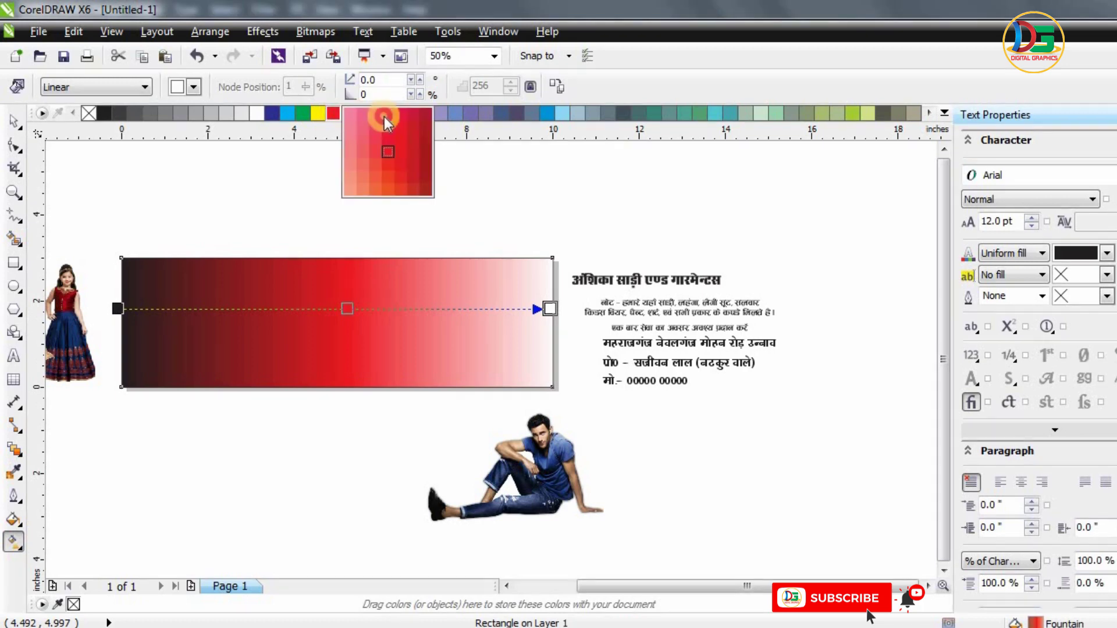
left_click_drag(335, 120, 408, 146)
left_click_drag(120, 605, 121, 605)
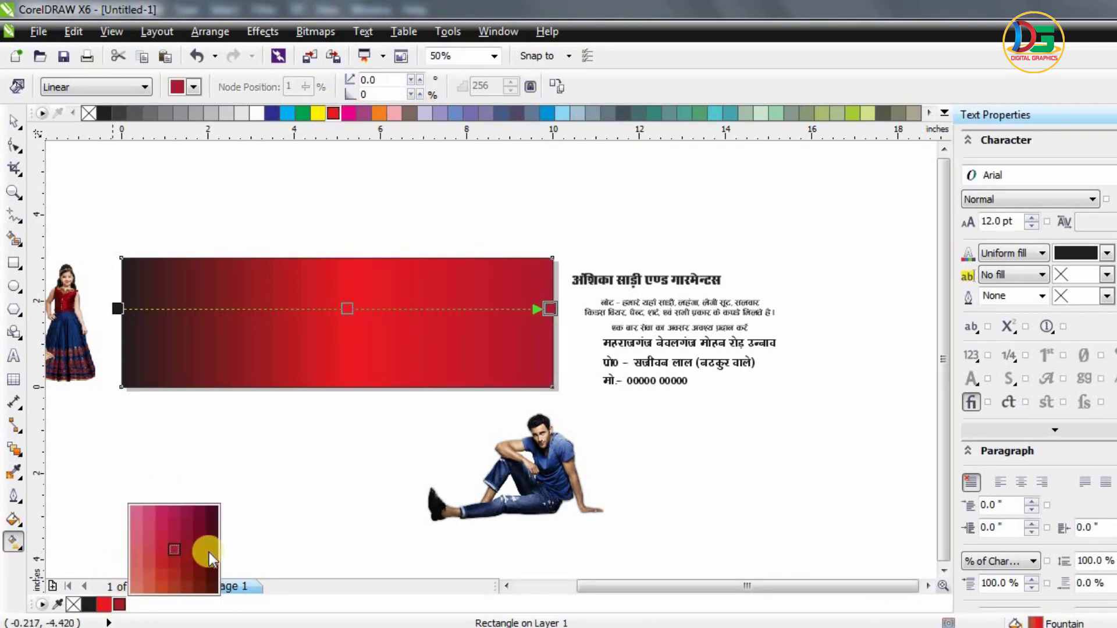
left_click_drag(190, 559, 209, 552)
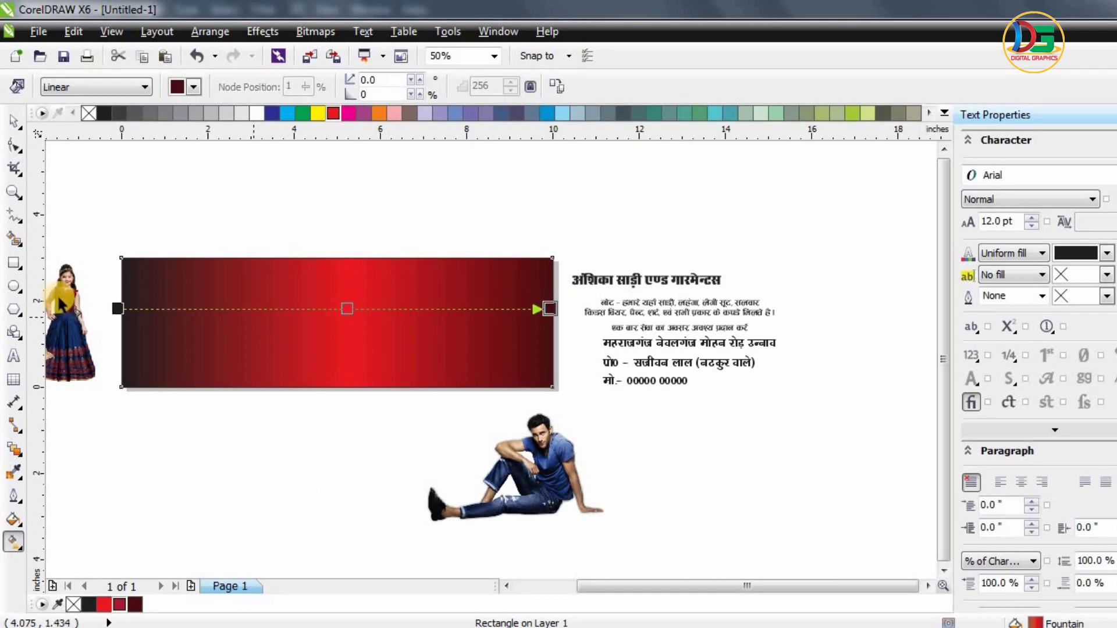
left_click(117, 308)
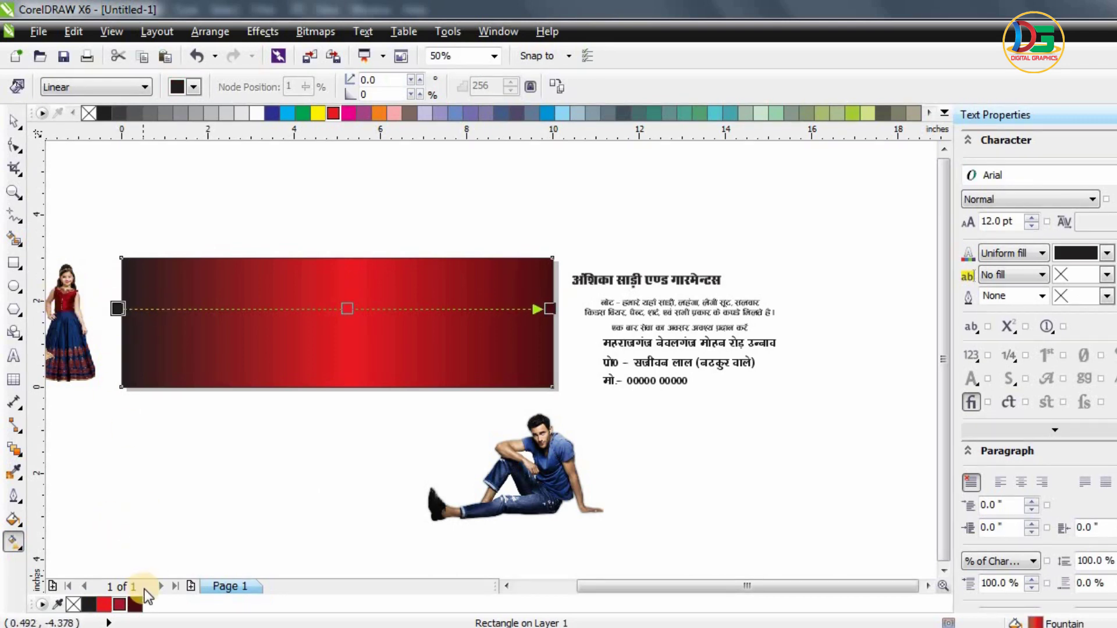
left_click(134, 605)
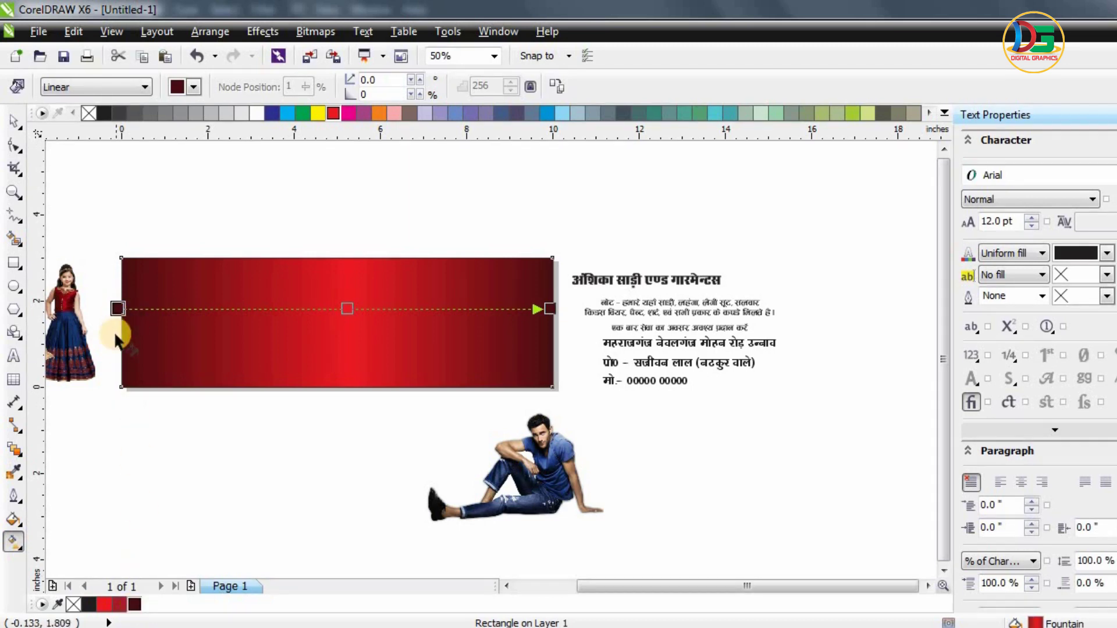
left_click(135, 605)
left_click(524, 313)
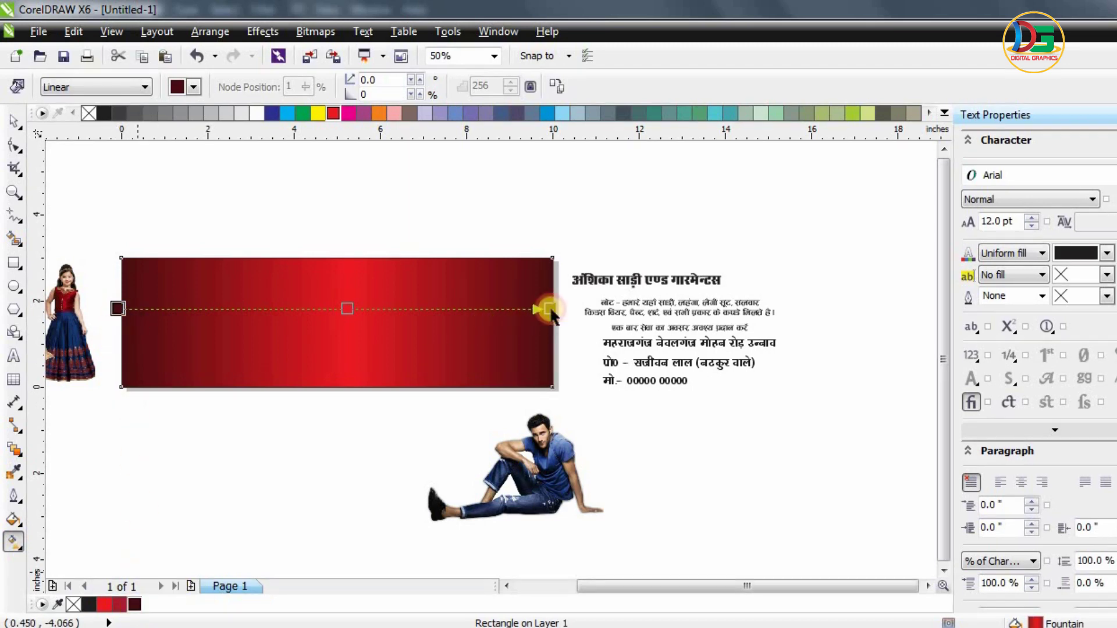
left_click(242, 285)
- Set the rectangle's outline width to None
key("space")
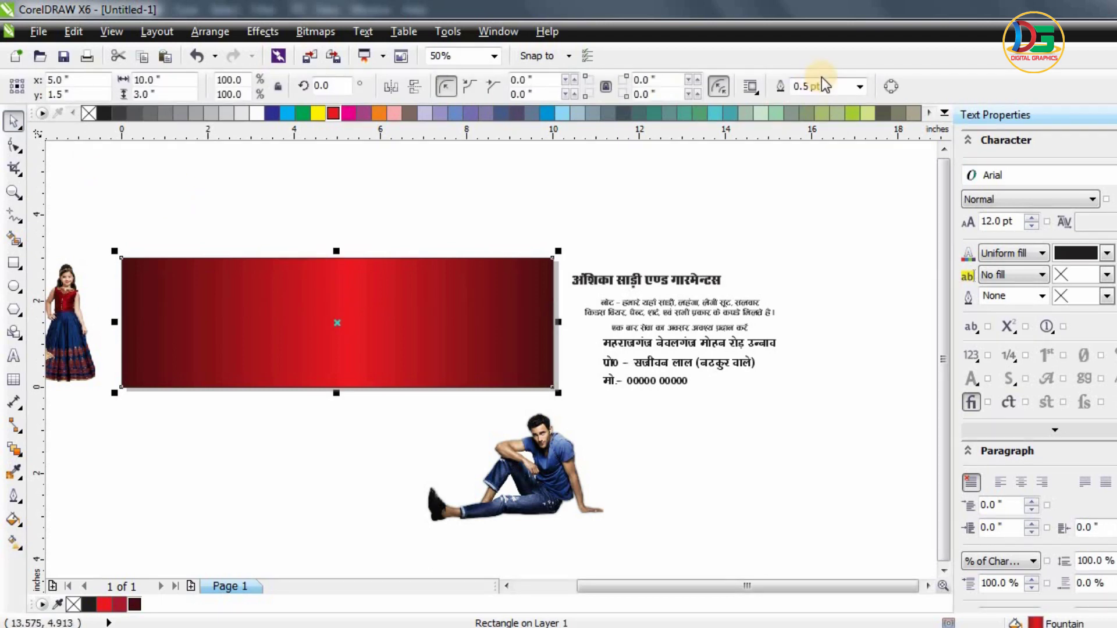
left_click(826, 97)
left_click(236, 290)
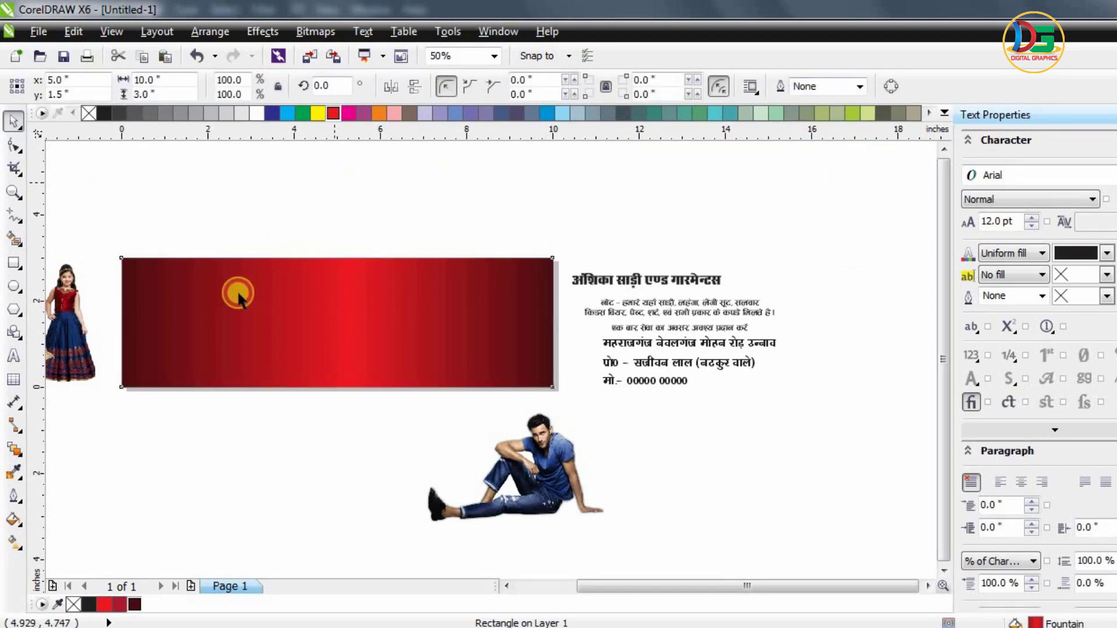
scroll(405, 285, "up", 2)
scroll(405, 288, "down", 1)
scroll(224, 269, "up", 1)
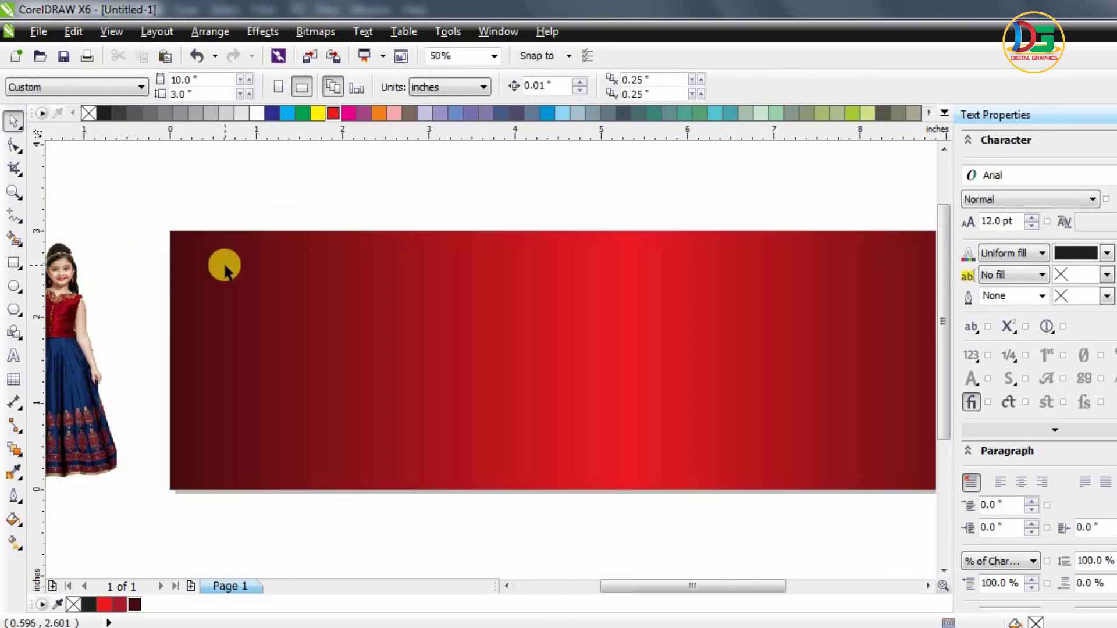
- Draw a thin red strip along the banner's top edge with no outline
left_click(14, 263)
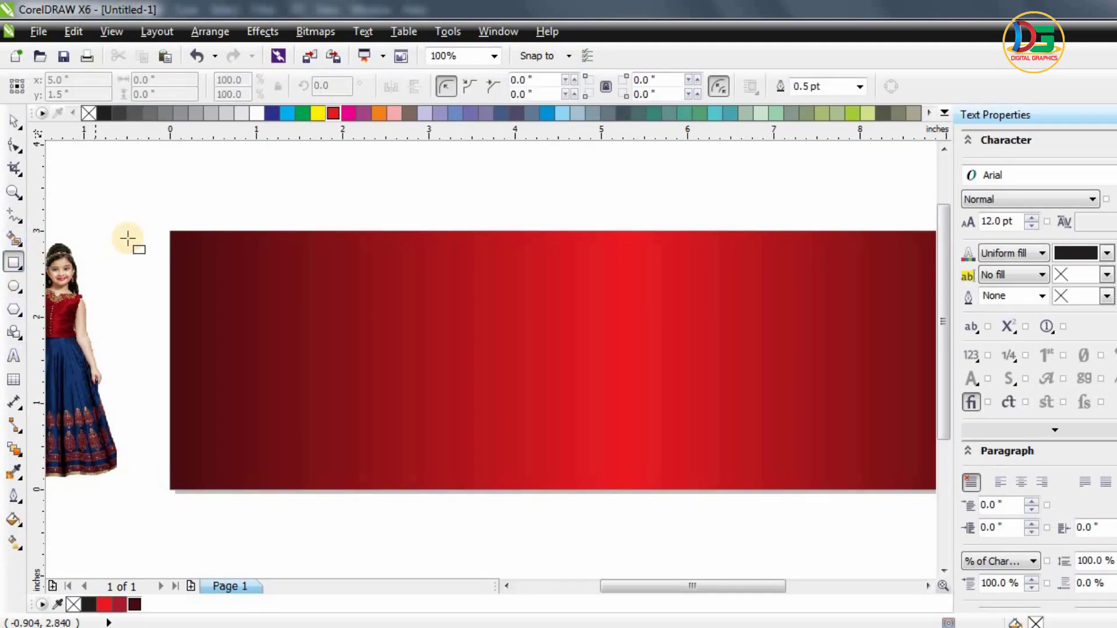
left_click_drag(144, 240, 562, 248)
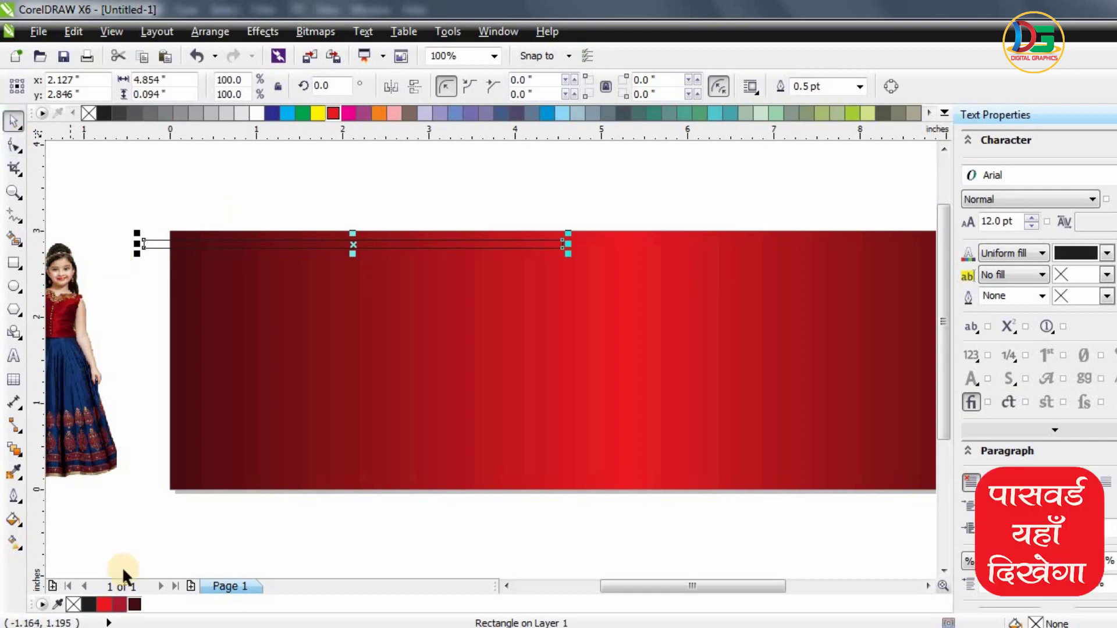
left_click(106, 605)
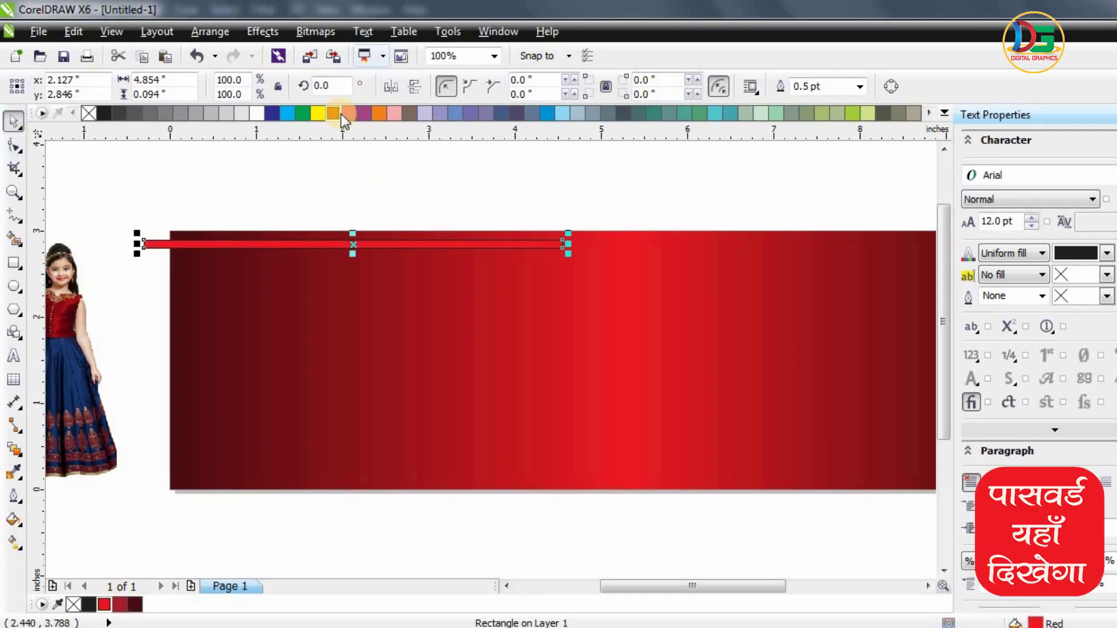
left_click(860, 87)
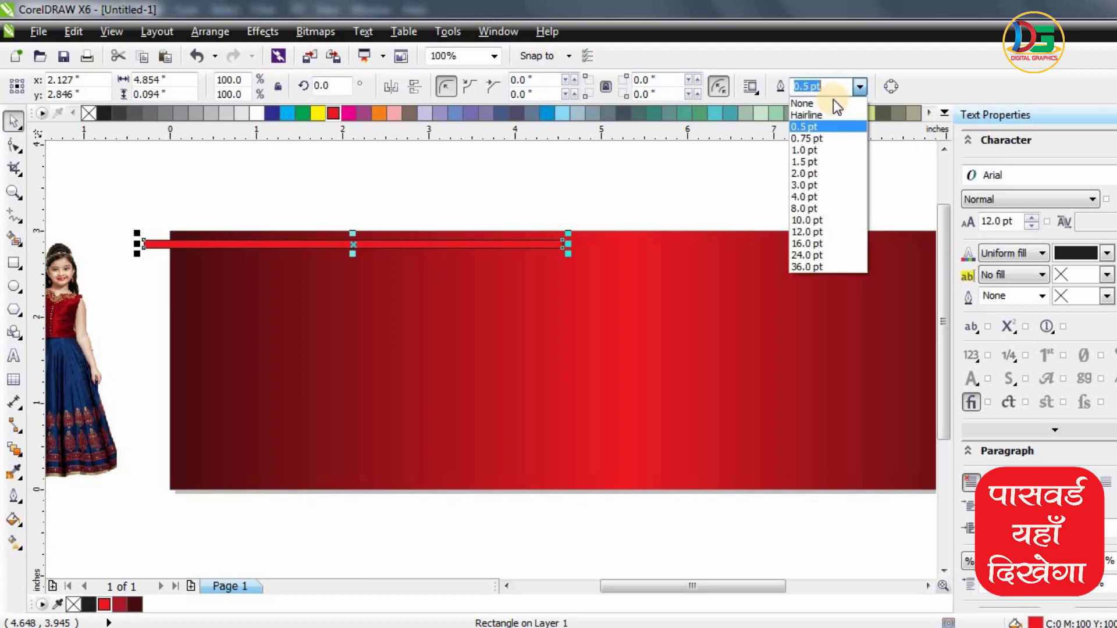
left_click(806, 103)
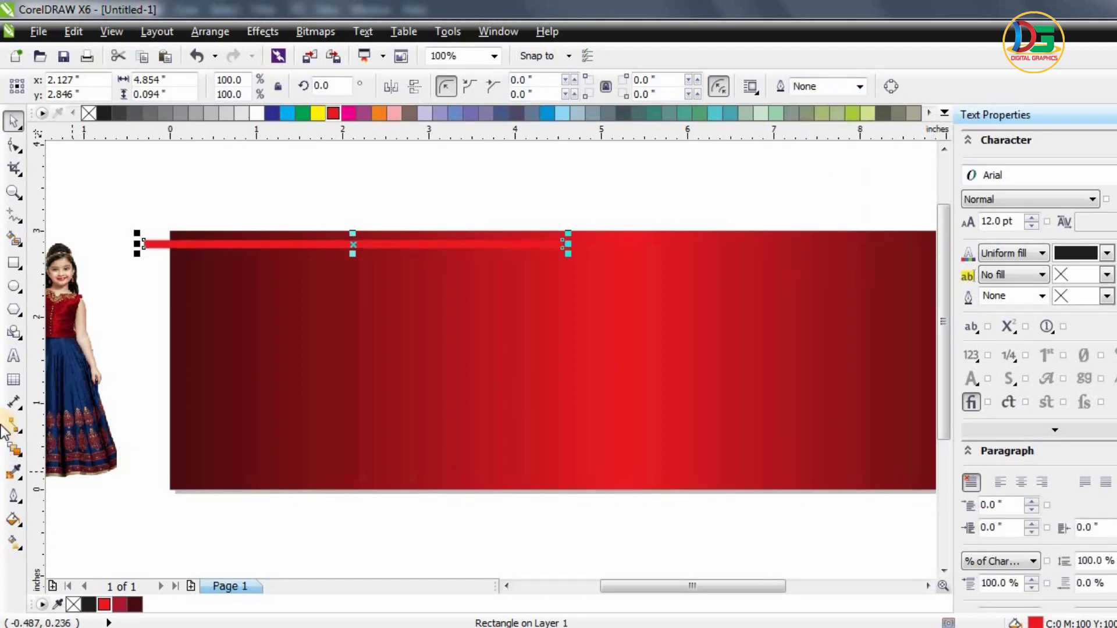
- Apply a linear transparency so the strip fades out toward its right end
left_click(16, 453)
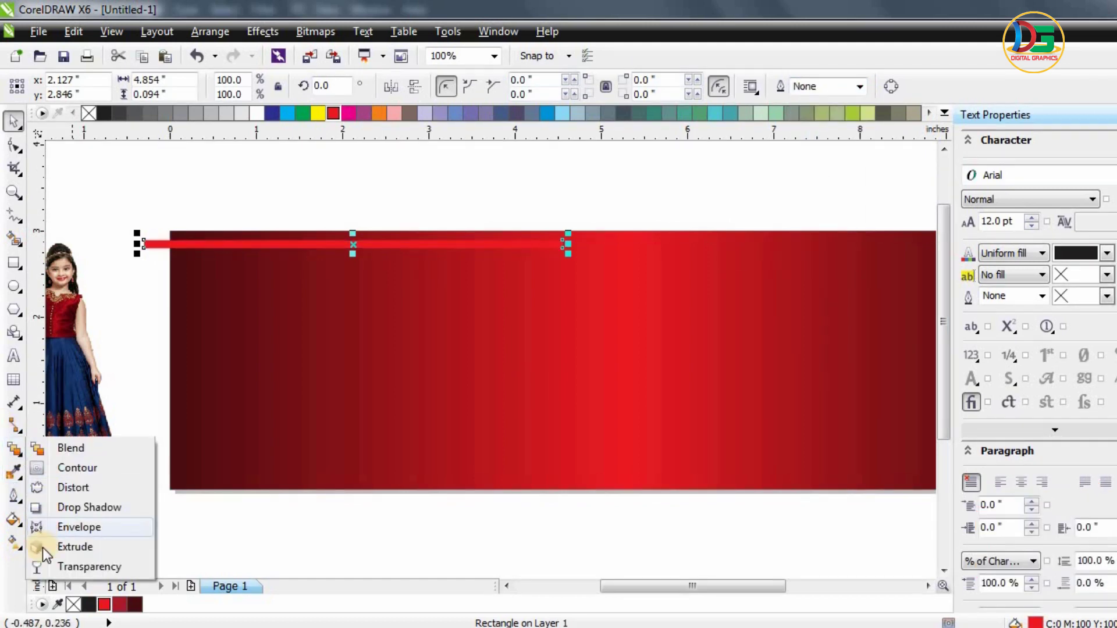
left_click_drag(584, 250, 483, 252)
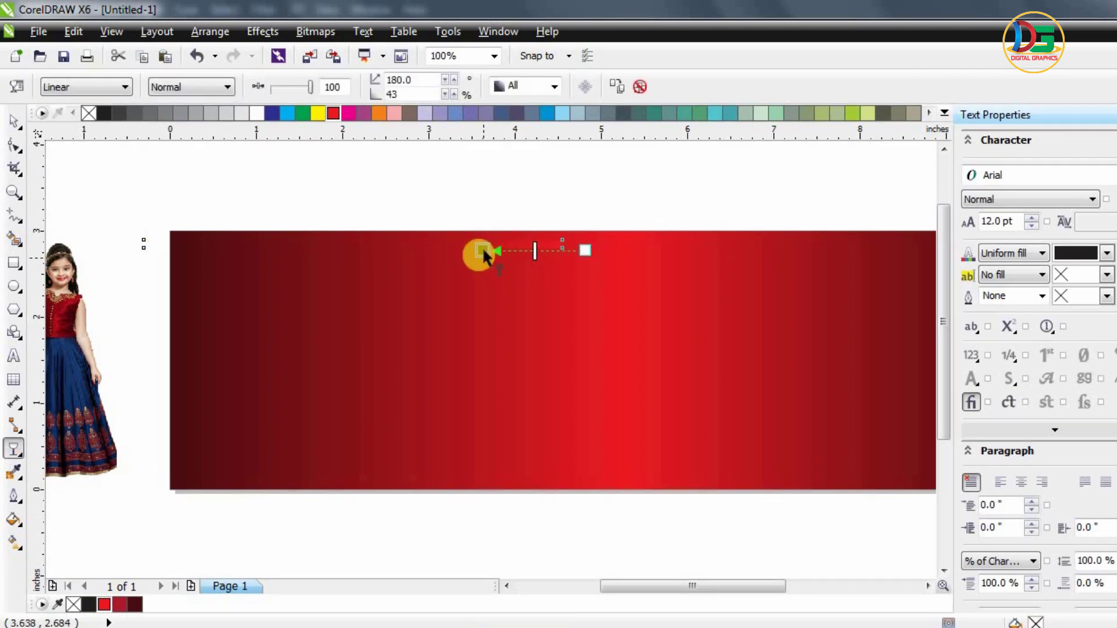
key("ctrl+z")
left_click_drag(576, 254, 211, 254)
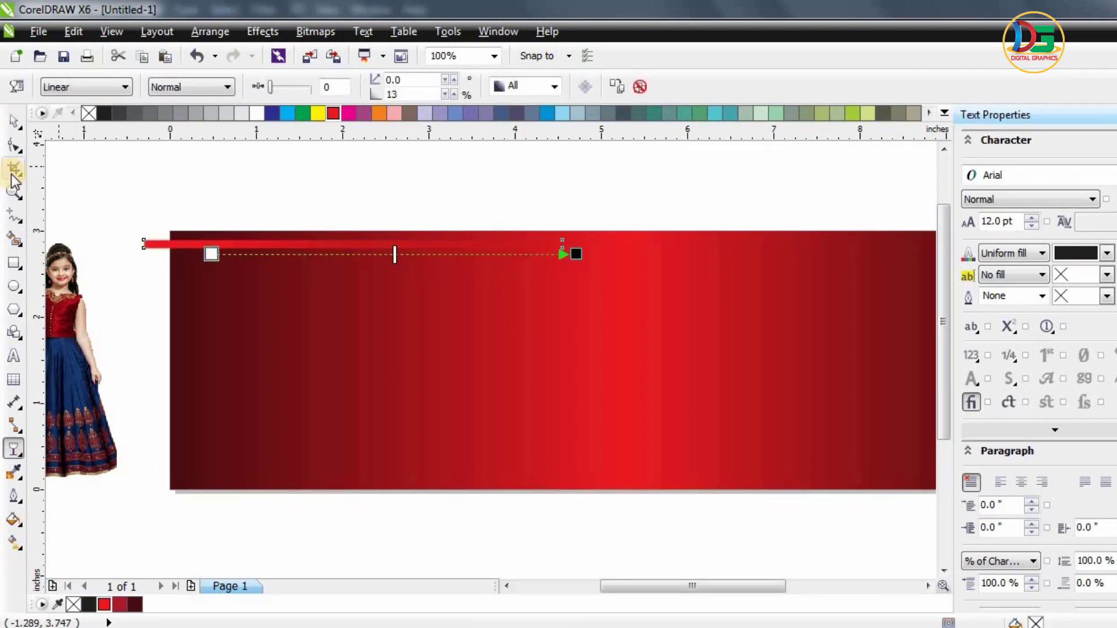
left_click(15, 122)
- Copy the strip below and stretch a copy into a thicker band
scroll(299, 232, "up", 1)
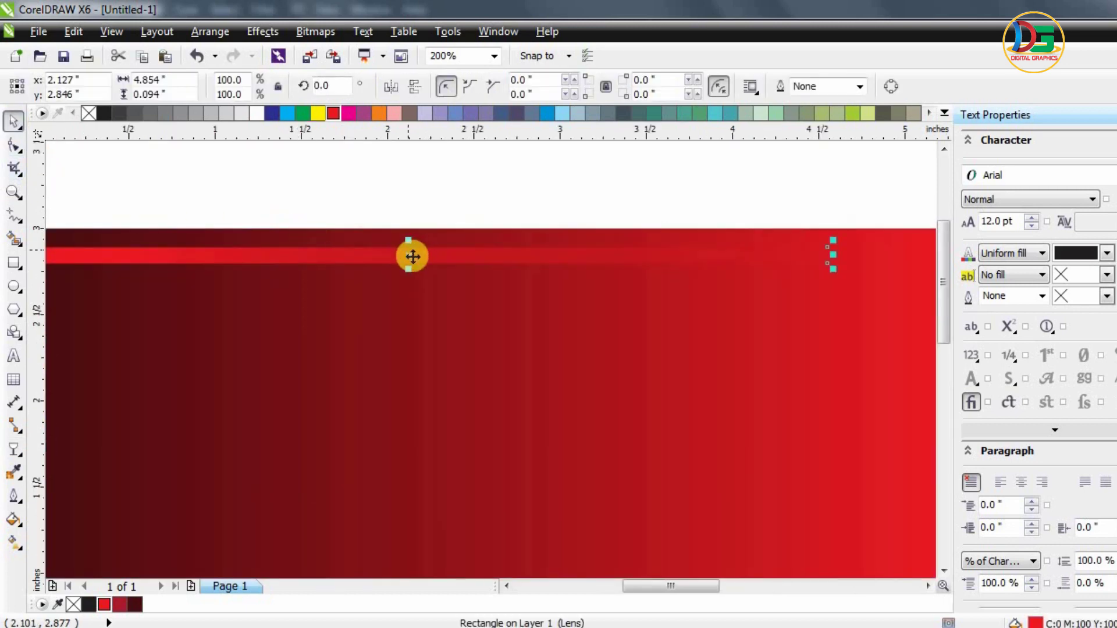
mouse_move(411, 287)
left_mouse_down()
mouse_move(419, 331)
mouse_move(408, 332)
left_mouse_up()
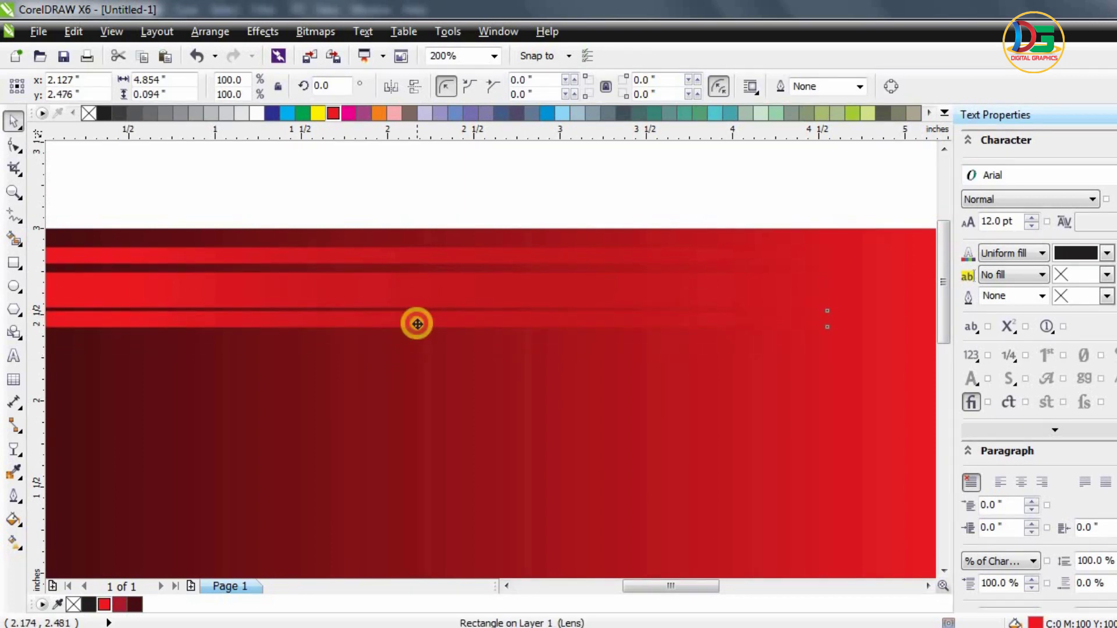
key("ctrl+z")
key("ctrl+z")
mouse_move(400, 292)
left_mouse_down()
mouse_move(421, 357)
mouse_move(406, 466)
left_mouse_up()
- Duplicate the red strips downward to fill the banner's left side
scroll(424, 347, "down", 2)
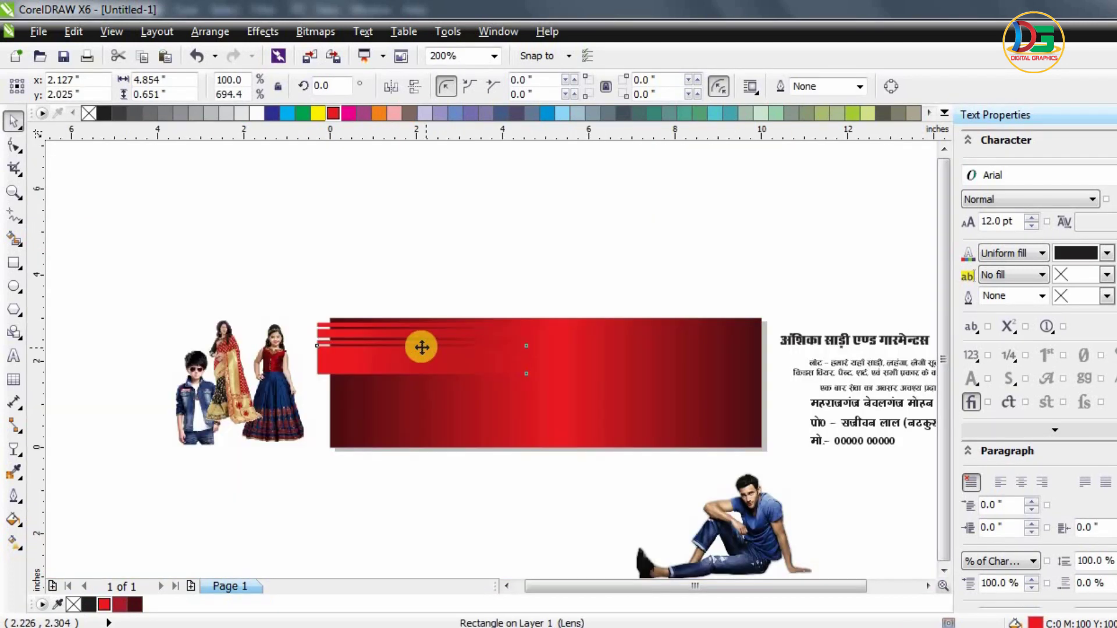
left_click(202, 239)
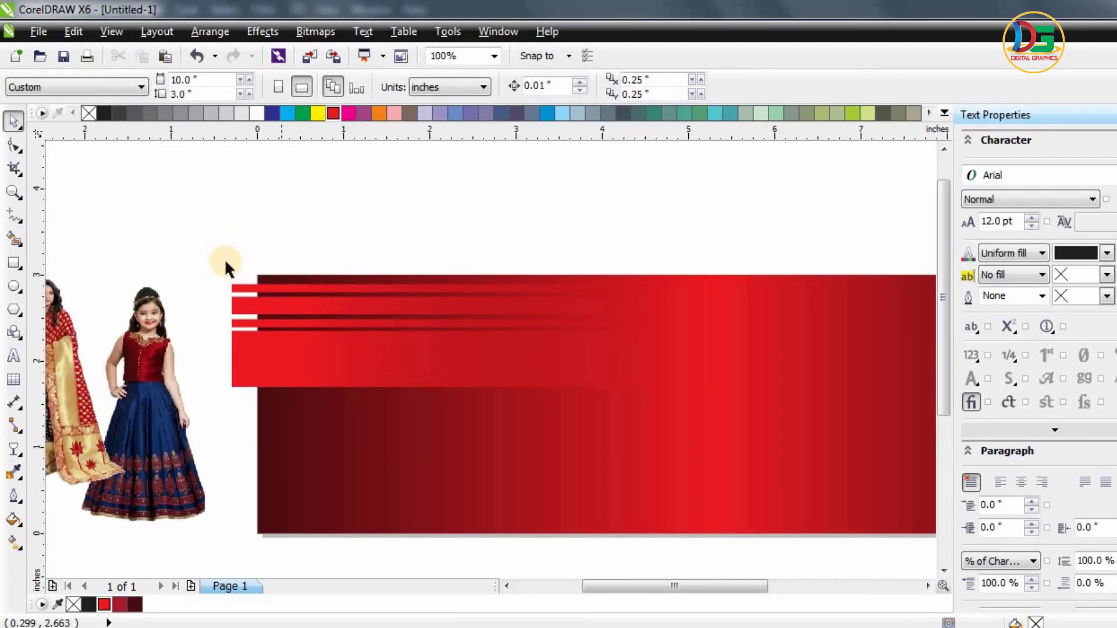
left_click_drag(456, 438, 738, 429)
left_click_drag(480, 372, 487, 475)
scroll(453, 274, "down", 2)
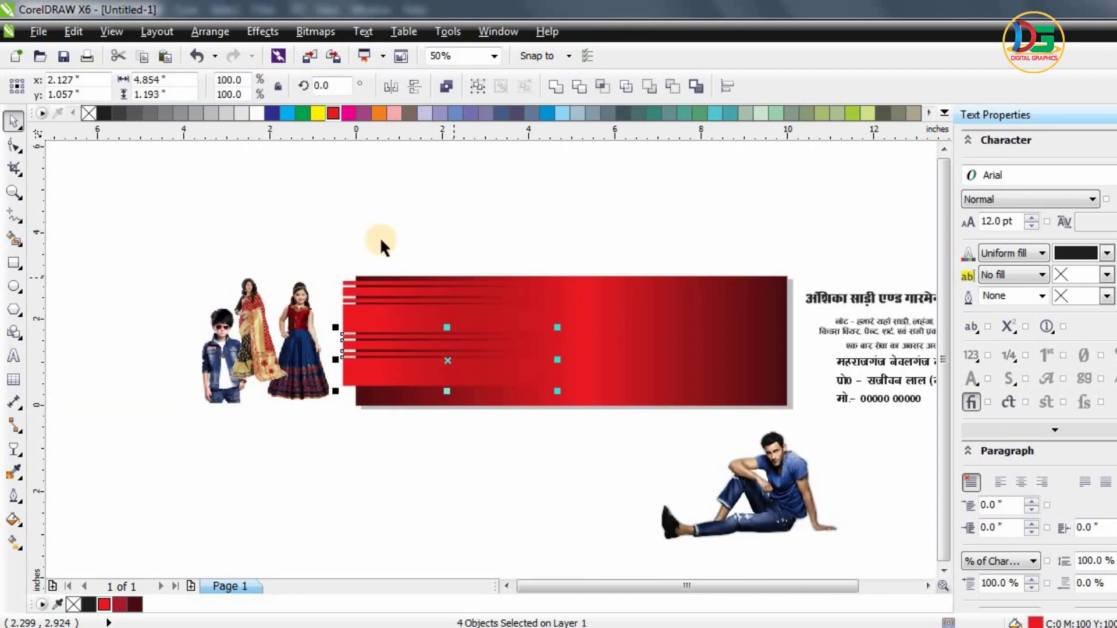
left_click(379, 238)
left_click_drag(282, 205, 606, 401)
scroll(464, 367, "up", 2)
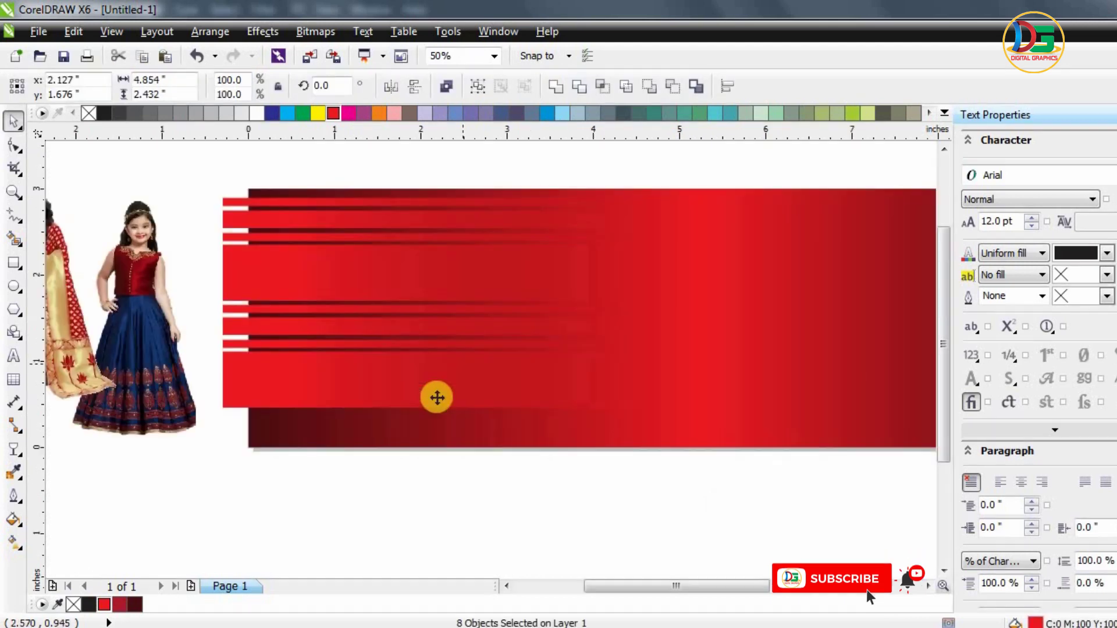
left_click_drag(433, 415, 432, 334)
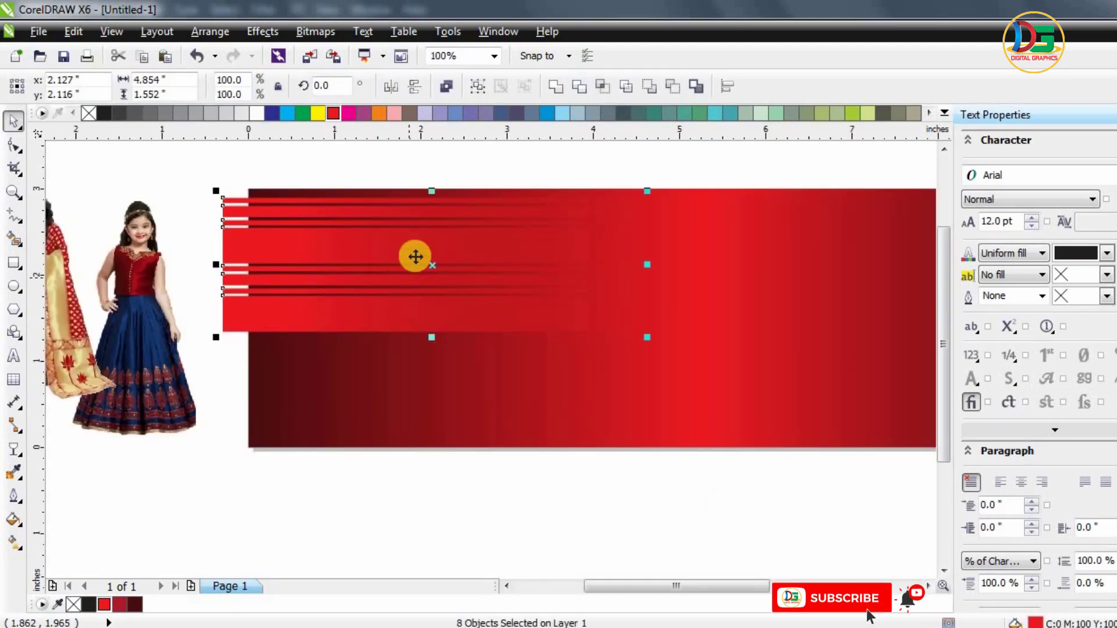
left_click_drag(414, 254, 432, 394)
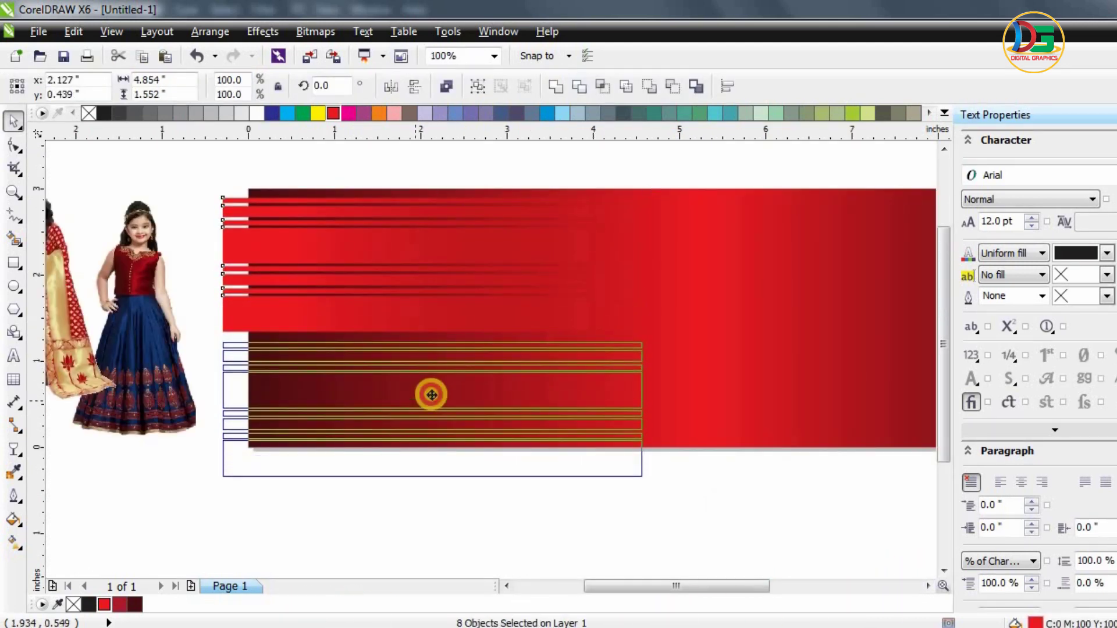
left_click_drag(431, 394, 430, 393)
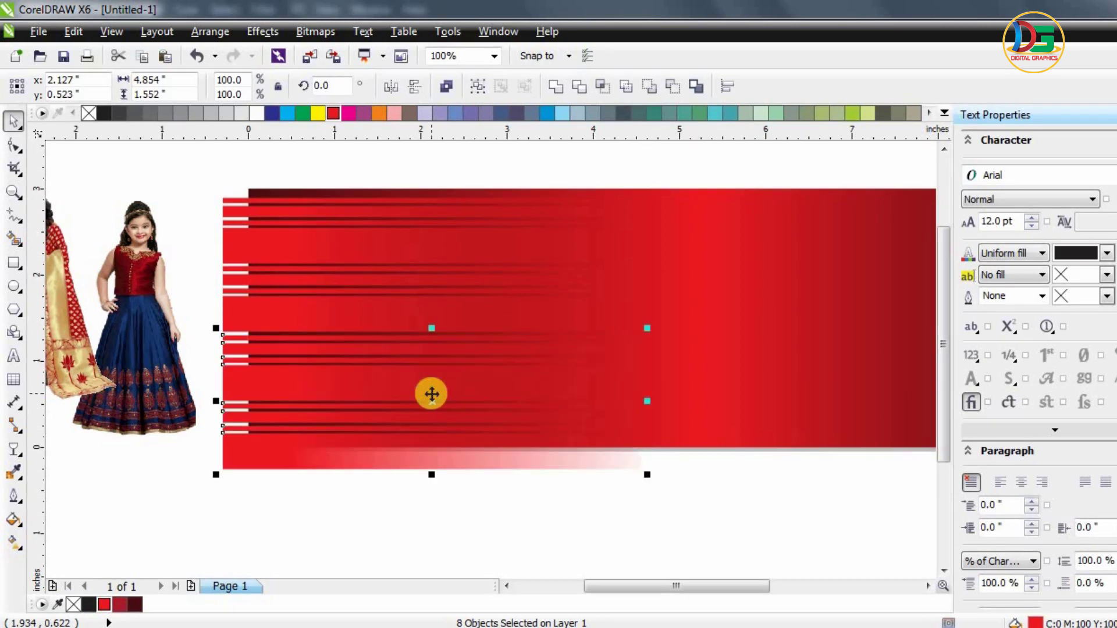
- Group the sixteen stripe lines and move the group onto the red panel
mouse_move(181, 161)
left_mouse_down()
mouse_move(256, 505)
mouse_move(238, 506)
left_mouse_up()
left_click_drag(237, 307, 236, 495)
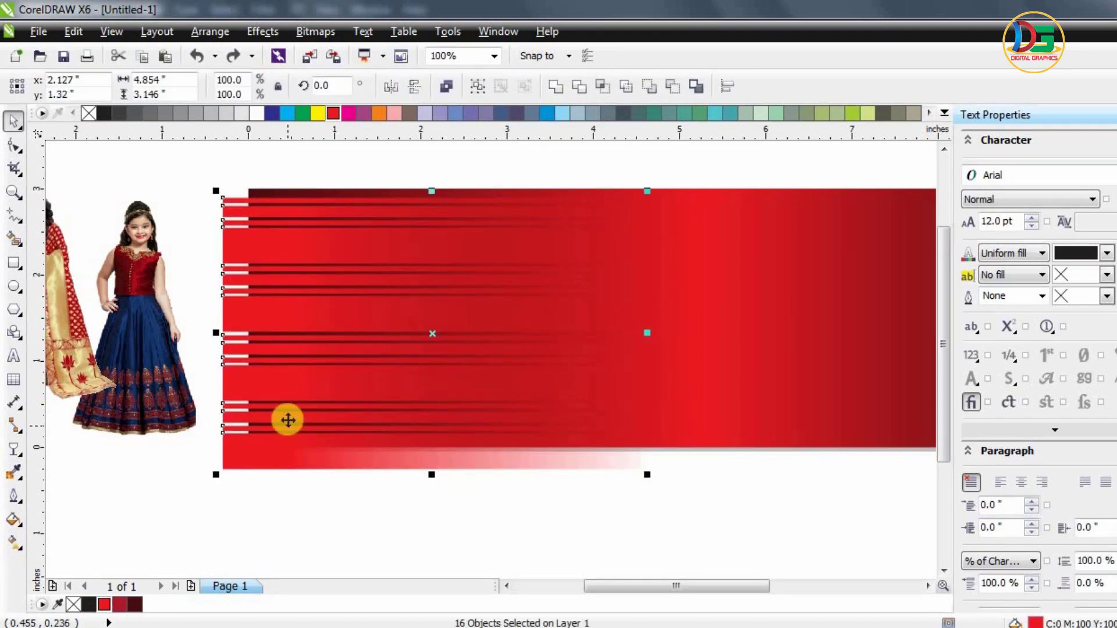
key("ctrl+g")
left_click_drag(288, 415, 288, 413)
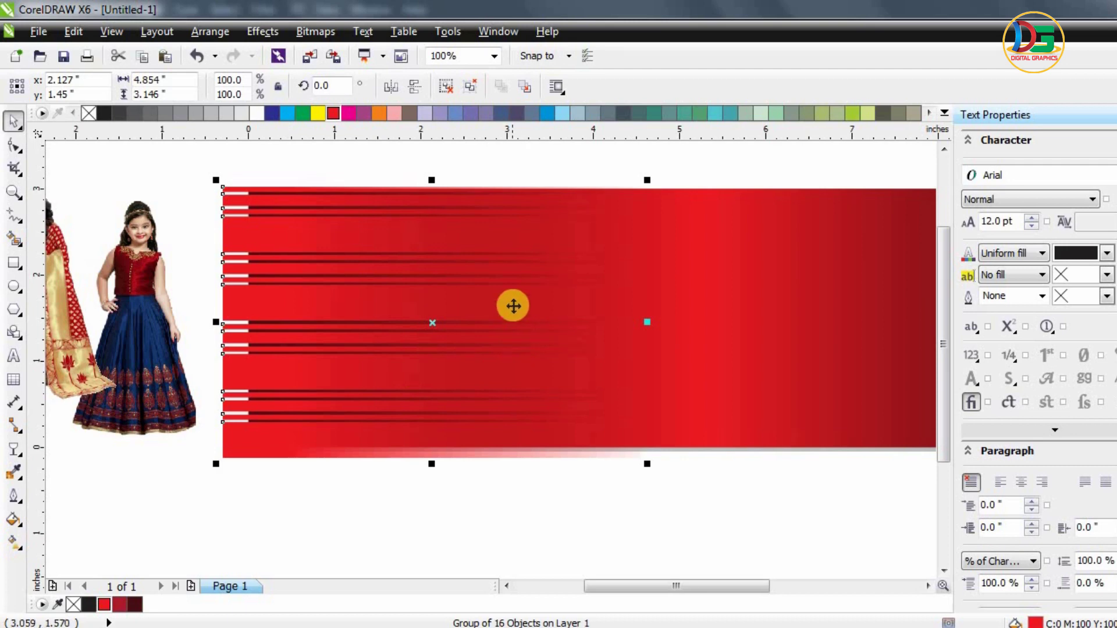
mouse_move(513, 303)
left_mouse_down()
mouse_move(488, 310)
mouse_move(504, 312)
left_mouse_up()
- PowerClip the stripe group inside the red panel
right_click(504, 312)
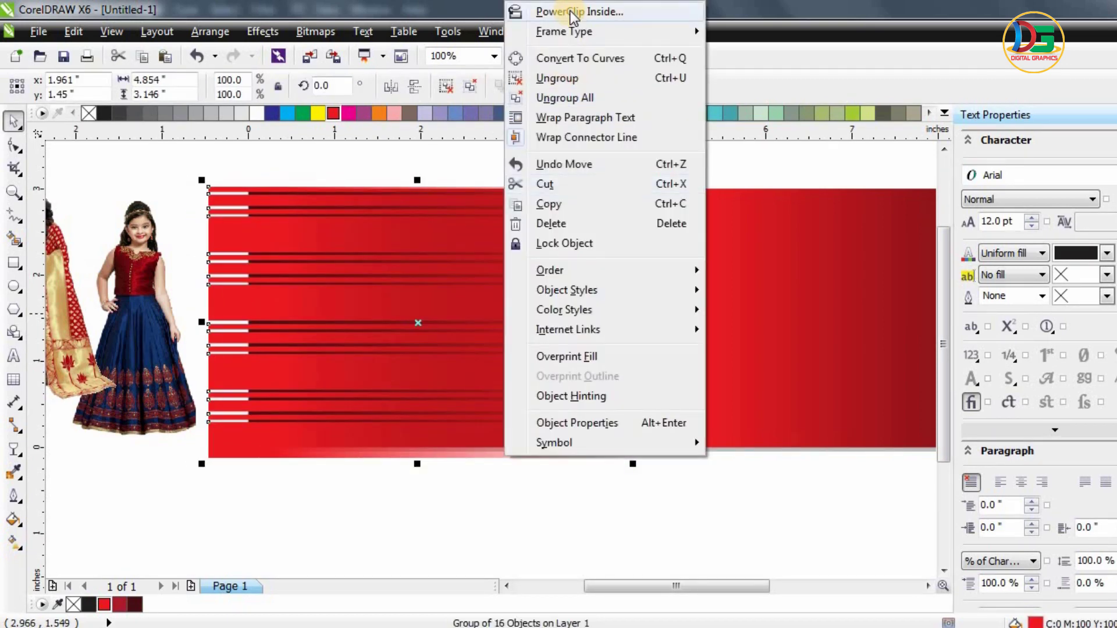
left_click(572, 12)
left_click(474, 355)
key("F3")
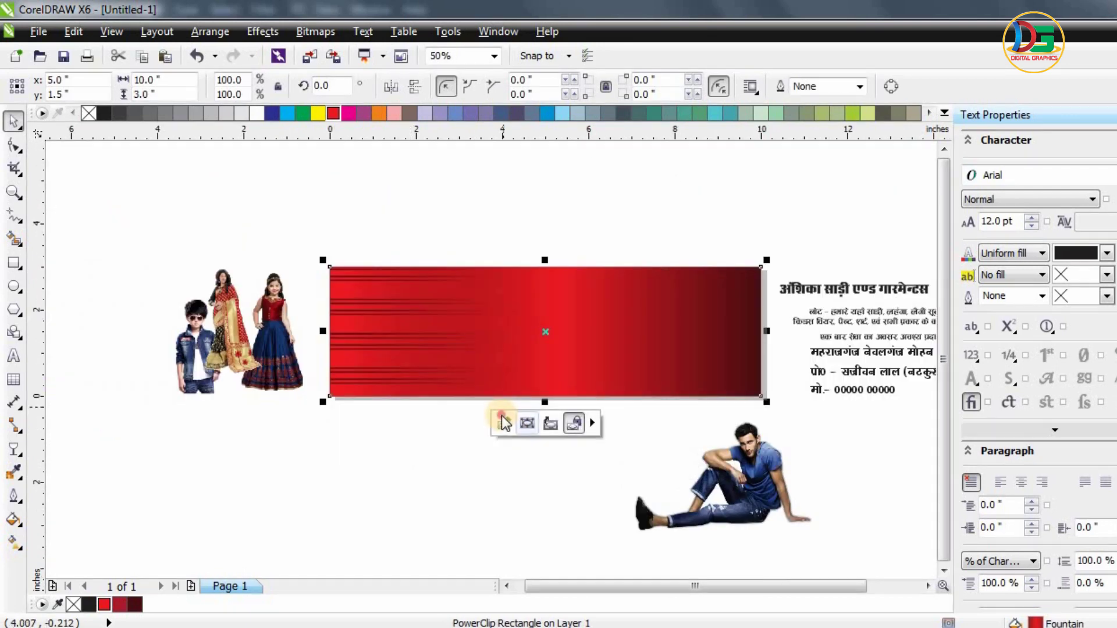
- Inside the PowerClip, mirror a copy of the stripes to the panel's right end
left_click(503, 423)
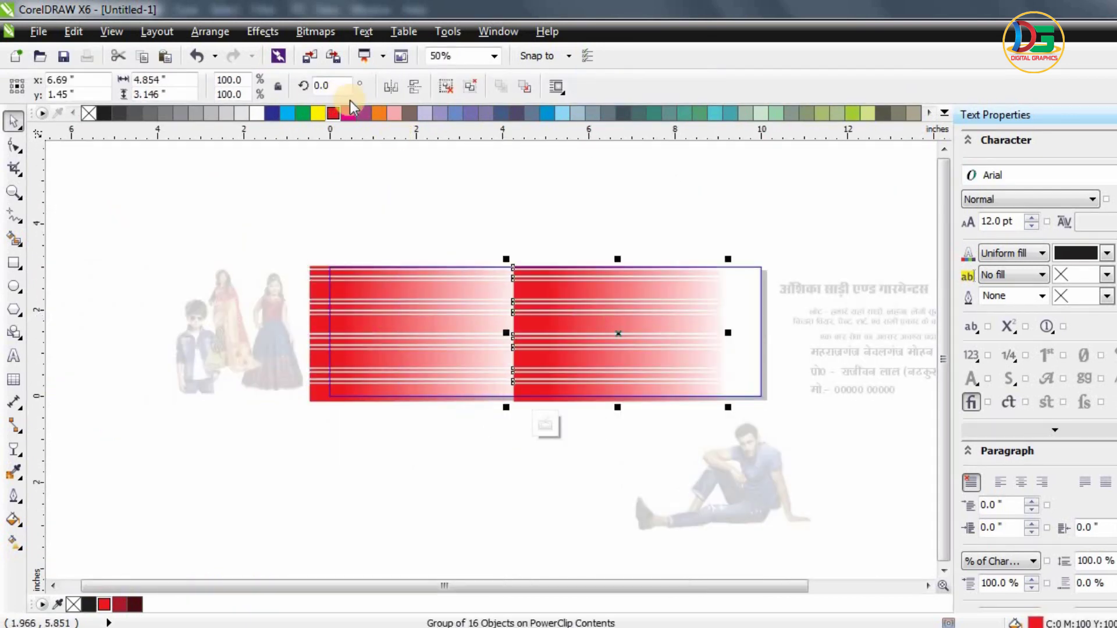
left_click(383, 86)
left_click_drag(662, 332, 711, 330)
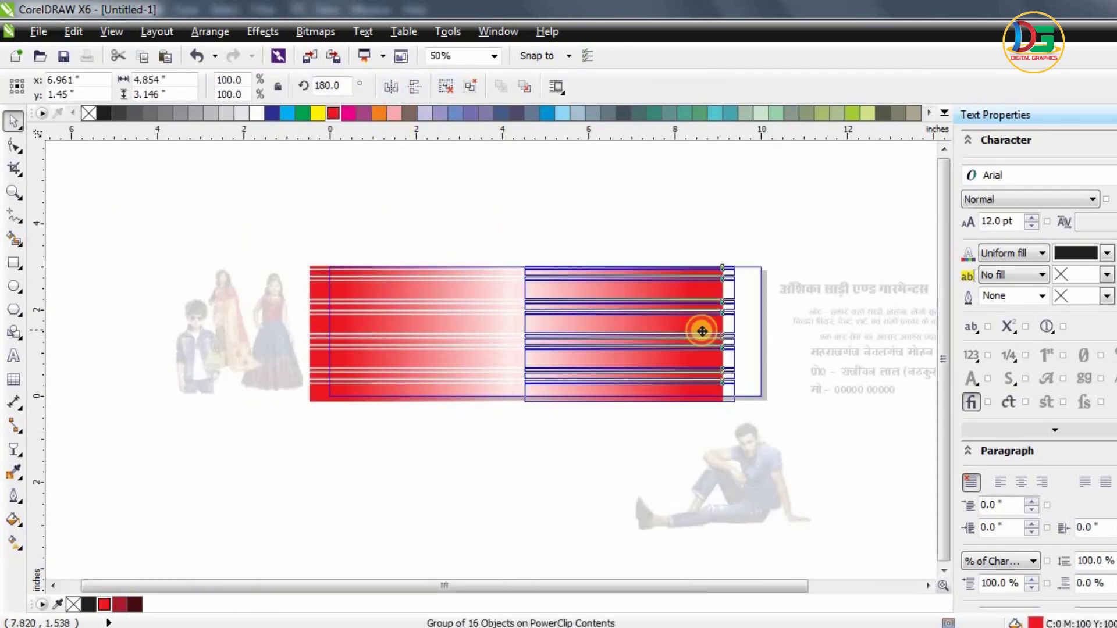
left_click(546, 420)
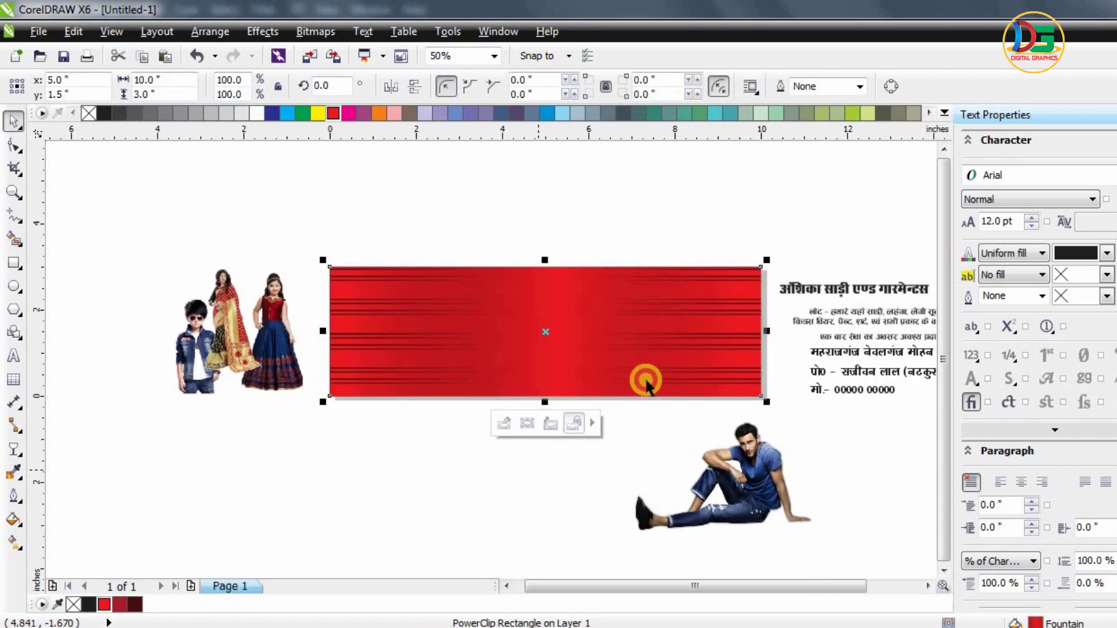
key("Escape")
- Recheck the banner's PowerClip contents, finish editing and deselect the banner
left_click(612, 343)
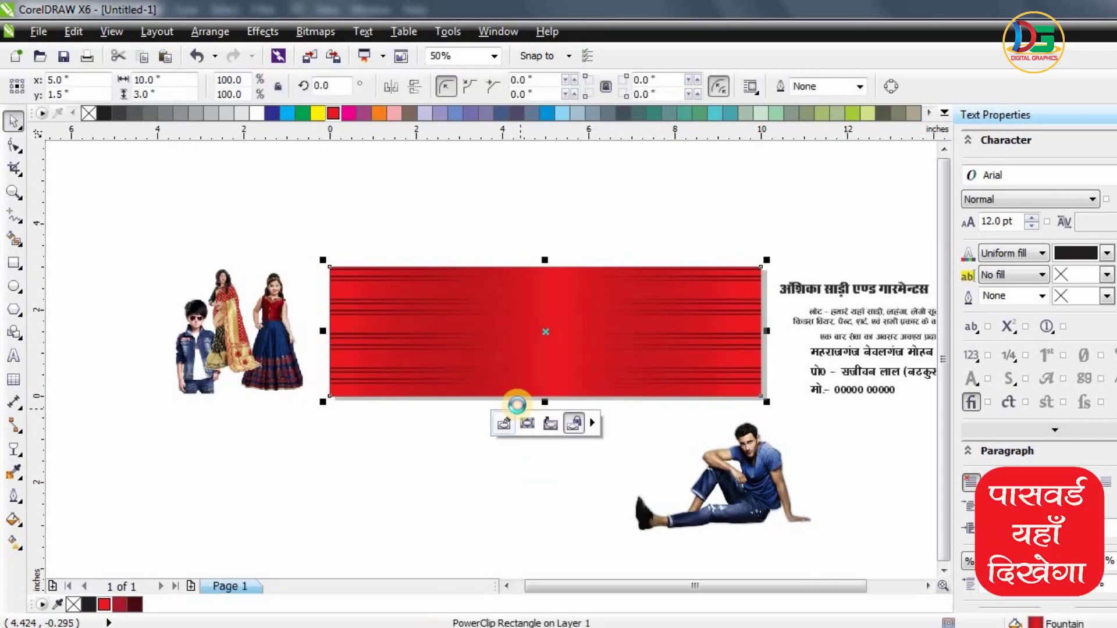
left_click(504, 424)
left_click(548, 425)
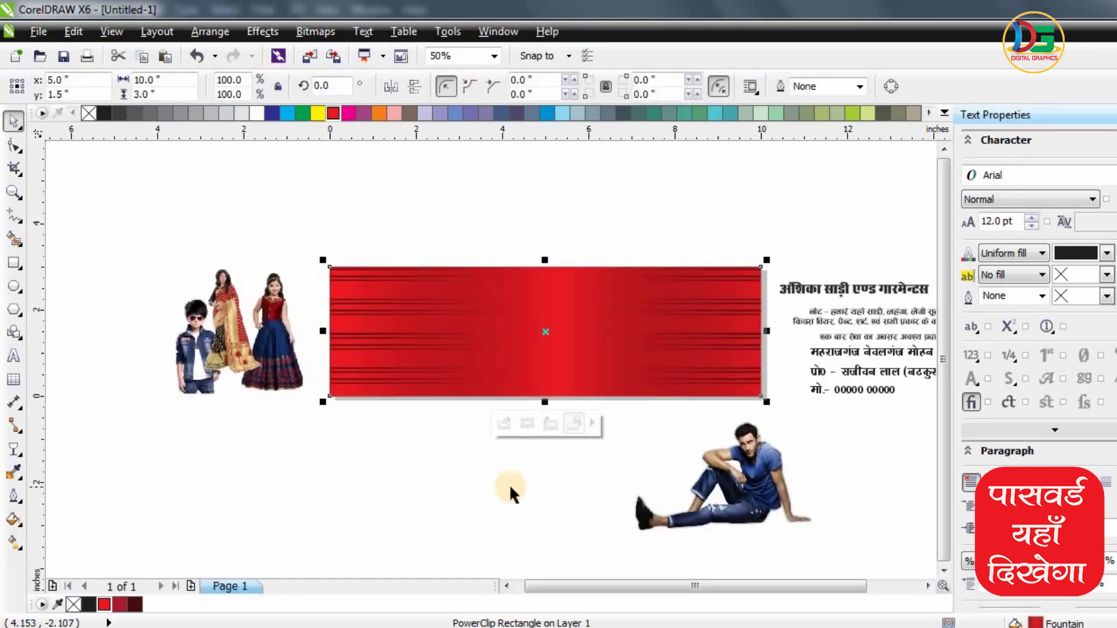
left_click(552, 463)
scroll(551, 334, "up", 2)
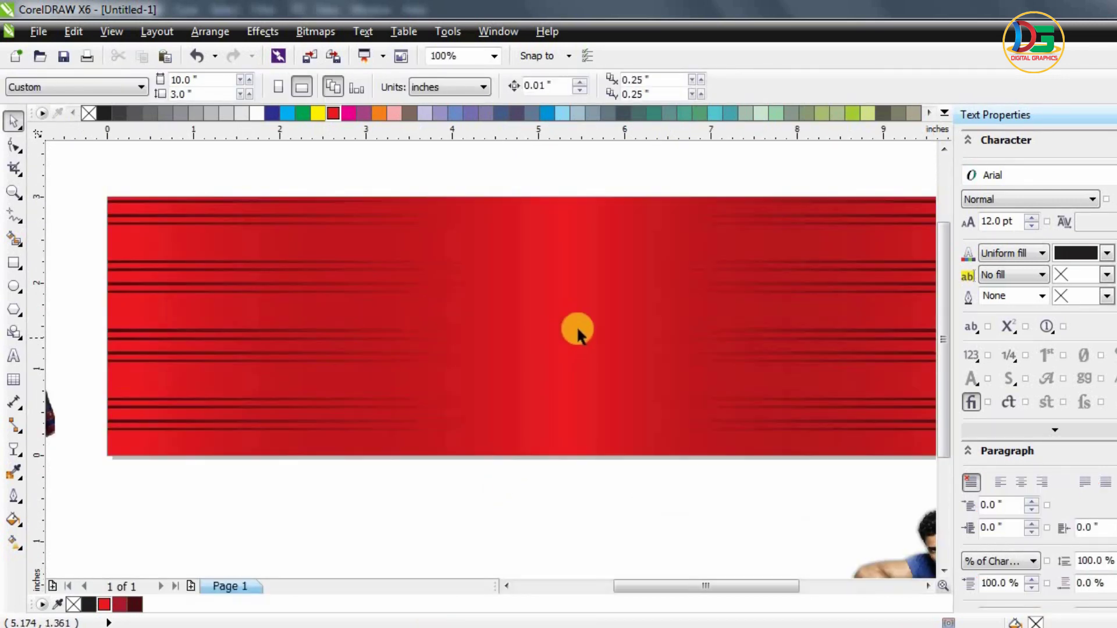
scroll(577, 325, "down", 2)
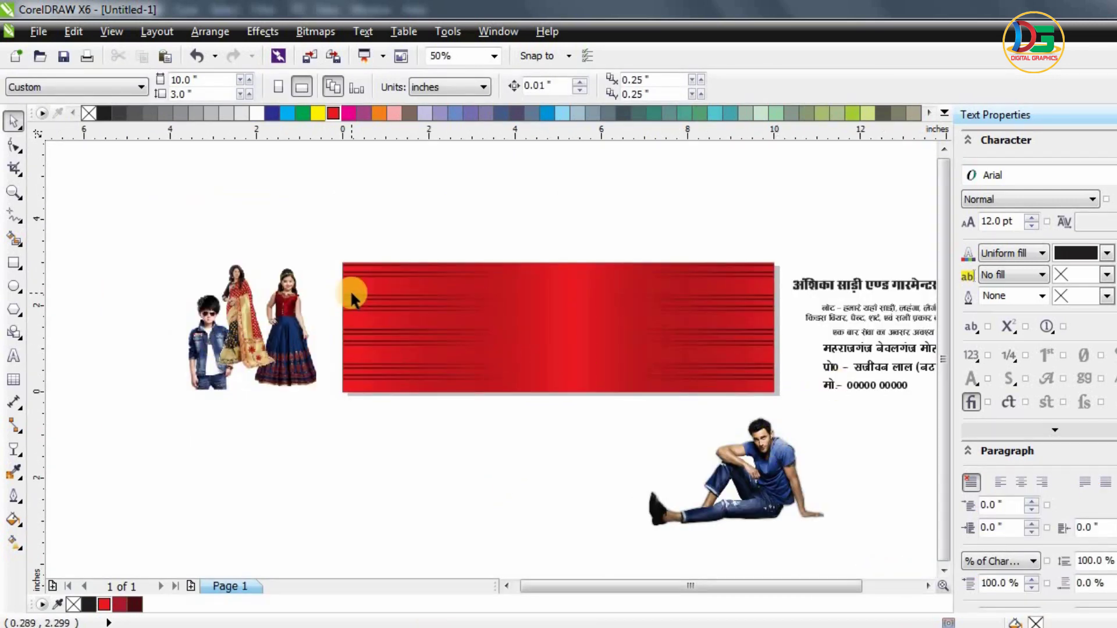
scroll(350, 291, "up", 2)
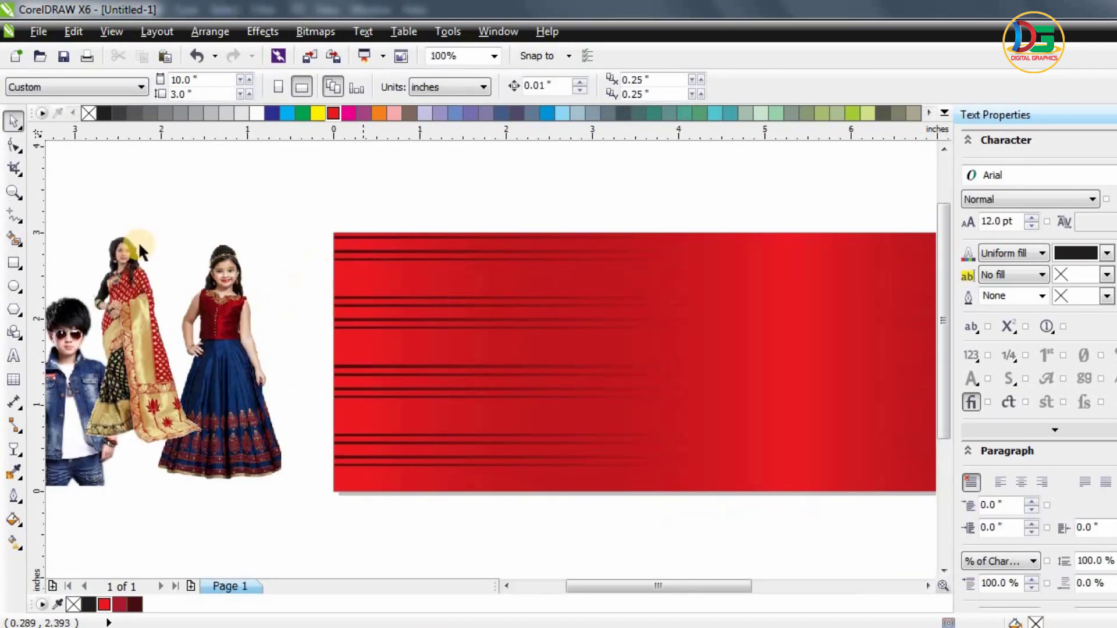
- Choose the Pen tool from the curve tools
left_click(13, 269)
left_click(93, 256)
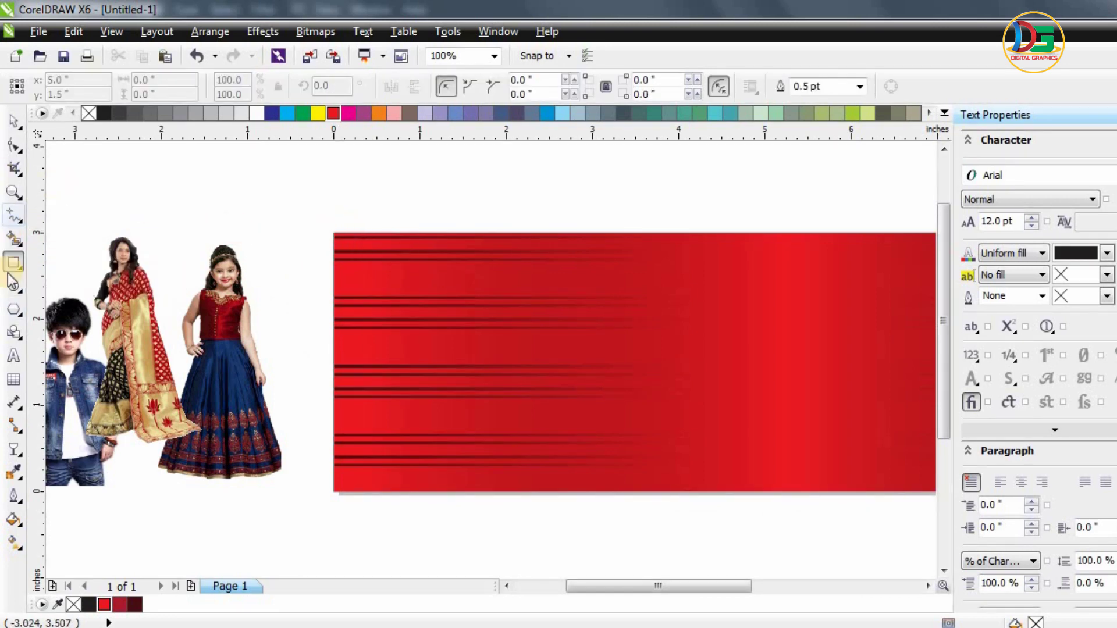
scroll(126, 230, "down", 2)
scroll(64, 233, "up", 2)
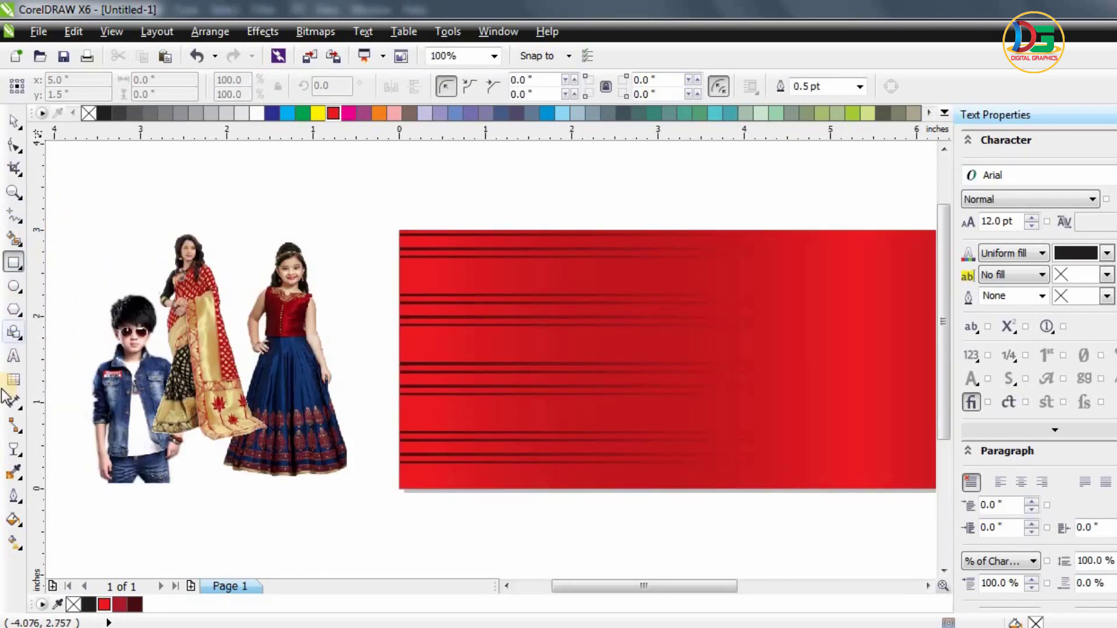
left_click(14, 459)
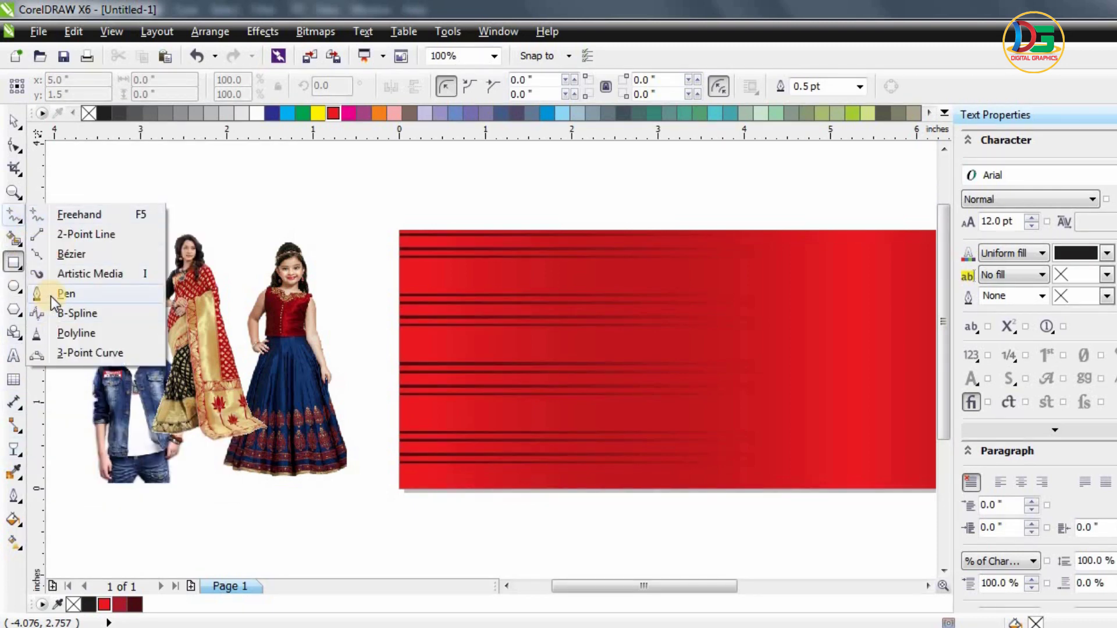
left_click(66, 294)
scroll(315, 299, "down", 2)
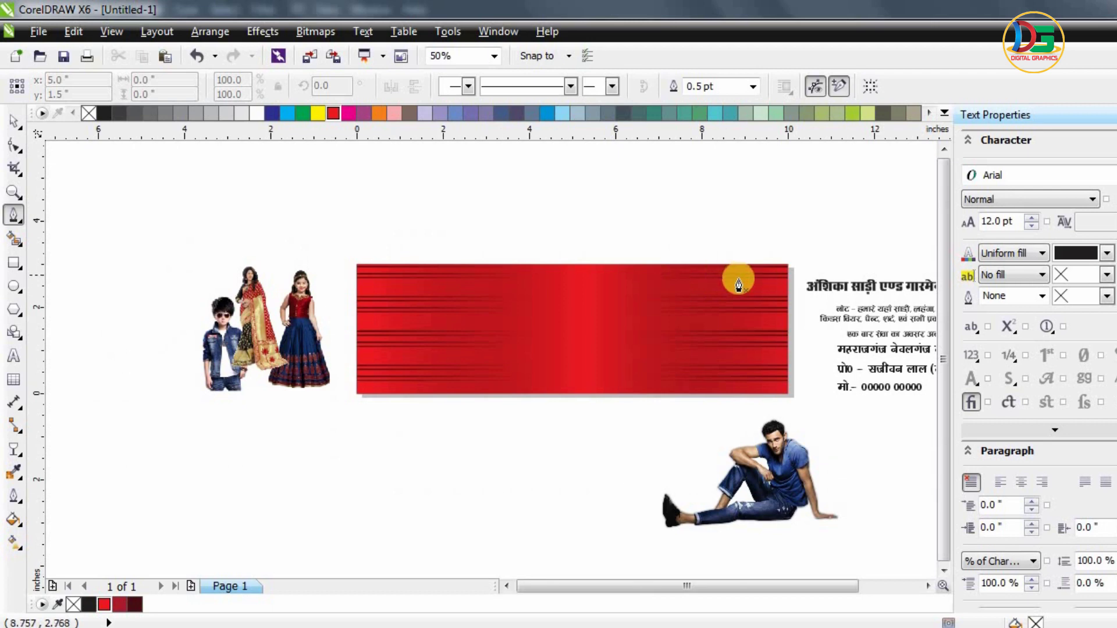
scroll(738, 284, "up", 2)
scroll(626, 218, "down", 2)
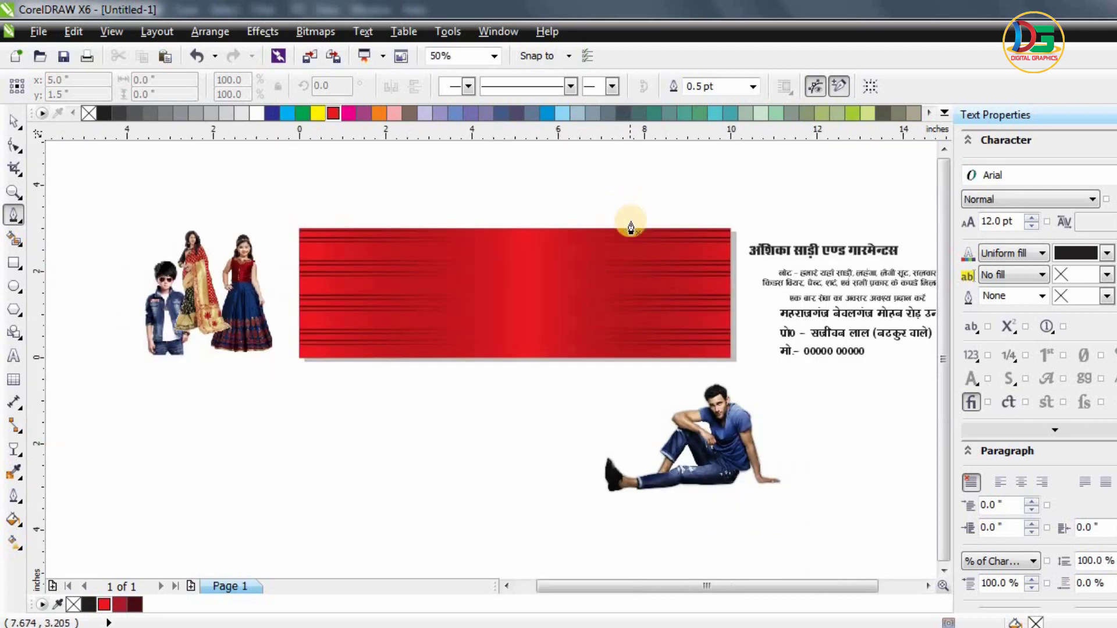
- Draw a closed shape with a curved left edge over the red panel's right end
left_click(645, 222)
left_click_drag(642, 314, 601, 359)
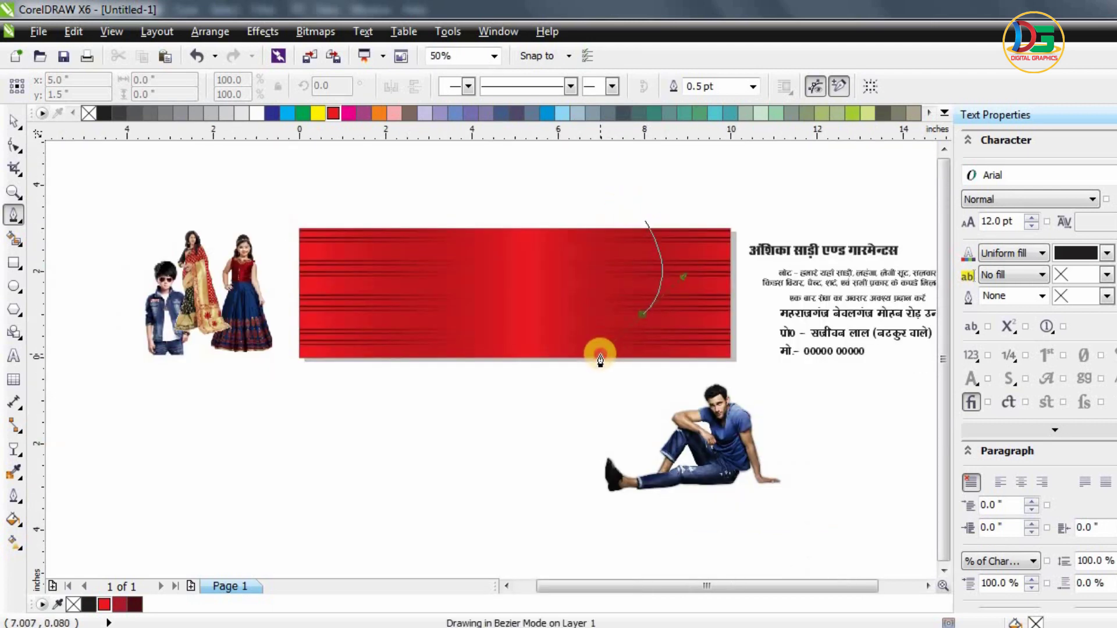
left_click(514, 365)
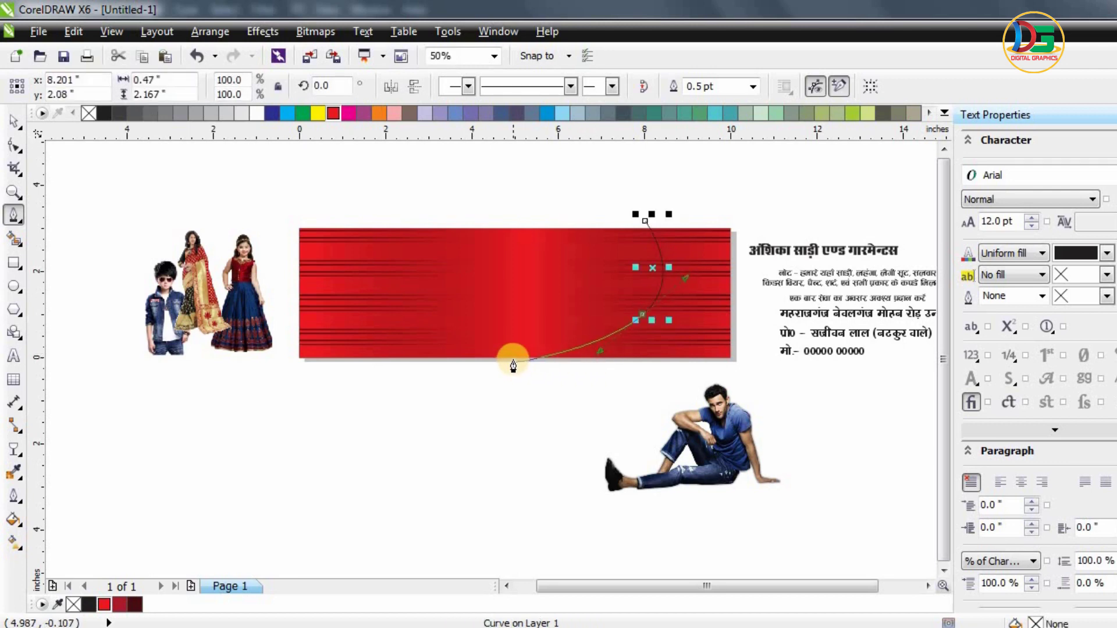
left_click(525, 370)
left_click(792, 394)
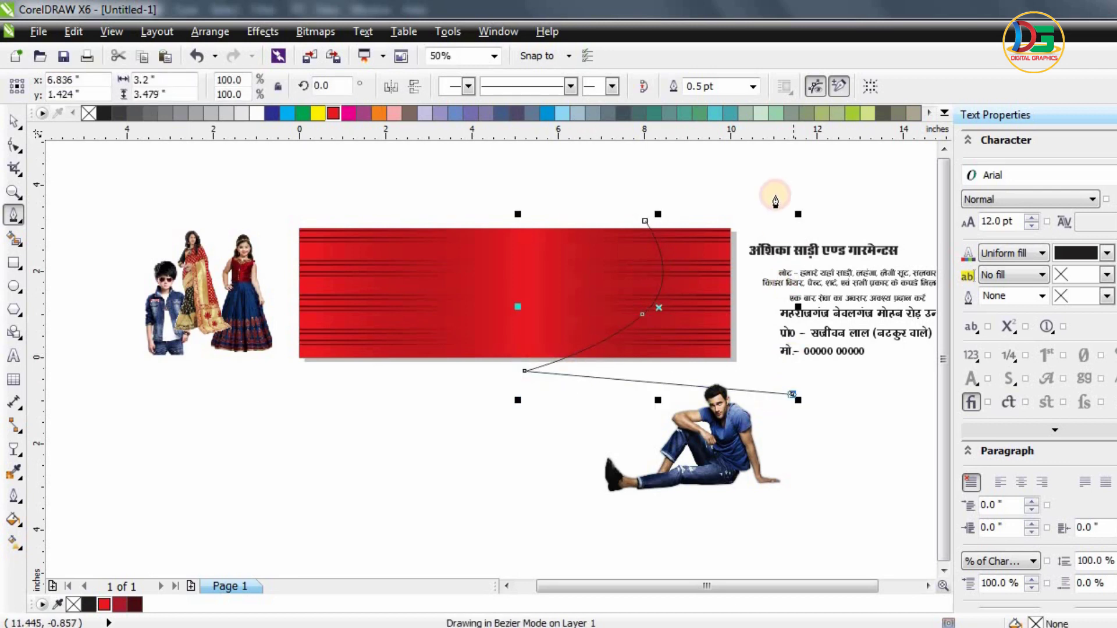
left_click(776, 185)
left_click(594, 199)
left_click(645, 222)
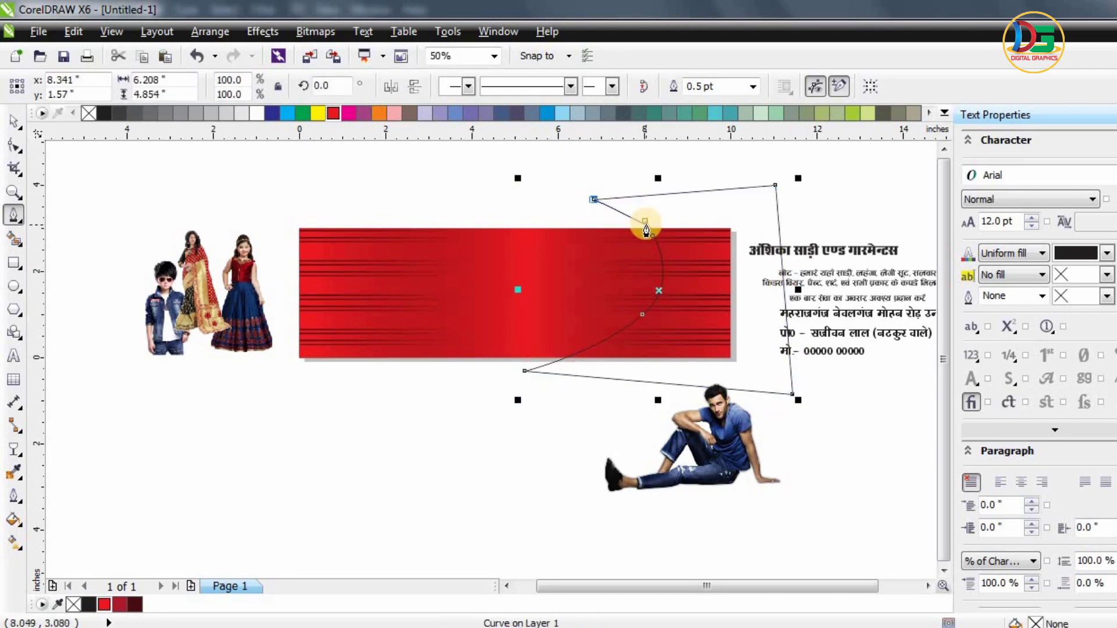
scroll(646, 227, "up", 3)
scroll(646, 226, "up", 3)
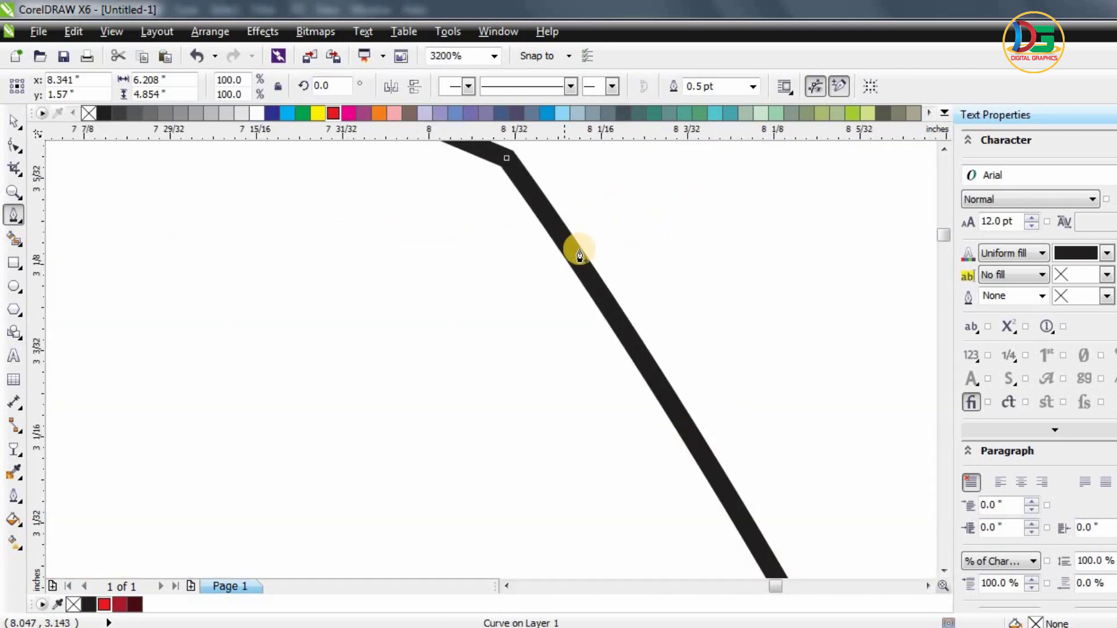
scroll(580, 254, "down", 2)
- Fill the new shape cyan and remove its outline
left_click(286, 114)
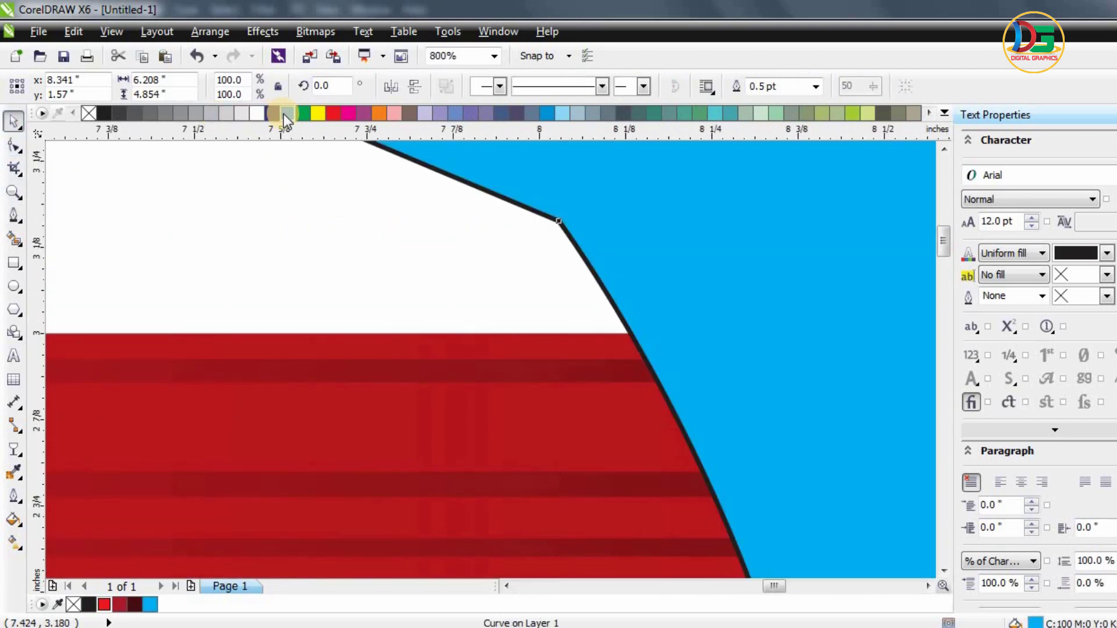
scroll(303, 169, "down", 3)
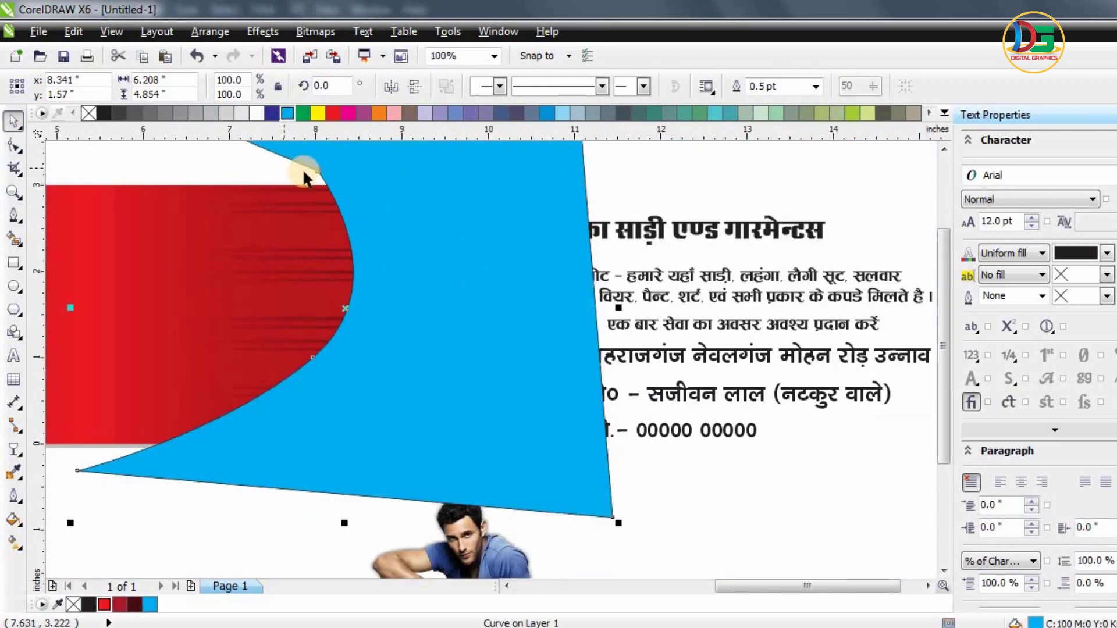
left_click(804, 96)
scroll(552, 302, "down", 1)
scroll(551, 302, "up", 1)
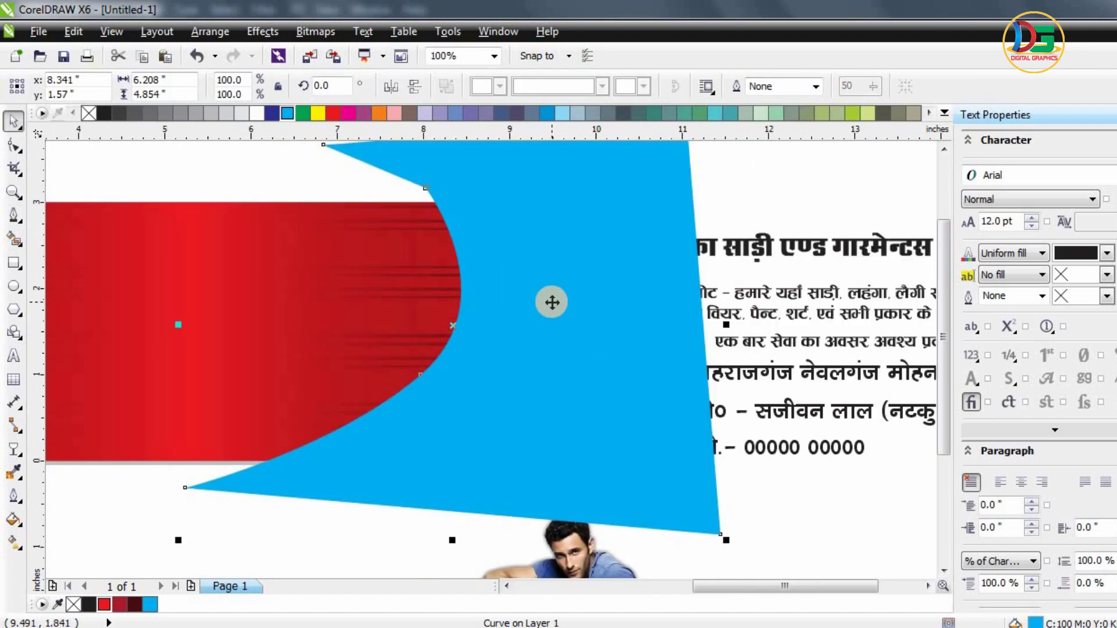
left_click(13, 541)
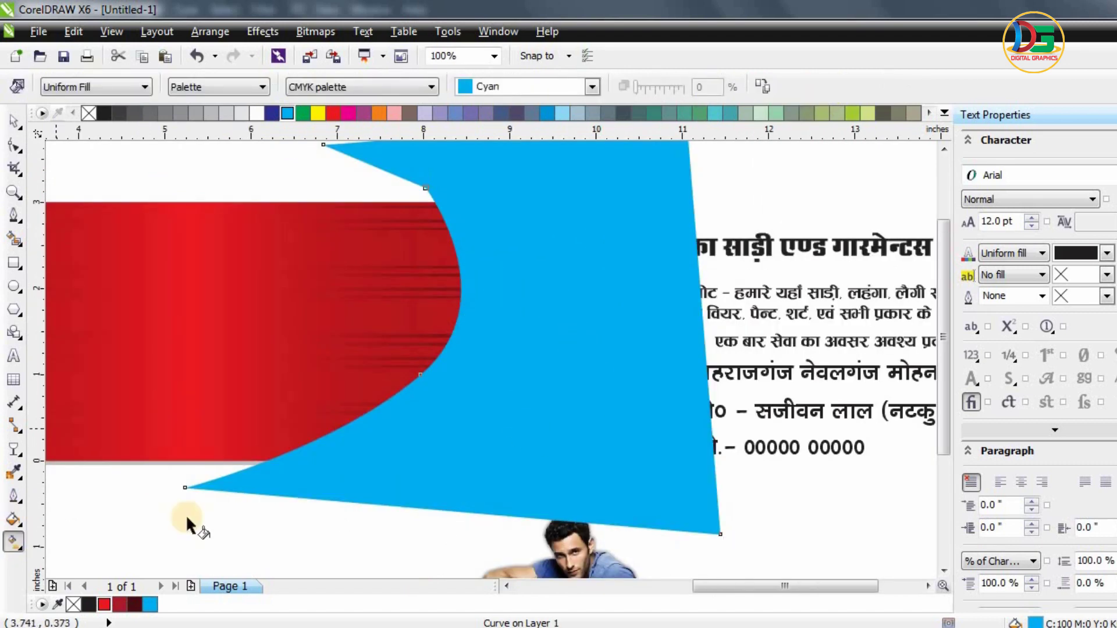
- Turn the cyan shape's fill into a radial gradient, white at the centre fading to cyan
left_click_drag(563, 315, 563, 452)
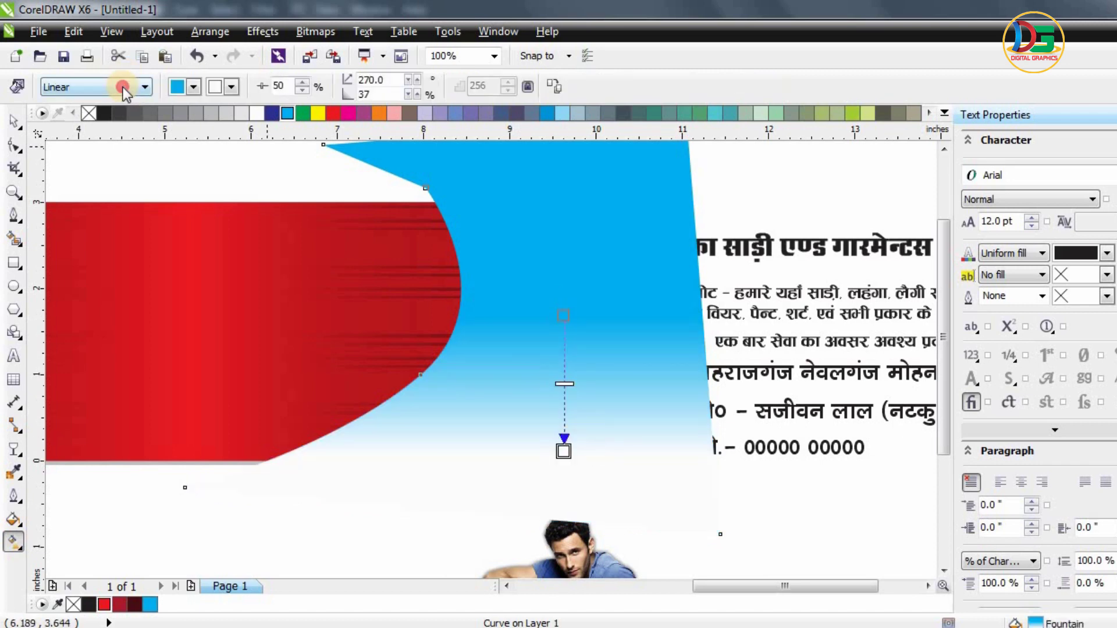
left_click(124, 88)
left_click(64, 139)
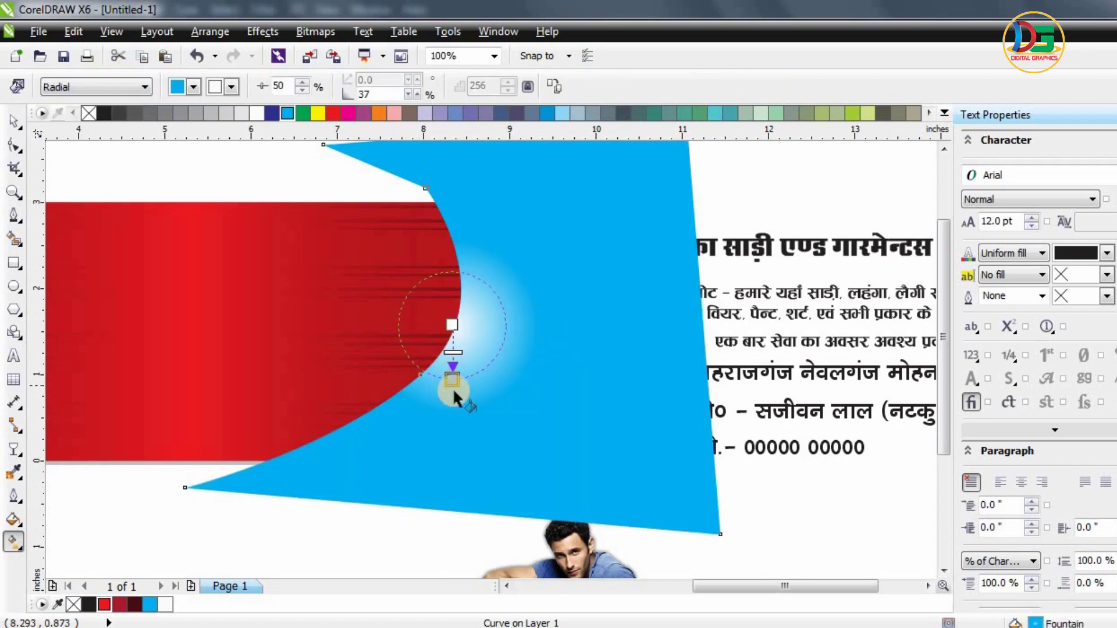
left_click_drag(453, 381, 498, 495)
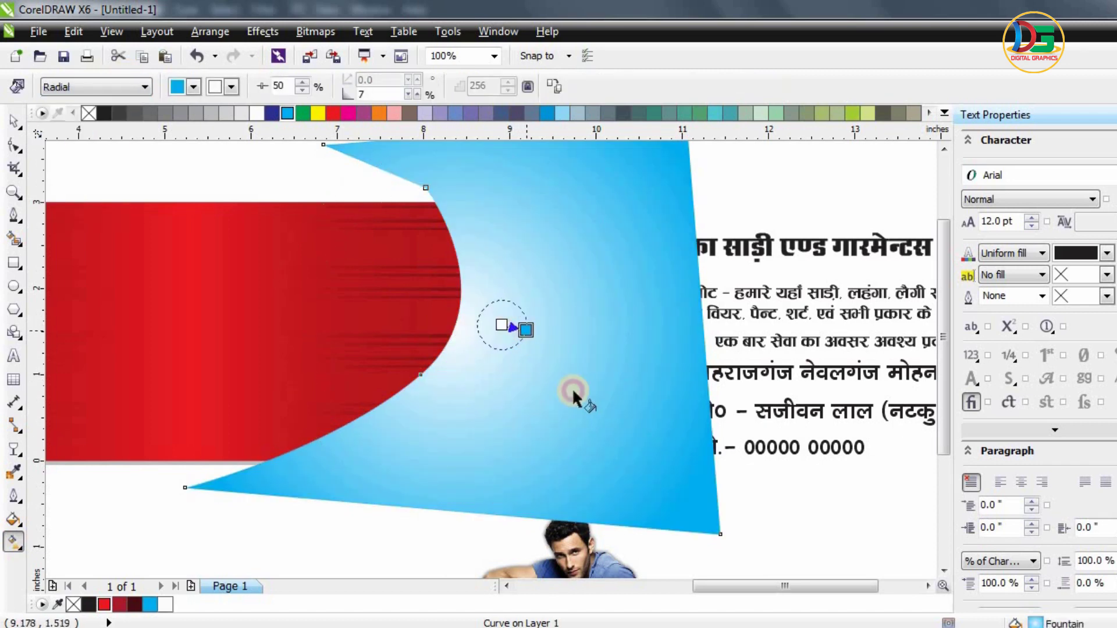
left_click_drag(522, 329, 590, 404)
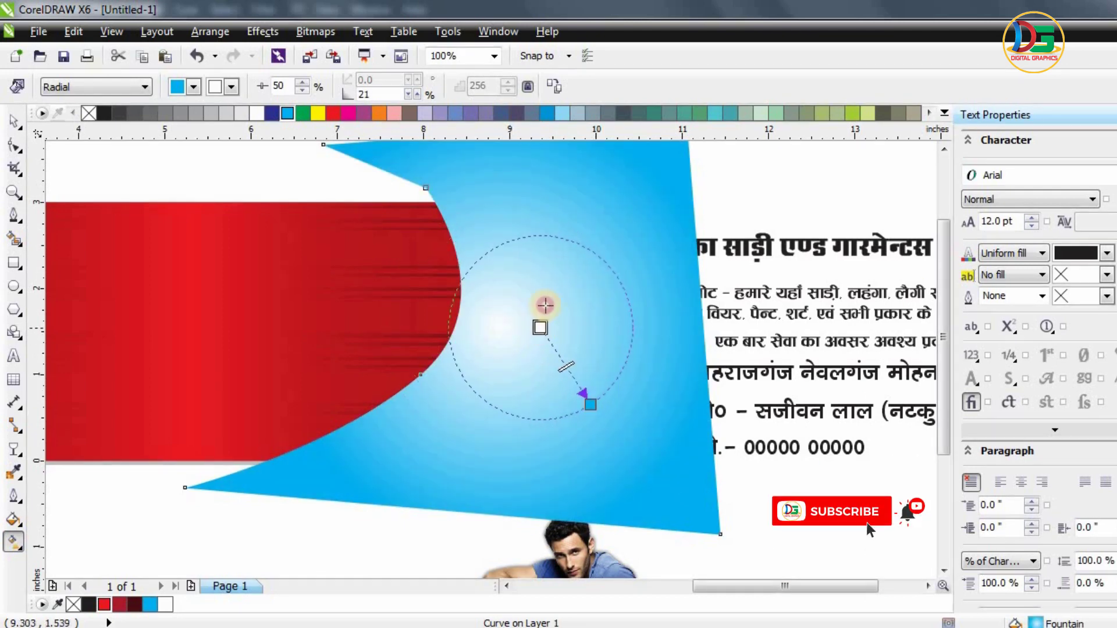
left_click_drag(501, 325, 553, 298)
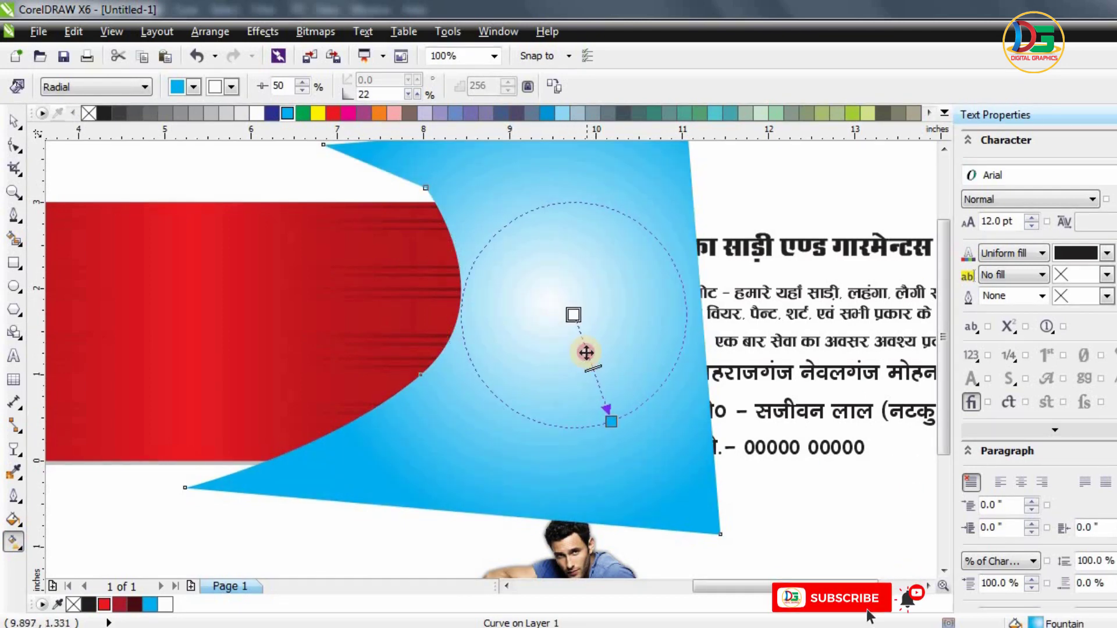
left_click_drag(577, 338, 597, 360)
left_click_drag(612, 430, 638, 480)
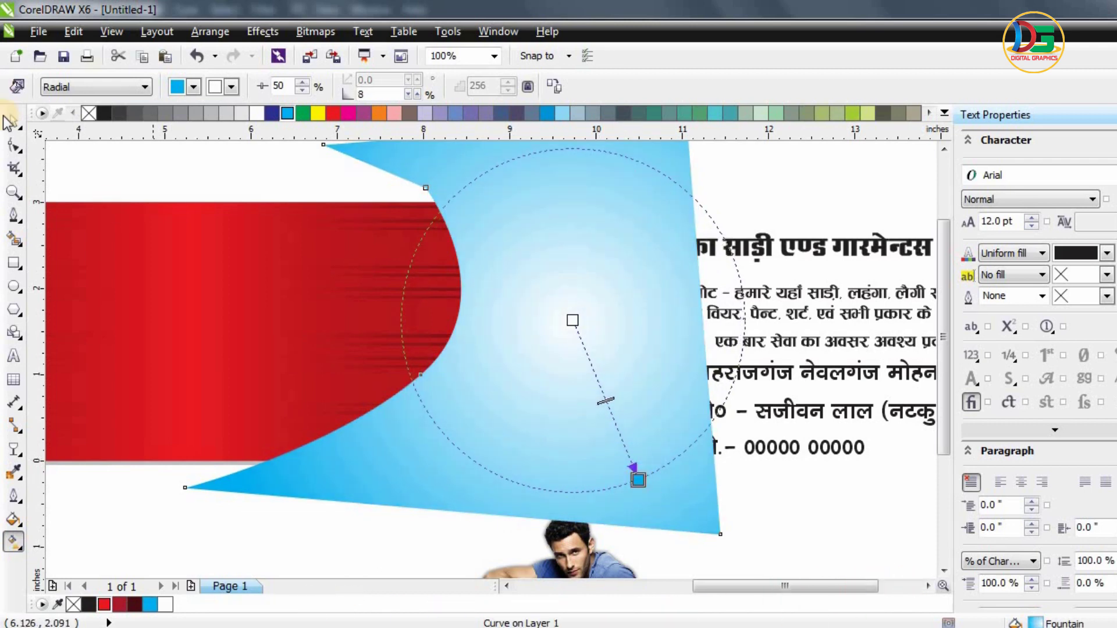
key("space")
scroll(541, 259, "down", 1)
- Place an orange copy of the blue shape slightly offset, behind the original
key("Escape")
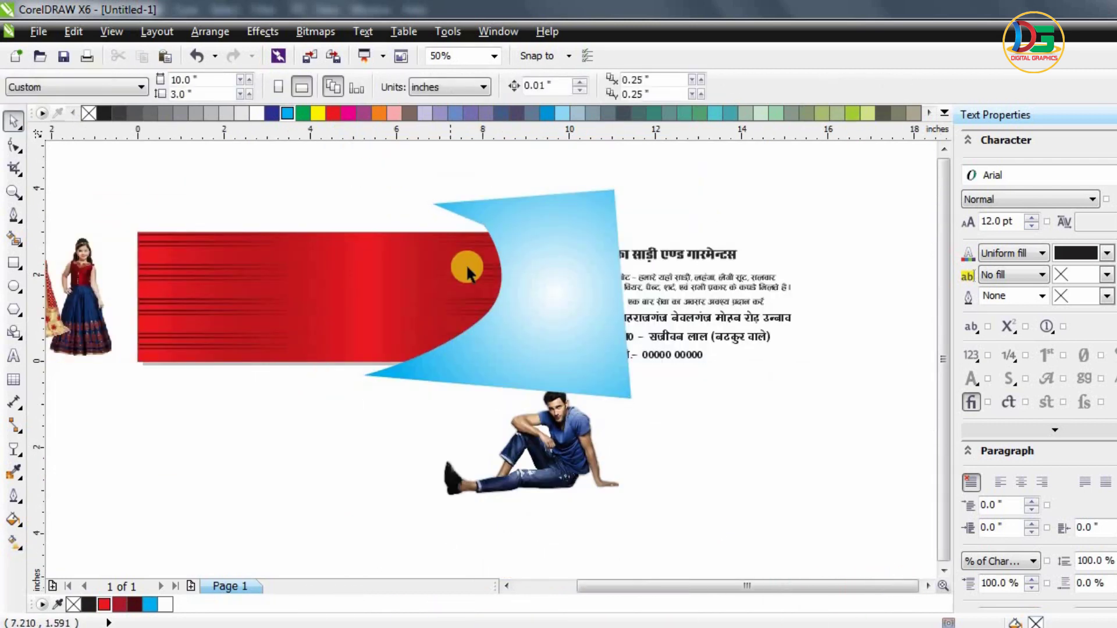
scroll(462, 262, "up", 1)
left_click_drag(549, 281, 531, 291)
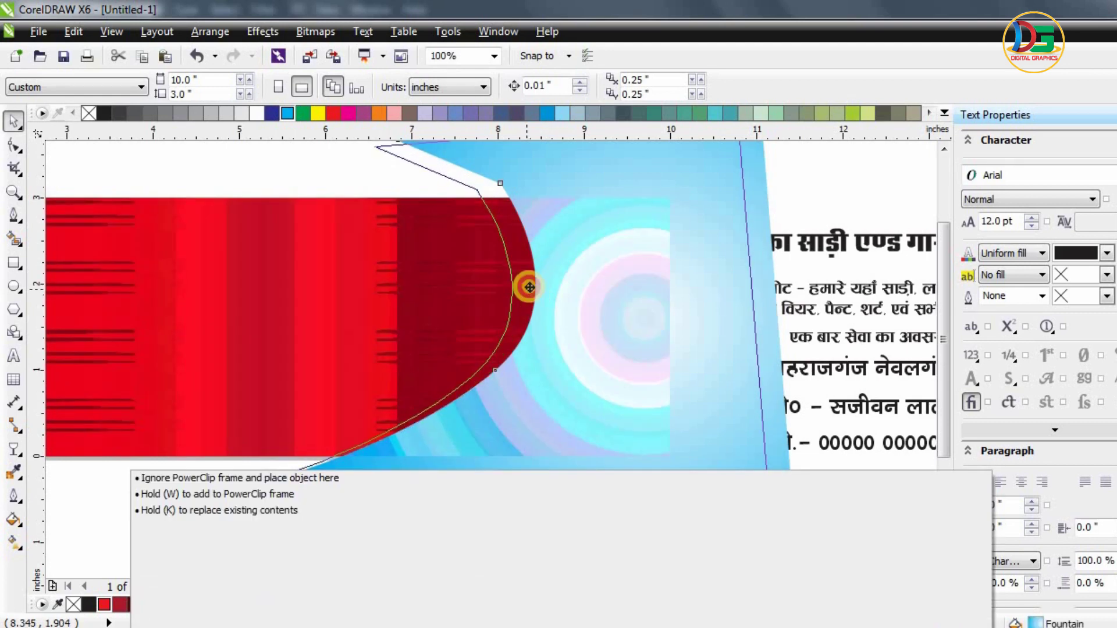
left_click_drag(531, 291, 526, 288)
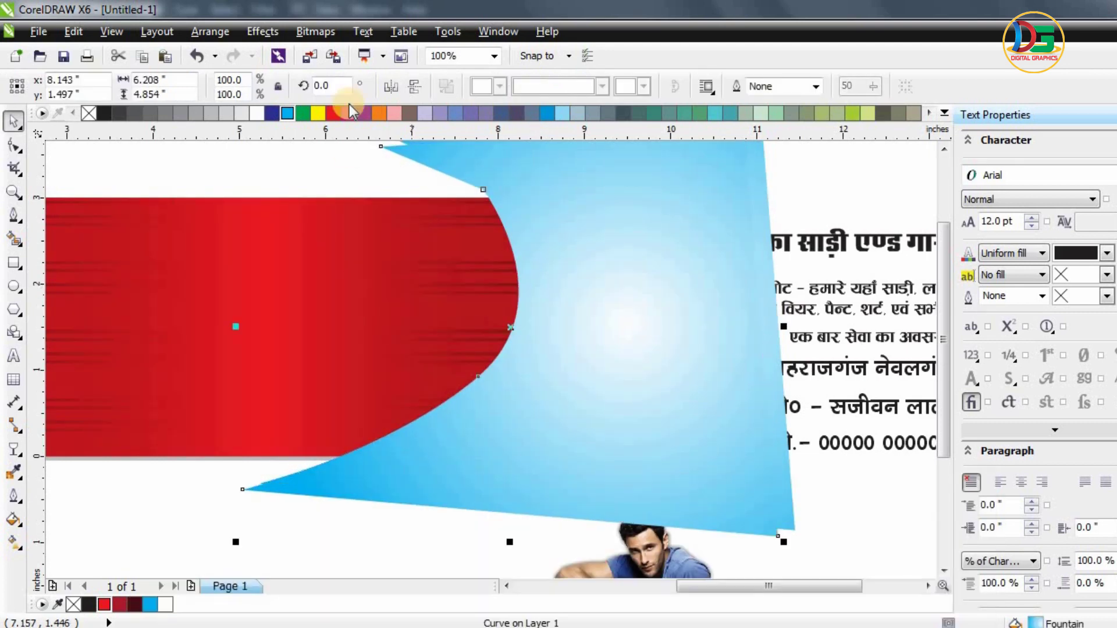
left_click(382, 115)
key("ctrl+Page_Down")
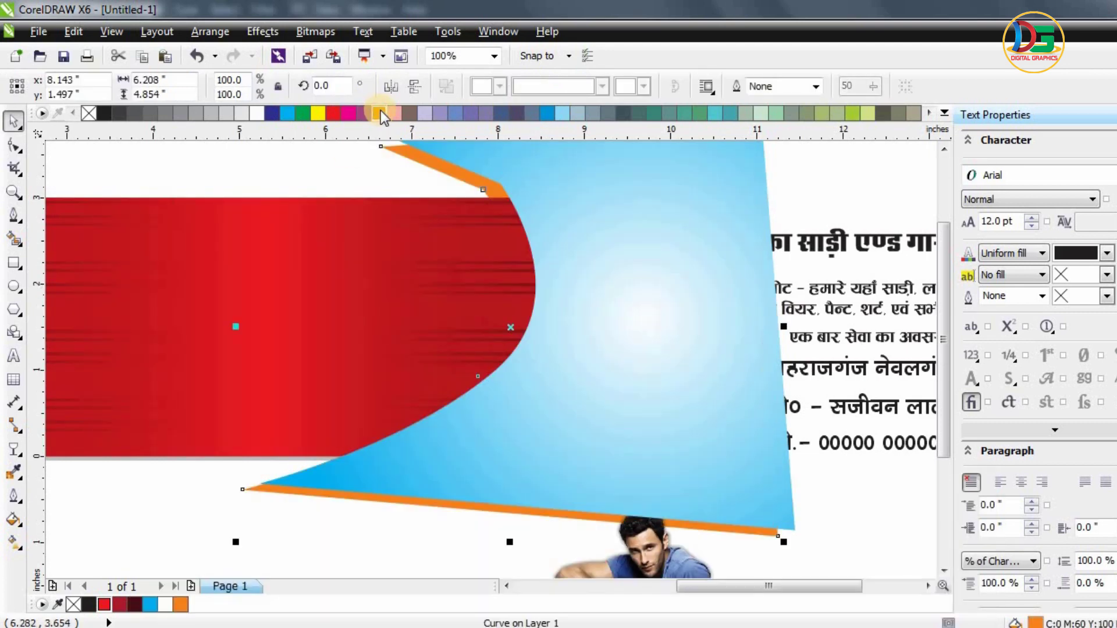
key("F3")
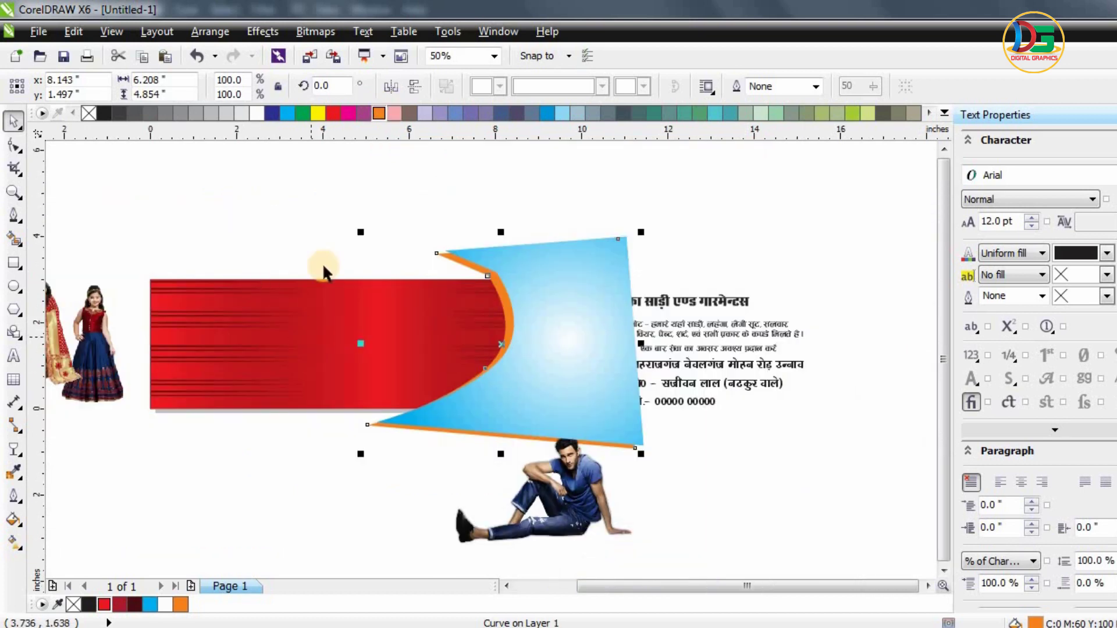
- Give the orange edge shape a top-to-bottom linear gradient
left_click(298, 255)
mouse_move(410, 221)
left_mouse_down()
mouse_move(487, 257)
mouse_move(443, 299)
left_mouse_up()
key("ctrl+z")
key("Escape")
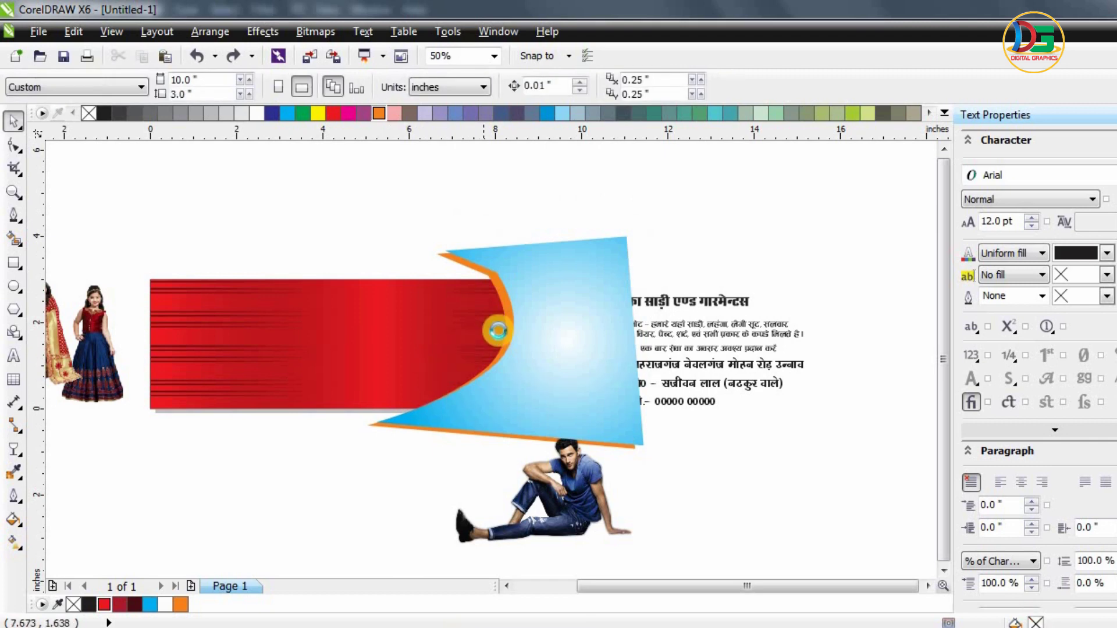
scroll(494, 324, "up", 1)
left_click(490, 308)
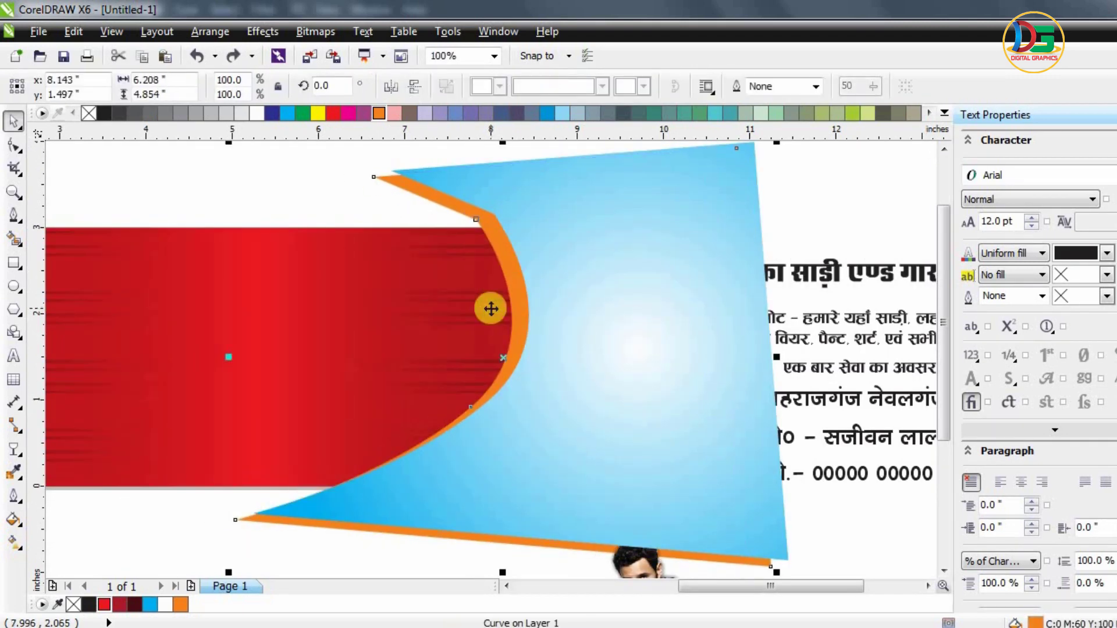
key("g")
left_click_drag(472, 191, 472, 568)
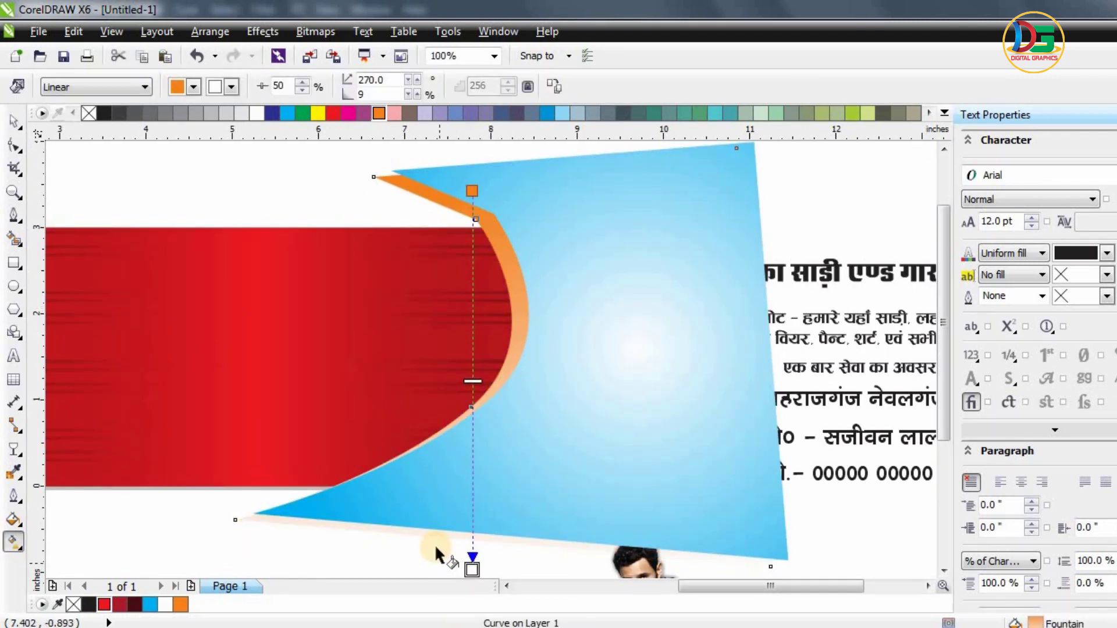
- Recolour the edge gradient with a midway blue stop and dark blue at both ends
left_click_drag(290, 122, 499, 558)
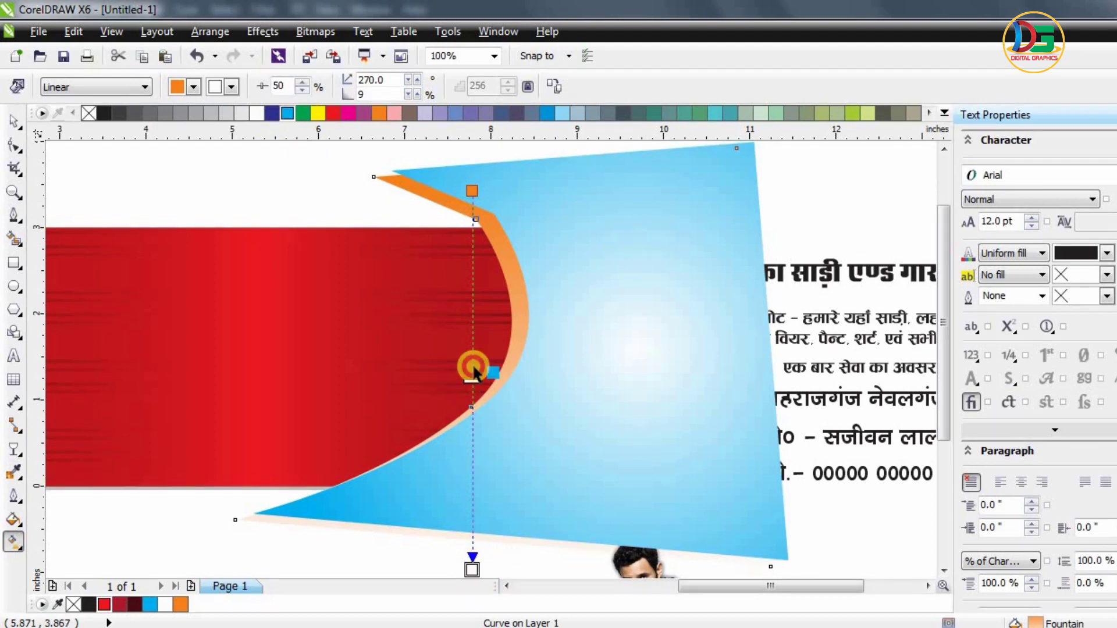
left_click_drag(473, 370, 472, 367)
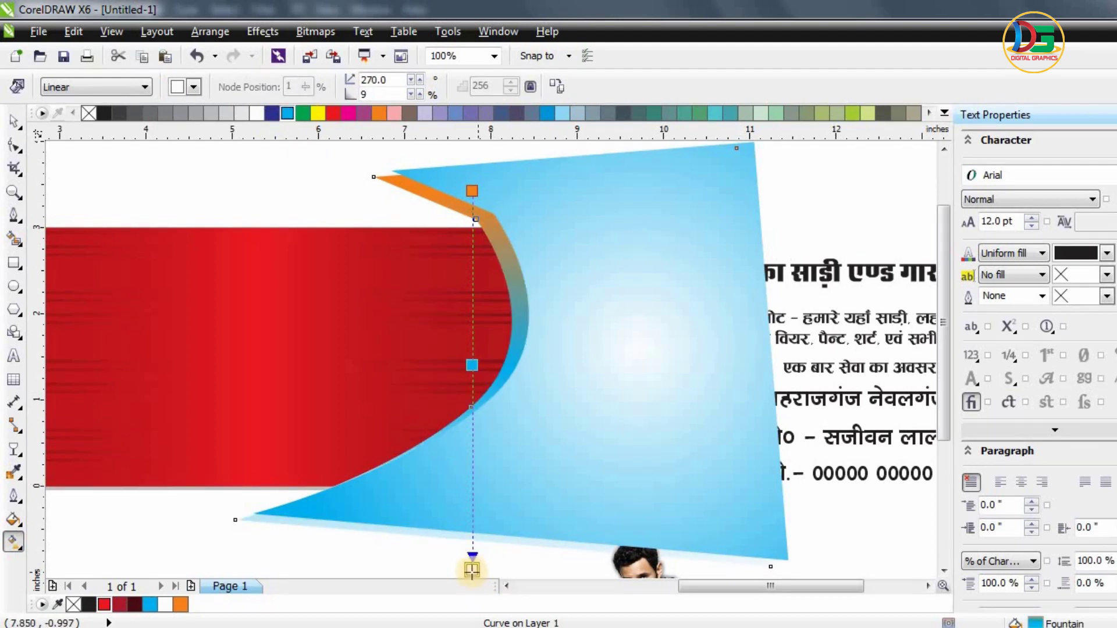
left_click(288, 113)
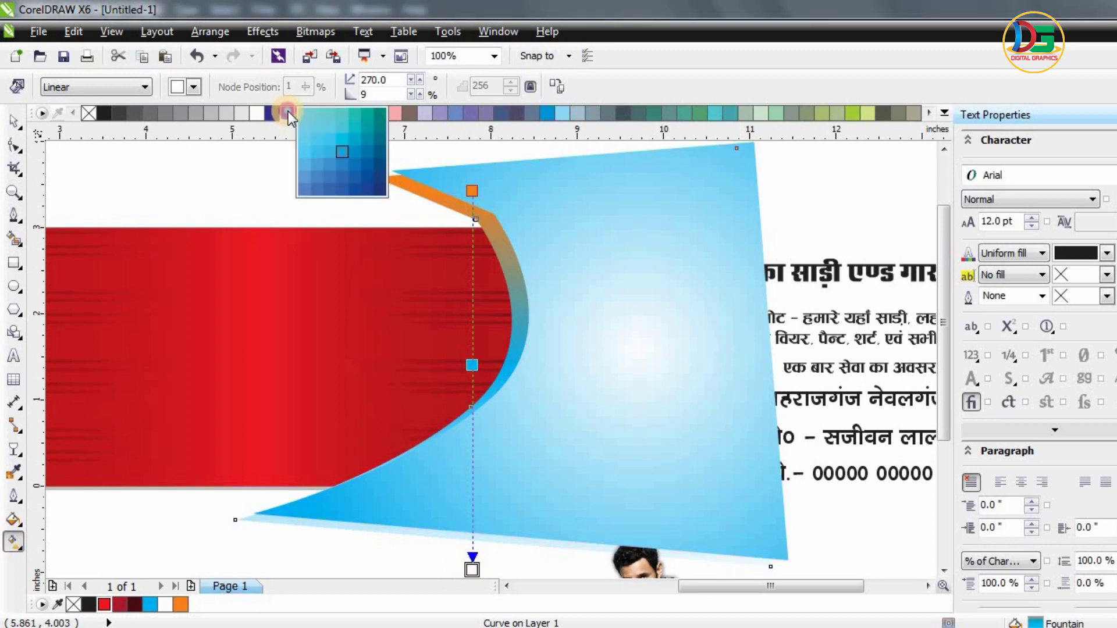
left_click(382, 167)
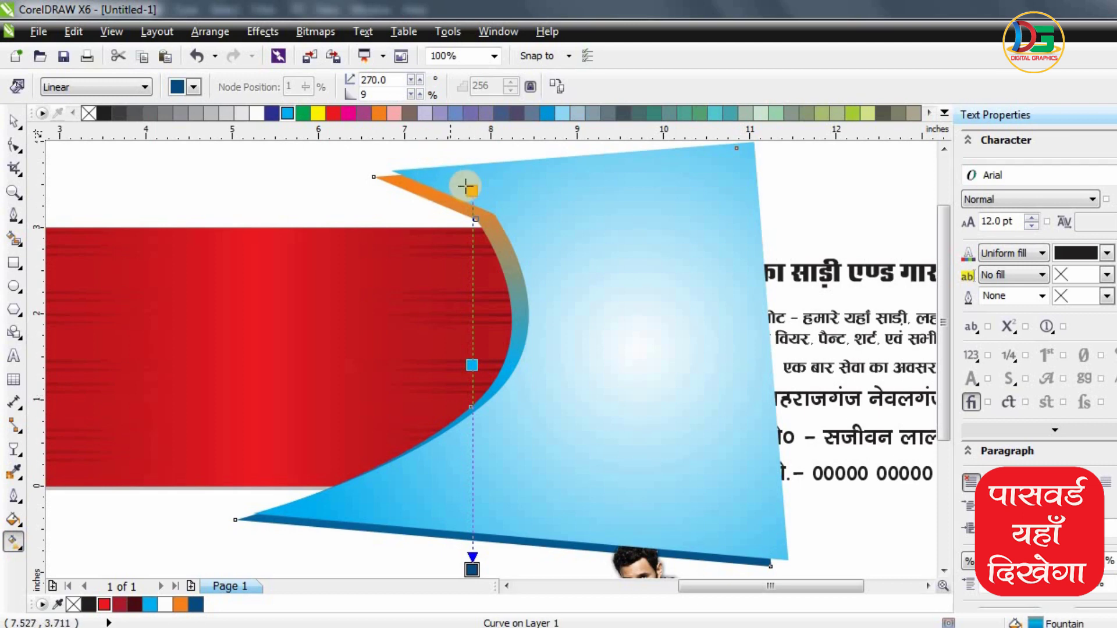
left_click(195, 605)
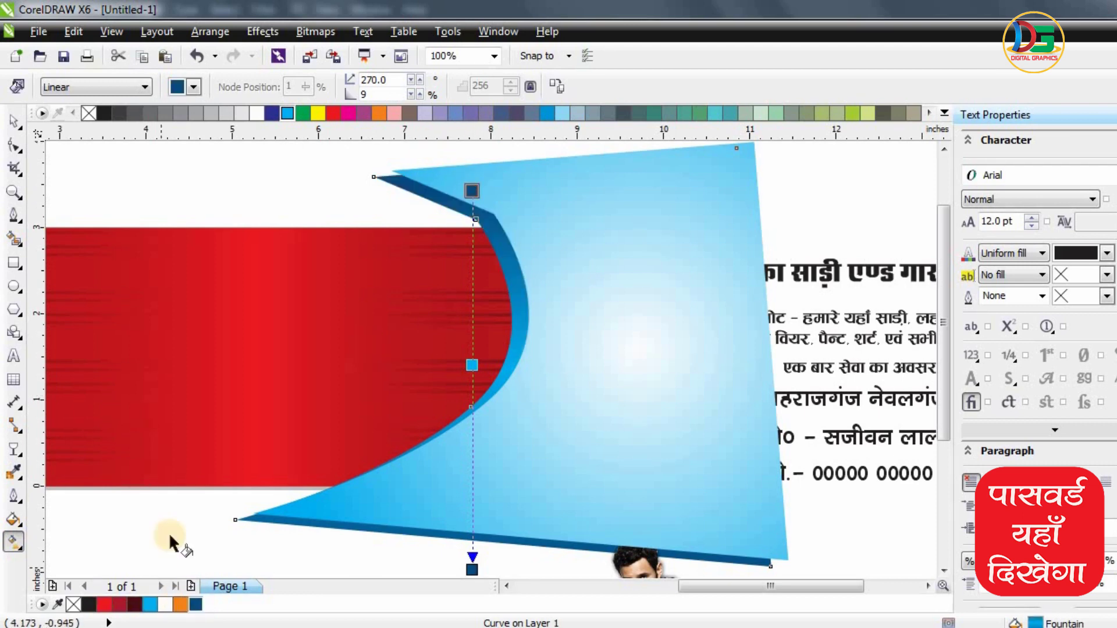
left_click(13, 121)
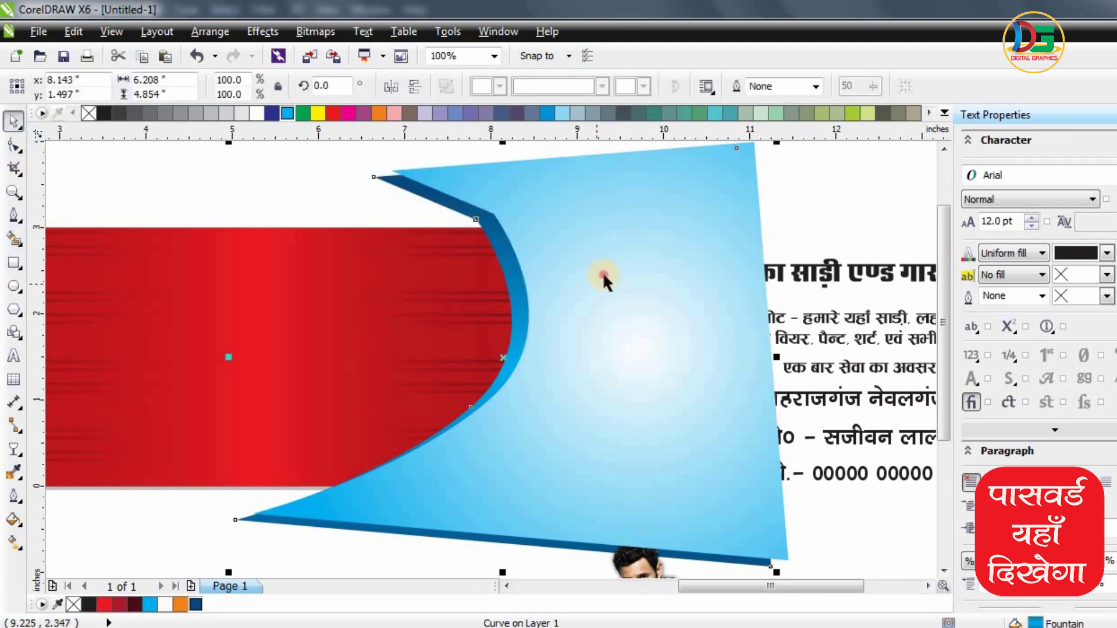
left_click_drag(607, 279, 633, 284)
key("ctrl+z")
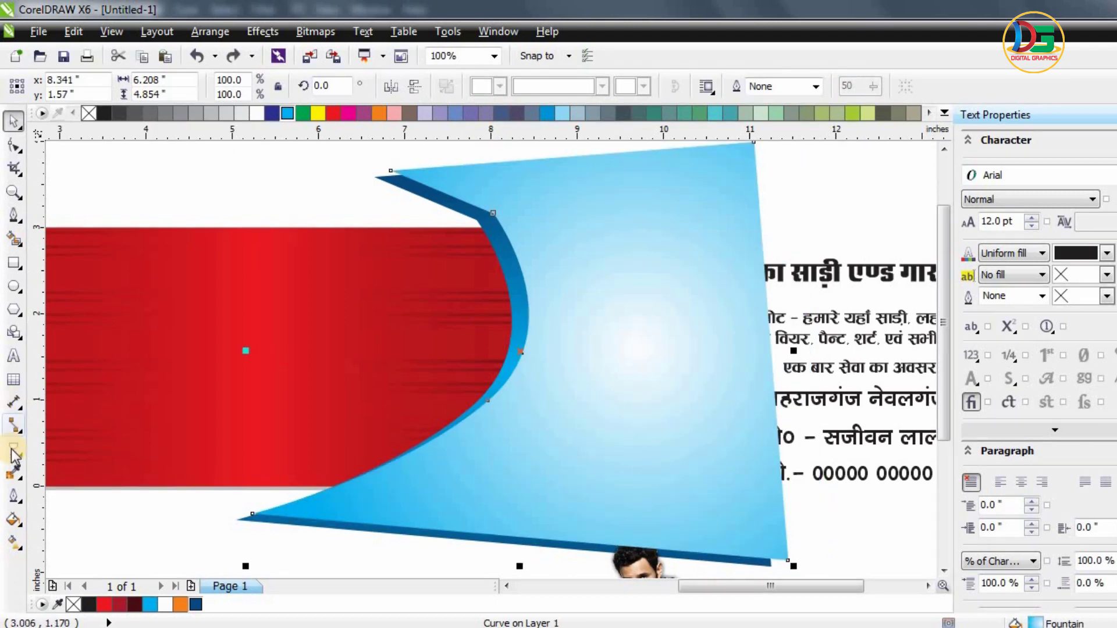
left_click(14, 454)
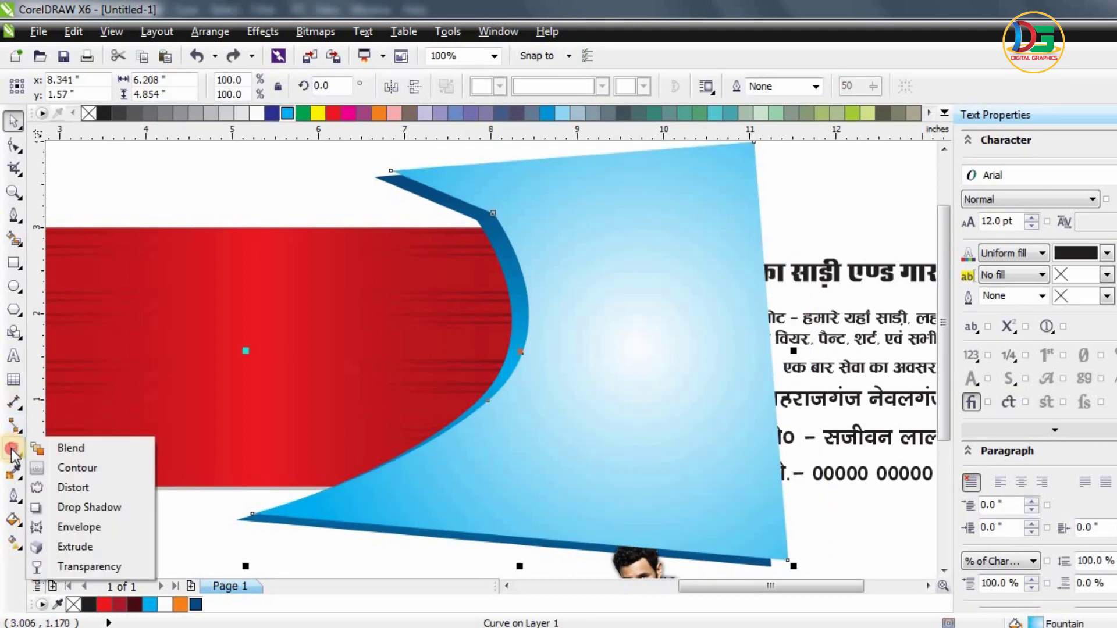
left_click(54, 504)
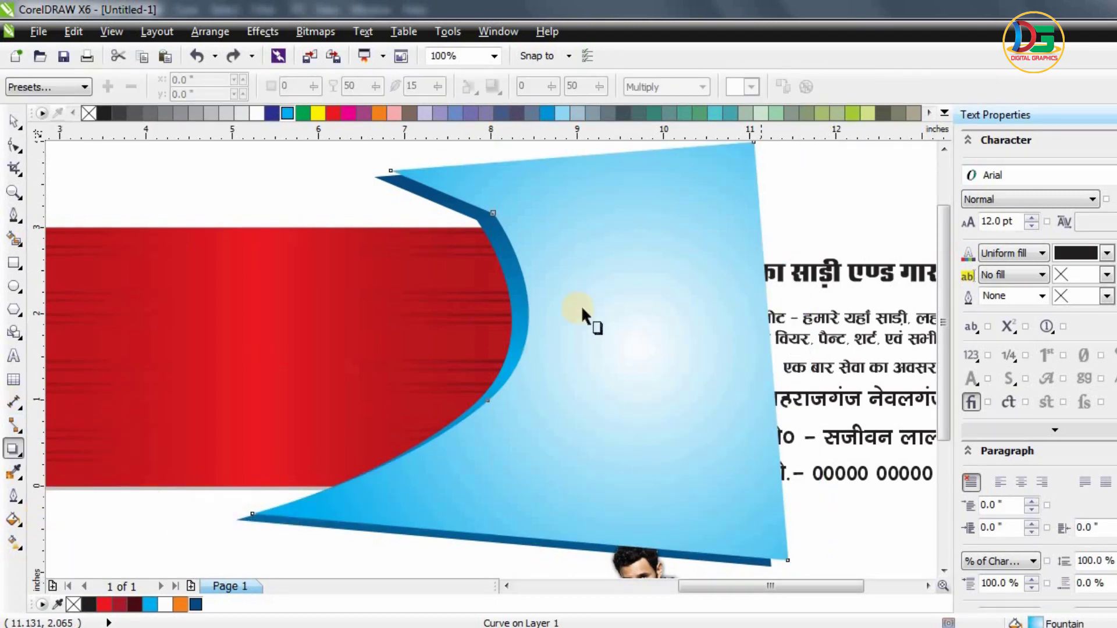
left_click_drag(640, 421, 744, 502)
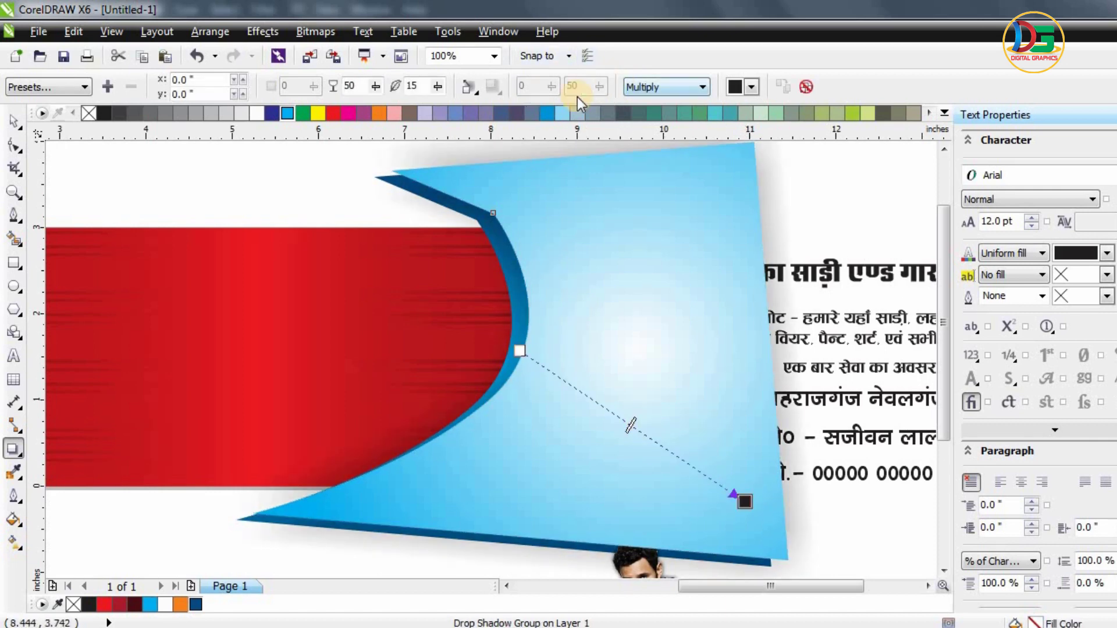
left_click(478, 92)
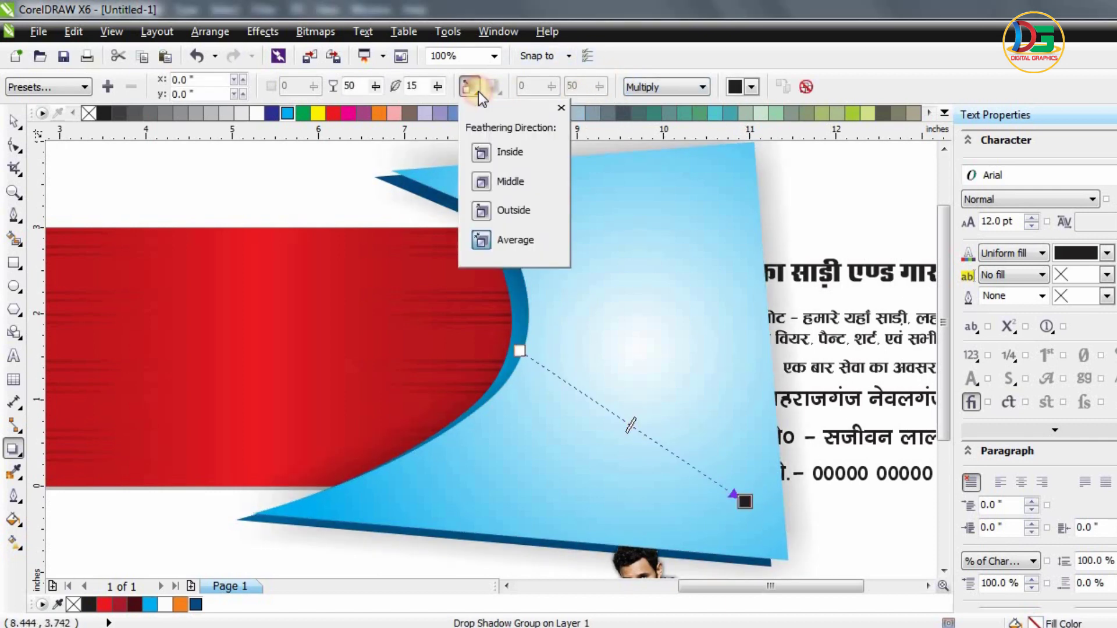
left_click(505, 155)
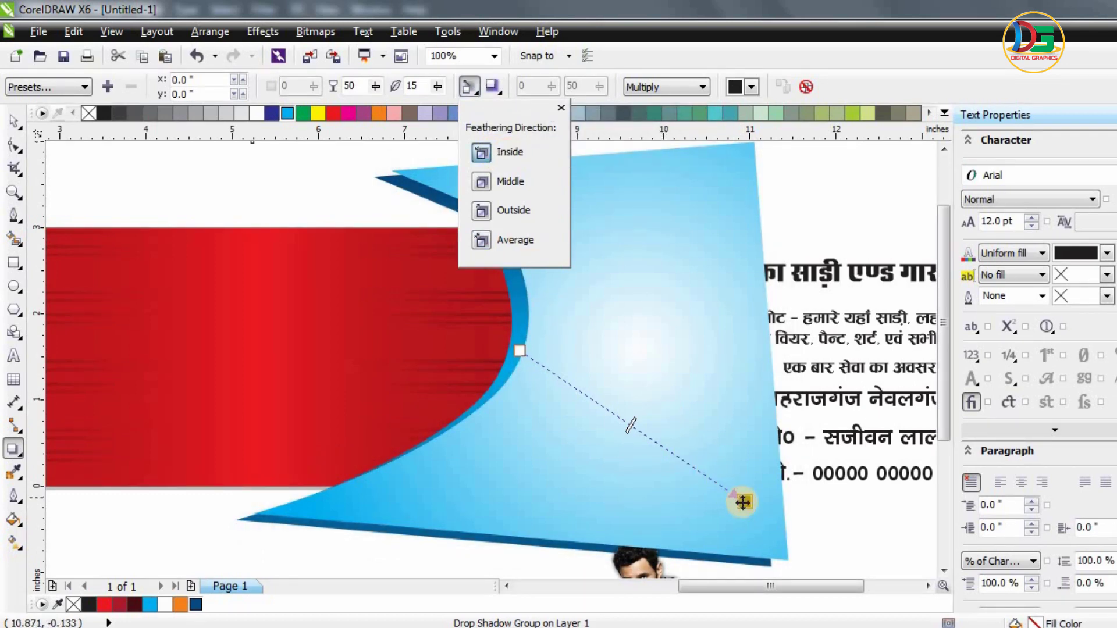
left_click(646, 445)
mouse_move(712, 480)
left_mouse_down()
mouse_move(591, 394)
mouse_move(678, 489)
left_mouse_up()
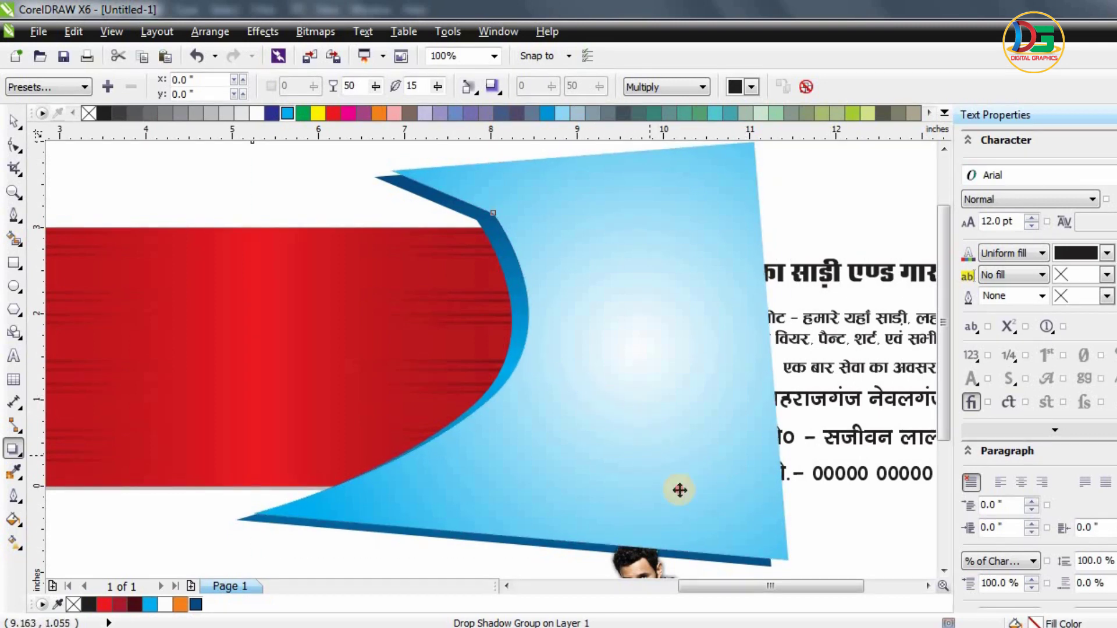
left_click(502, 95)
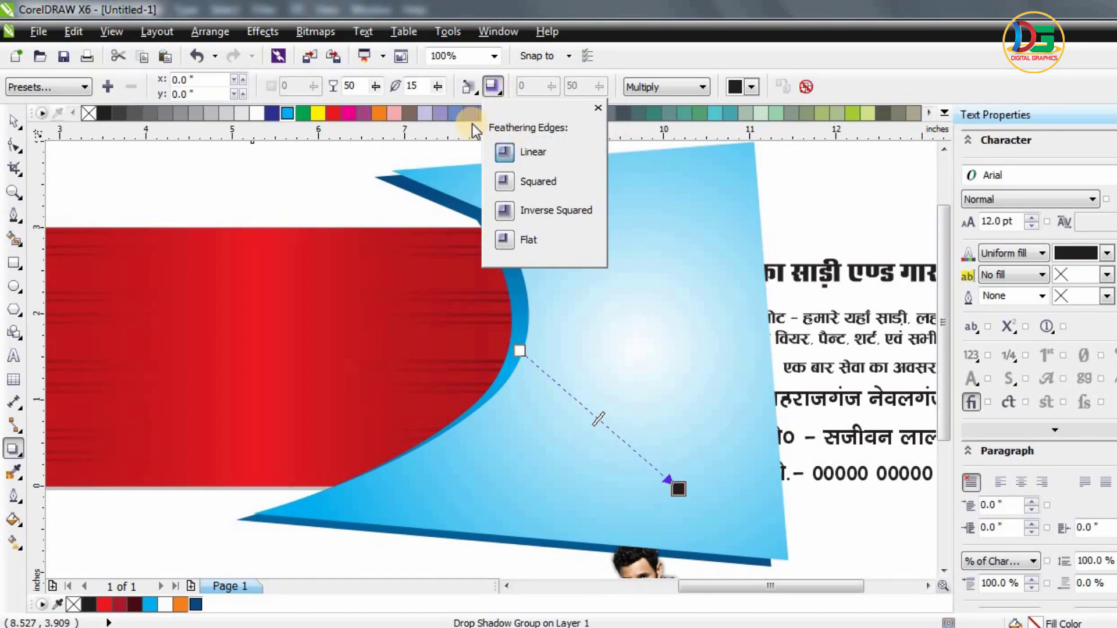
left_click(470, 93)
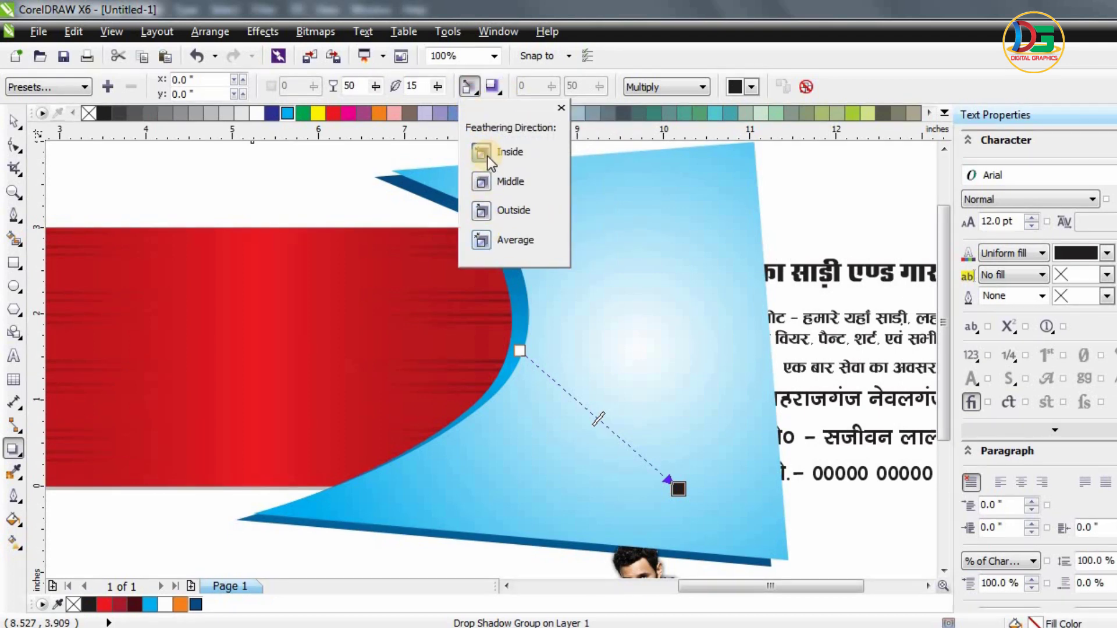
left_click(488, 210)
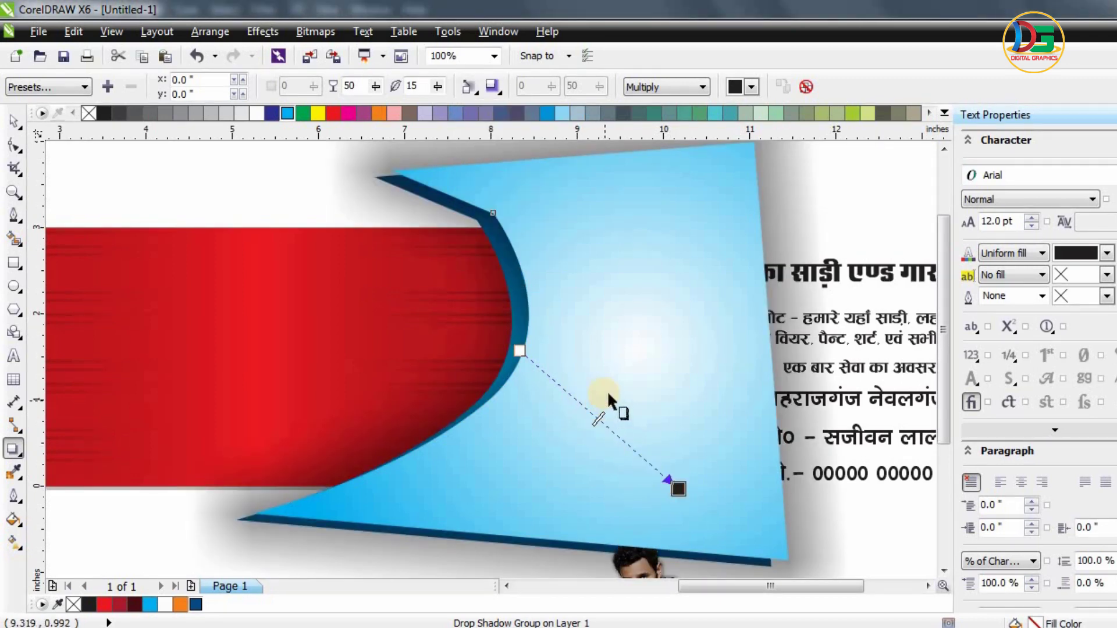
left_click_drag(674, 486, 544, 373)
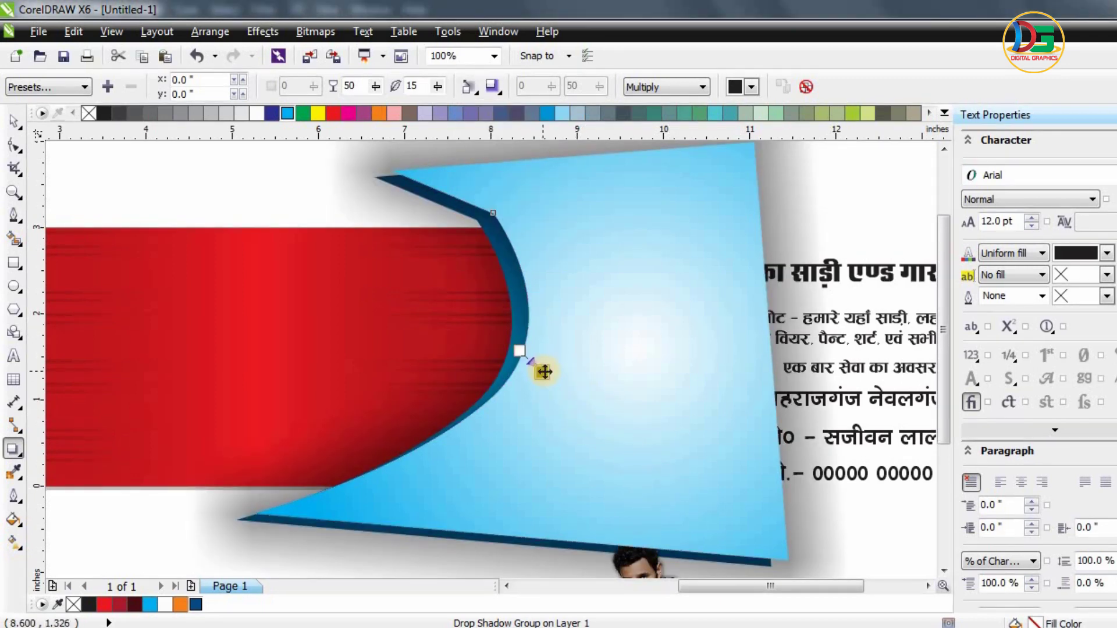
left_click(799, 89)
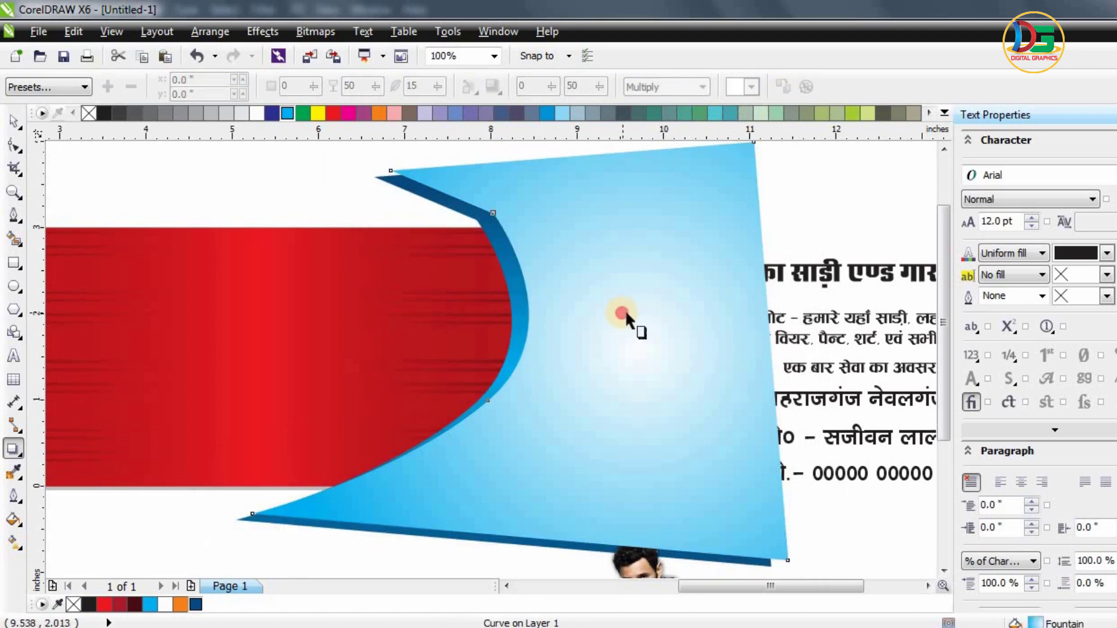
- Add a downward Multiply drop shadow to the blue shape at 100 opacity
left_click_drag(484, 396, 549, 498)
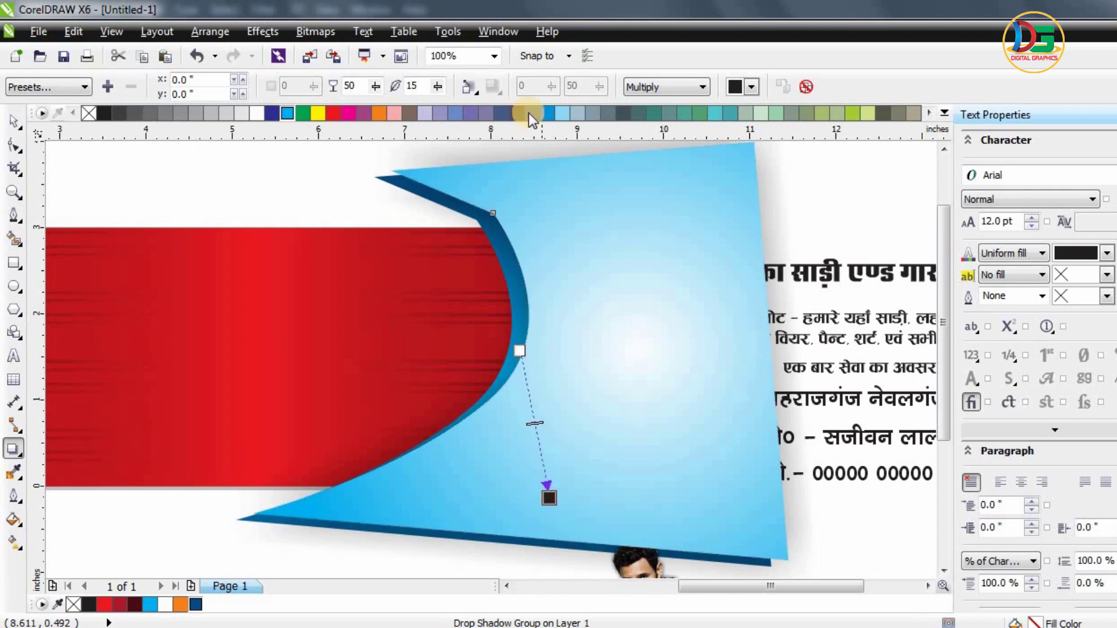
left_click(669, 86)
left_click(634, 93)
left_click_drag(378, 86, 418, 111)
scroll(577, 291, "down", 1)
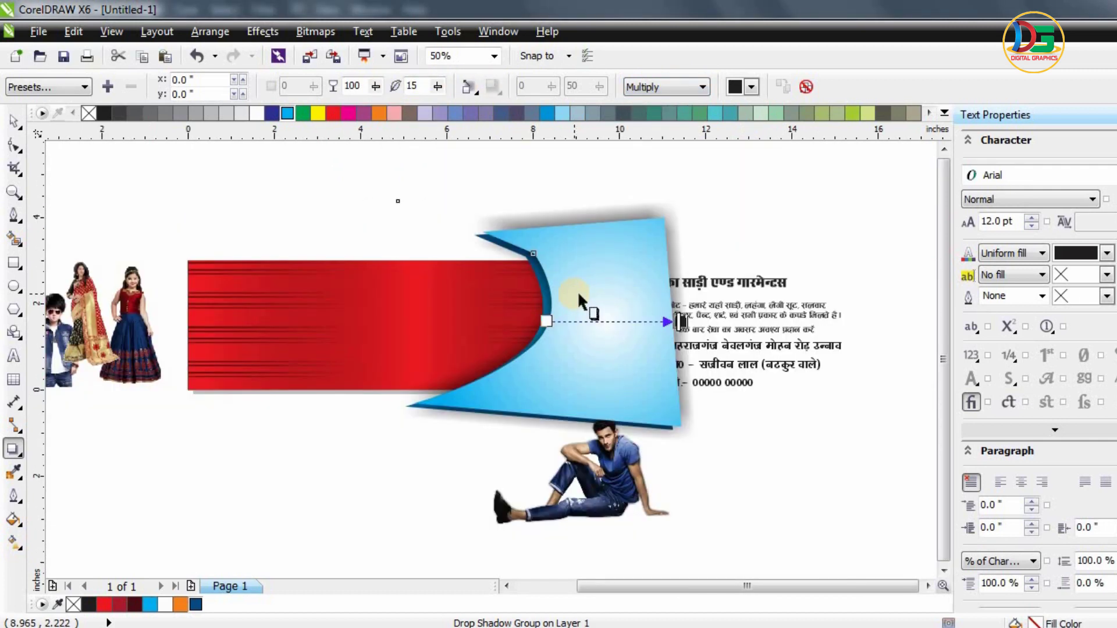
- Move the seated man photo lower and to the right
left_click(18, 117)
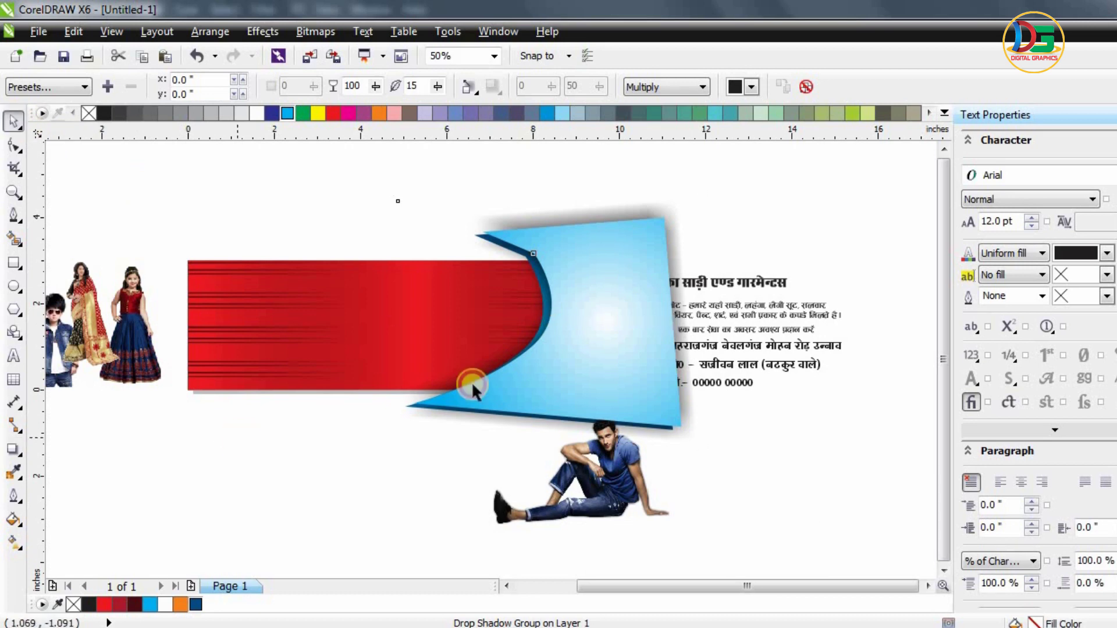
left_click_drag(591, 495, 757, 559)
left_click(518, 512)
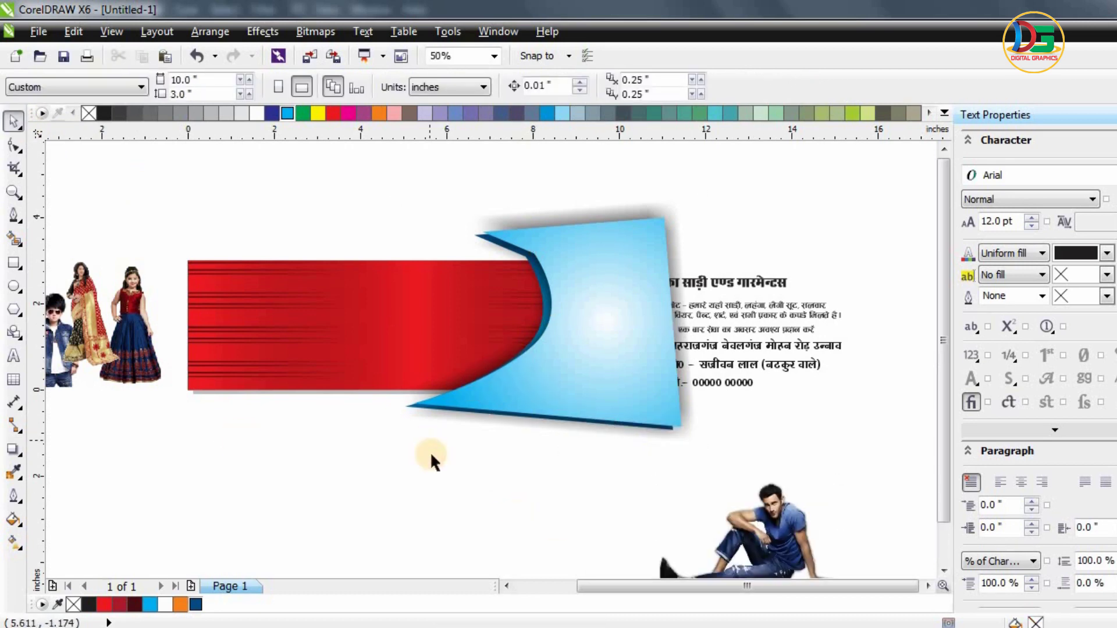
- Group the red panel, blue shape and edge with Ctrl+G
left_click_drag(700, 415, 600, 465)
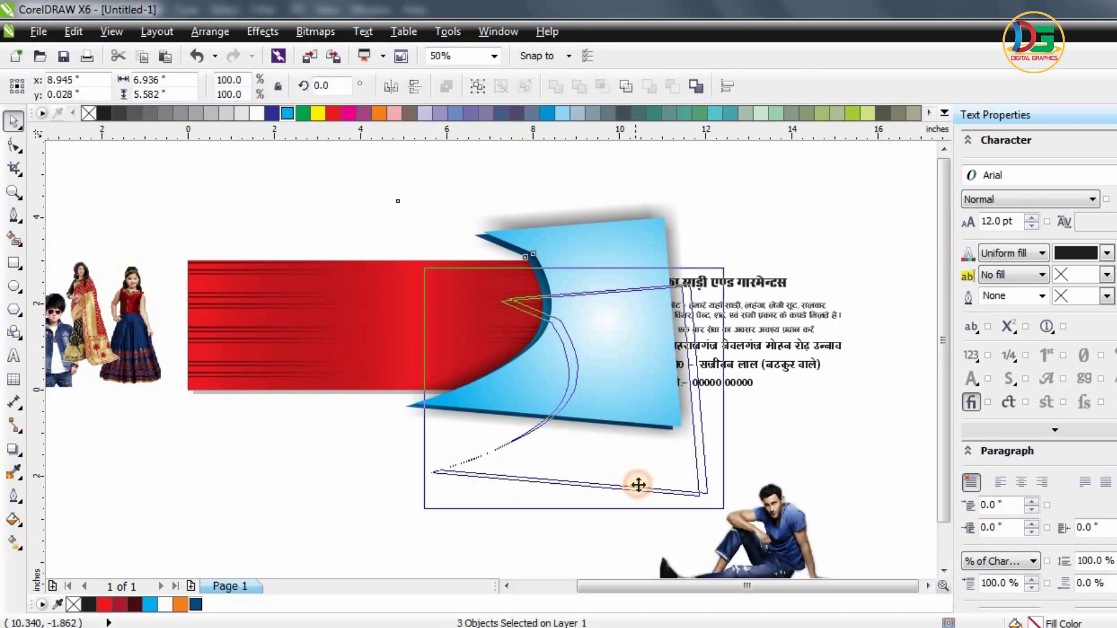
key("ctrl+g")
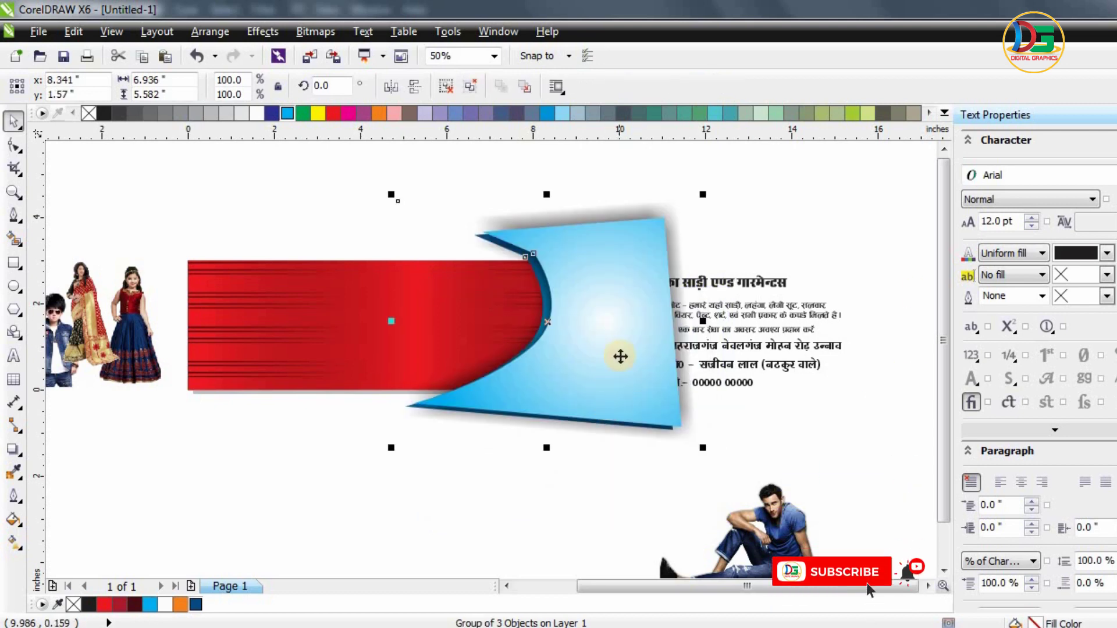
right_click(612, 345)
left_click(690, 11)
- PowerClip the red-and-blue group inside the red banner rectangle
left_click(454, 260)
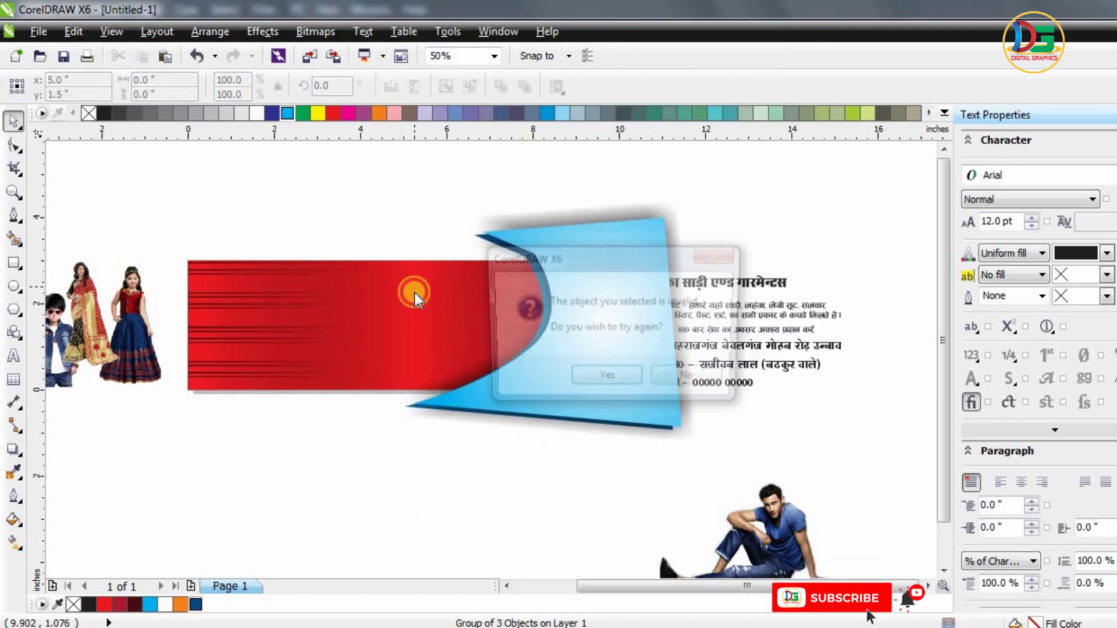
left_click(209, 297)
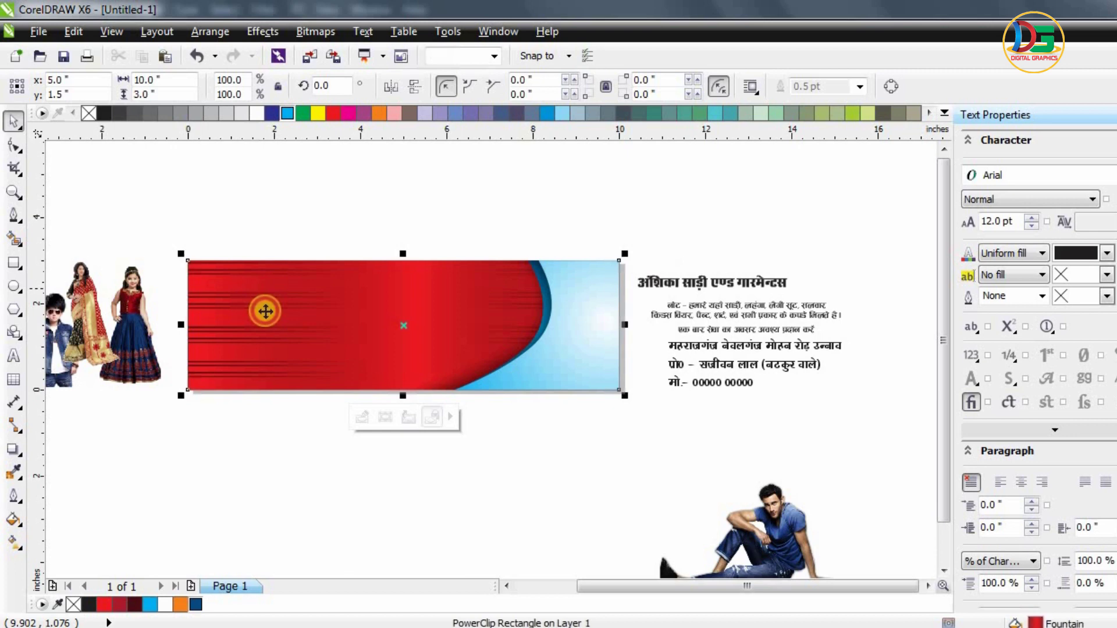
left_click(356, 467)
- Move the seated man photo onto the banner and shrink it to 31.4%
mouse_move(751, 531)
left_mouse_down()
mouse_move(586, 350)
mouse_move(586, 328)
left_mouse_up()
scroll(593, 355, "up", 1)
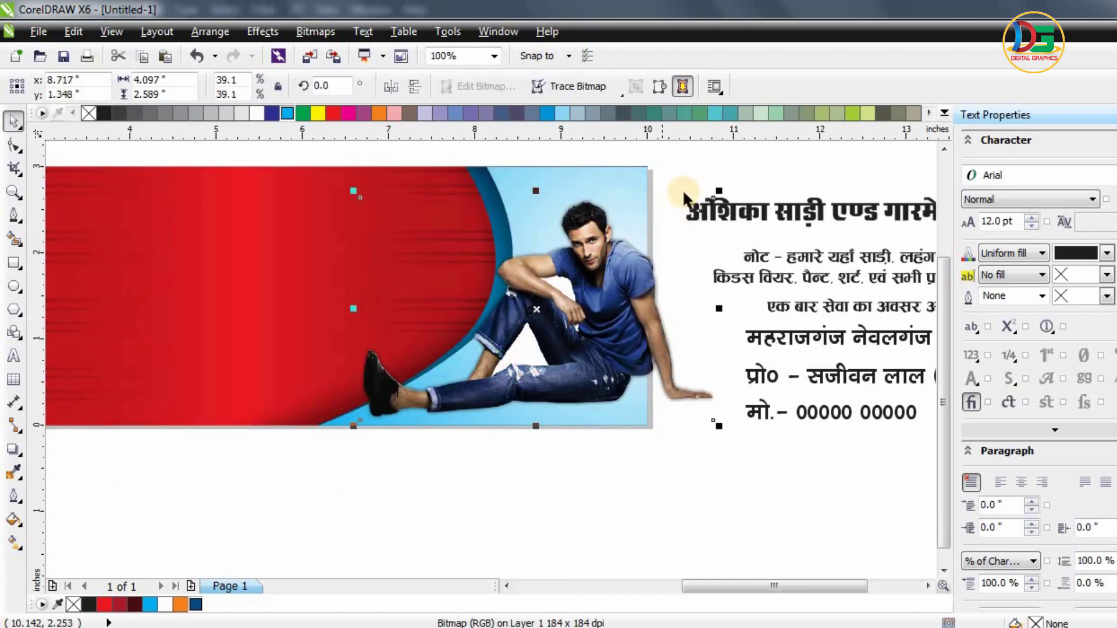
left_click_drag(716, 188, 684, 230)
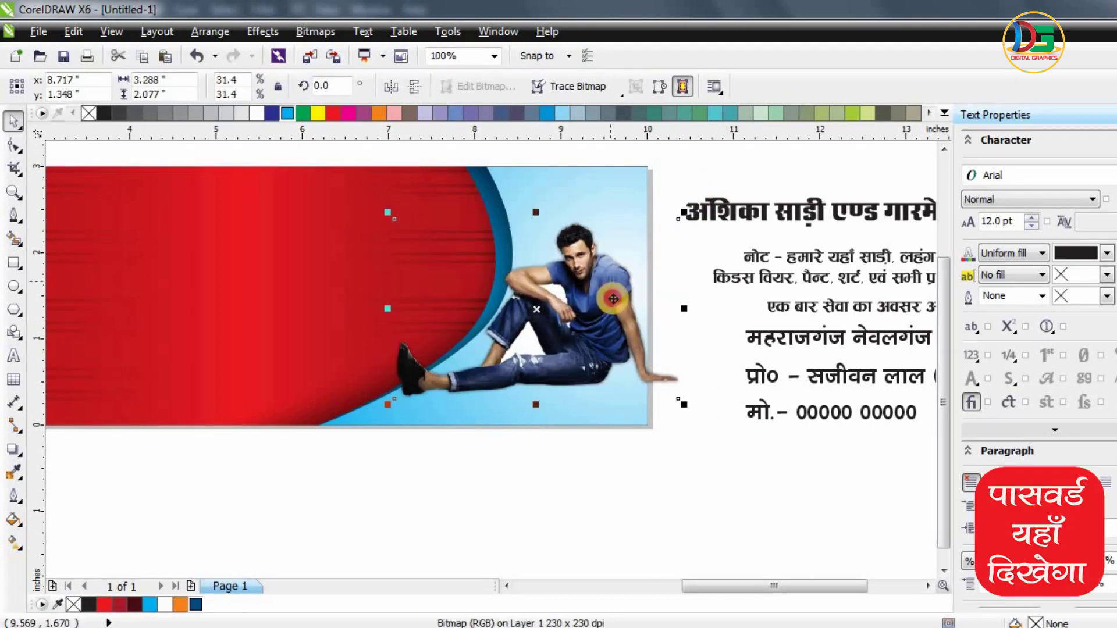
left_click_drag(614, 306, 611, 326)
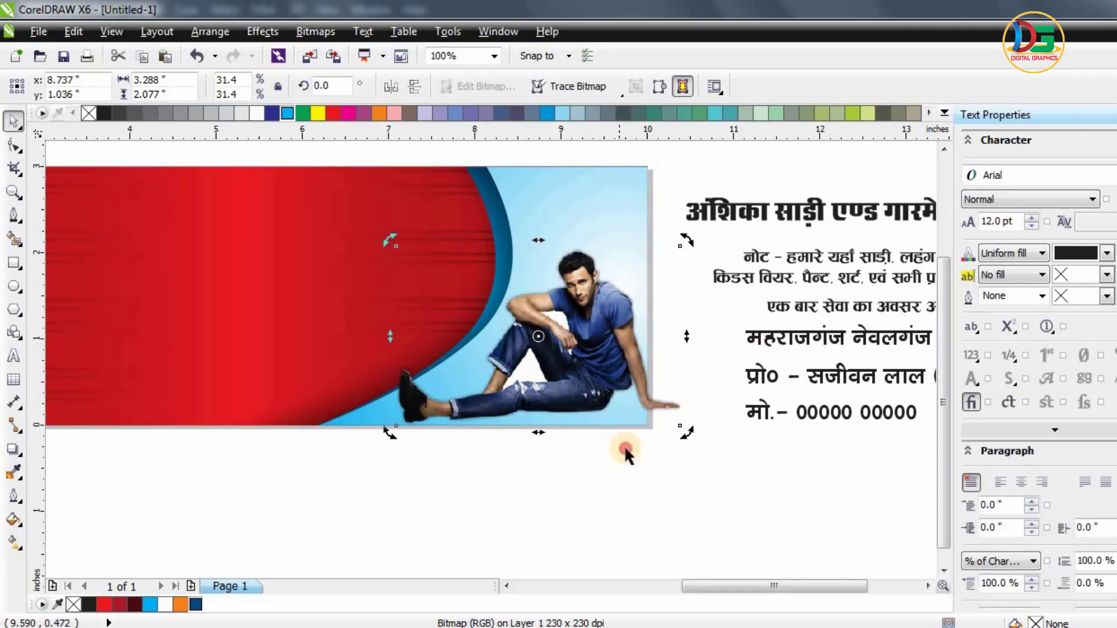
left_click(624, 445)
- Edit the banner's PowerClip contents to shift the blue curved shape left
left_click(221, 407)
left_click(213, 449)
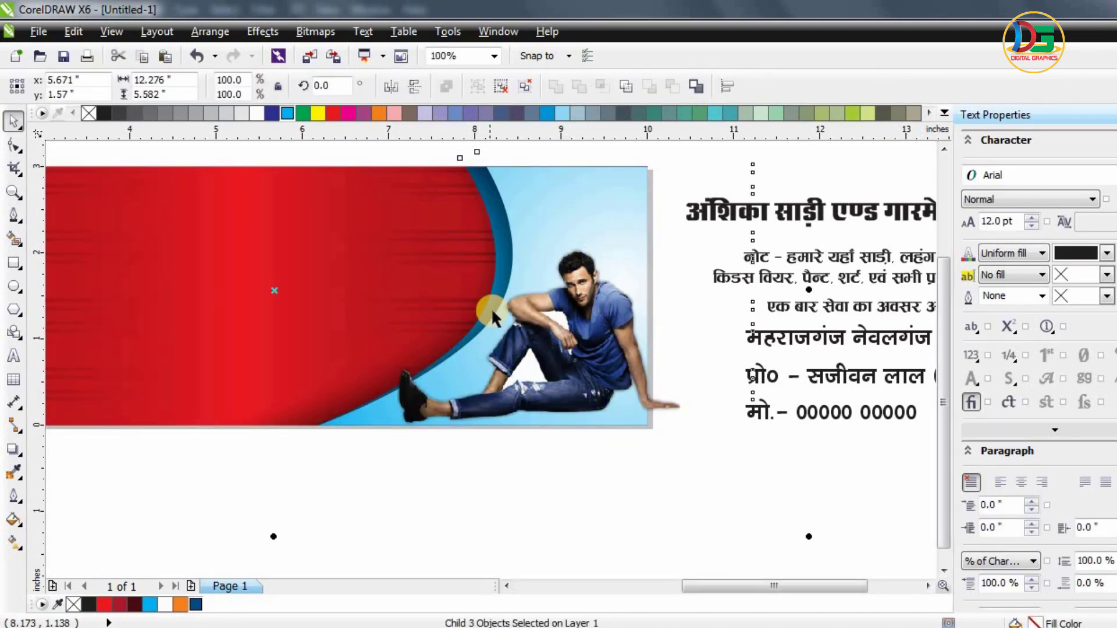
left_click(495, 499)
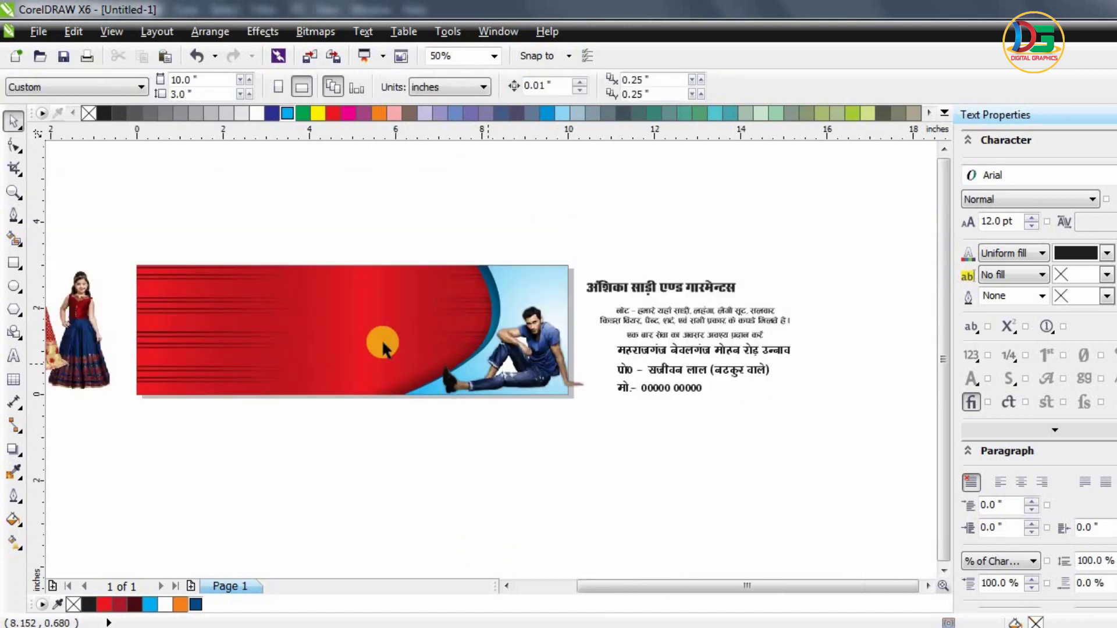
left_click(309, 421)
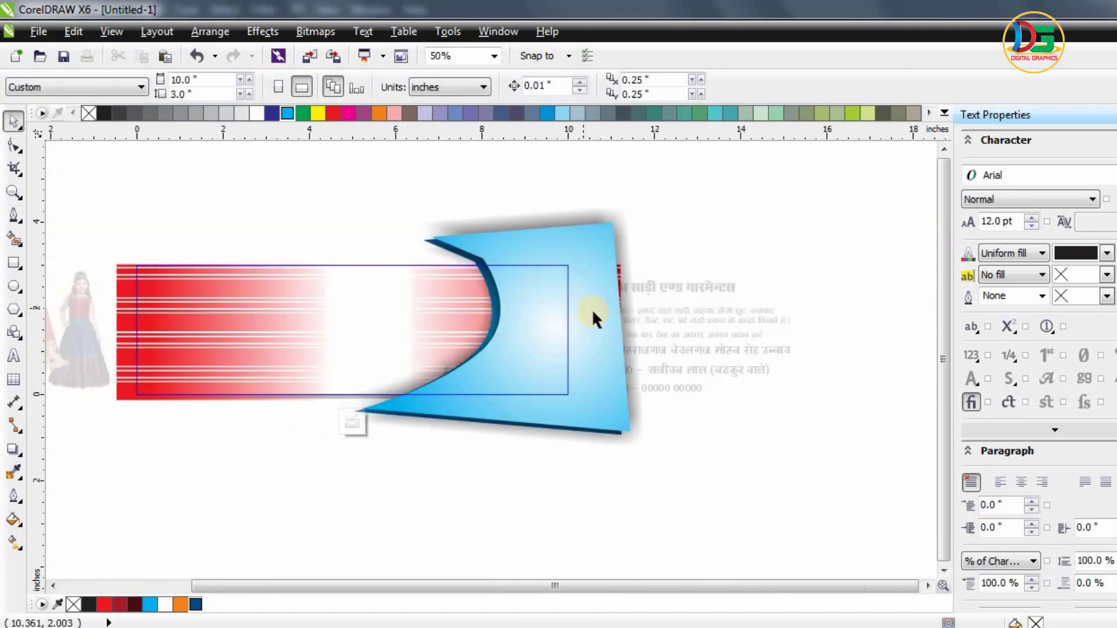
left_click_drag(592, 313, 561, 312)
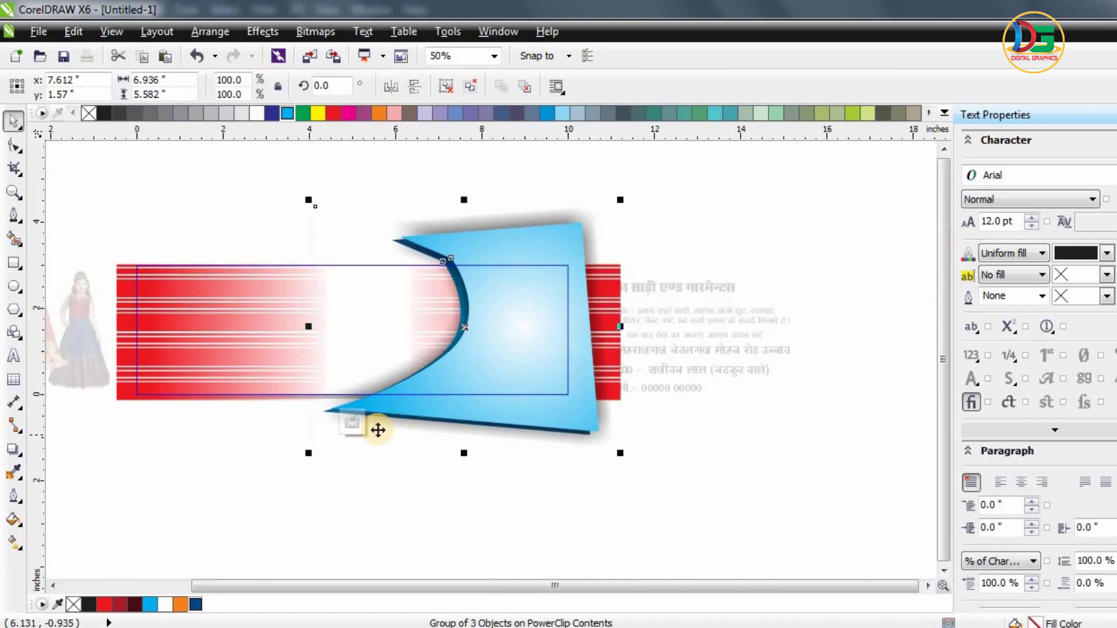
left_click(351, 424)
left_click(413, 491)
- Nudge the man photo slightly left and enlarge it to 33.1%
scroll(541, 349, "up", 2)
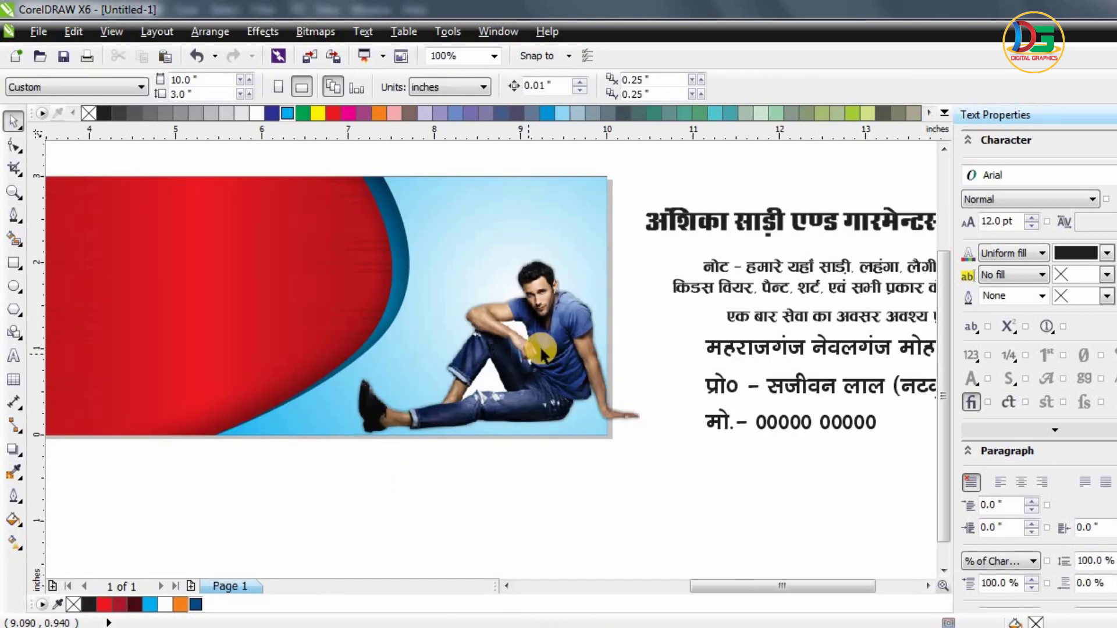
left_click_drag(541, 351, 539, 346)
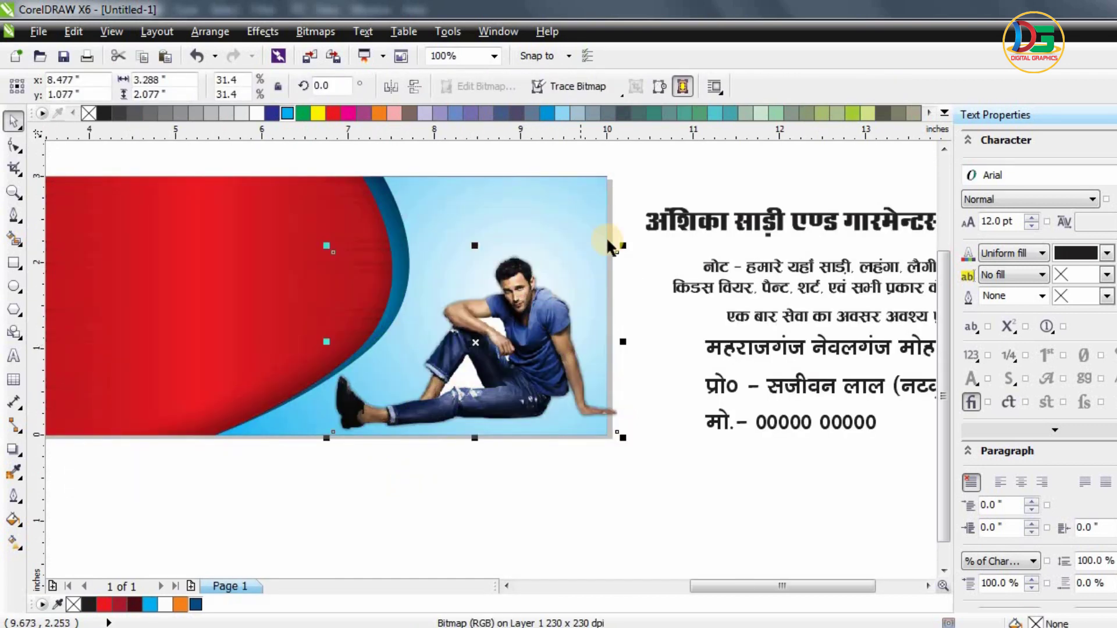
left_click_drag(626, 247, 634, 241)
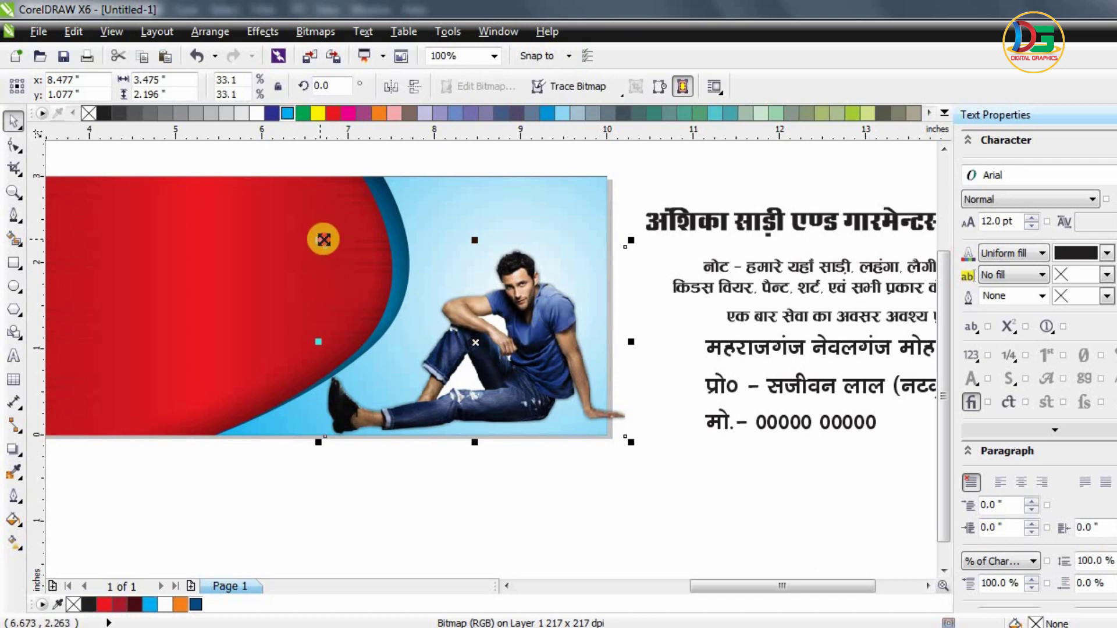
left_click(597, 473)
scroll(415, 429, "down", 2)
- Move the sari woman photo onto the banner
scroll(385, 446, "down", 2)
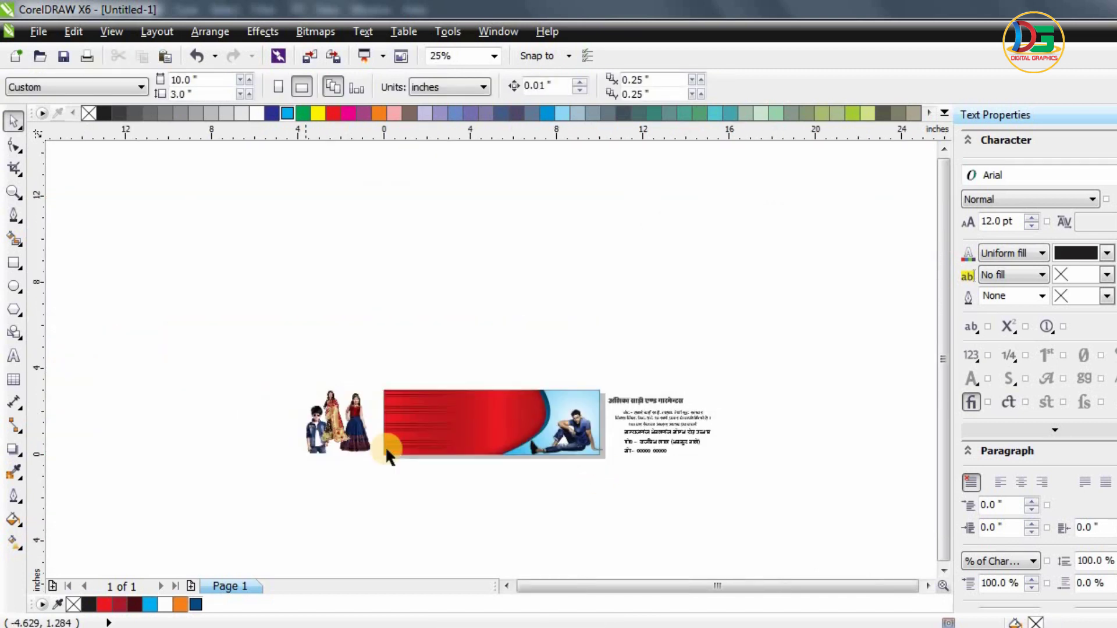
scroll(385, 445, "up", 1)
mouse_move(280, 407)
left_mouse_down()
mouse_move(712, 406)
mouse_move(323, 499)
left_mouse_up()
scroll(712, 406, "up", 1)
scroll(712, 407, "down", 1)
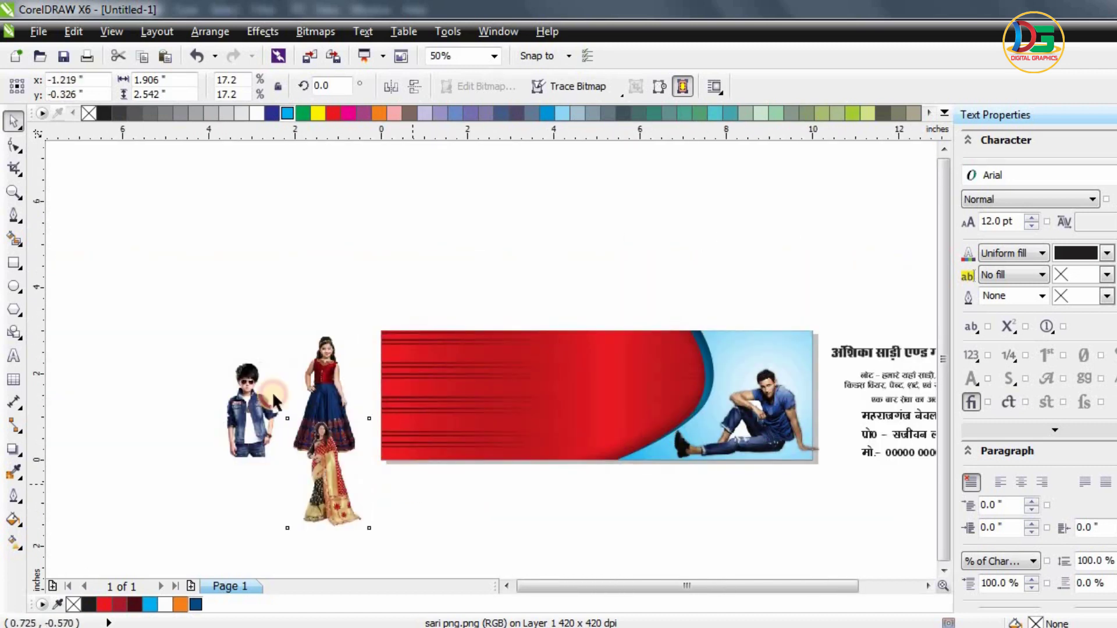
- Place the boy photo at the banner's right end, standing behind the seated man
left_click_drag(274, 402, 817, 375)
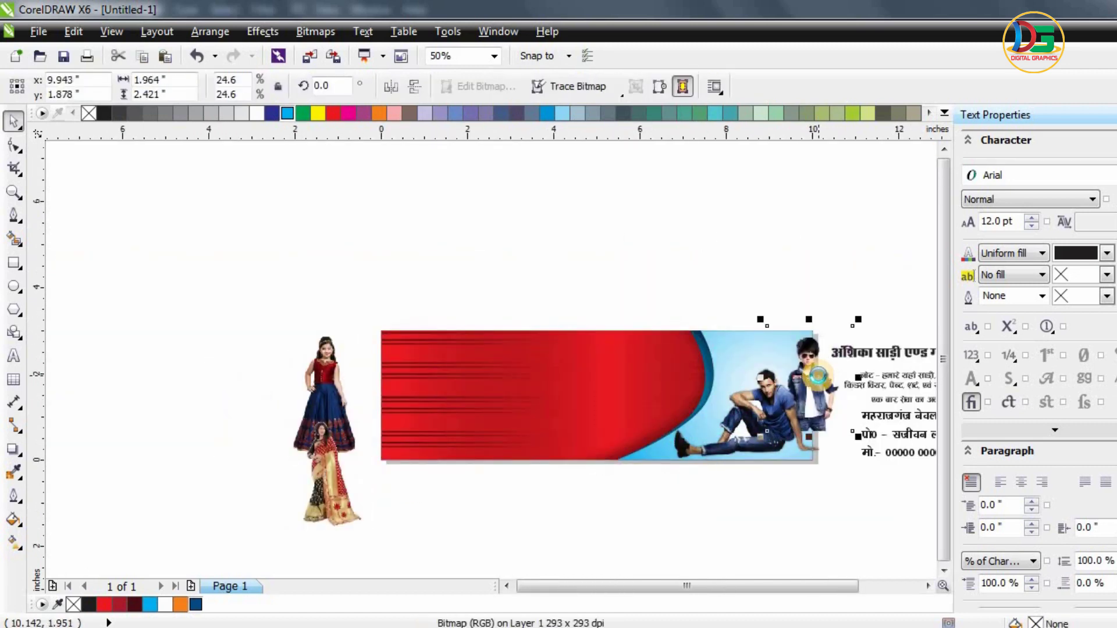
scroll(765, 333, "up", 2)
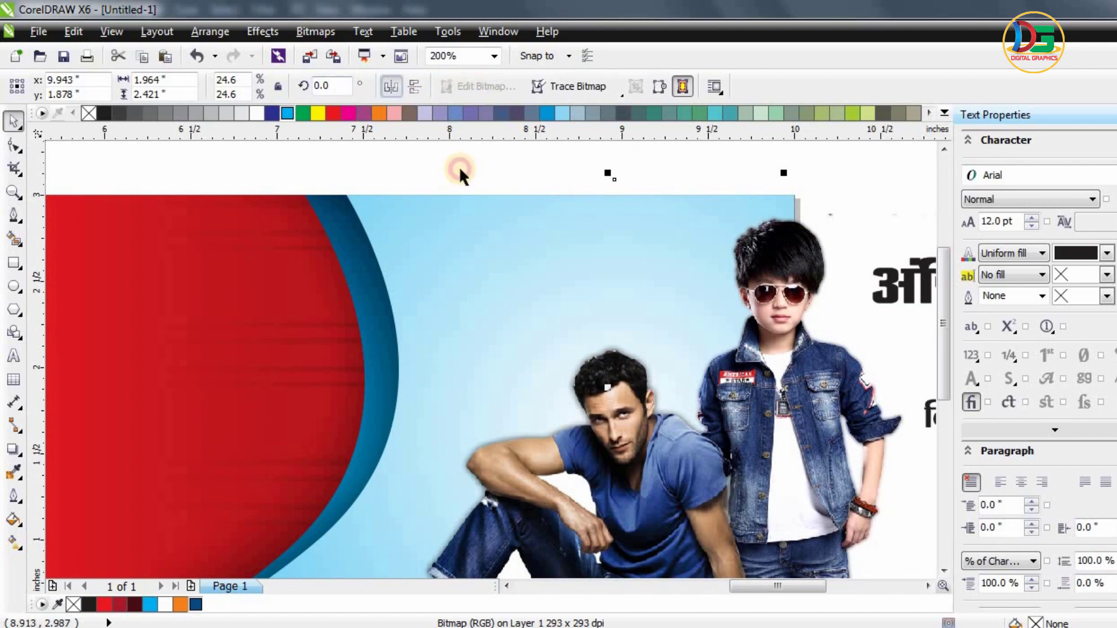
scroll(749, 281, "down", 1)
left_click_drag(785, 327, 756, 329)
mouse_move(786, 251)
left_mouse_down()
mouse_move(739, 290)
mouse_move(728, 271)
mouse_move(739, 279)
left_mouse_up()
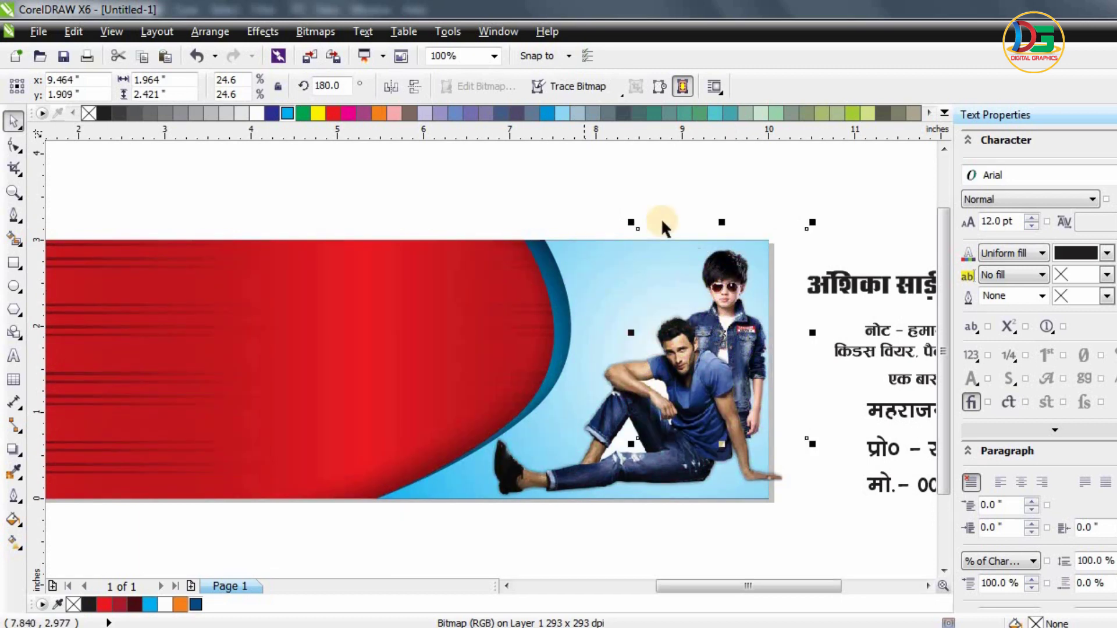
scroll(661, 218, "down", 2)
left_click(620, 183)
scroll(620, 183, "up", 1)
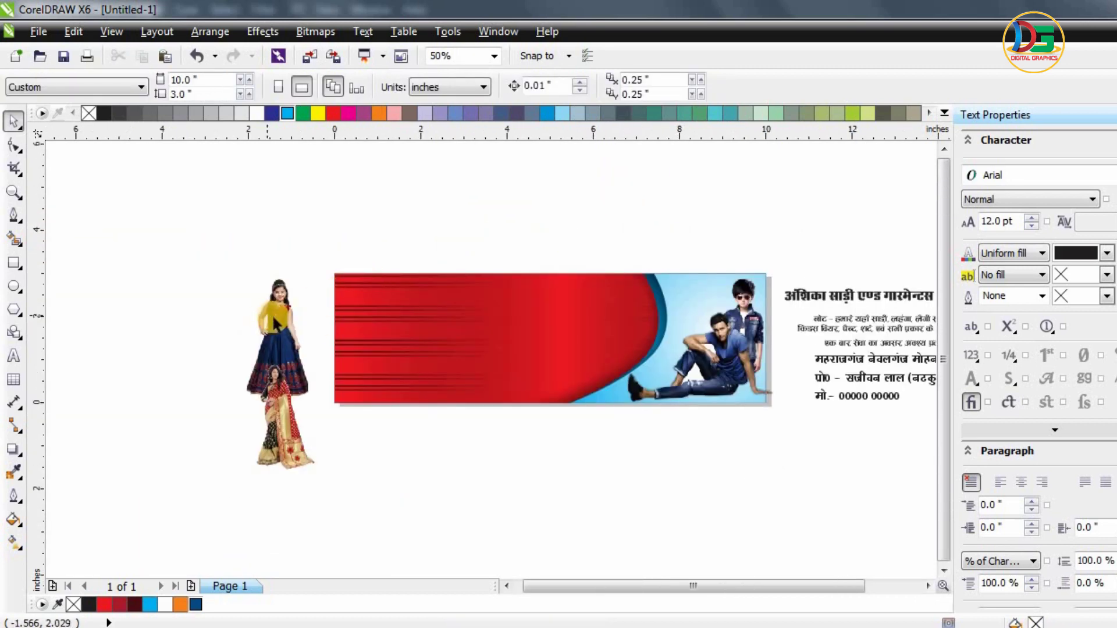
- Move the girl photo onto the banner, shrink it and shift it toward the right edge
left_click_drag(276, 322, 683, 311)
scroll(704, 285, "up", 1)
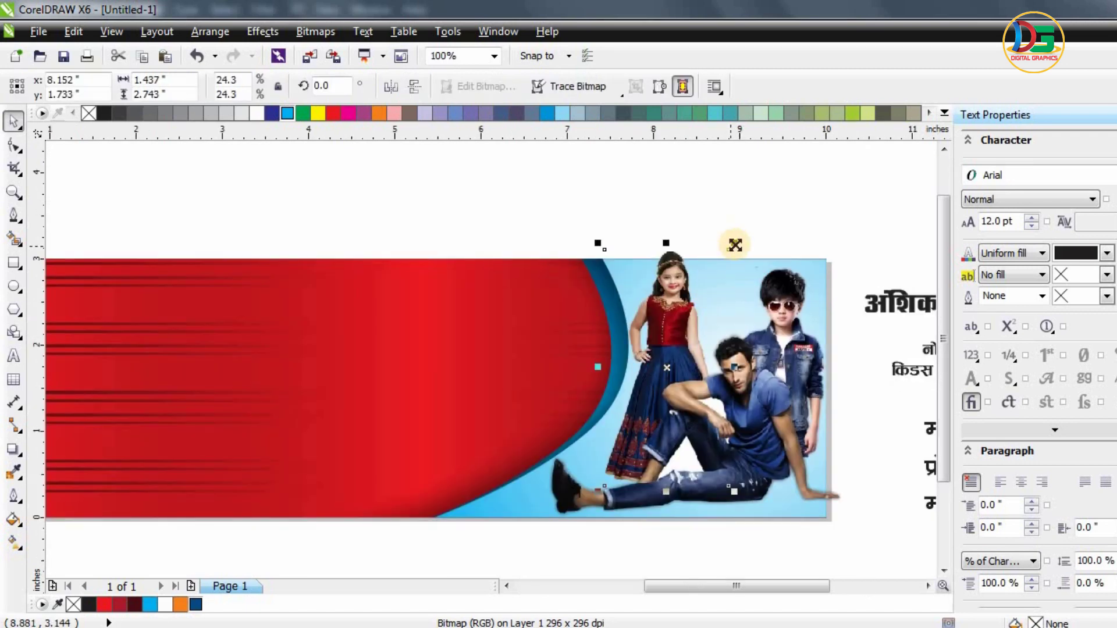
mouse_move(735, 245)
left_mouse_down()
mouse_move(678, 314)
mouse_move(720, 321)
mouse_move(700, 341)
left_mouse_up()
left_click(785, 247)
left_click_drag(794, 305, 512, 198)
mouse_move(667, 335)
left_mouse_down()
mouse_move(785, 307)
mouse_move(724, 237)
left_mouse_up()
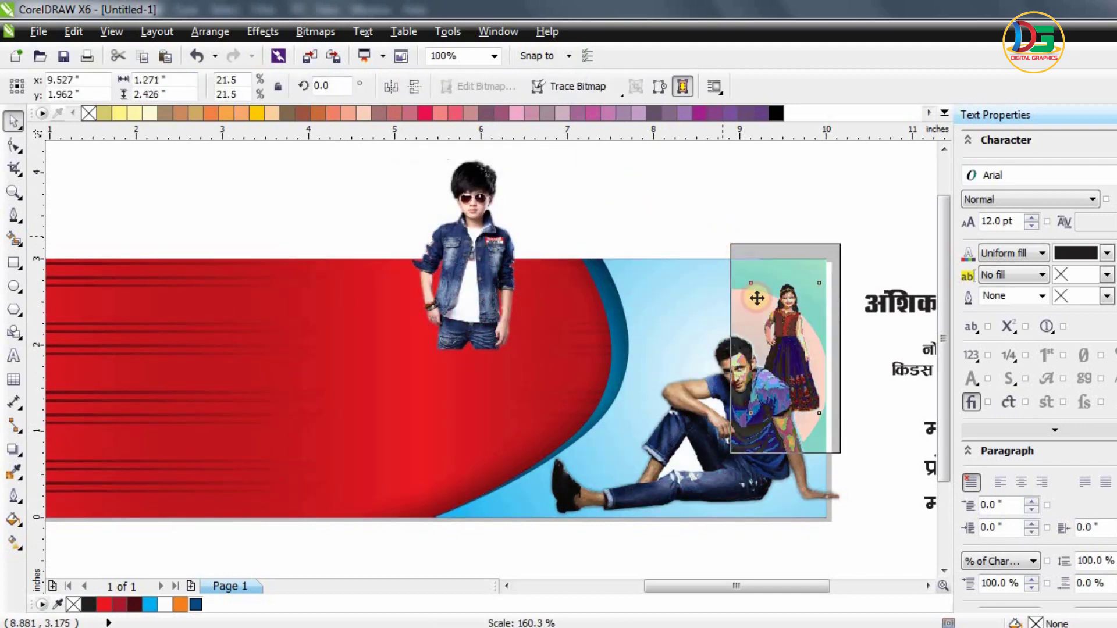
left_click_drag(788, 324, 787, 343)
- Settle the girl photo at the banner's right edge, nudged slightly left
left_click(838, 224)
left_click_drag(786, 280, 787, 283)
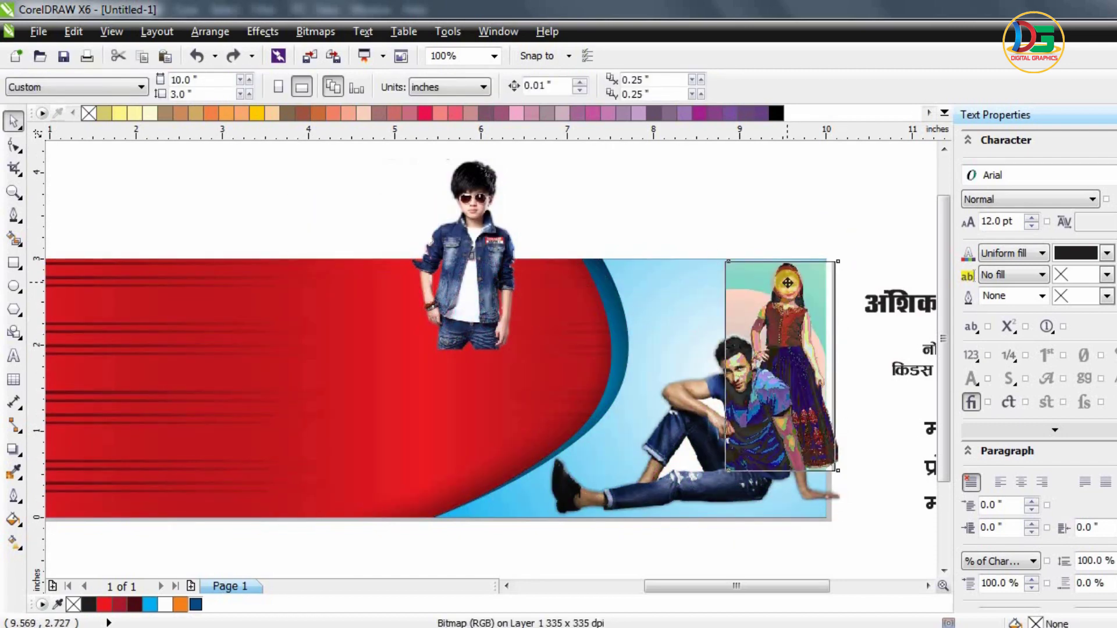
right_click(794, 289)
key("Escape")
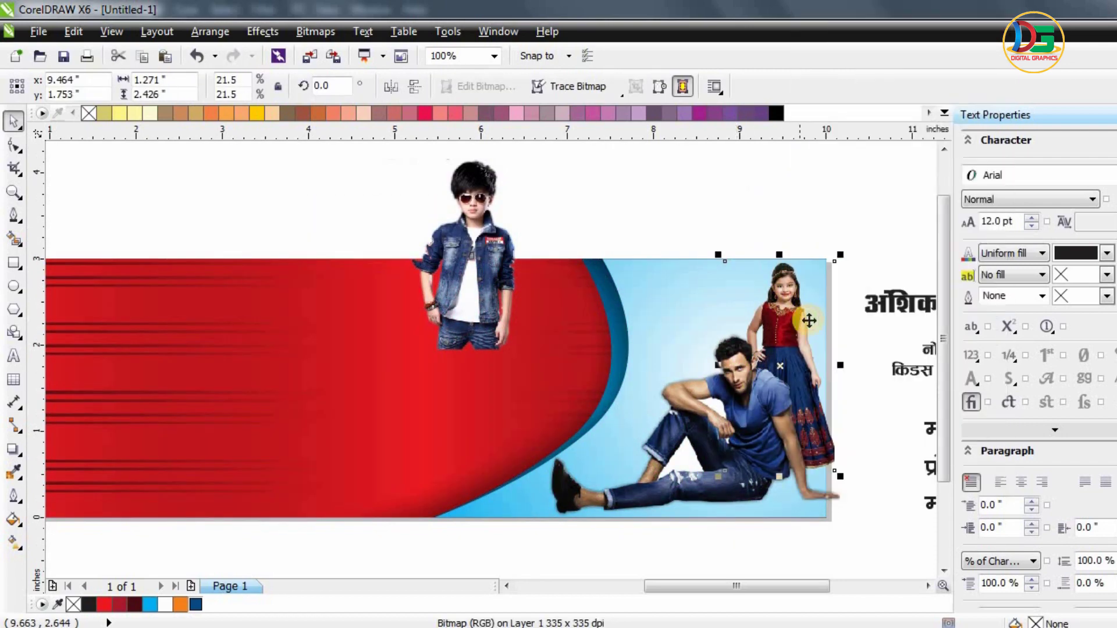
left_click_drag(786, 319, 775, 319)
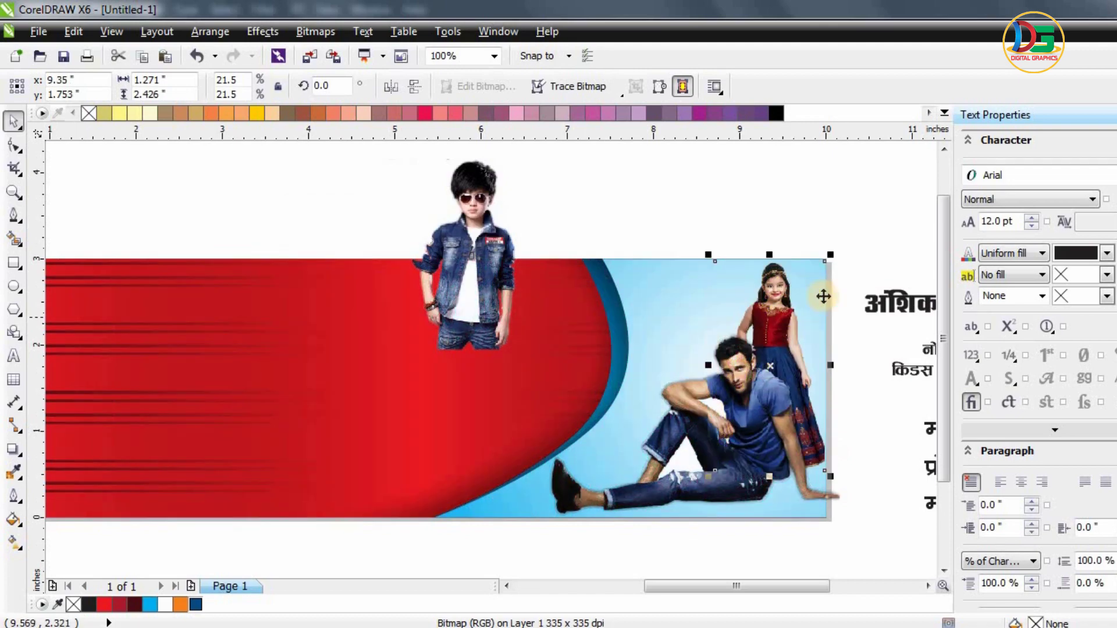
left_click(884, 243)
- Move the boy photo back down beside the seated man
left_click_drag(496, 259, 692, 364)
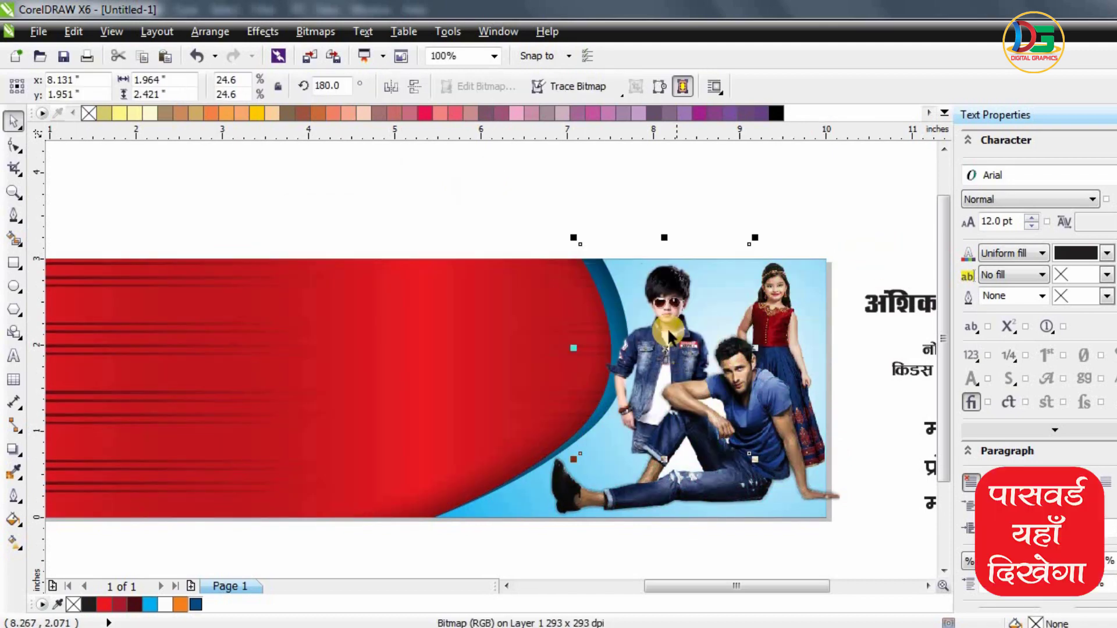
left_click_drag(670, 304, 694, 299)
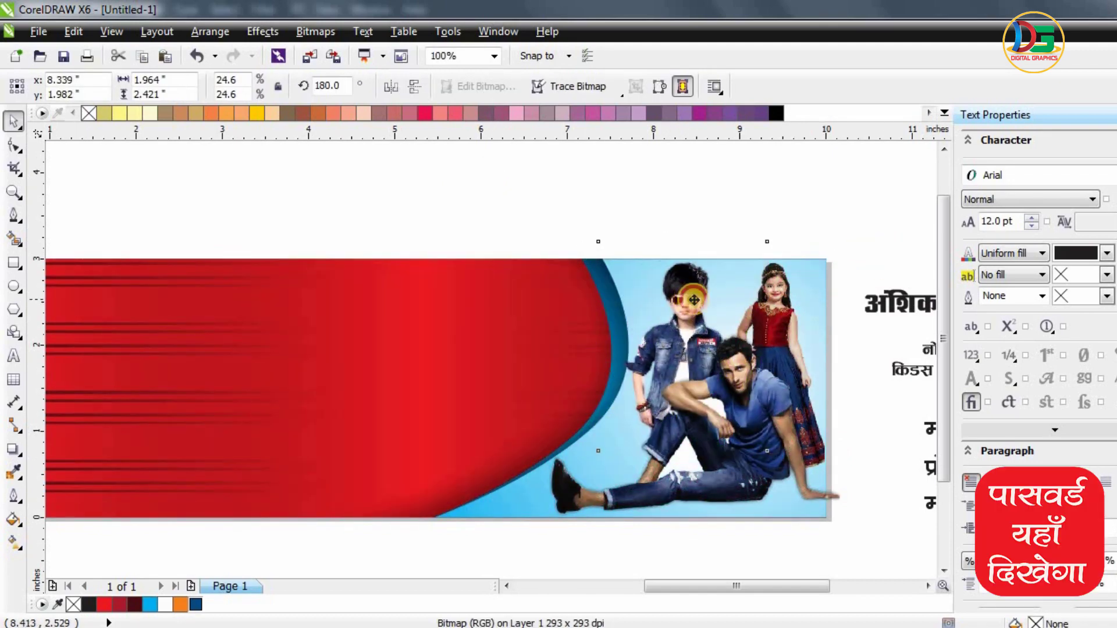
left_click_drag(694, 300, 679, 309)
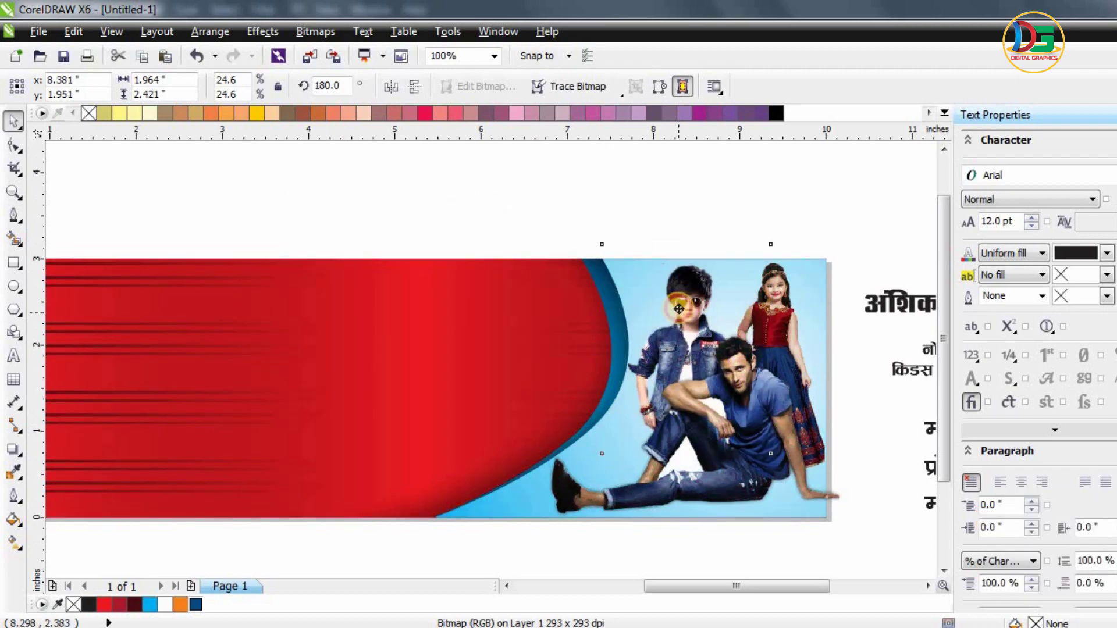
- Trim the boy photo's top down to the banner's top edge with the Shape tool
left_click(14, 145)
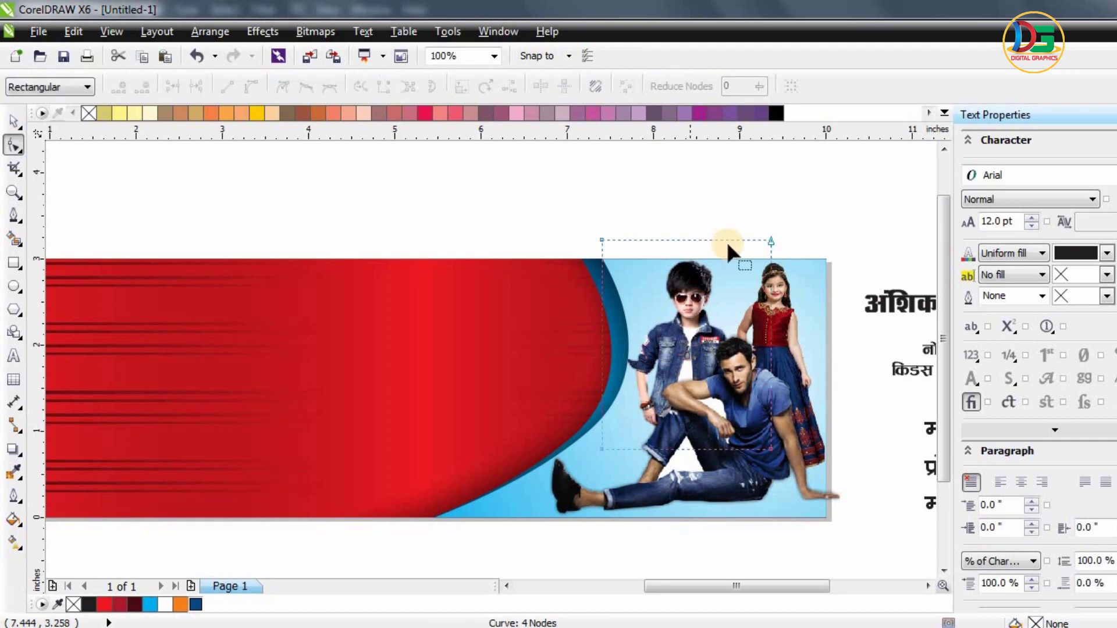
left_click_drag(696, 240, 697, 263)
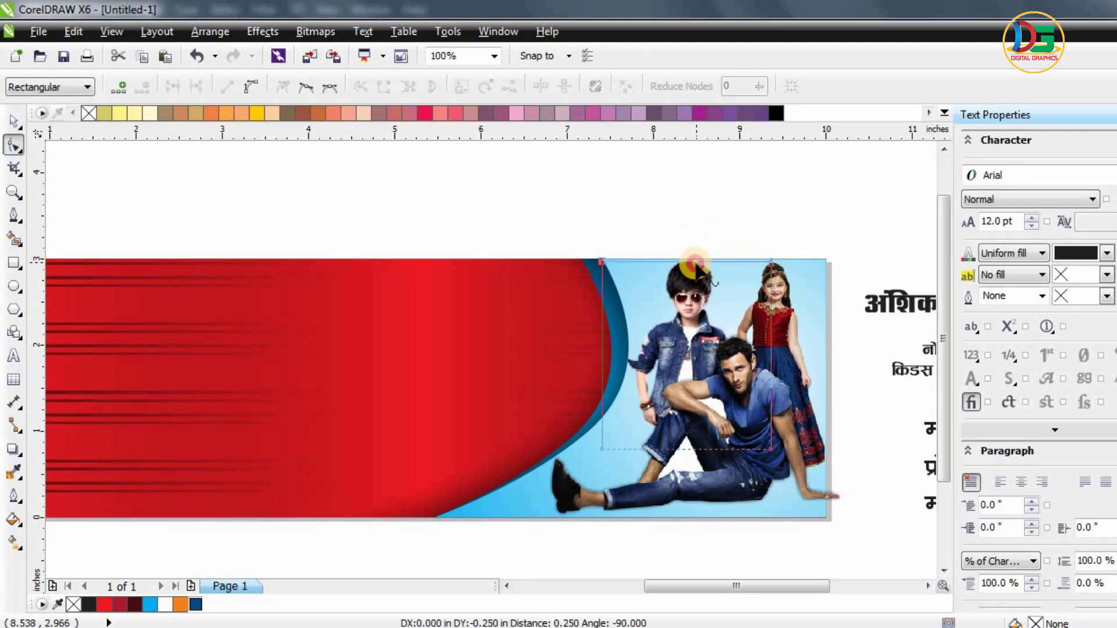
left_click(781, 311)
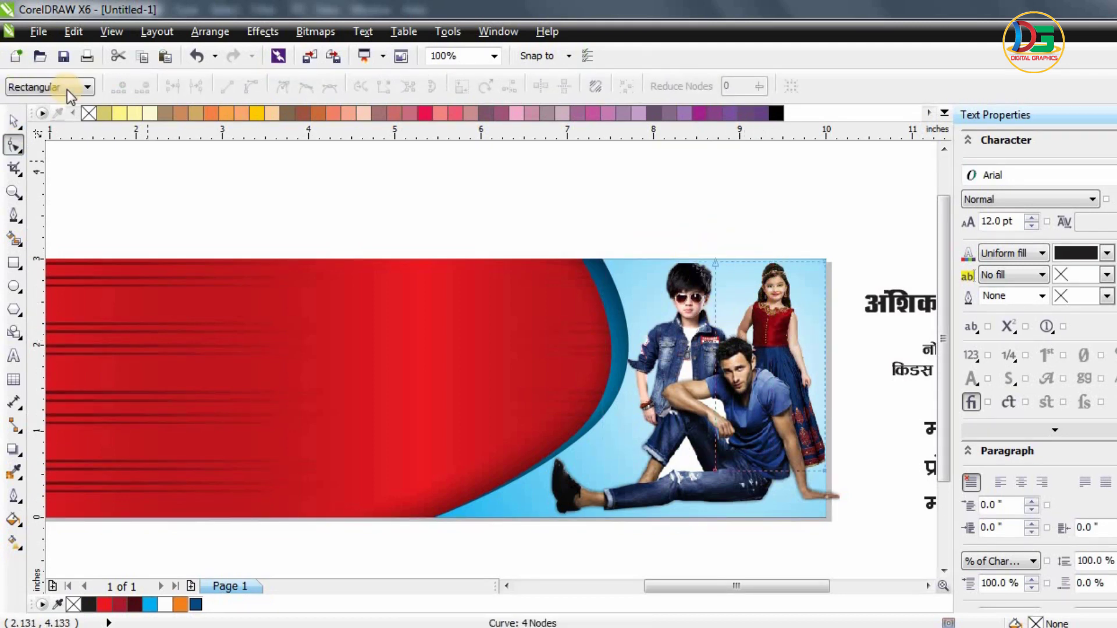
- Nudge the girl photo slightly left into its final place
key("space")
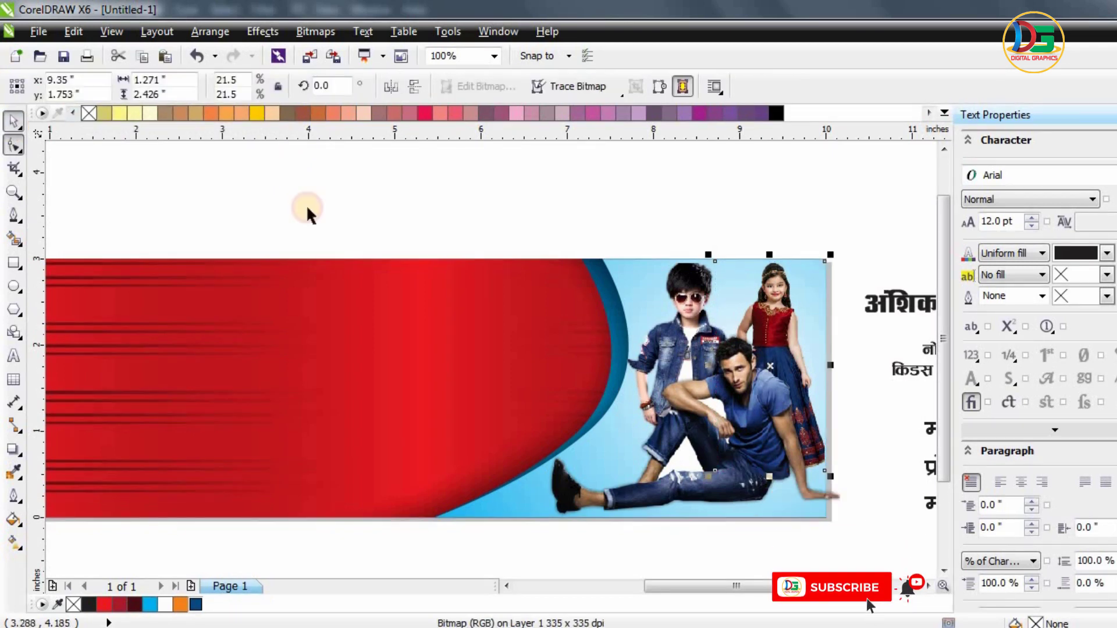
left_click(725, 349)
left_click_drag(724, 350, 721, 349)
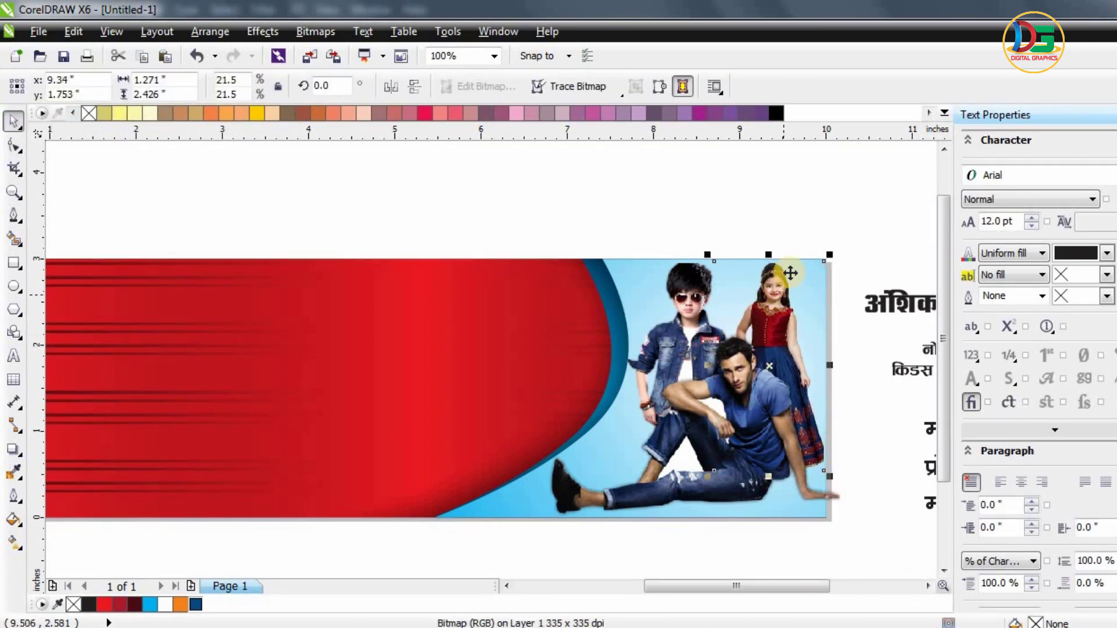
left_click(757, 205)
scroll(757, 205, "down", 1)
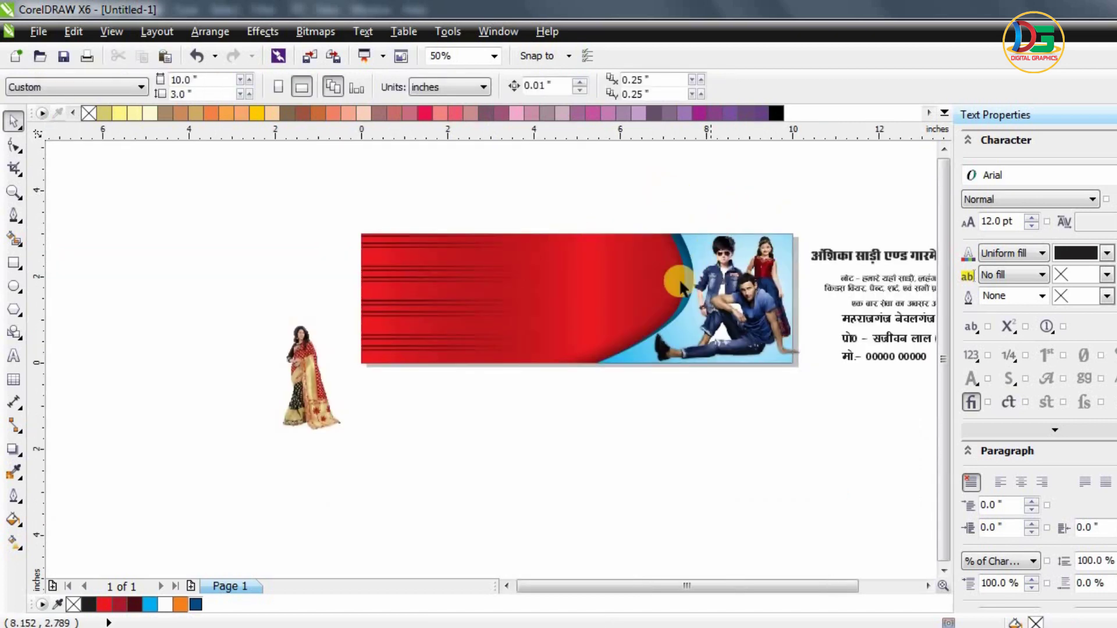
- Enter the banner's PowerClip contents and drag a copy of the blue curve to the left
left_click(662, 349)
left_click(749, 215)
scroll(749, 215, "up", 1)
left_click(651, 292)
left_click(550, 382)
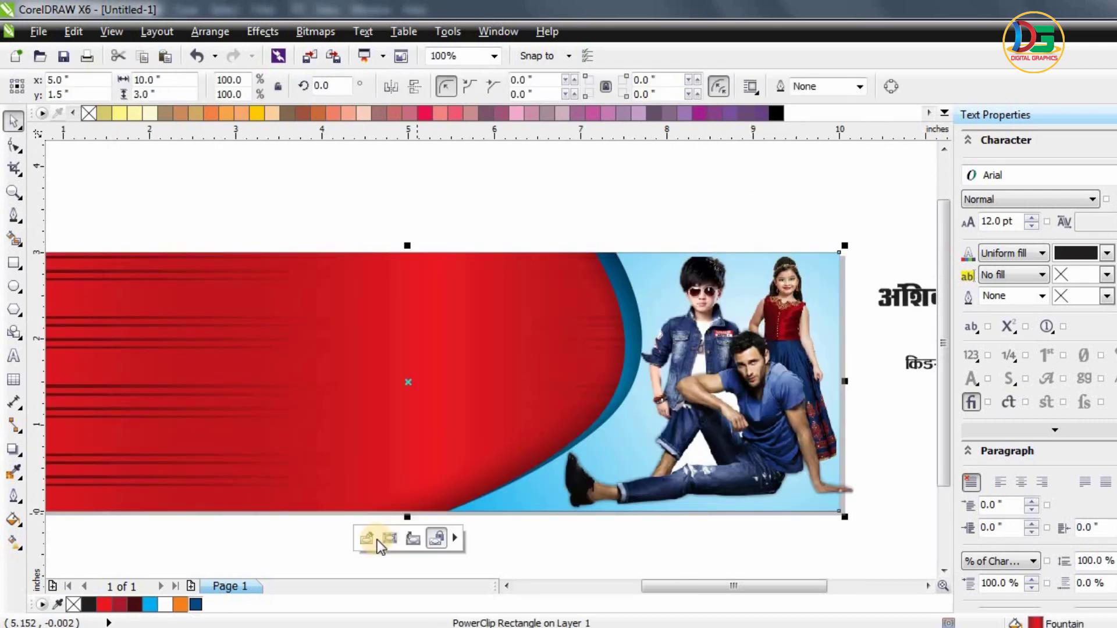
left_click(579, 402, "ctrl")
left_click_drag(578, 365, 428, 364)
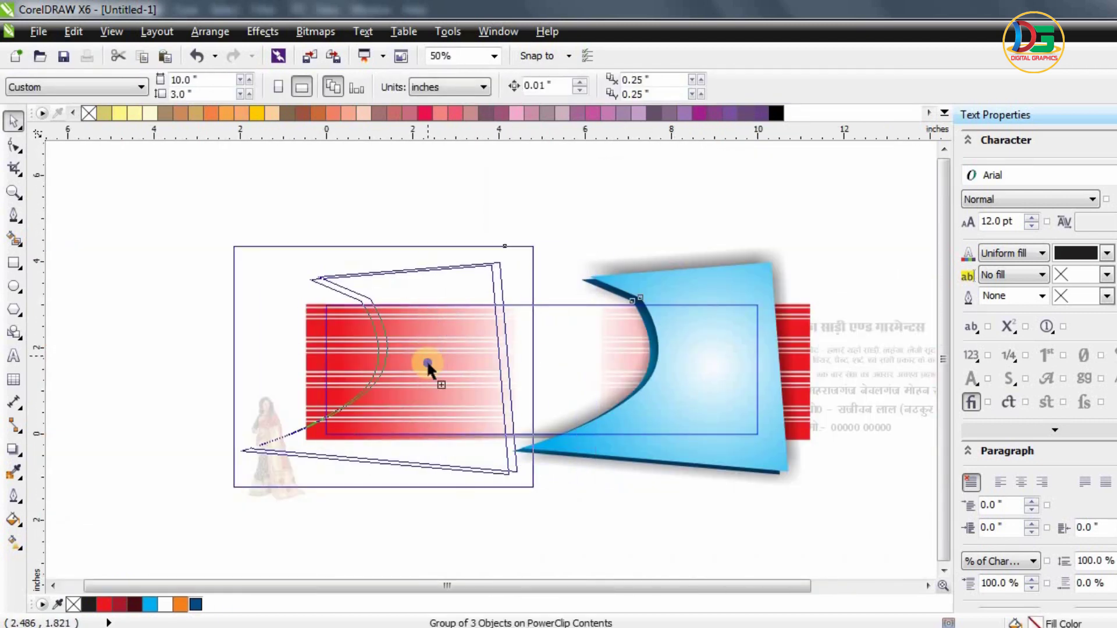
- Mirror the copied blue curve horizontally and vertically, position it, and finish the PowerClip edit
left_click(393, 91)
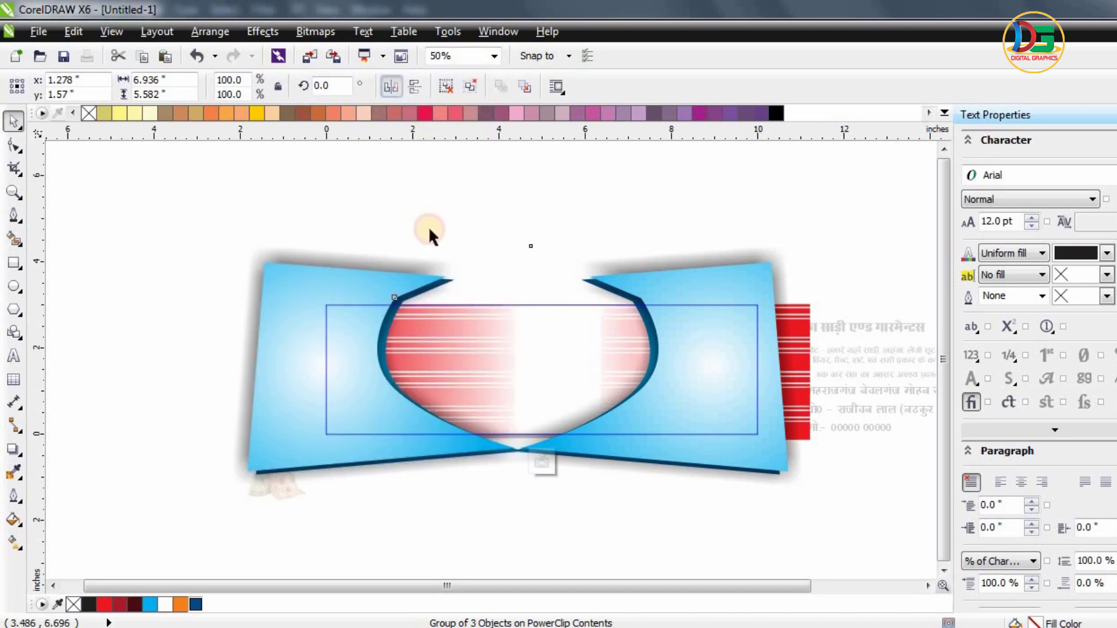
left_click(413, 89)
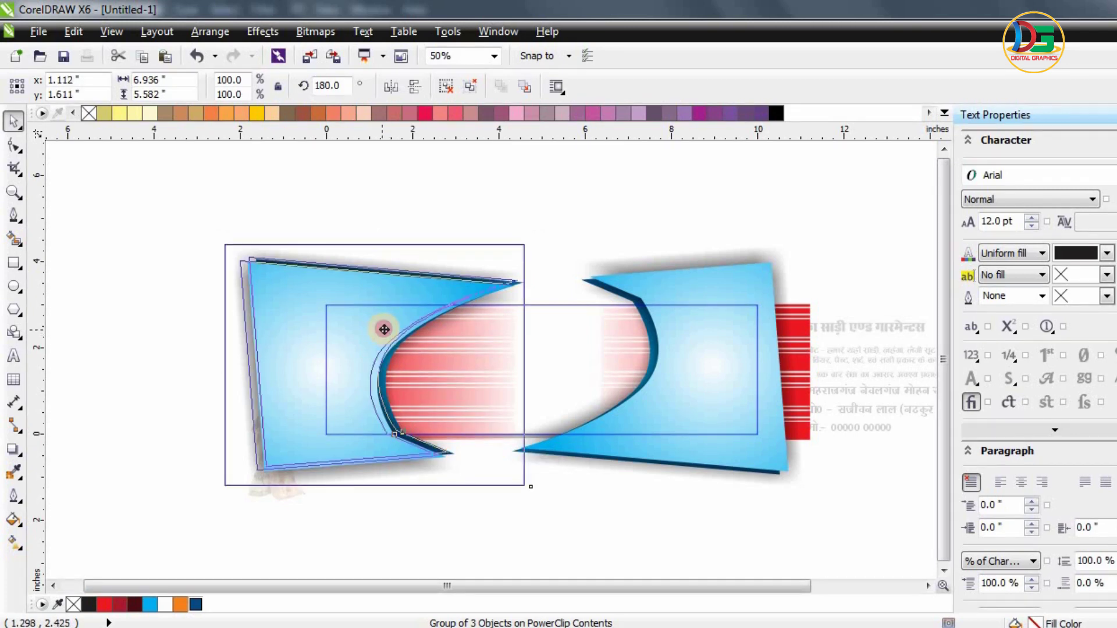
left_click_drag(384, 331, 381, 325)
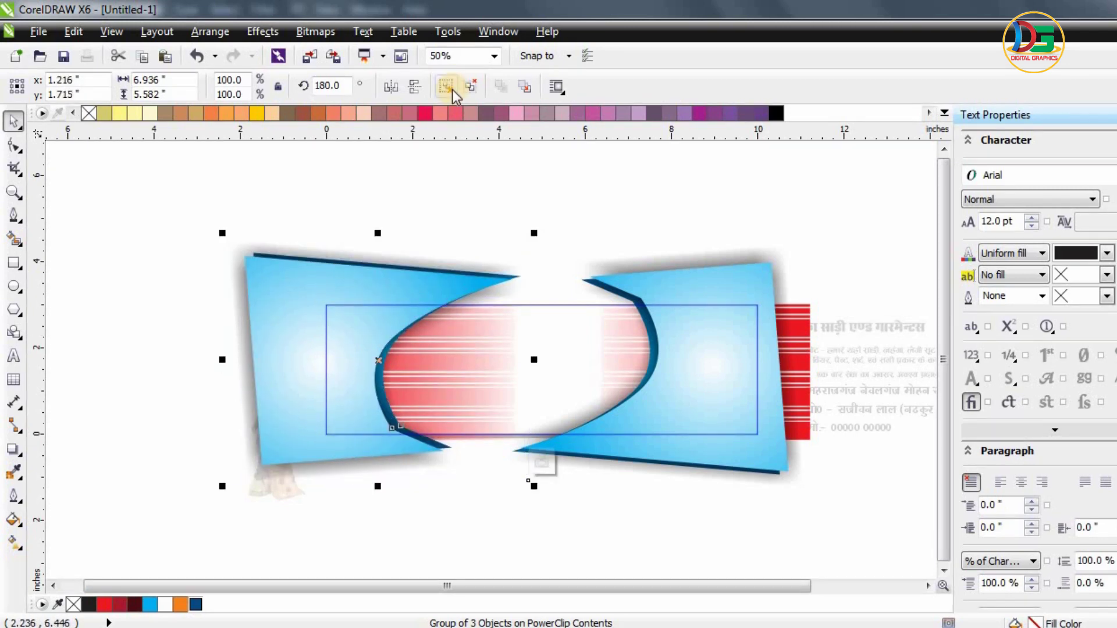
left_click(393, 86)
left_click(417, 86)
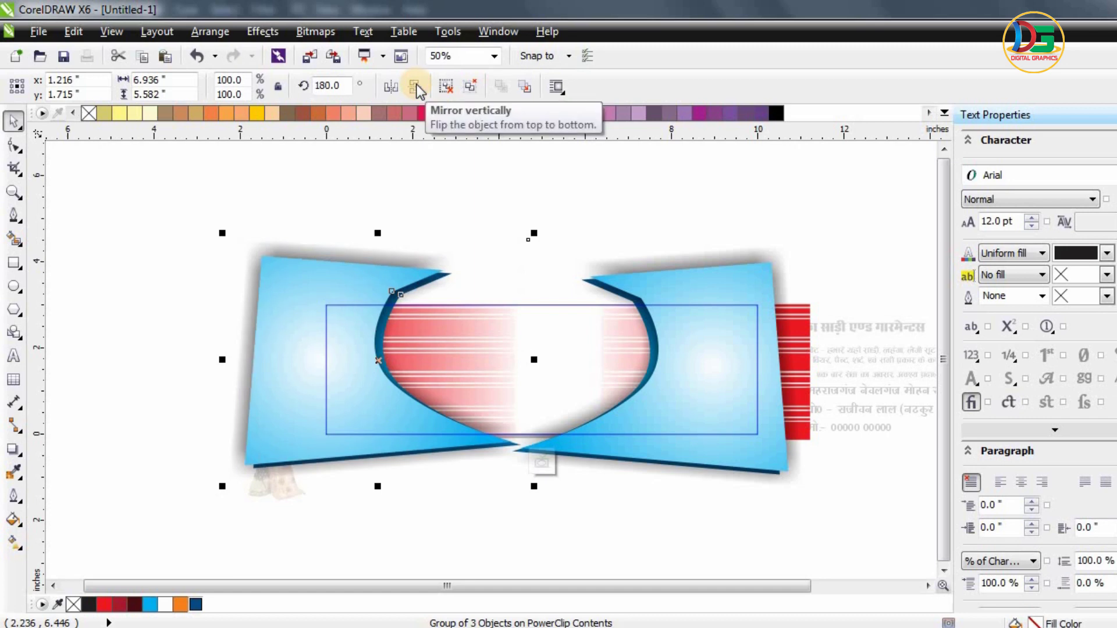
left_click(417, 86)
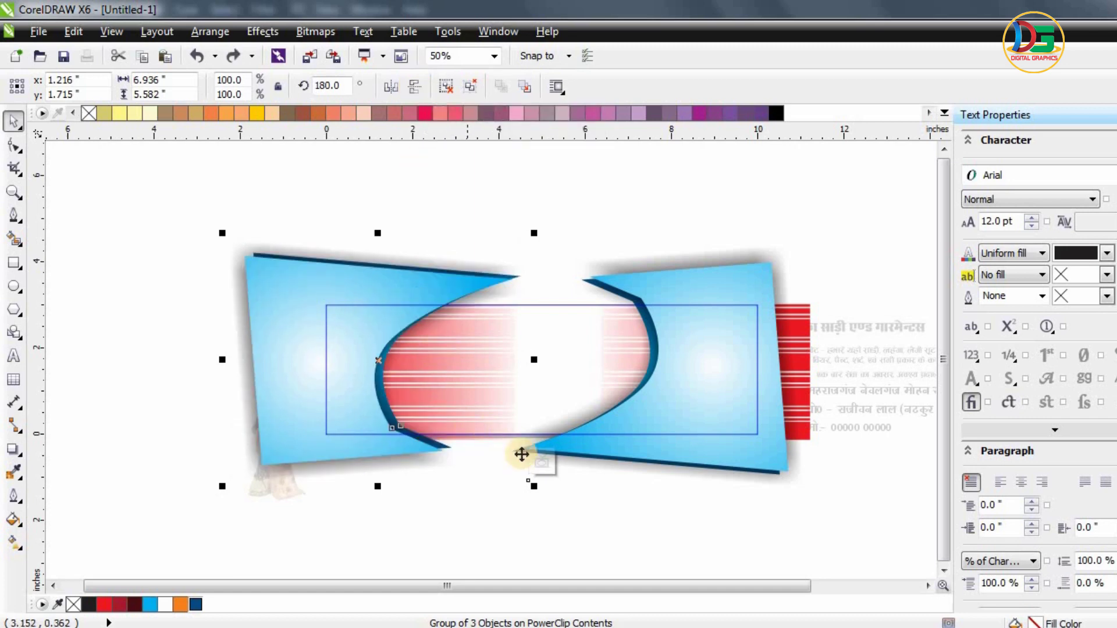
left_click(530, 503)
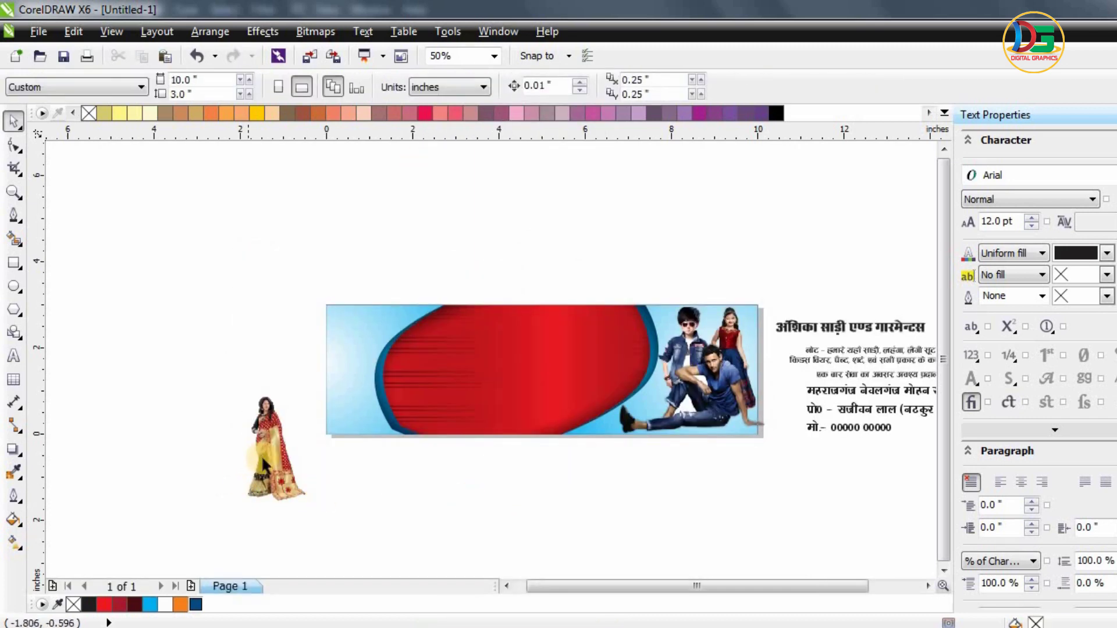
- Move the saree model onto the banner's left side, enlarge it and mirror it
left_click_drag(263, 463, 357, 386)
scroll(357, 385, "up", 2)
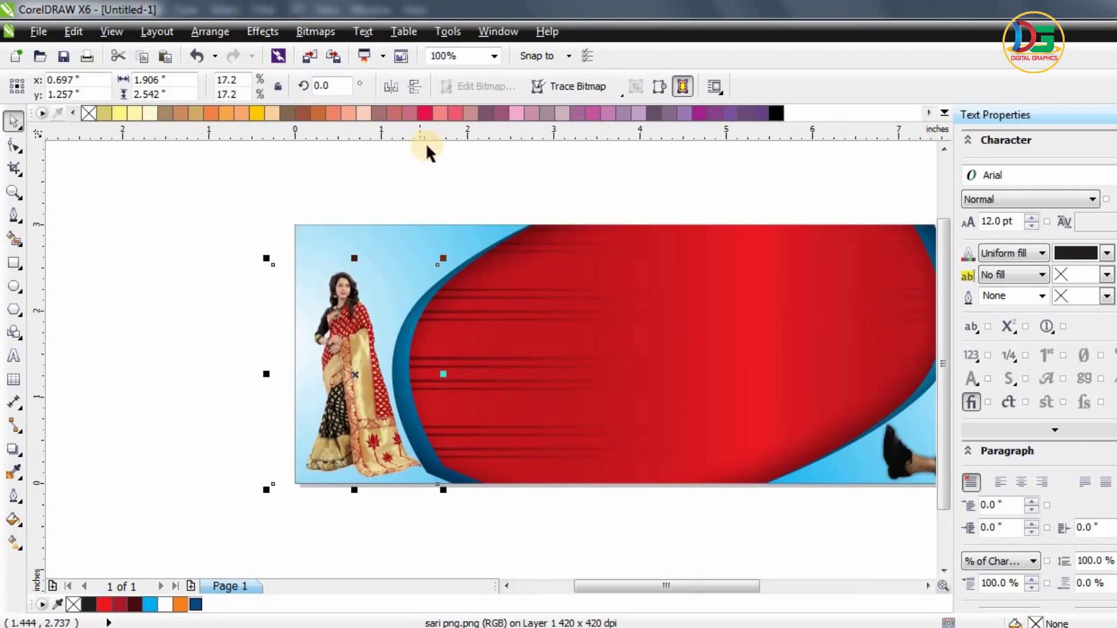
left_click(396, 88)
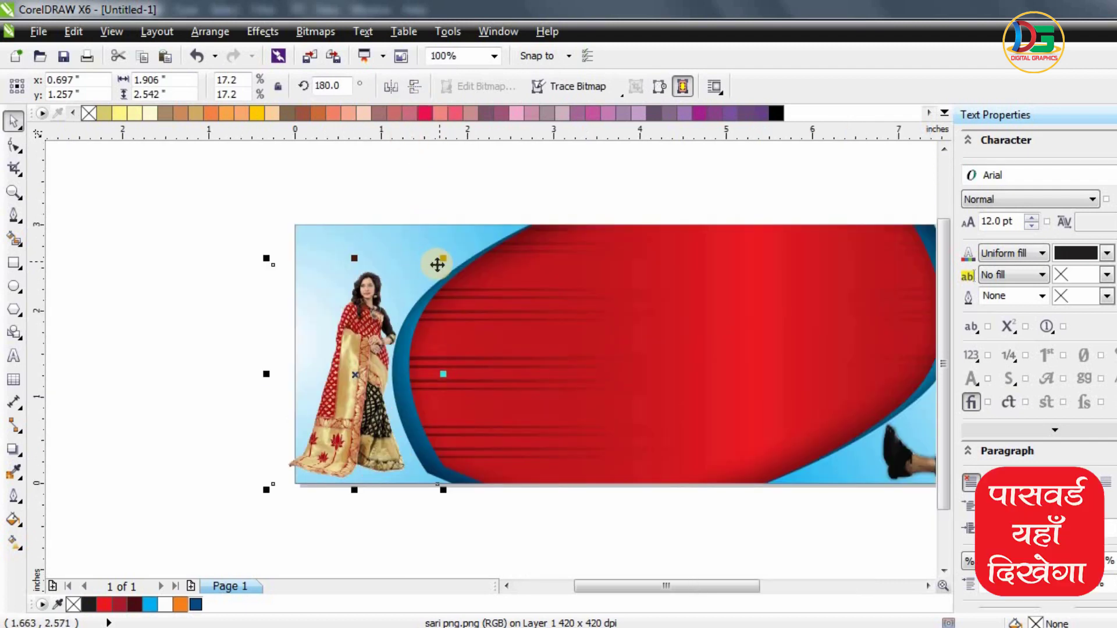
key("ctrl+z")
left_click_drag(444, 258, 477, 214)
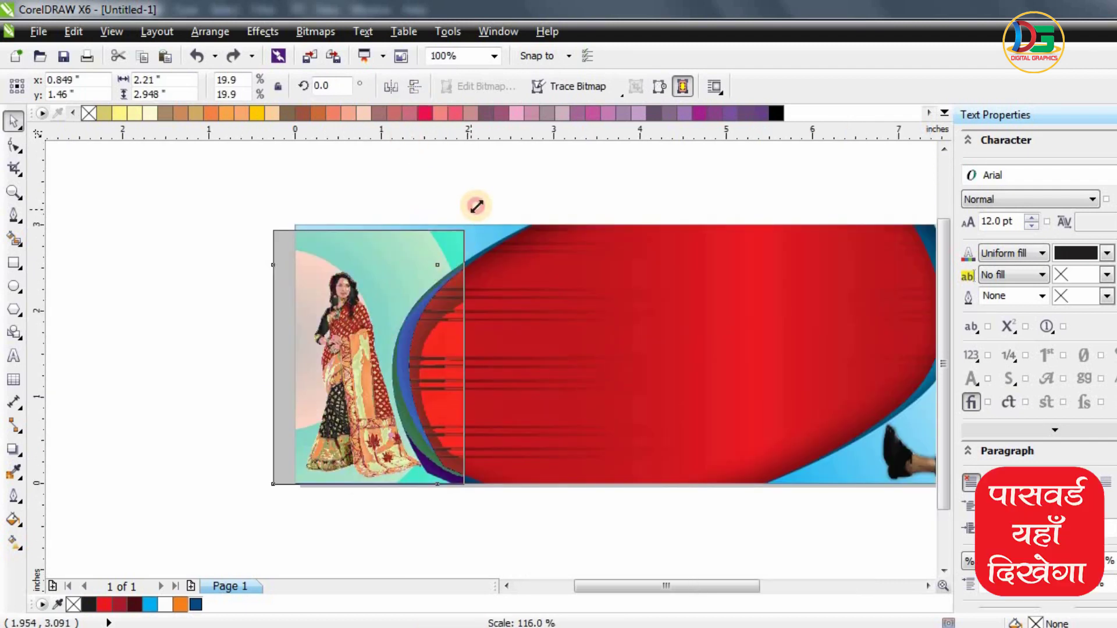
left_click_drag(400, 314, 392, 317)
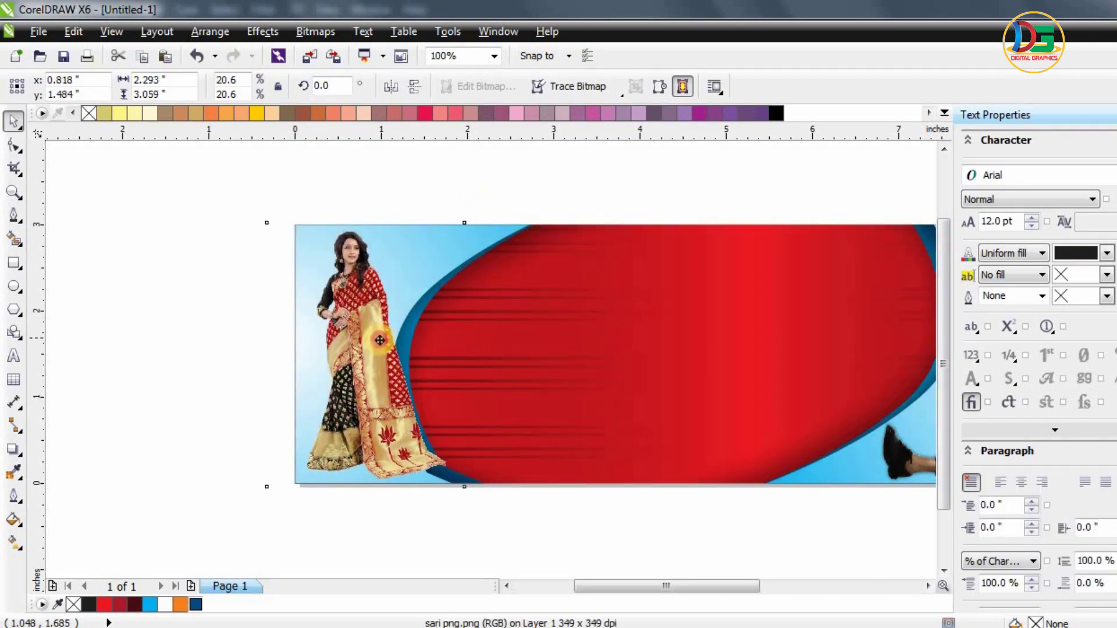
left_click_drag(379, 340, 378, 343)
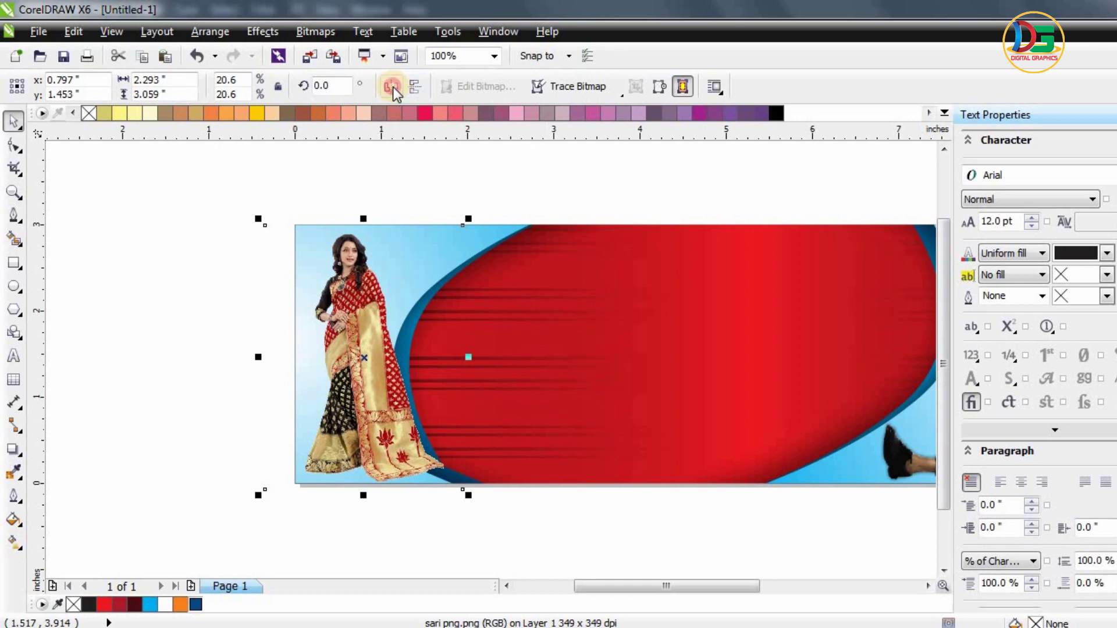
left_click(392, 86)
left_click_drag(385, 296, 376, 298)
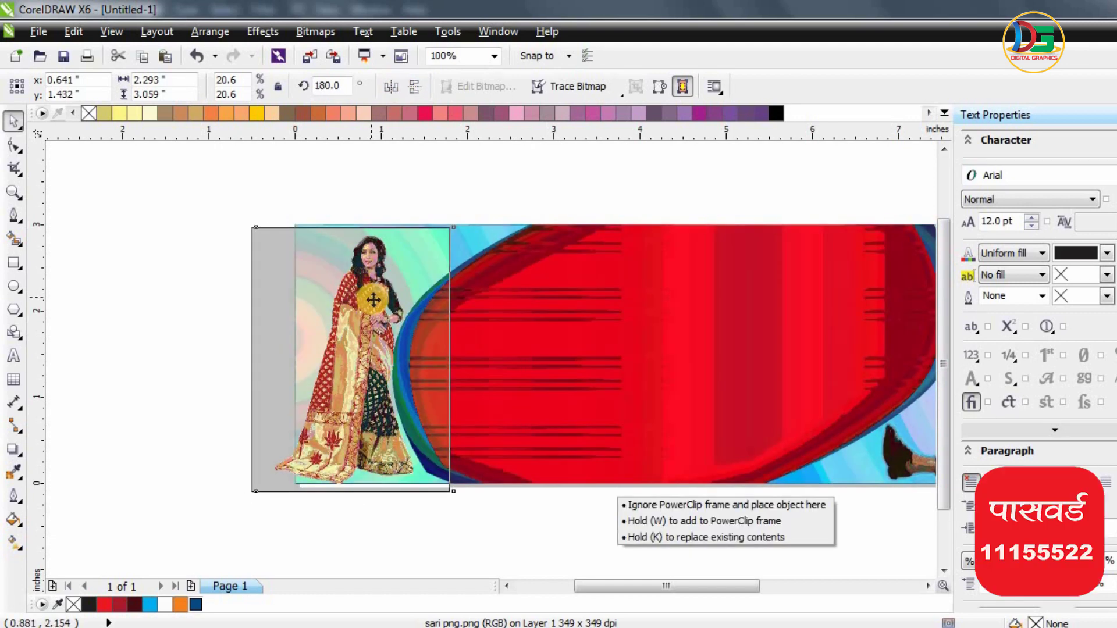
- PowerClip the saree model photo inside the banner
right_click(407, 225)
left_click(466, 11)
left_click(548, 303)
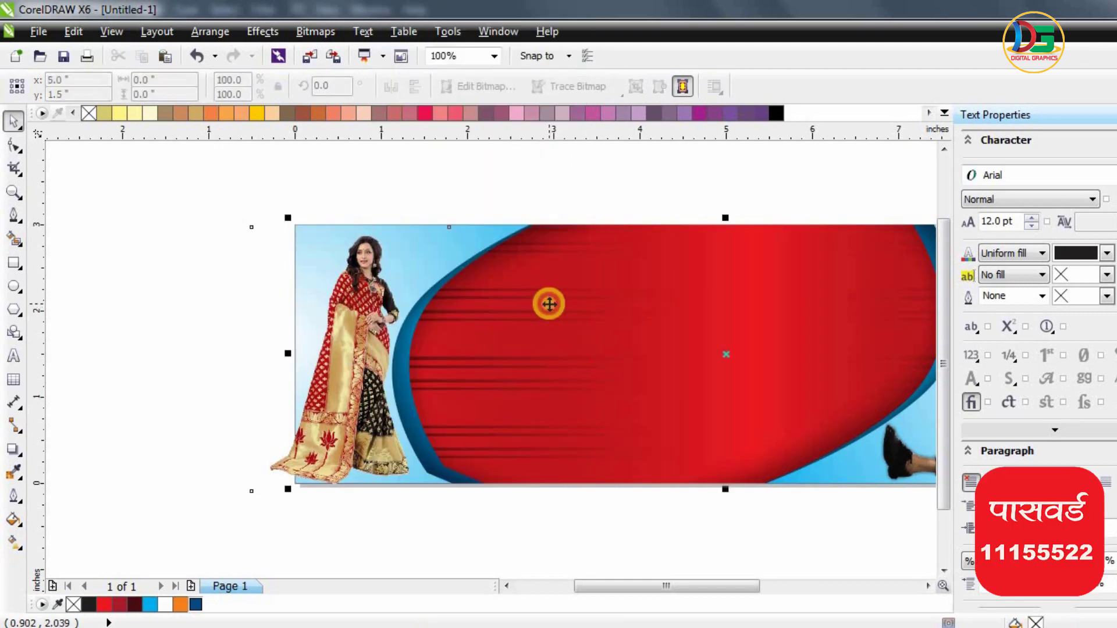
left_click(465, 505)
scroll(244, 352, "down", 1)
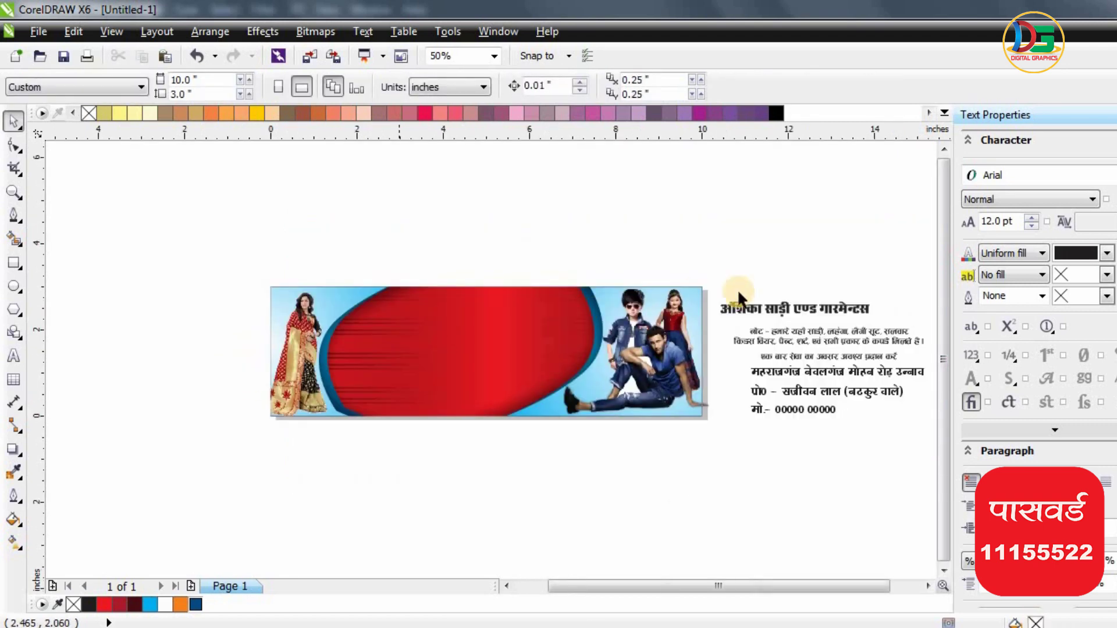
scroll(460, 278, "up", 1)
- Move the shop title onto the red panel and delete 'एण्ड गारमेन्टस' from it
scroll(460, 256, "down", 1)
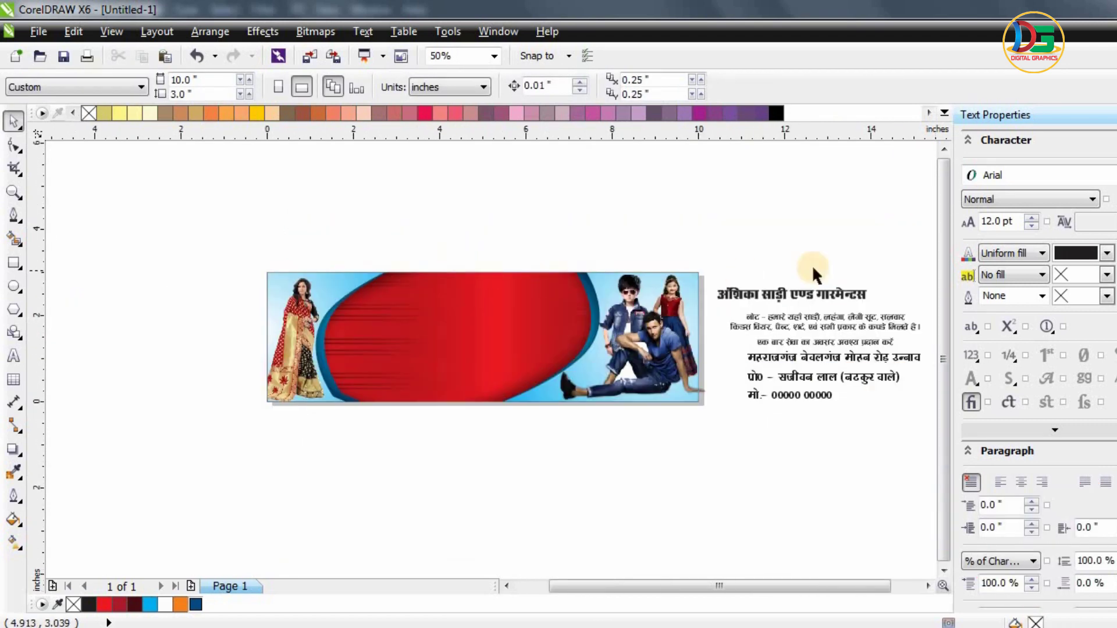
mouse_move(782, 302)
left_mouse_down()
mouse_move(468, 295)
mouse_move(661, 315)
left_mouse_up()
scroll(469, 295, "up", 1)
double_click(458, 301)
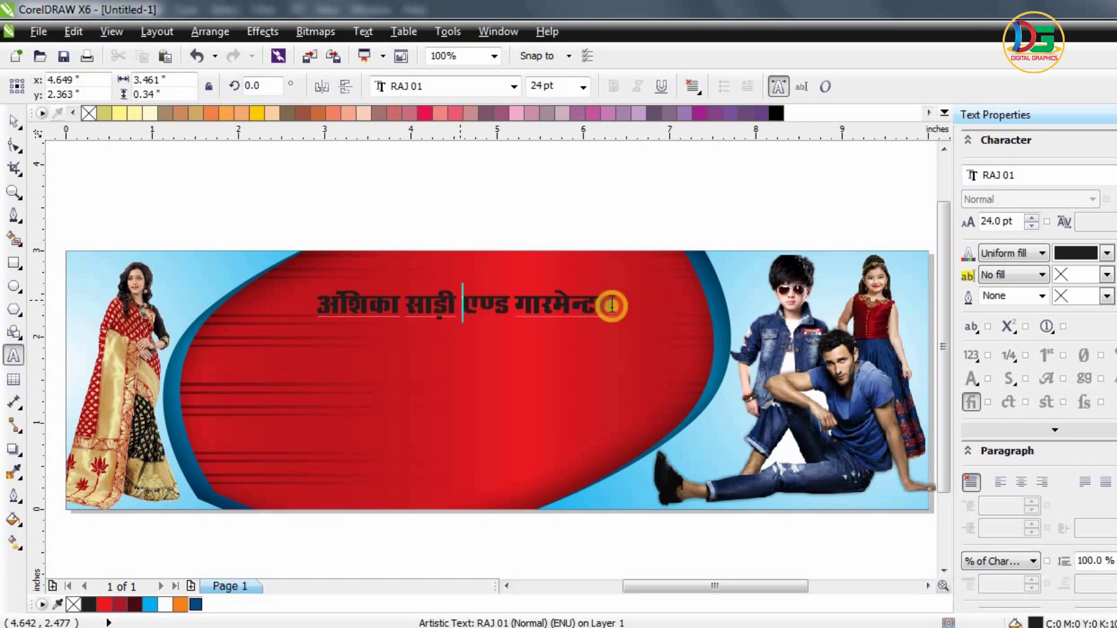
key("Delete")
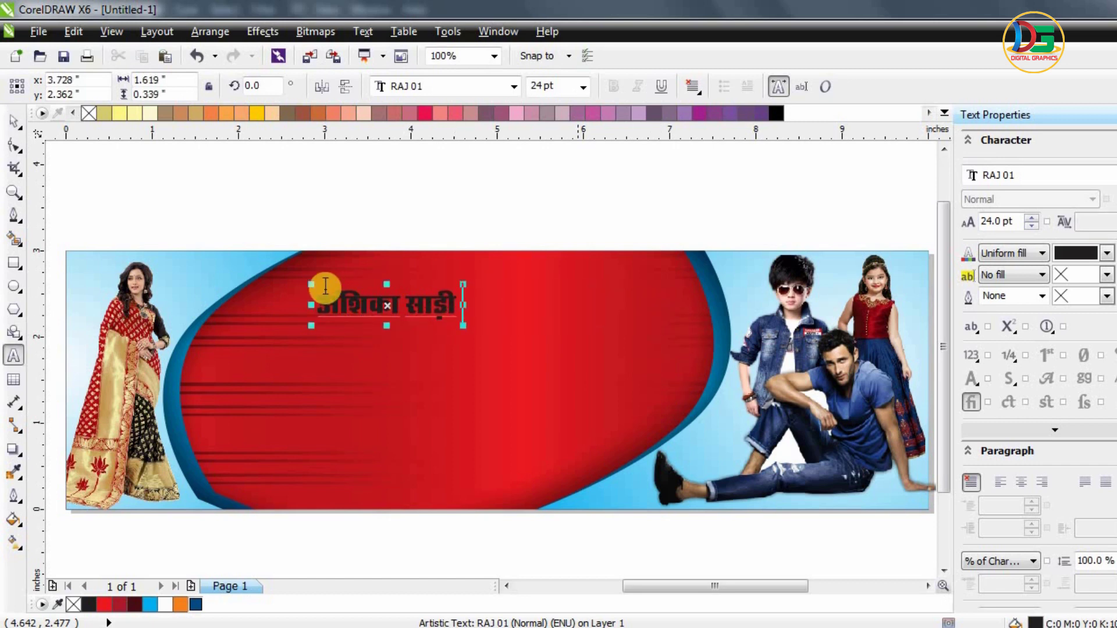
left_click(13, 120)
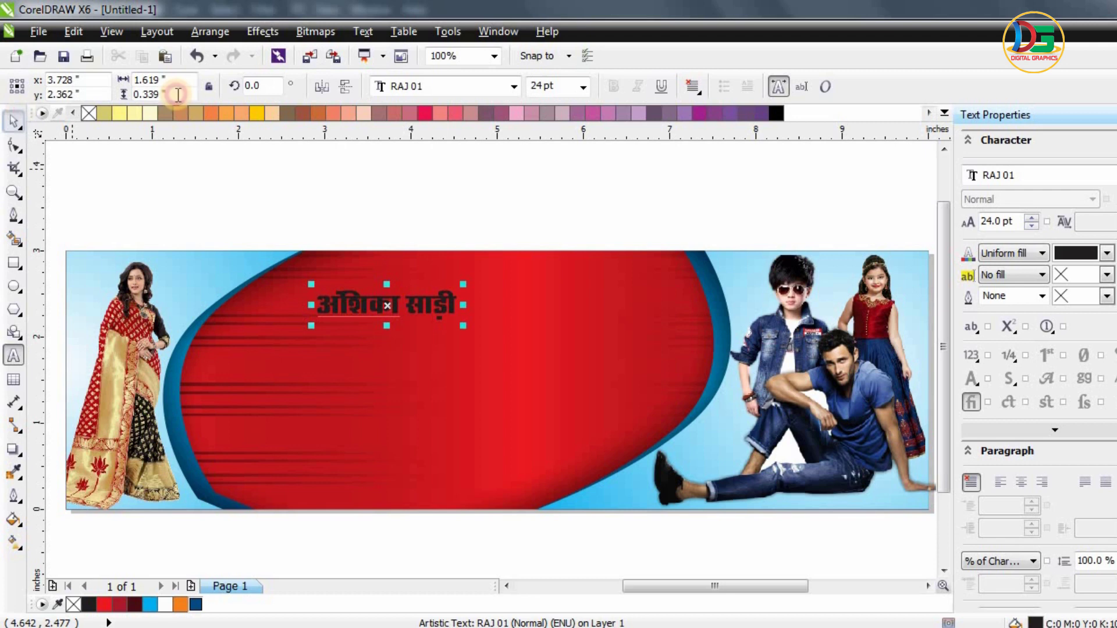
left_click(439, 91)
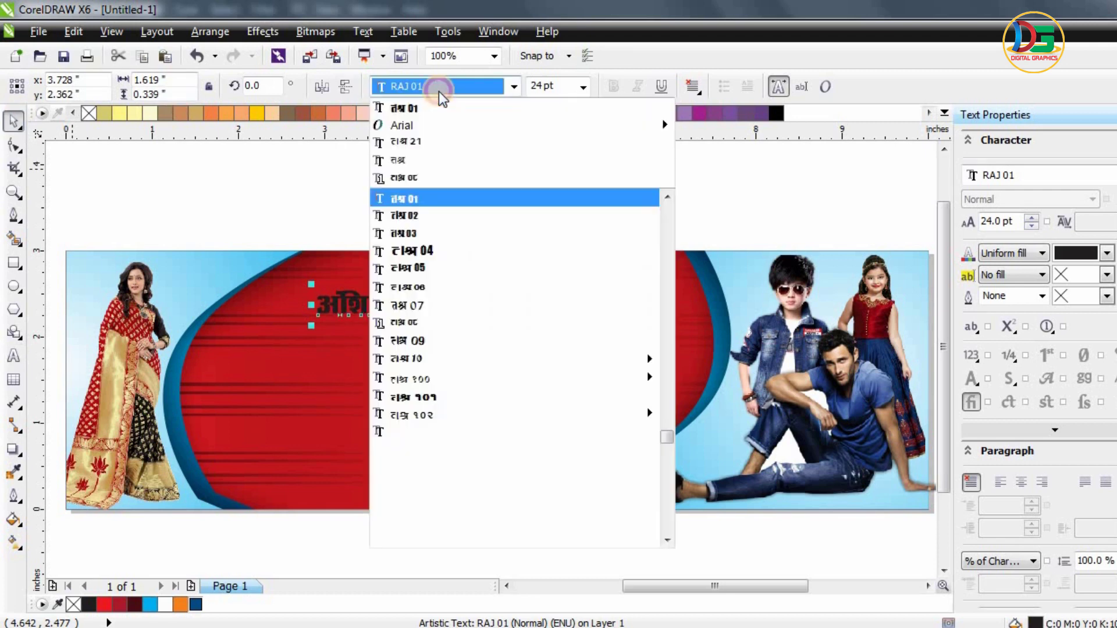
left_click(191, 162)
- Enlarge the title to about 72 pt and position it on the red panel
left_click(451, 311)
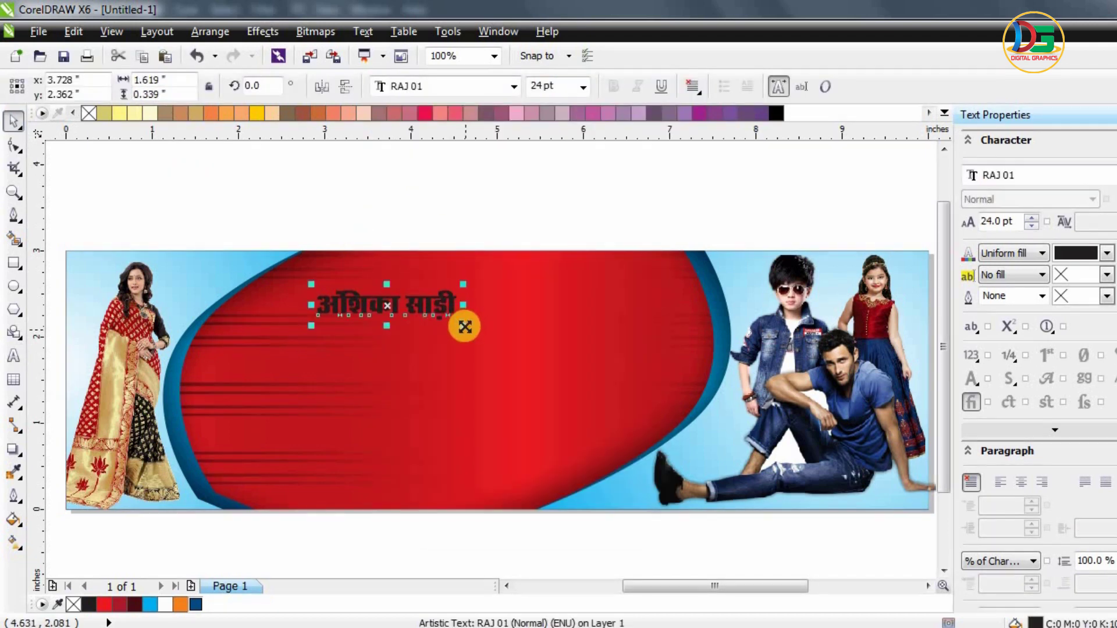
left_click_drag(464, 326, 602, 407)
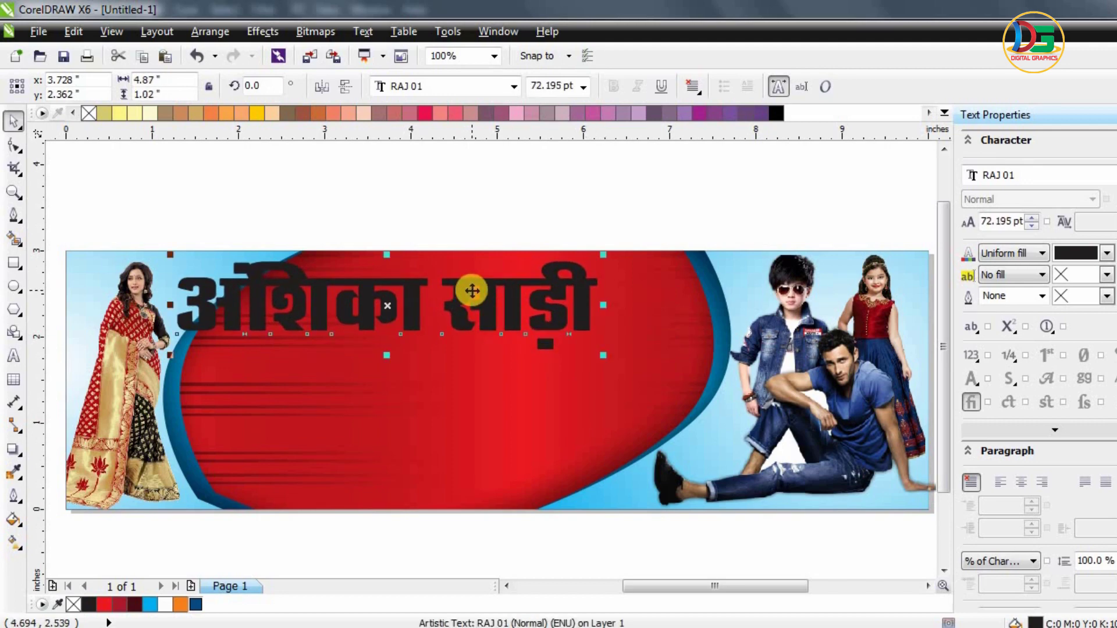
left_click_drag(472, 291, 558, 304)
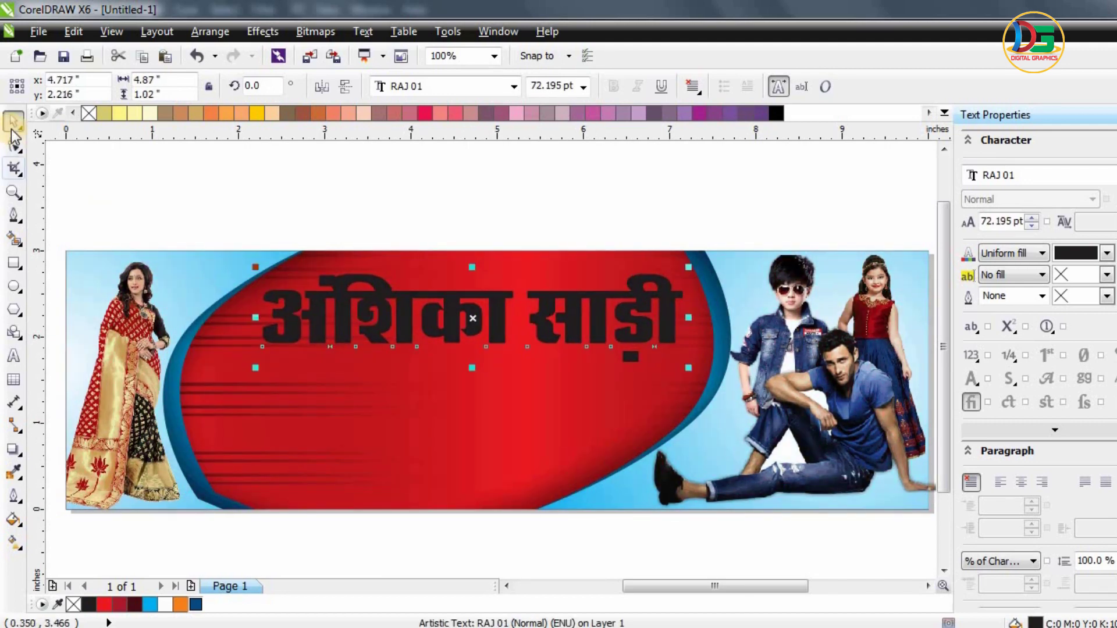
- Nudge the title's anusvara dot slightly left with the Shape tool
left_click(13, 145)
scroll(461, 386, "up", 2)
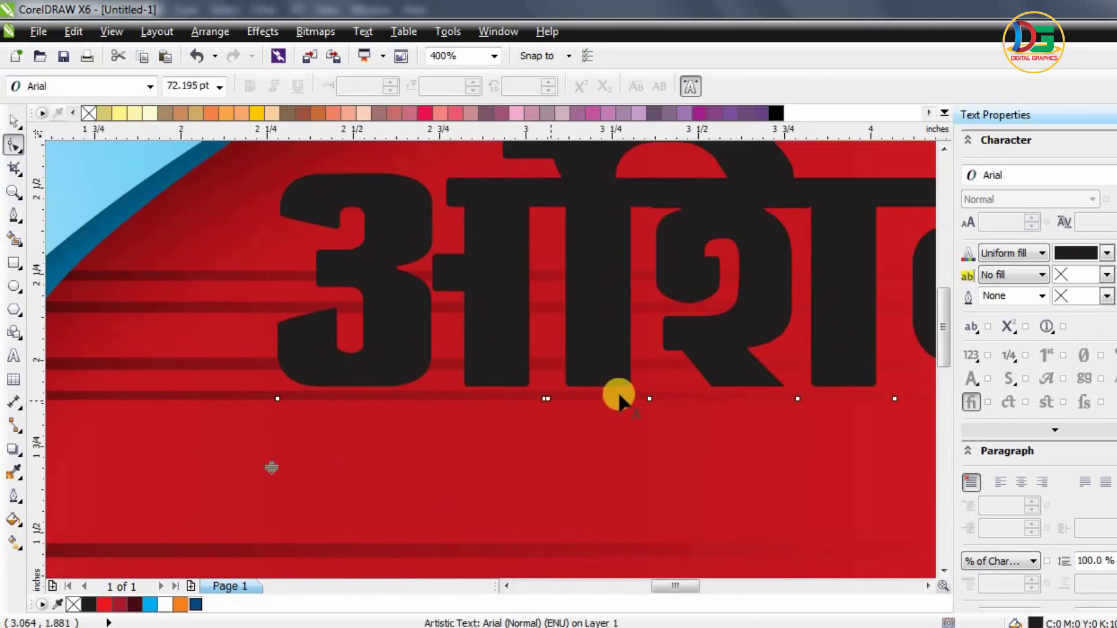
scroll(642, 403, "down", 1)
left_click(638, 403)
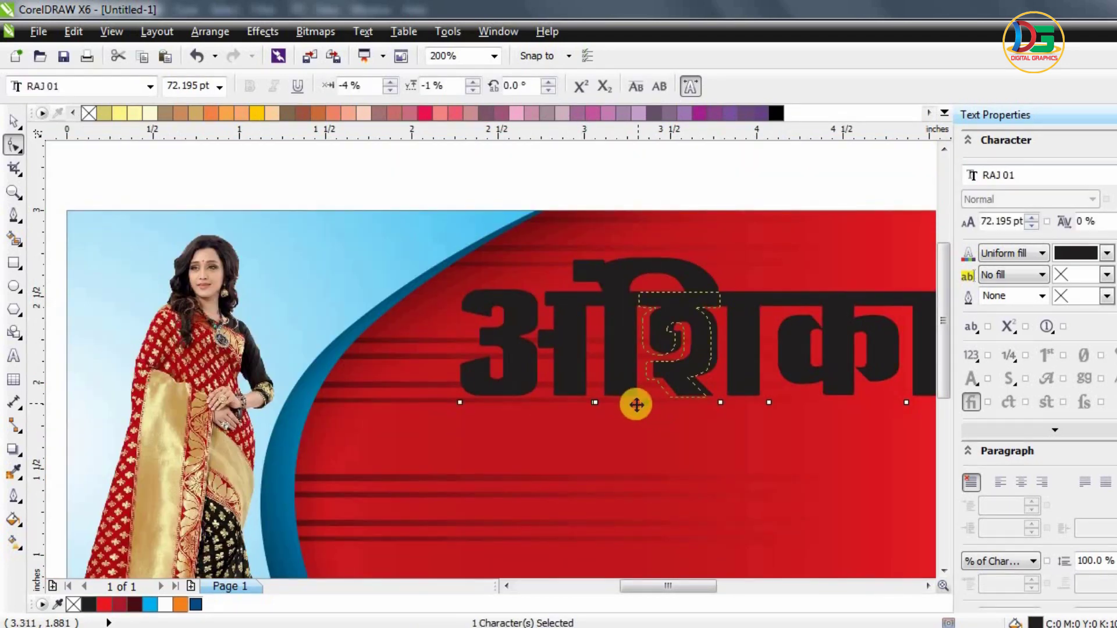
key("ctrl+z")
scroll(596, 400, "up", 1)
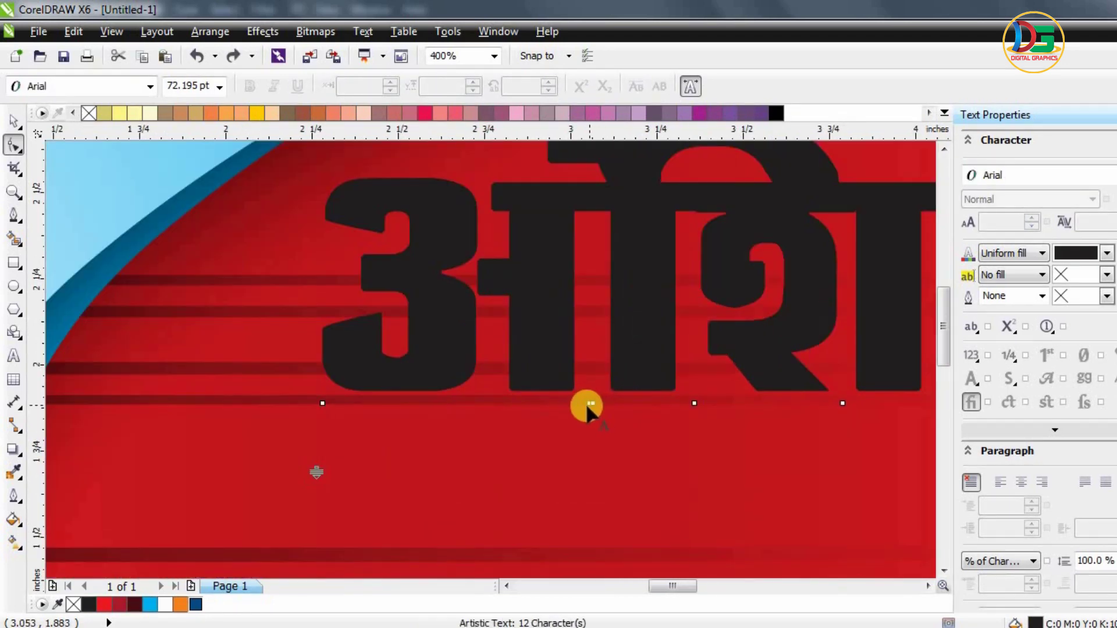
left_click(589, 404)
left_click_drag(561, 407, 560, 403)
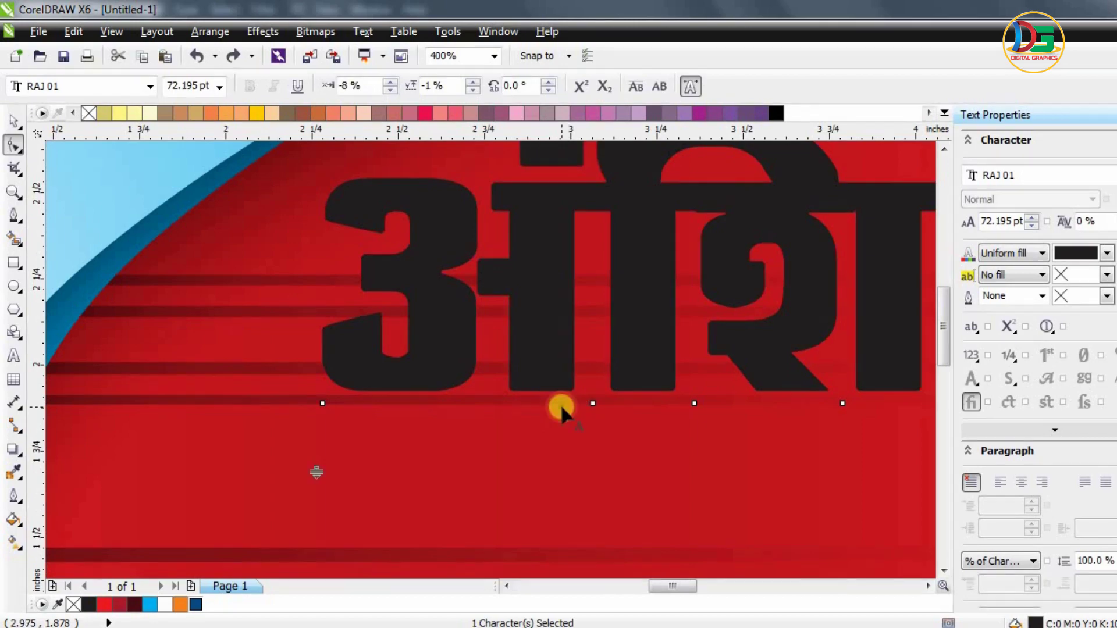
scroll(560, 404, "down", 1)
- Stretch the title taller to 78.158 pt
left_click(6, 132)
scroll(199, 194, "down", 1)
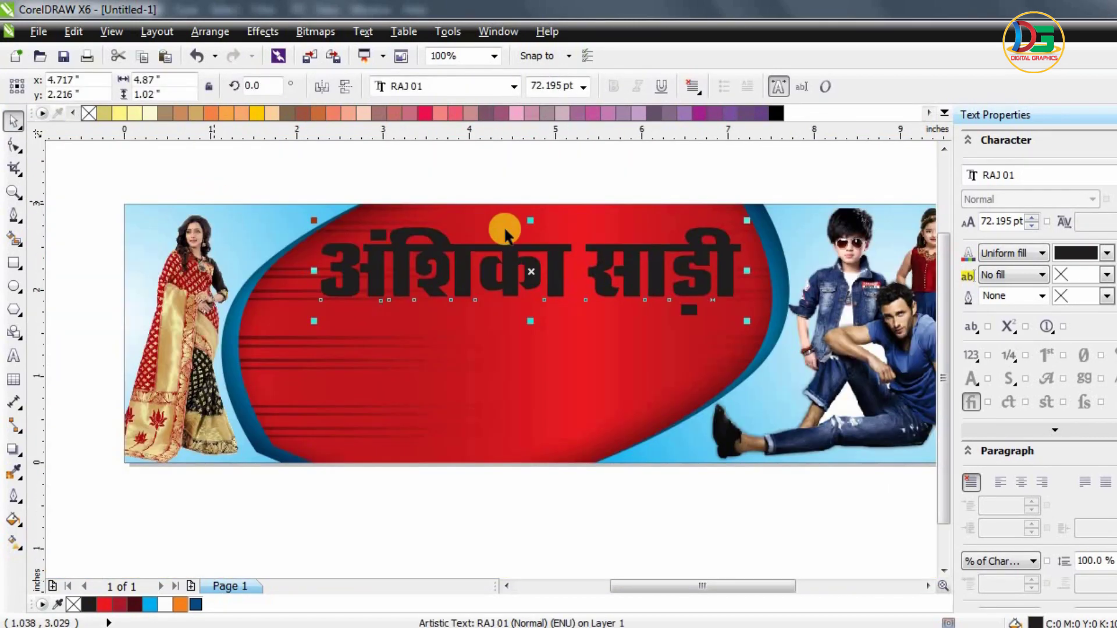
left_click_drag(530, 216, 530, 209)
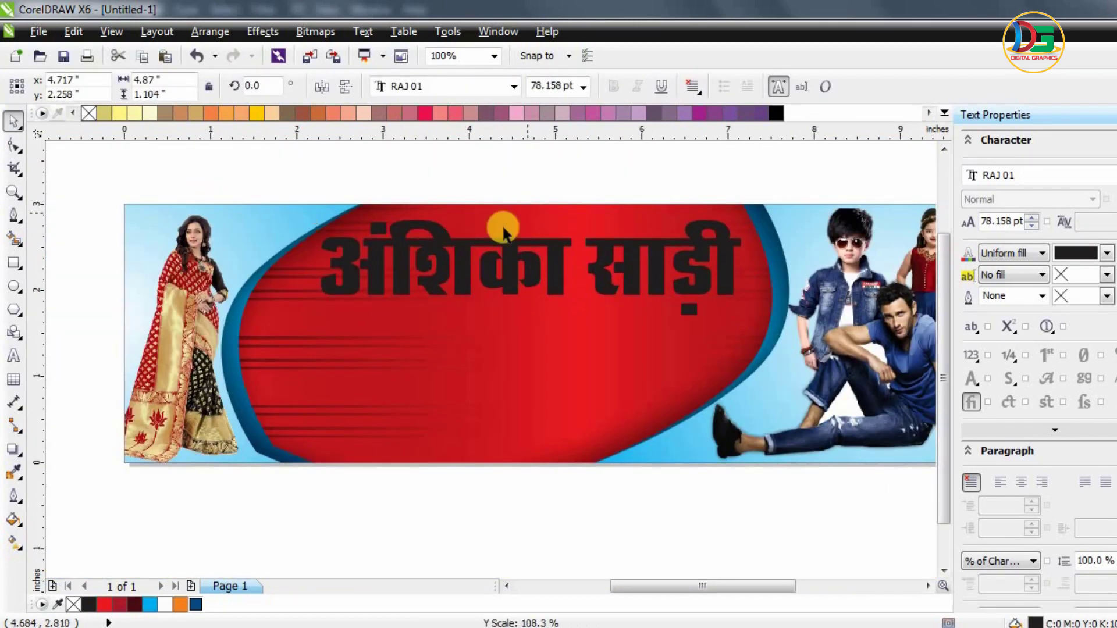
- Apply a vertical top-to-bottom linear fountain fill to the title
key("g")
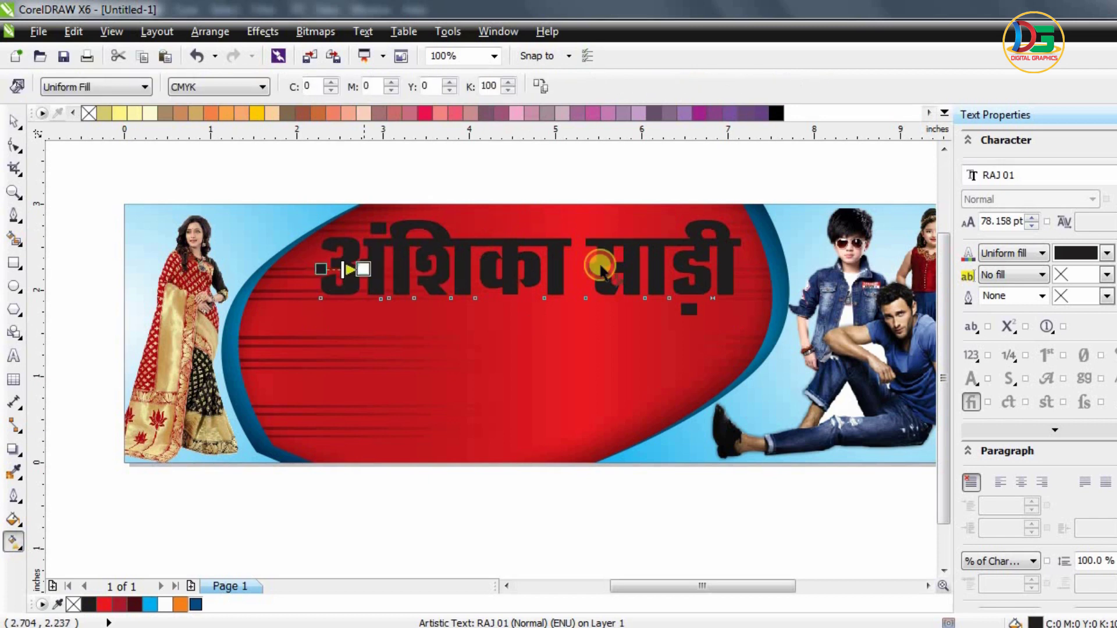
left_click_drag(320, 269, 714, 269)
key("ctrl+z")
left_click_drag(516, 232, 517, 300)
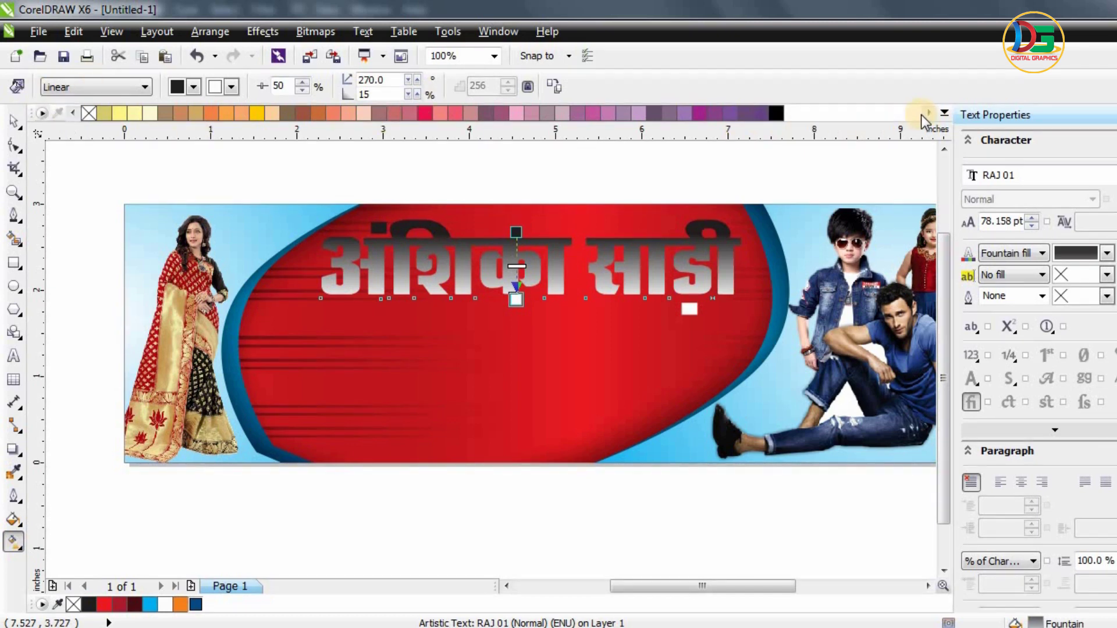
- Set the gradient to white at the top, yellow at the bottom, midpoint 58
left_click(945, 114)
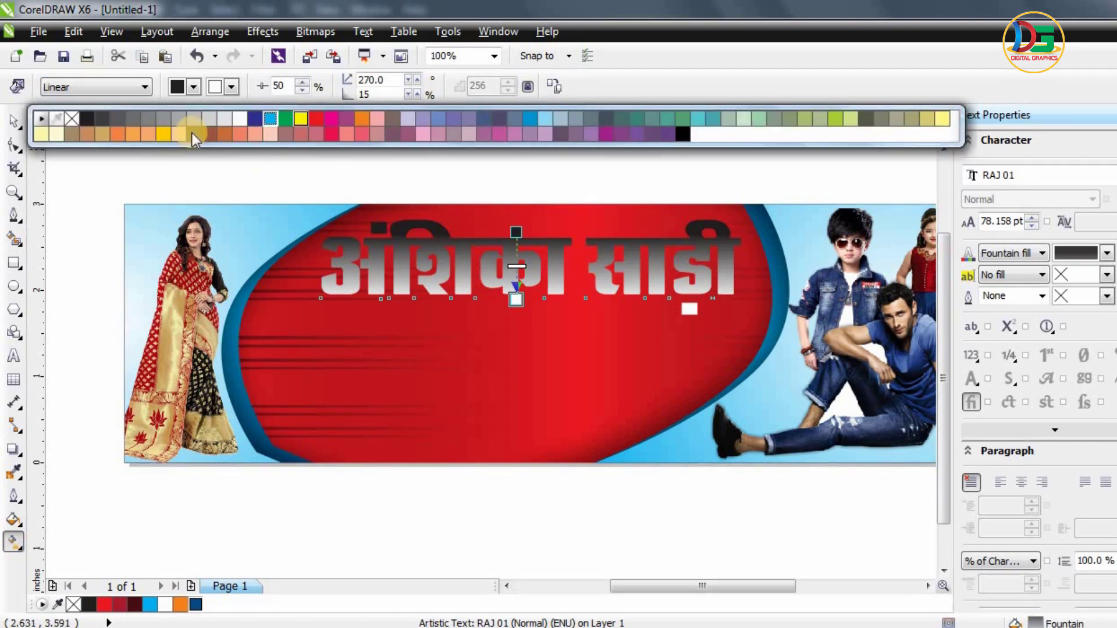
mouse_move(301, 118)
left_mouse_down()
mouse_move(501, 306)
mouse_move(516, 299)
left_mouse_up()
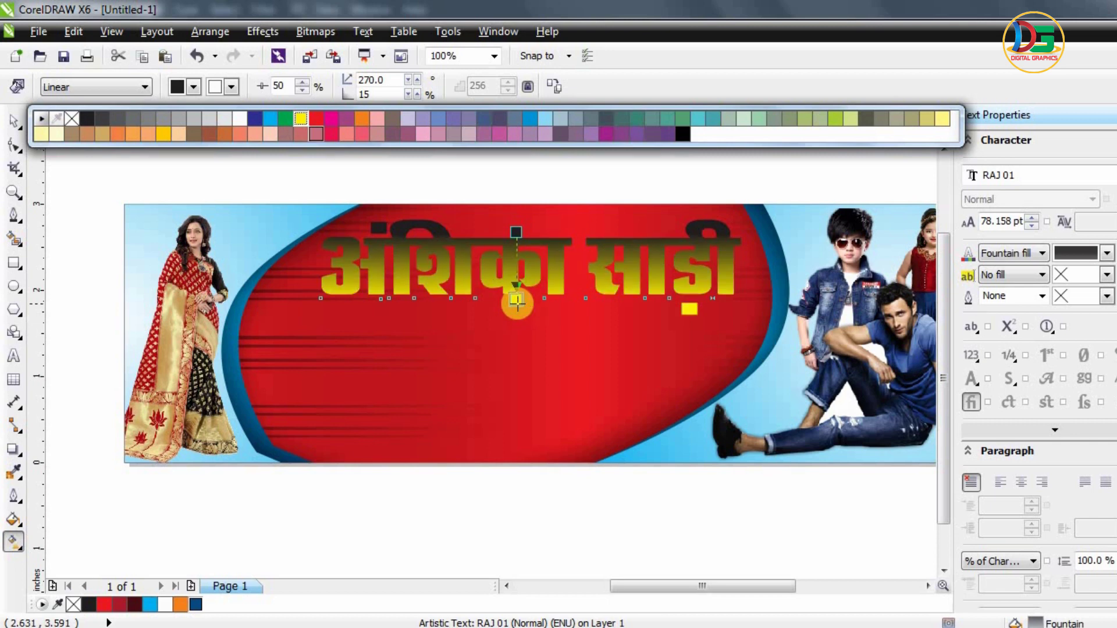
left_click_drag(240, 118, 522, 238)
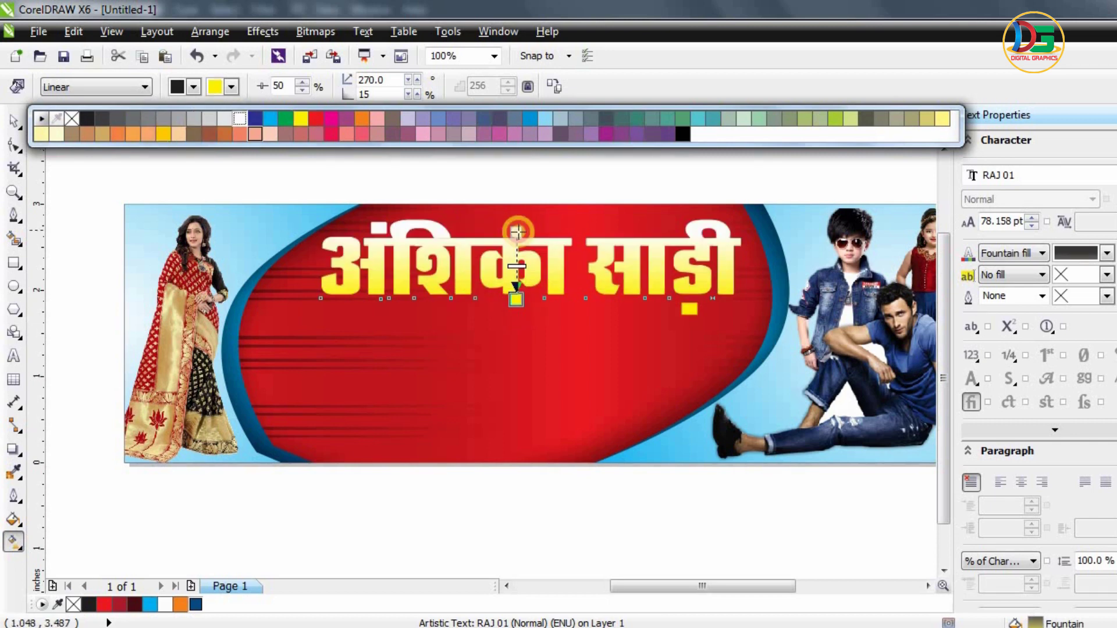
scroll(512, 217, "up", 1)
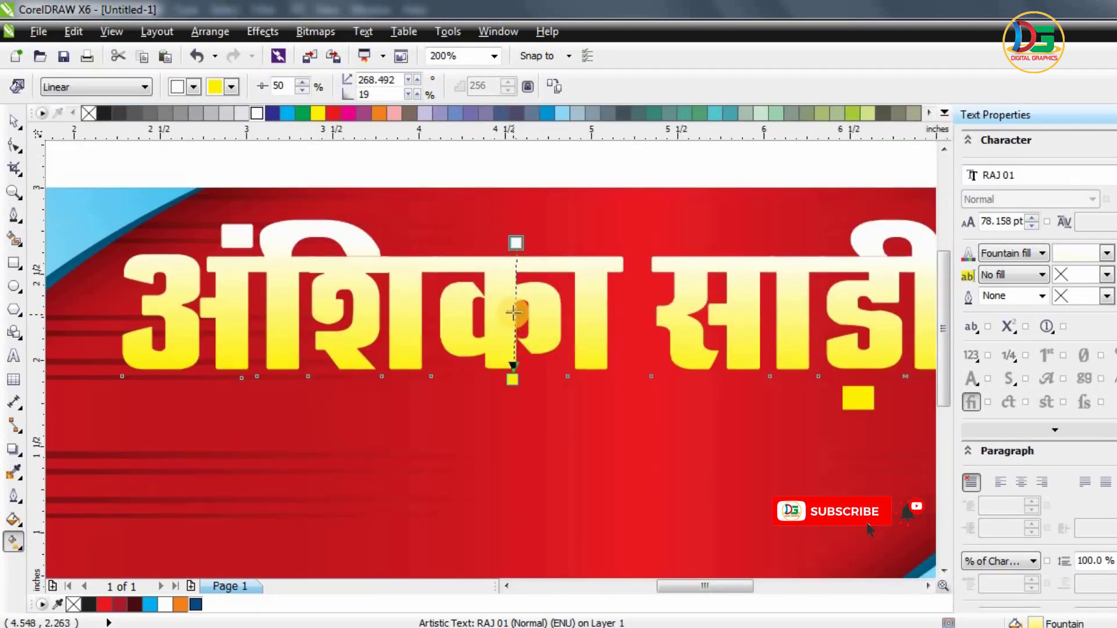
left_click_drag(513, 322, 505, 291)
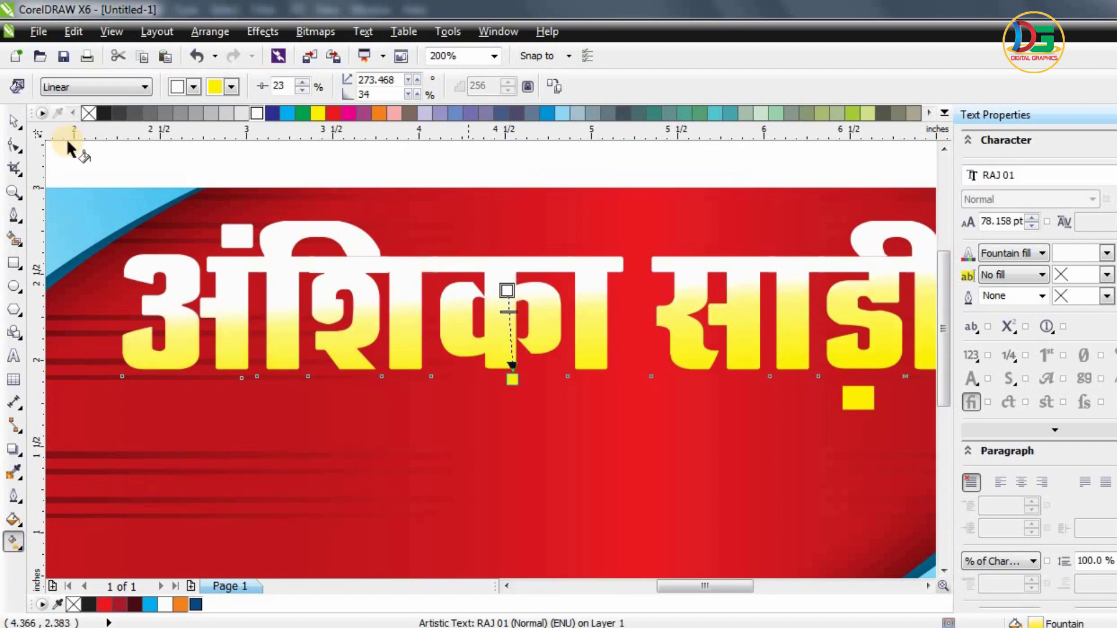
left_click(14, 123)
scroll(358, 178, "down", 3)
- Give the red PowerClip panel a 3.0 pt black outline
left_click(358, 178)
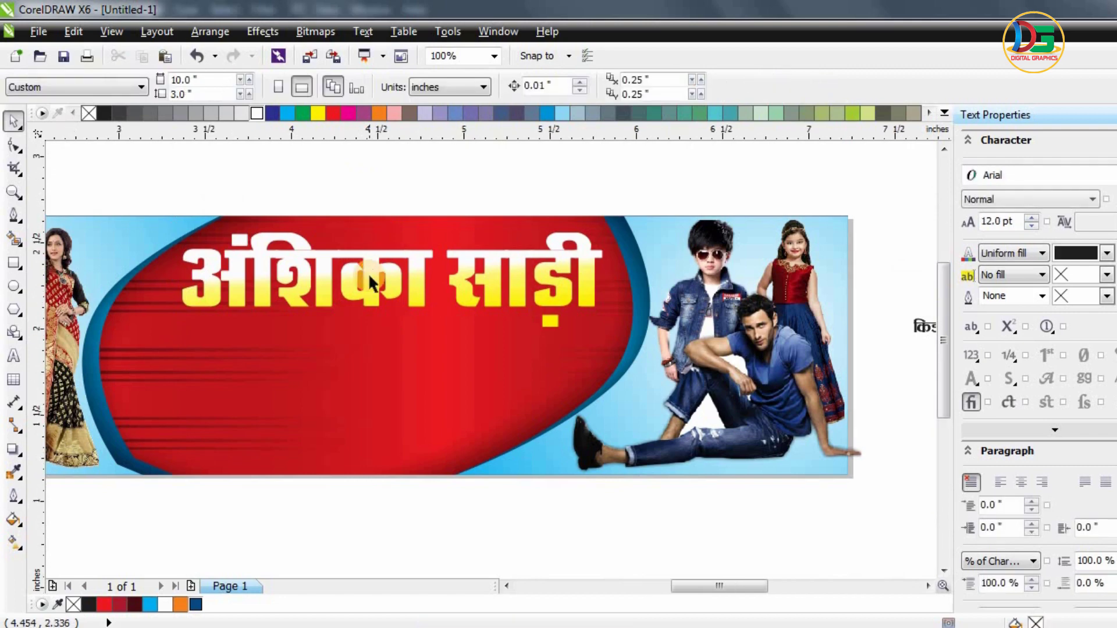
scroll(393, 275, "up", 3)
left_click(394, 275)
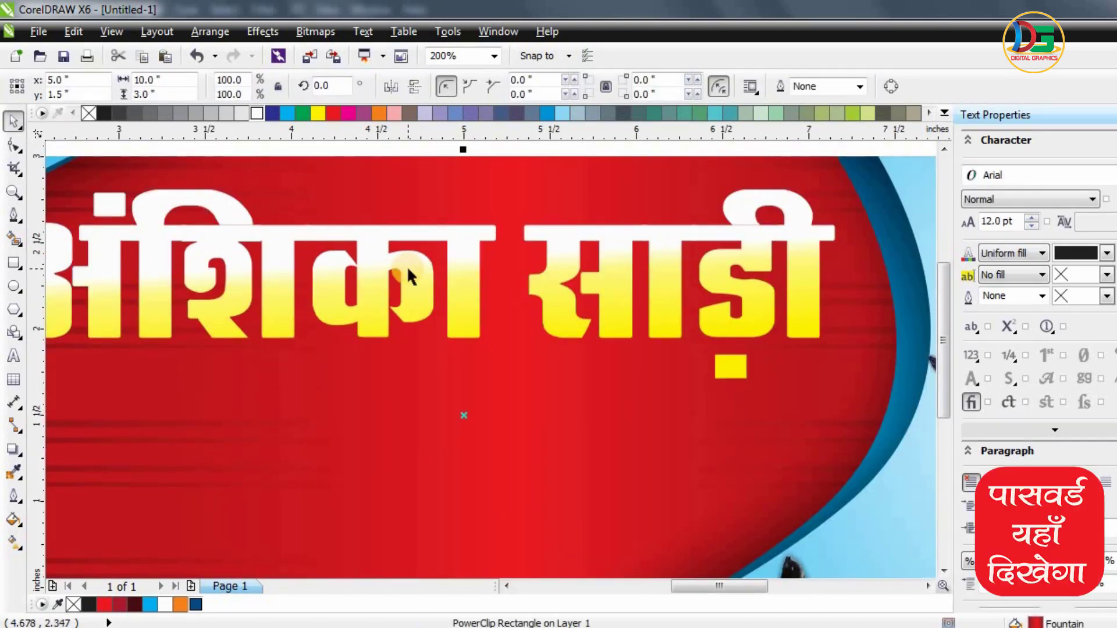
key("F12")
left_click(514, 233)
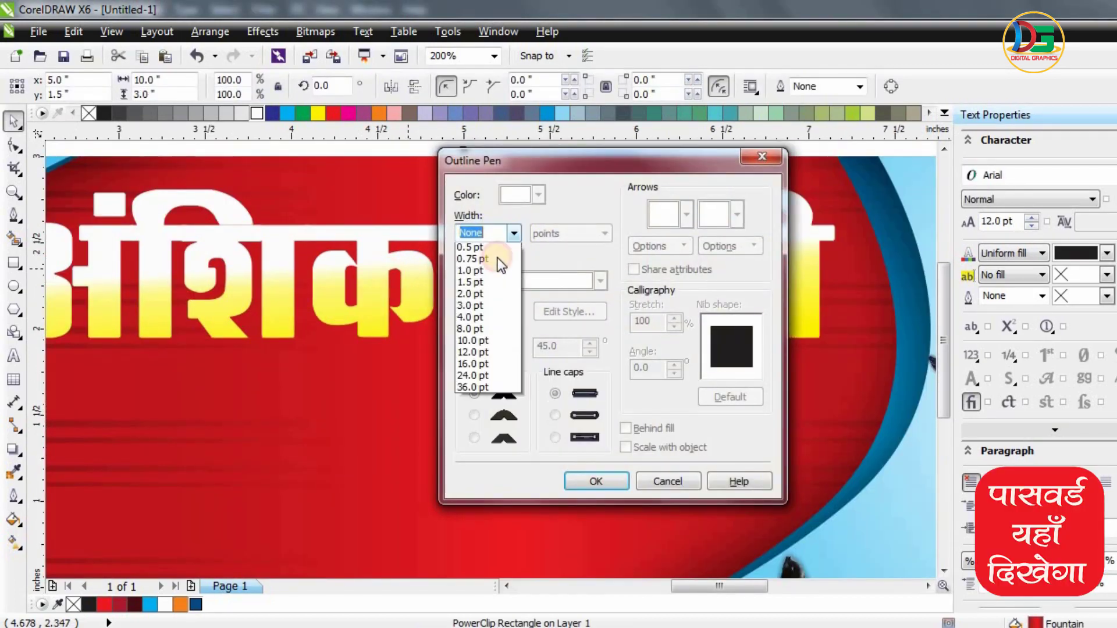
left_click(475, 330)
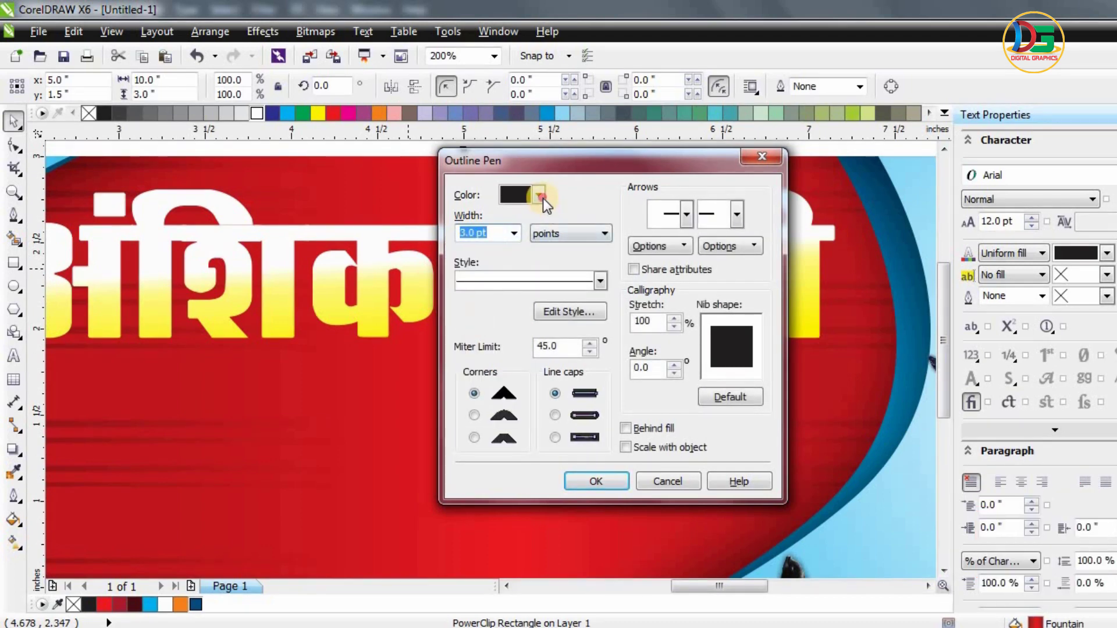
left_click(542, 198)
left_click(532, 162)
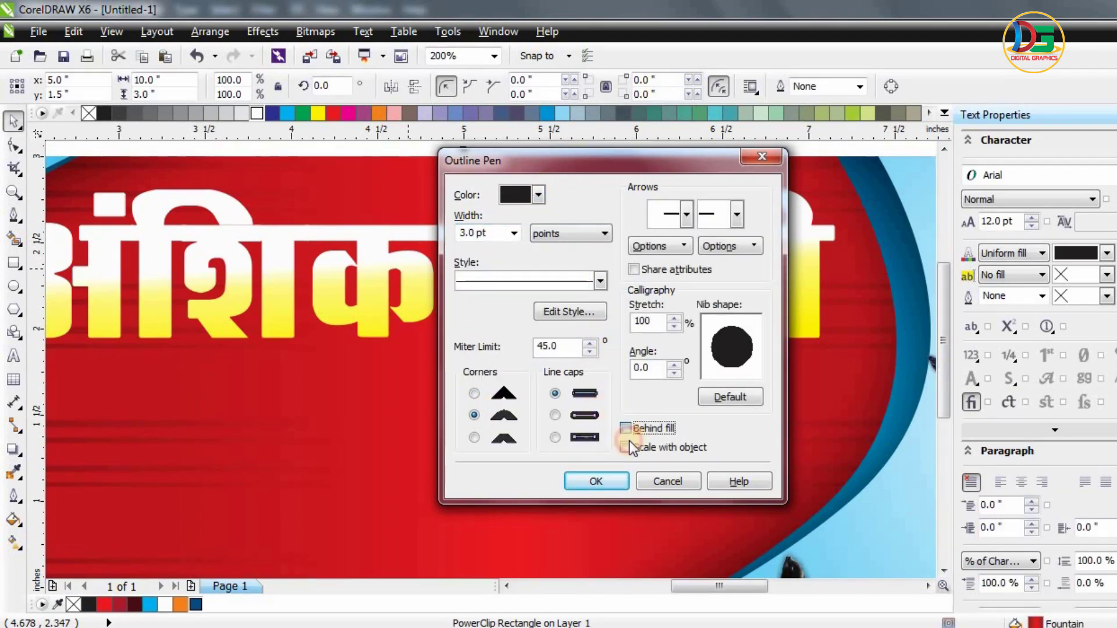
left_click(596, 487)
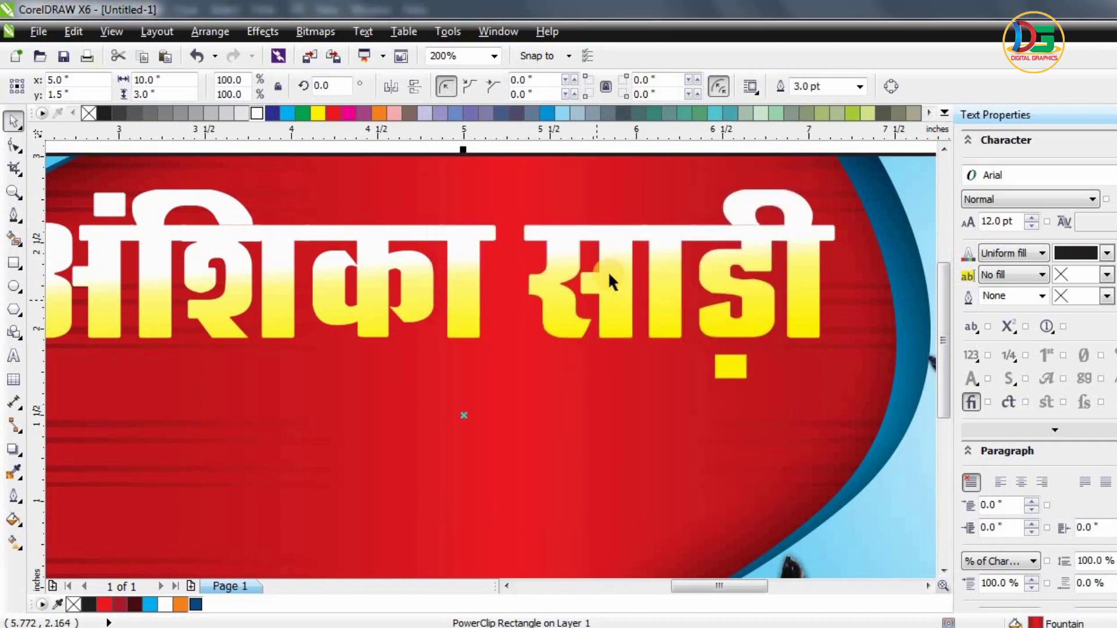
- Give the अंशिका साड़ी title a 3.0 pt black outline with round corners that scales with the text
left_click(614, 266)
key("F12")
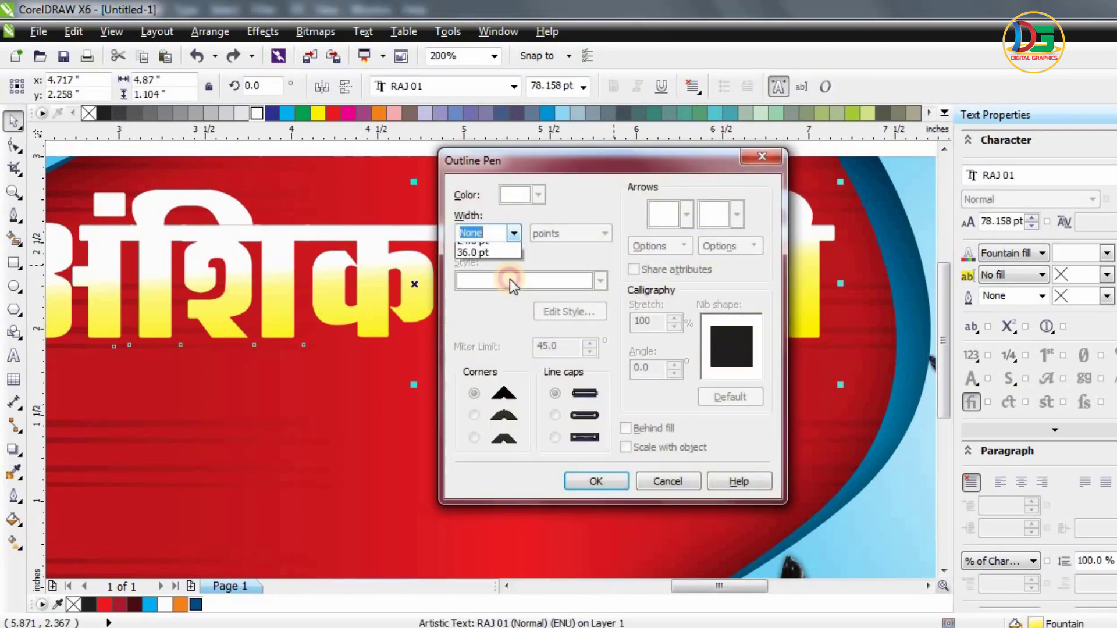
left_click(493, 330)
left_click(539, 195)
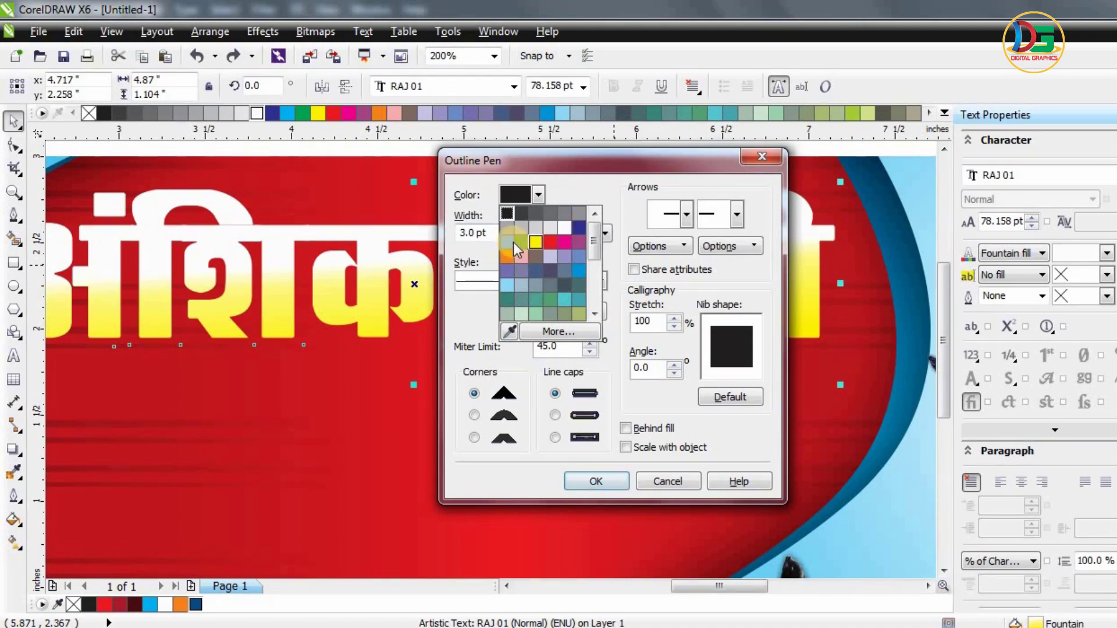
left_click(480, 355)
left_click(489, 416)
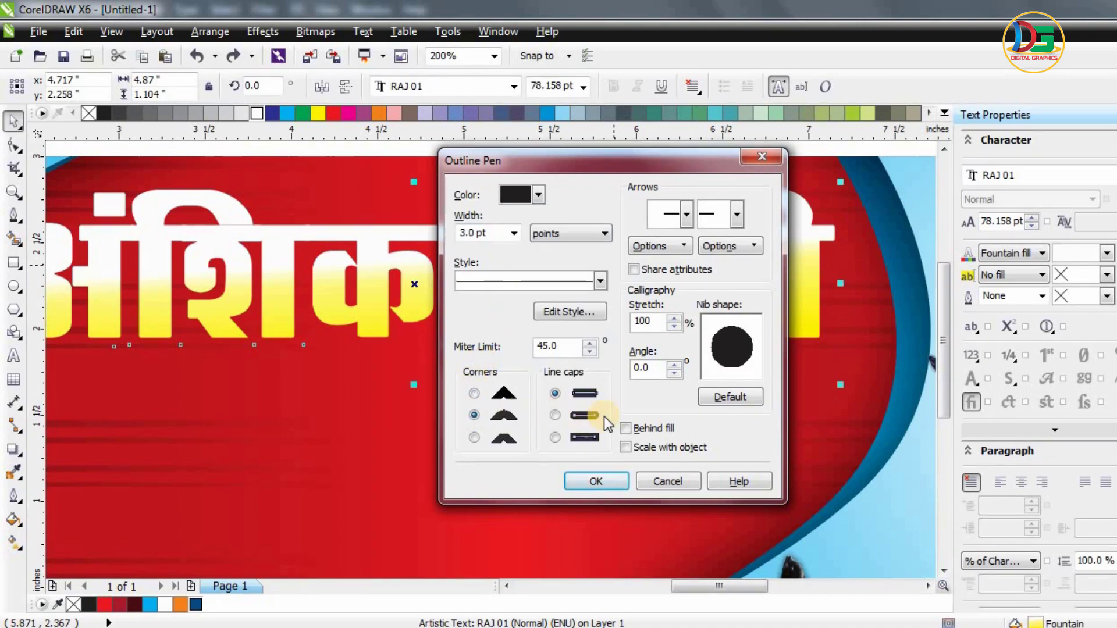
left_click(626, 446)
left_click(597, 482)
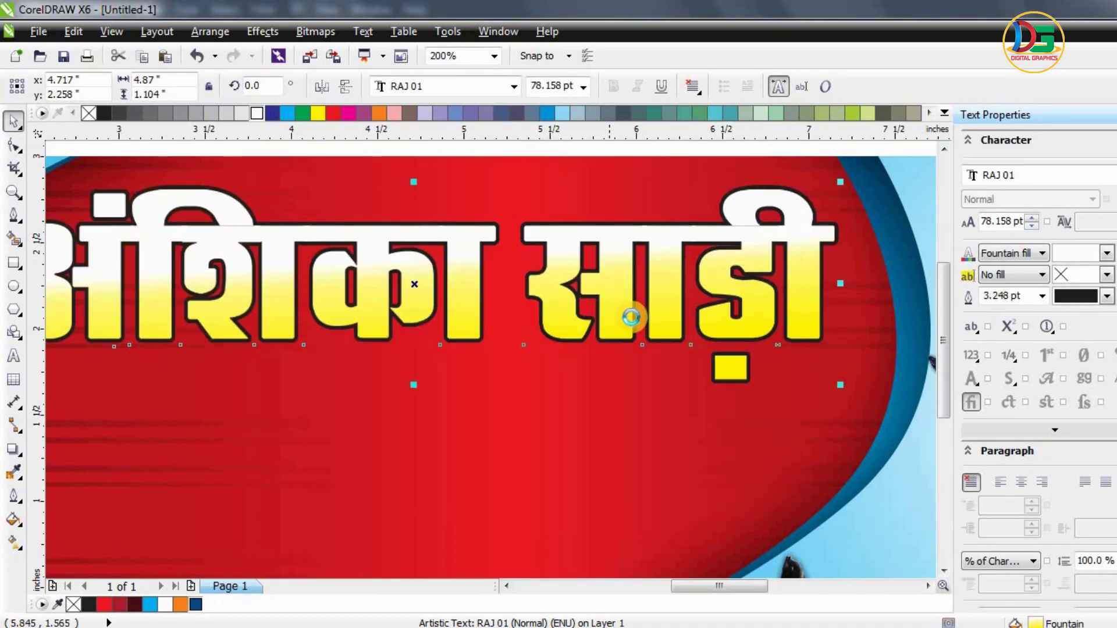
scroll(628, 317, "down", 2)
scroll(625, 317, "up", 2)
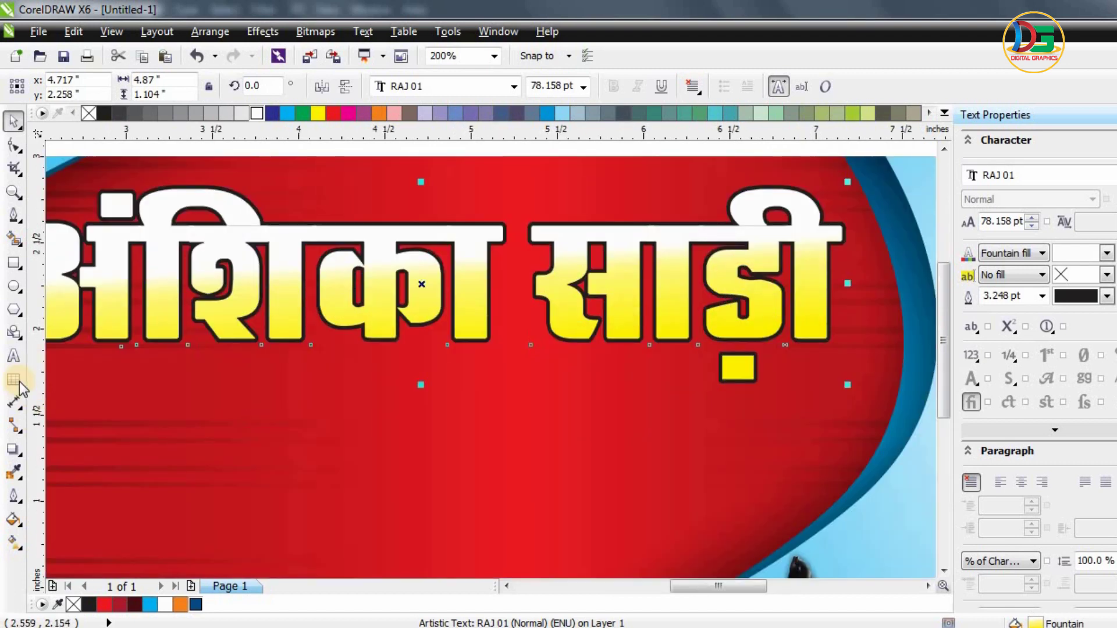
- Cast a drop shadow from the अंशिका साड़ी title with opacity 100
left_click(18, 452)
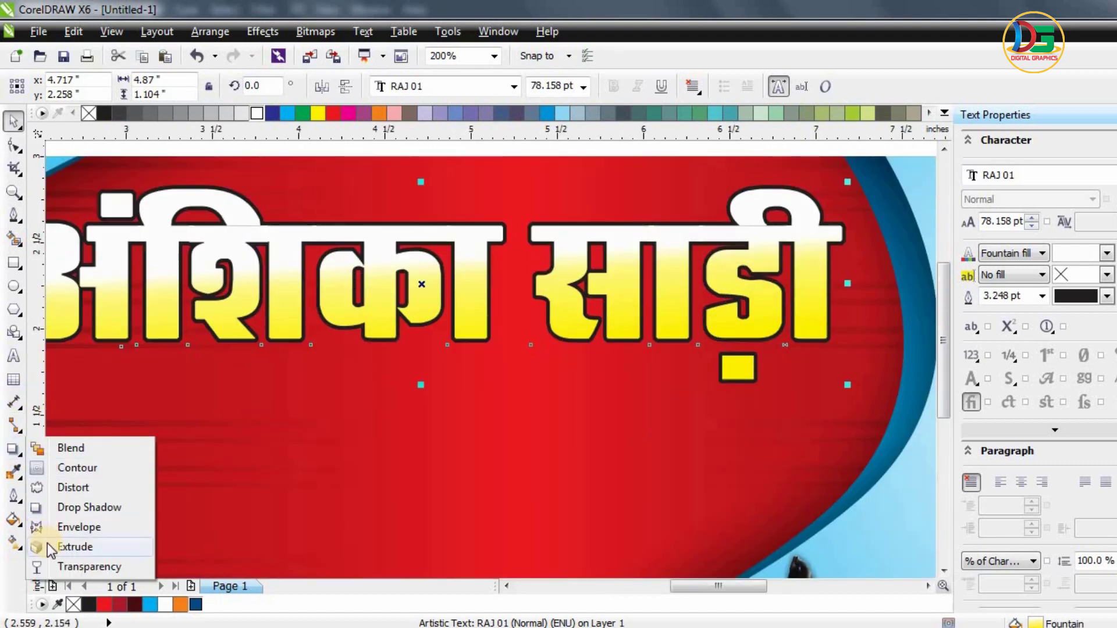
left_click(50, 507)
left_click_drag(474, 439, 472, 396)
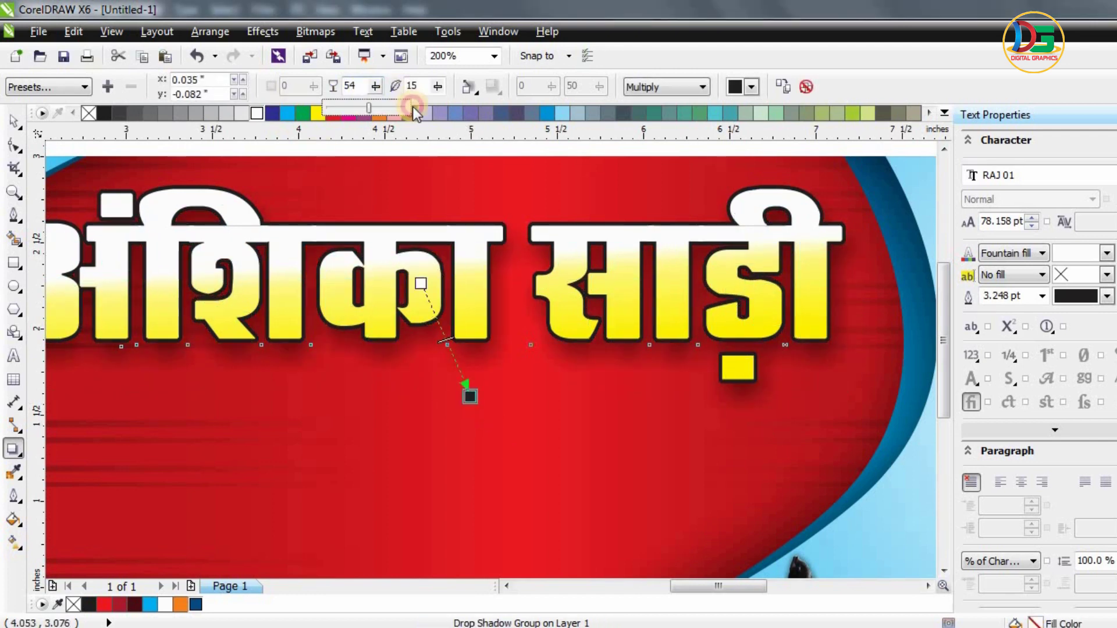
type("100")
key("Return")
- Set the title shadow's feather to 8 and offset it slightly down and right
left_click(437, 90)
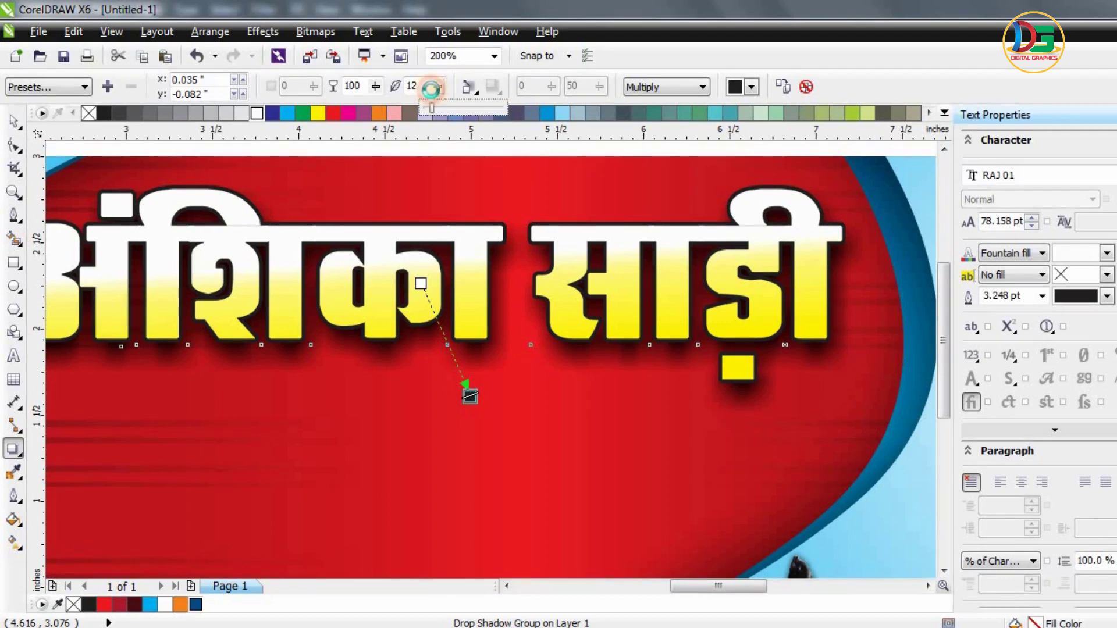
left_click_drag(471, 400, 481, 402)
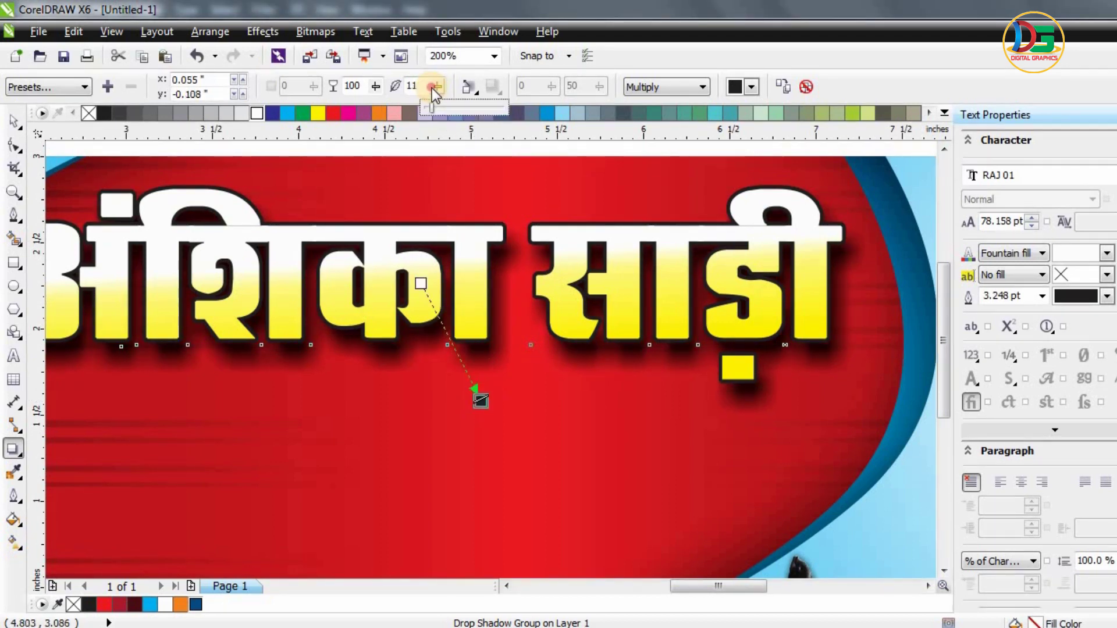
left_click_drag(432, 88, 386, 112)
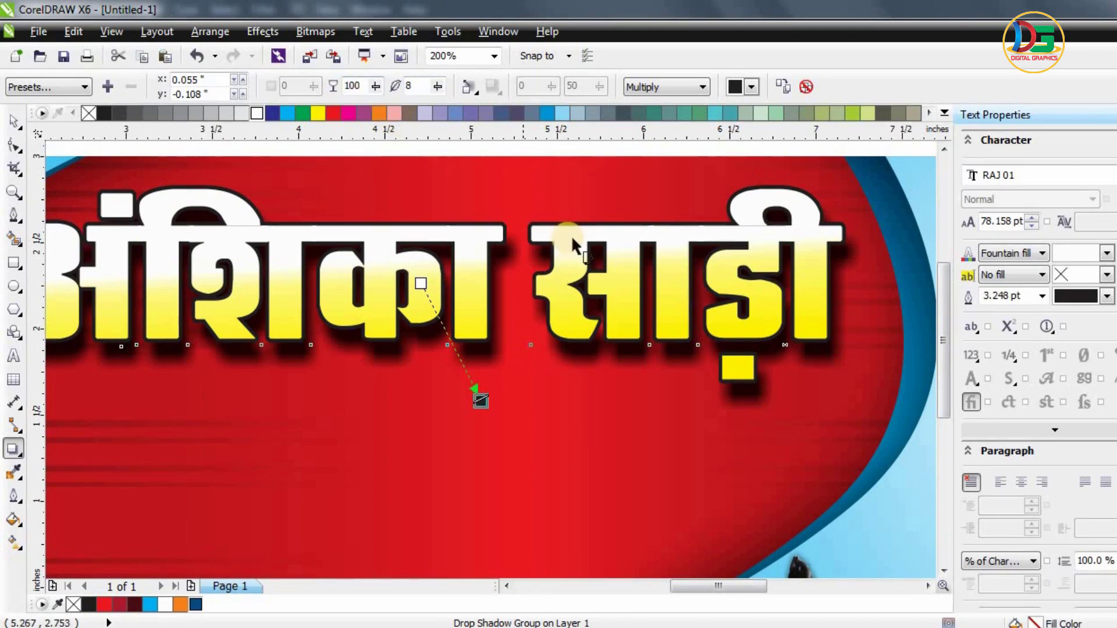
scroll(571, 235, "down", 1)
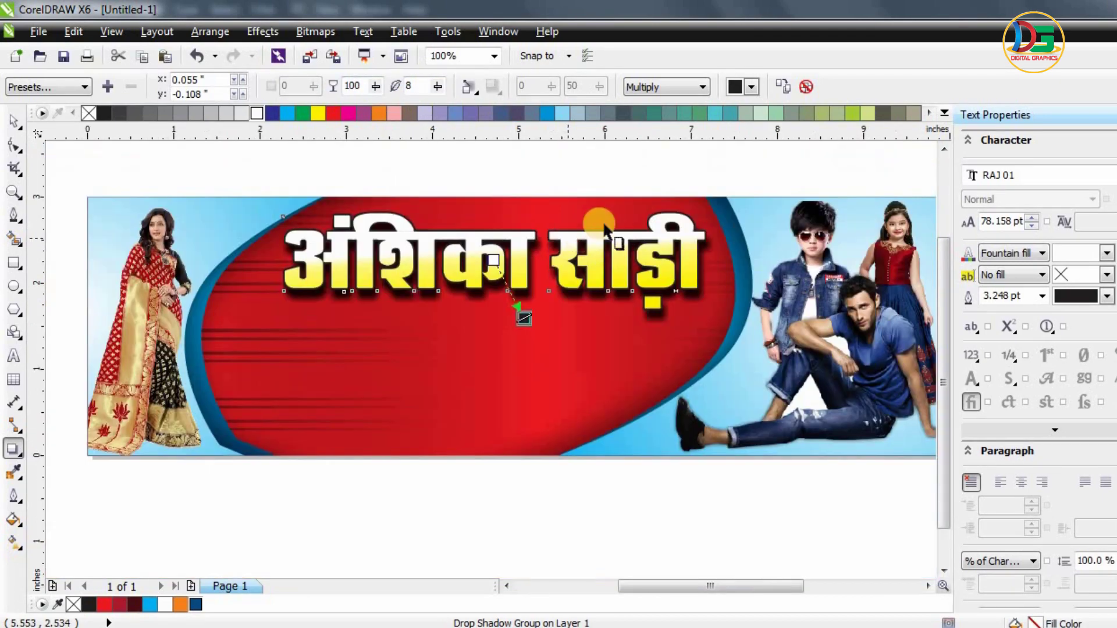
left_click(14, 122)
key("Escape")
scroll(262, 221, "down", 1)
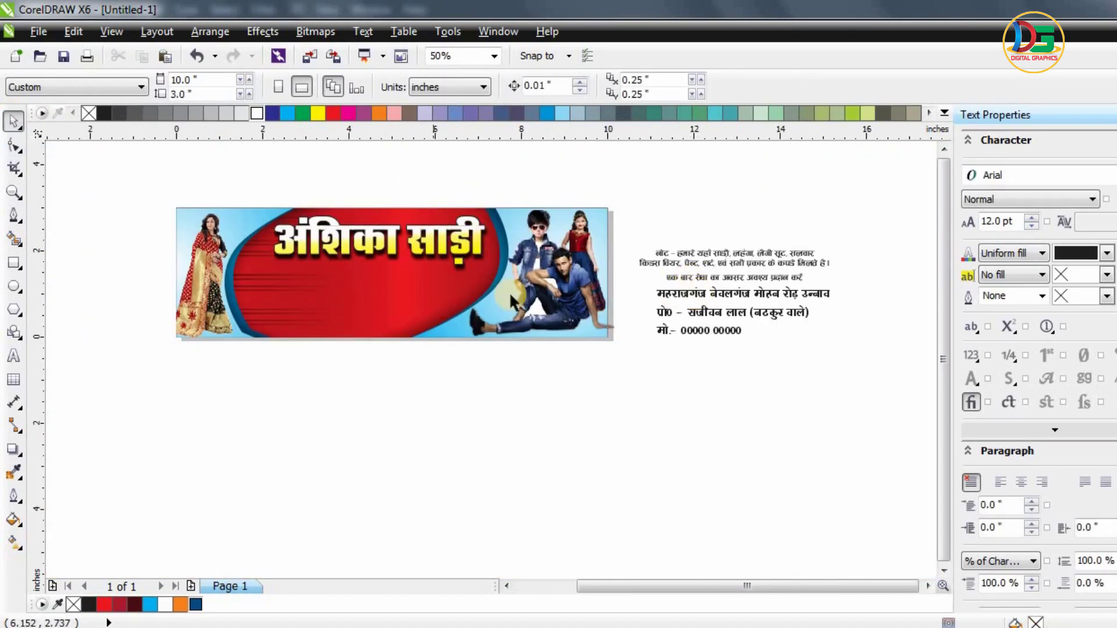
- Duplicate the title below itself and replace the copy's text with एण्ड गारमेन्टस
left_click_drag(246, 176, 492, 299)
left_click_drag(401, 232, 402, 278)
scroll(392, 257, "up", 1)
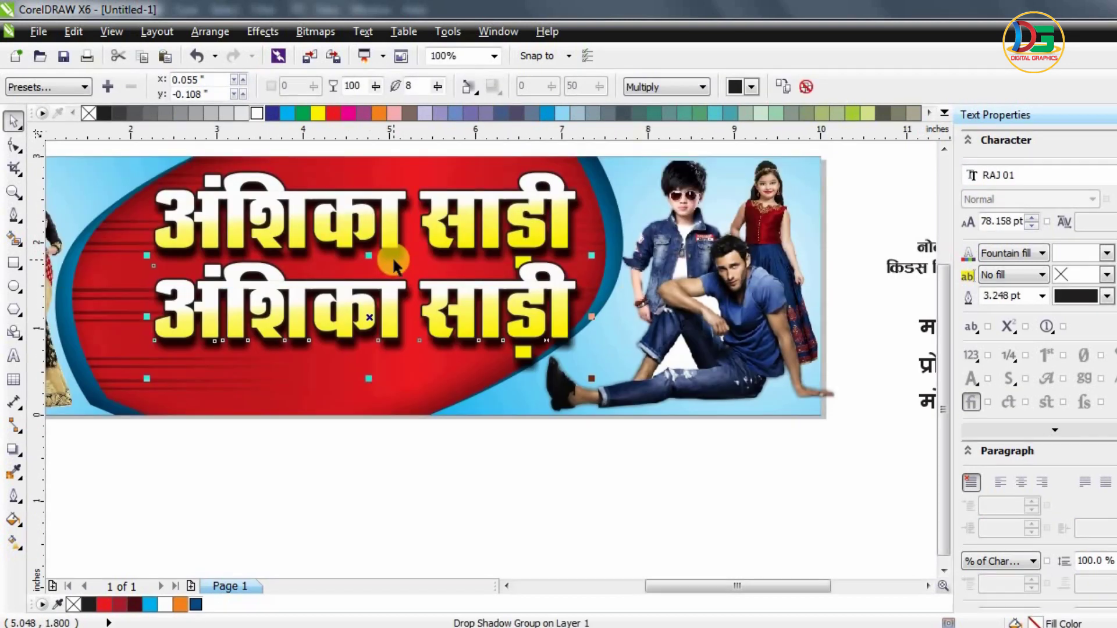
key("F8")
left_click(404, 299)
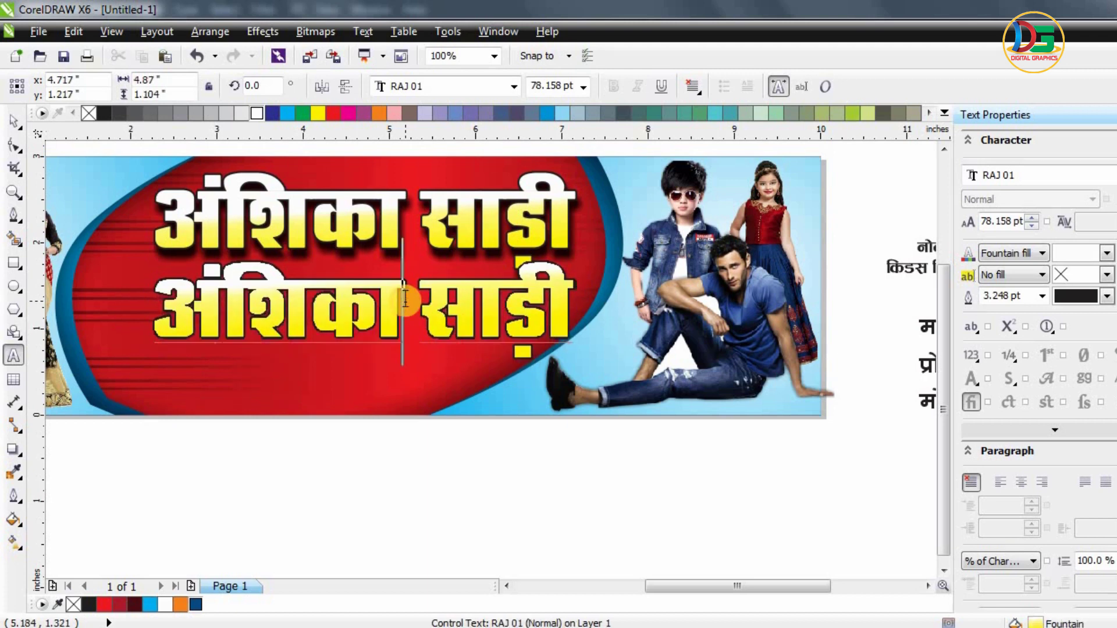
key("ctrl+a")
key("ctrl+v")
key("ctrl+space")
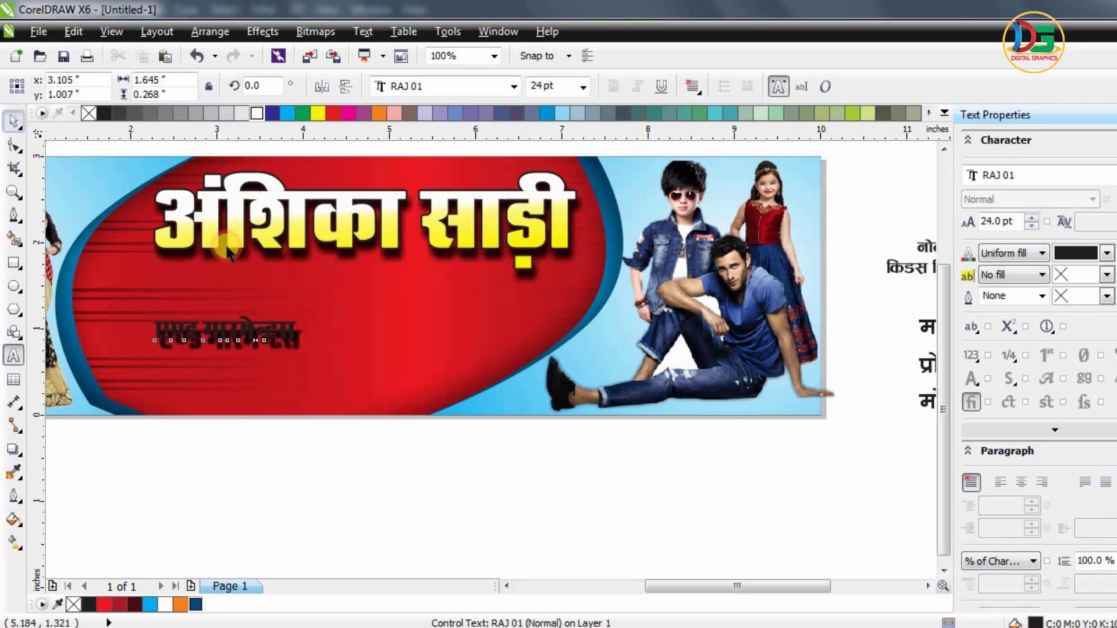
- Make the subtitle white, enlarge it to about 63 pt and place it under the title
left_click(256, 113)
left_click_drag(303, 311, 531, 272)
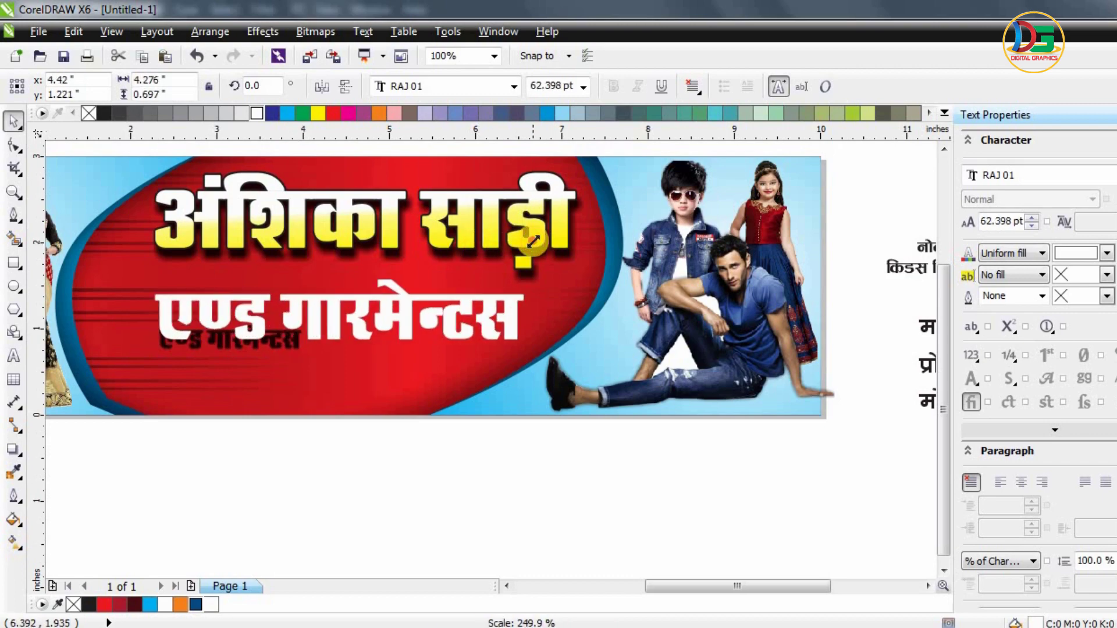
left_click_drag(411, 301, 418, 288)
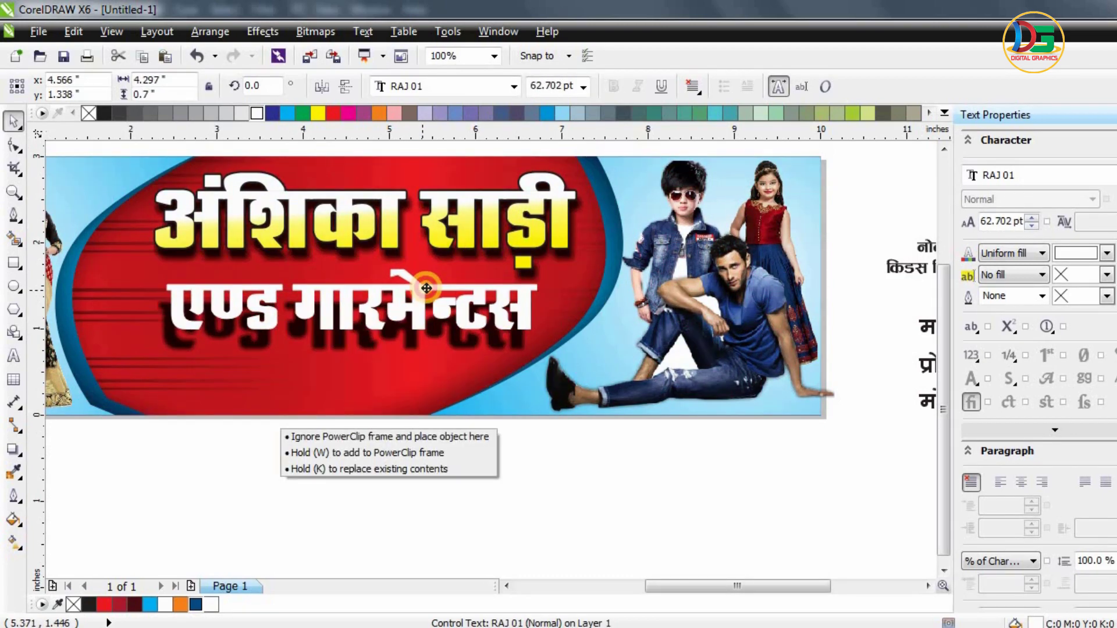
scroll(373, 284, "down", 1)
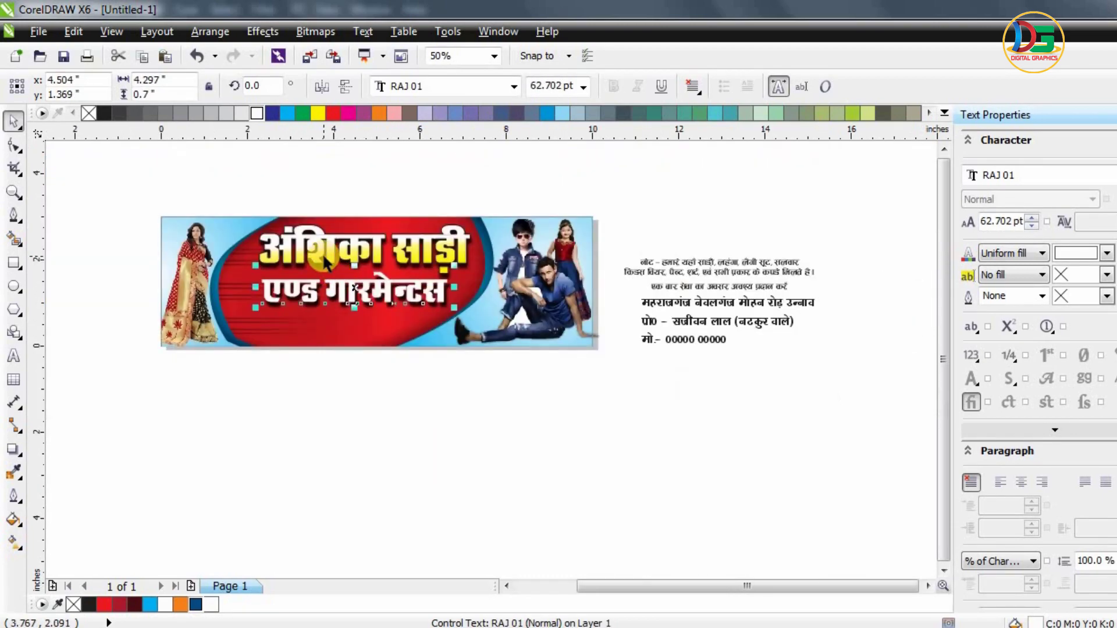
scroll(323, 239, "up", 1)
- Stretch the अंशिका साड़ी title wider on both the left and right
left_click(221, 240)
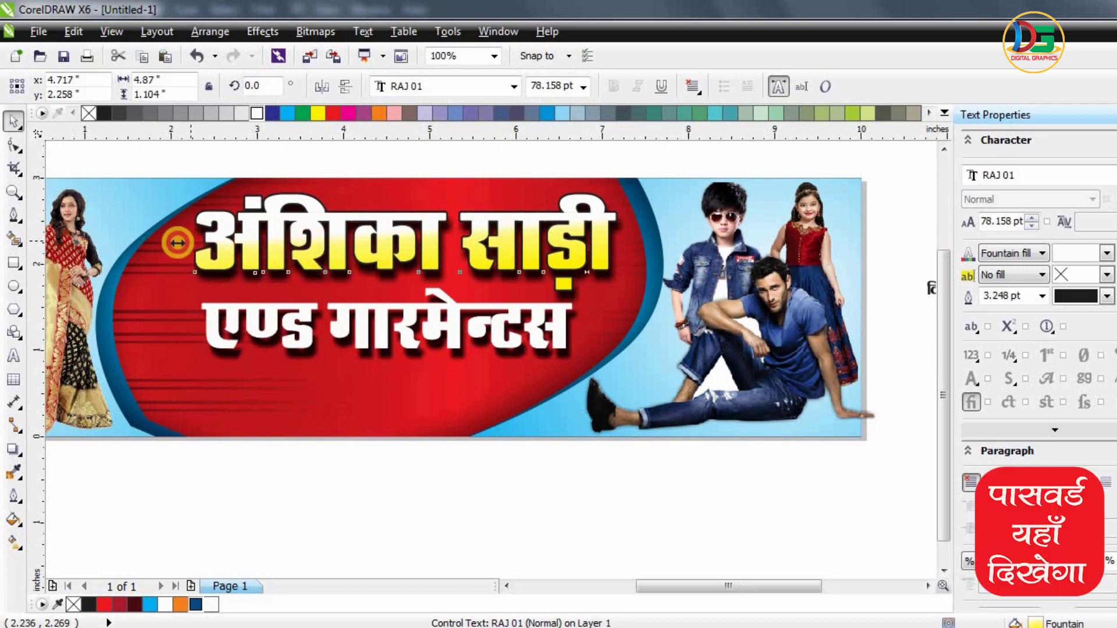
left_click_drag(192, 243, 176, 244)
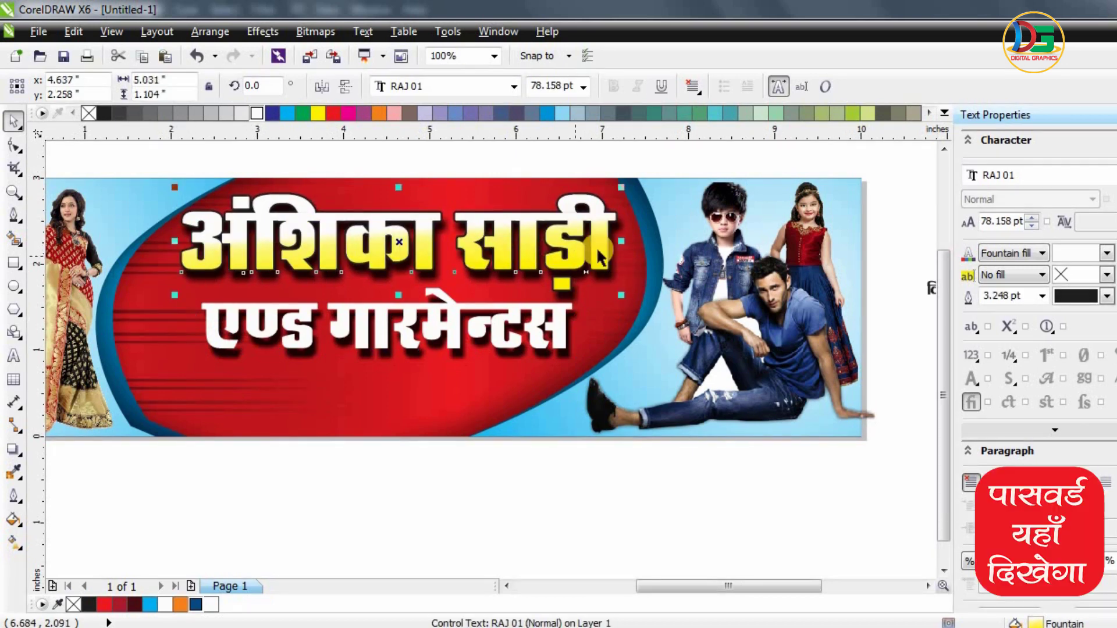
left_click_drag(618, 243, 633, 243)
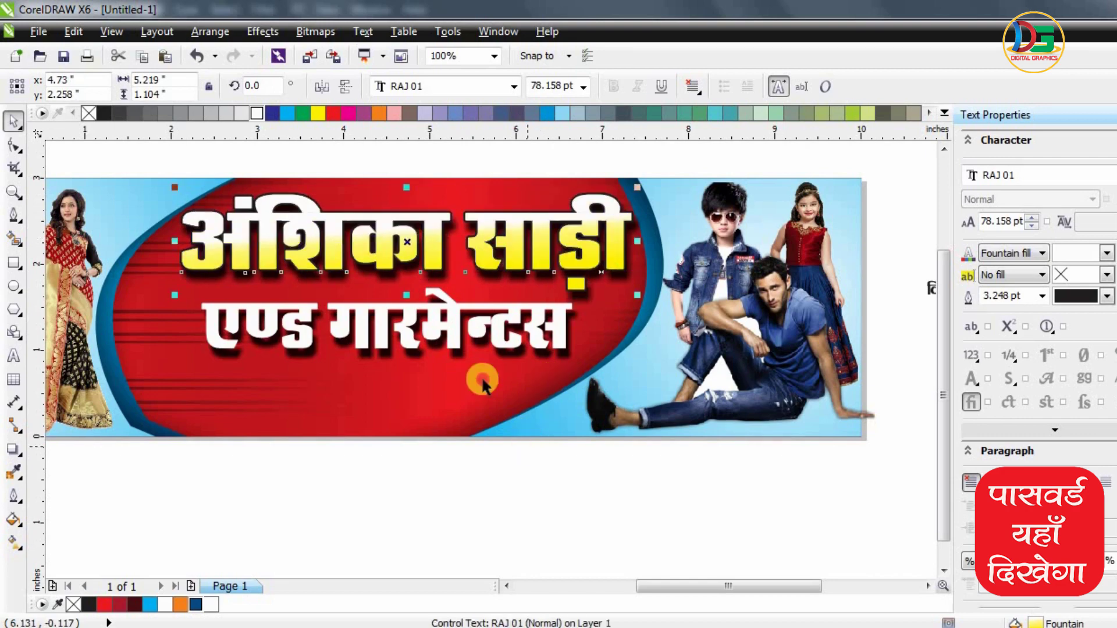
left_click(425, 314)
- Shrink the subtitle slightly and re-centre it beneath the widened title
left_click_drag(425, 314, 412, 311)
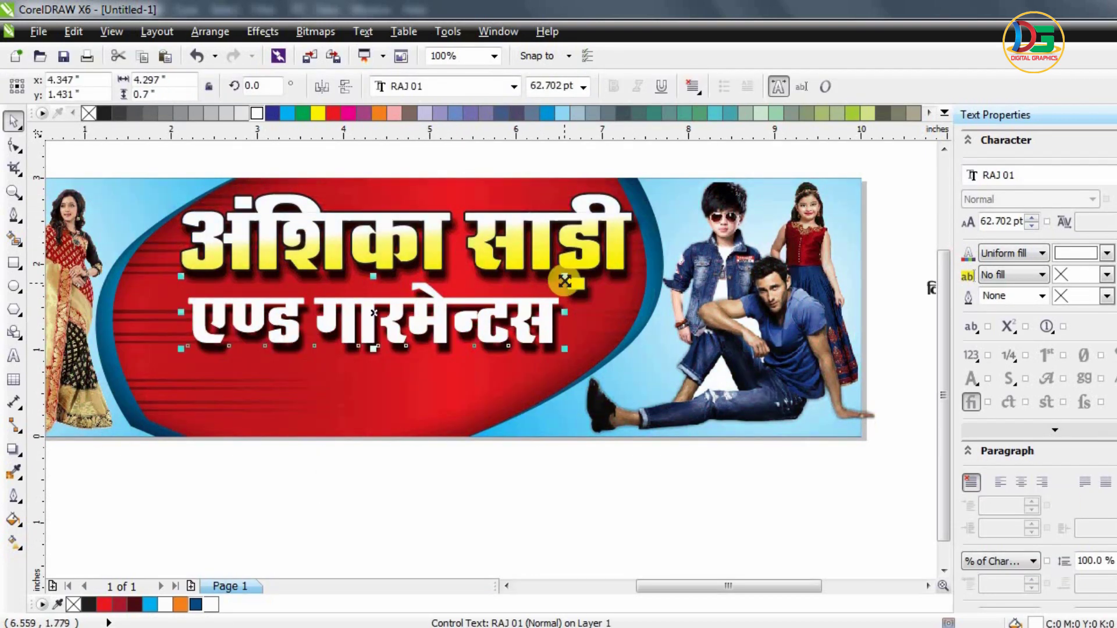
left_click_drag(565, 281, 535, 285)
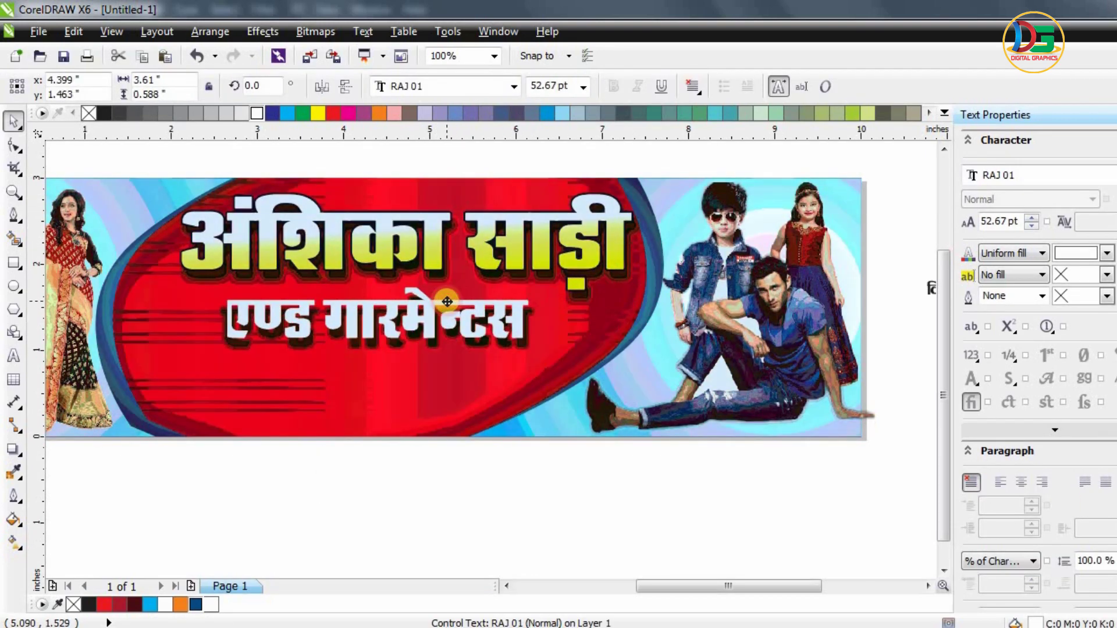
left_click_drag(437, 307, 447, 301)
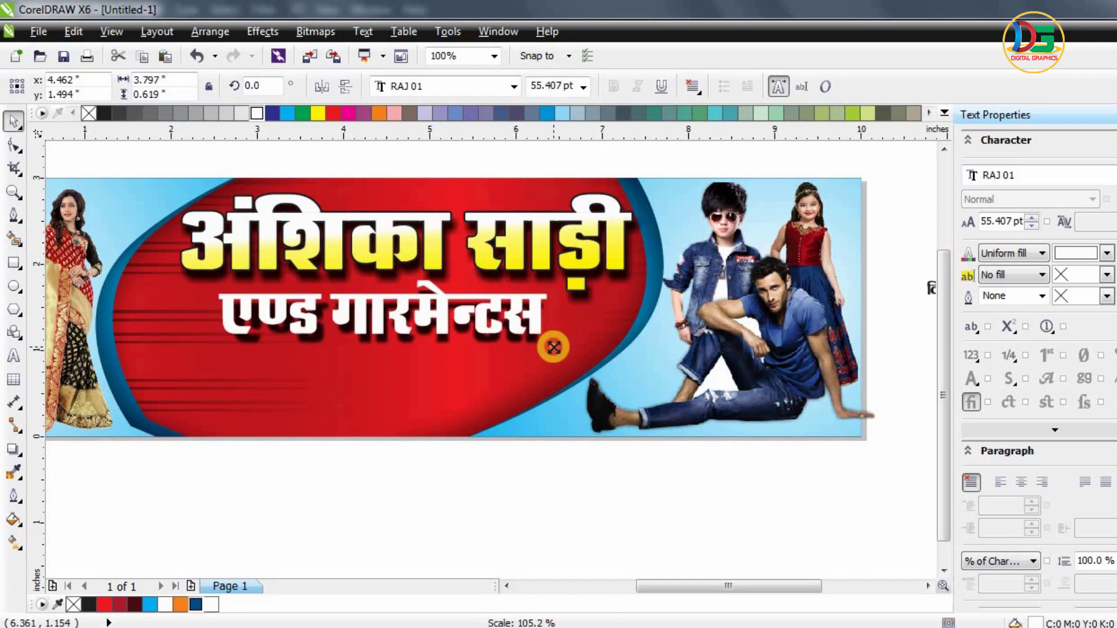
left_click_drag(552, 346, 556, 349)
scroll(367, 302, "up", 1)
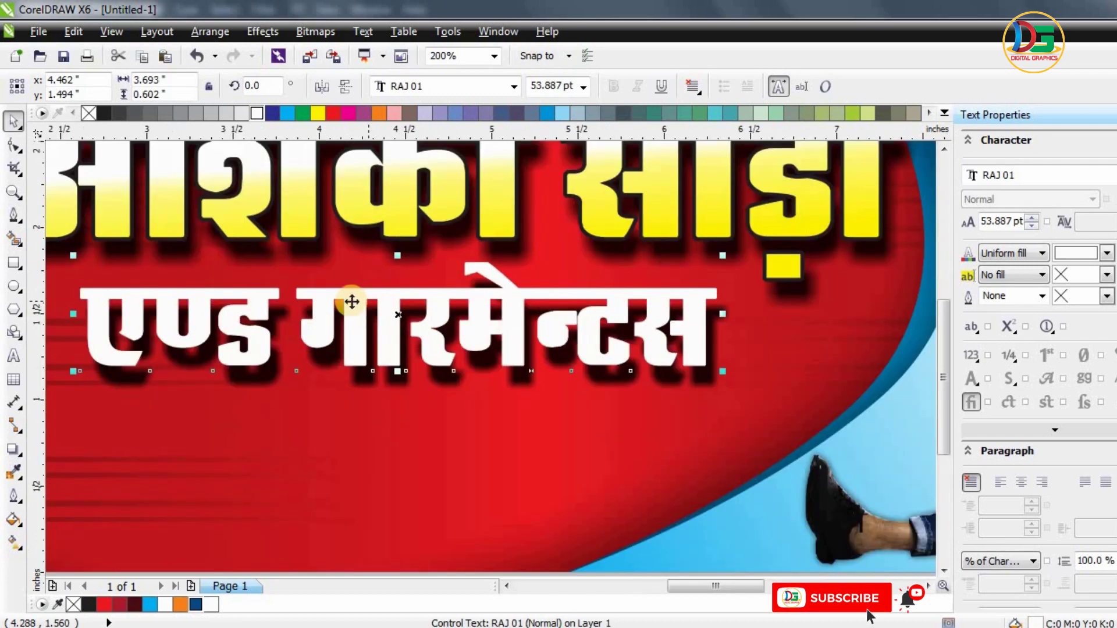
- Pull a drop shadow from the एण्ड गारमेन्टस subtitle, offset just below its letters
left_click(13, 448)
left_click_drag(397, 315, 419, 381)
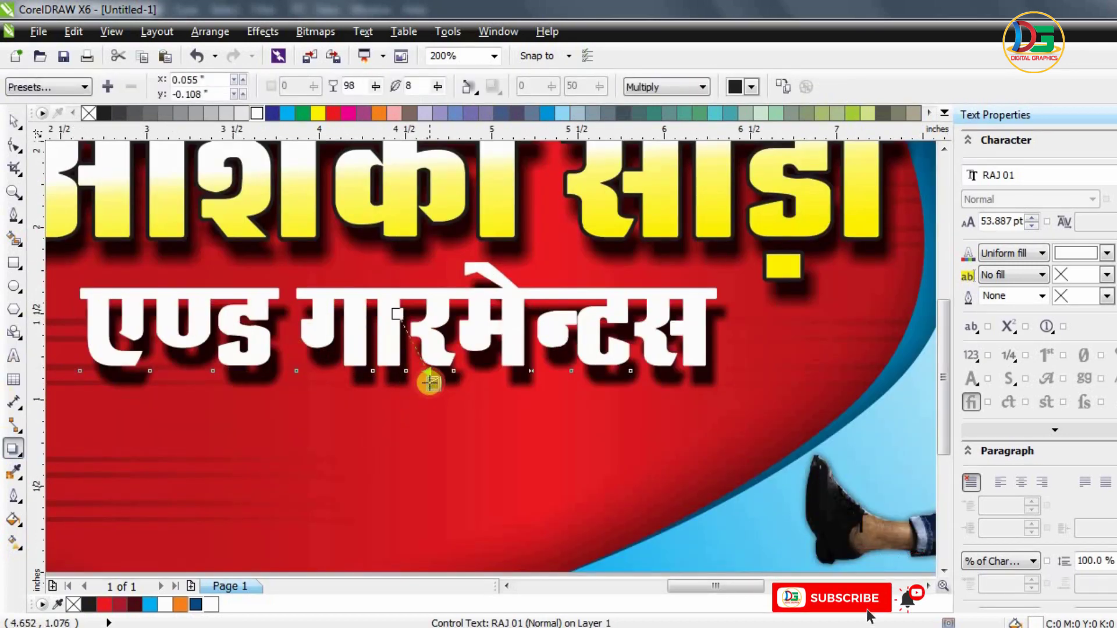
left_click_drag(430, 382, 448, 346)
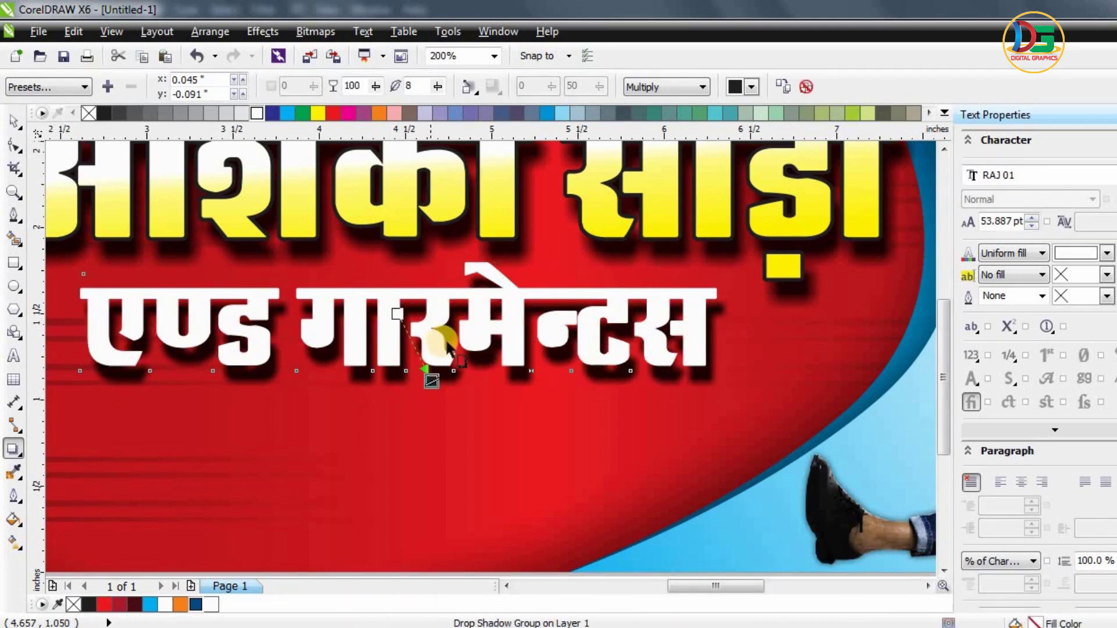
scroll(434, 358, "up", 1)
scroll(424, 421, "up", 1)
scroll(443, 407, "up", 1)
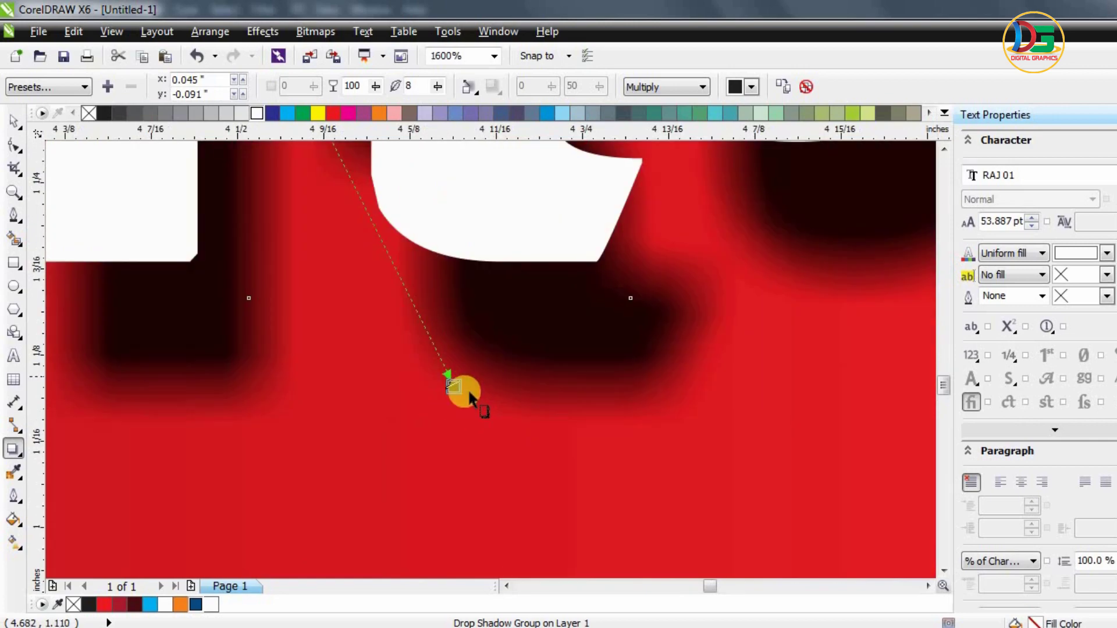
scroll(456, 379, "down", 1)
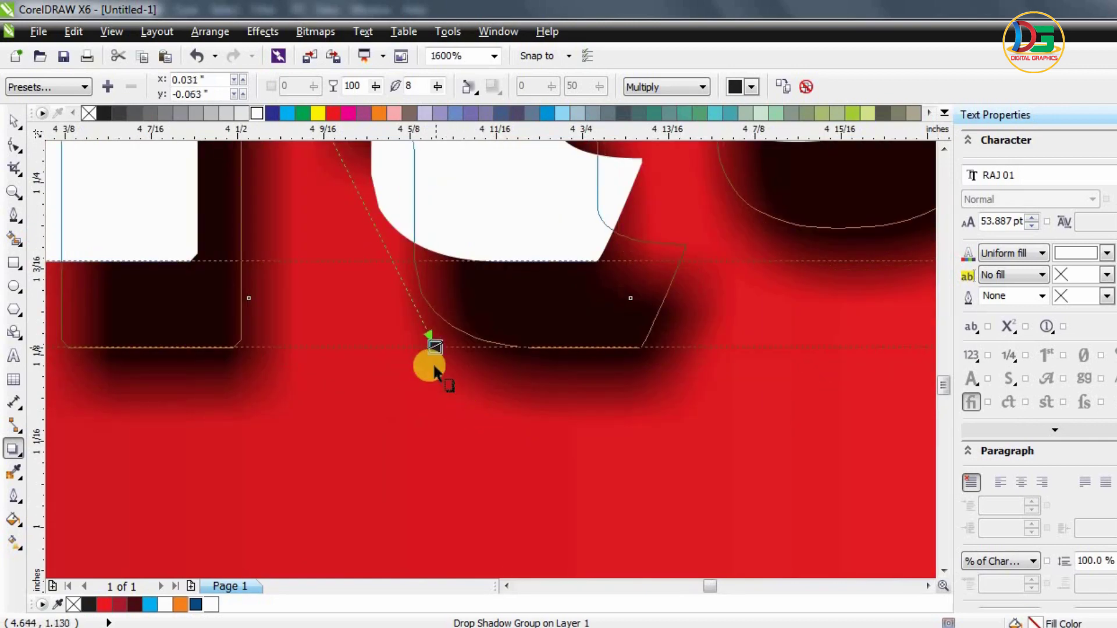
scroll(429, 369, "down", 1)
scroll(482, 343, "down", 2)
scroll(349, 320, "up", 1)
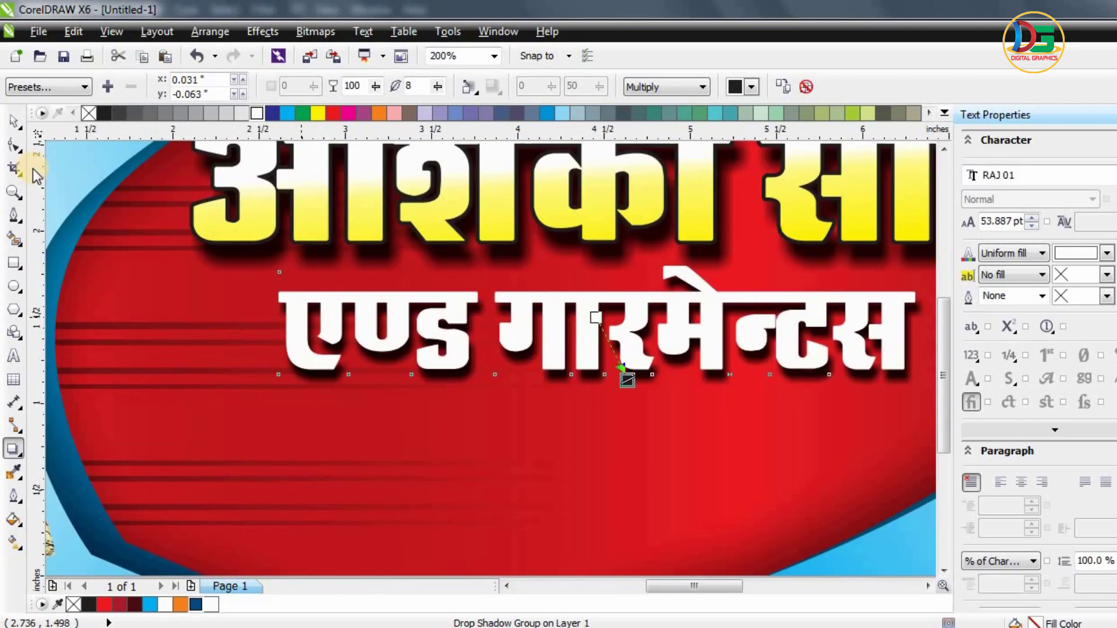
left_click(17, 123)
scroll(199, 292, "down", 1)
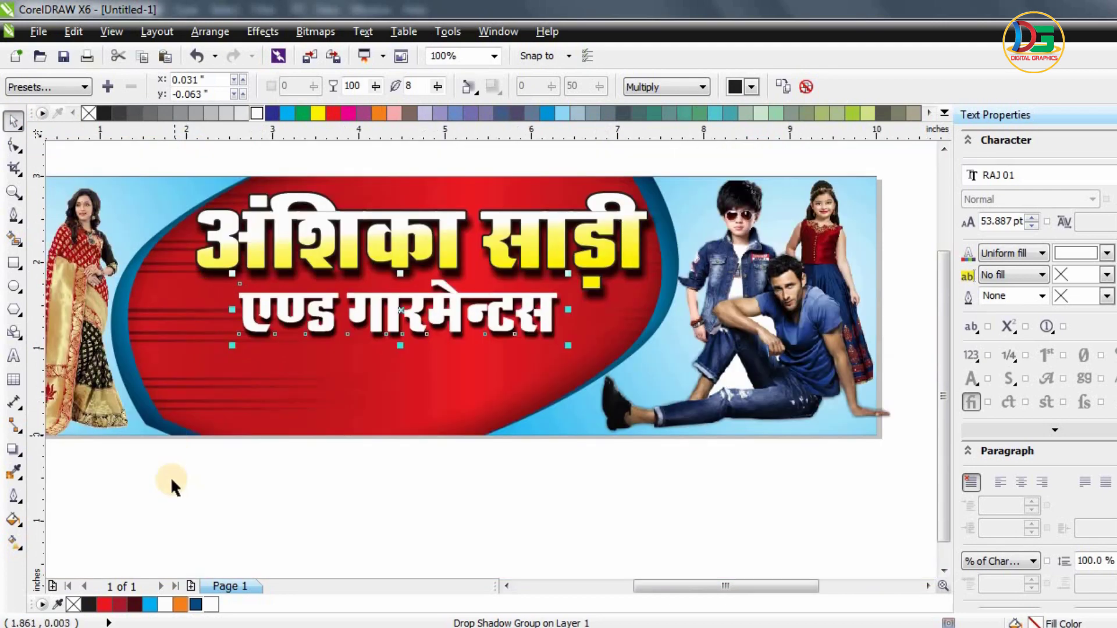
- Inside the banner's PowerClip, move the blue curves slightly down and left
left_click(167, 354)
left_click(197, 380, "ctrl")
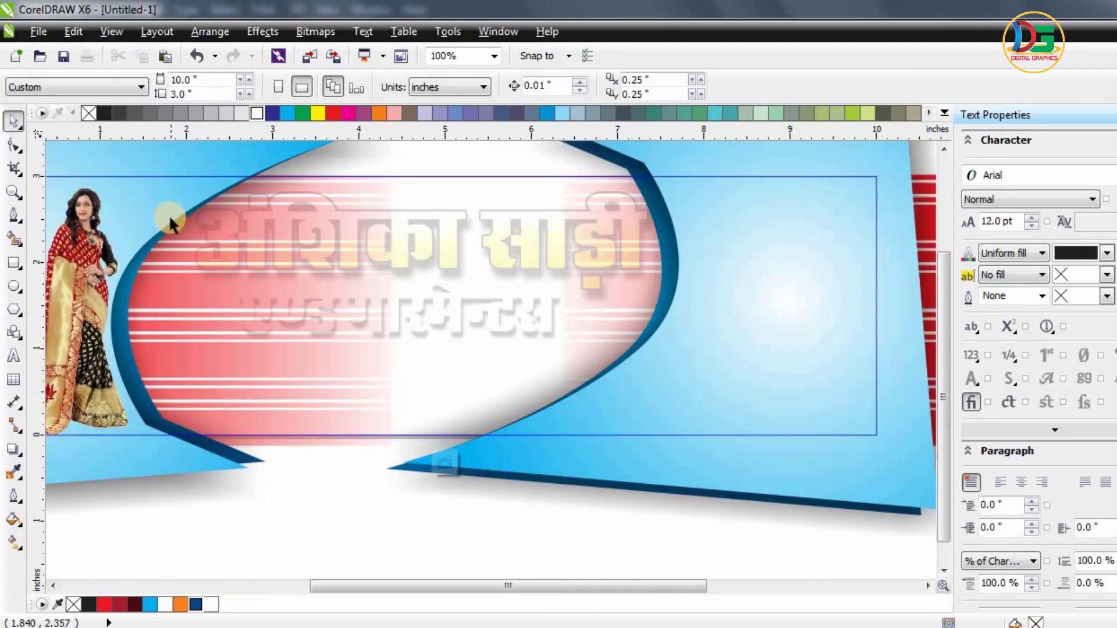
left_click(168, 215)
left_click_drag(263, 153, 268, 160)
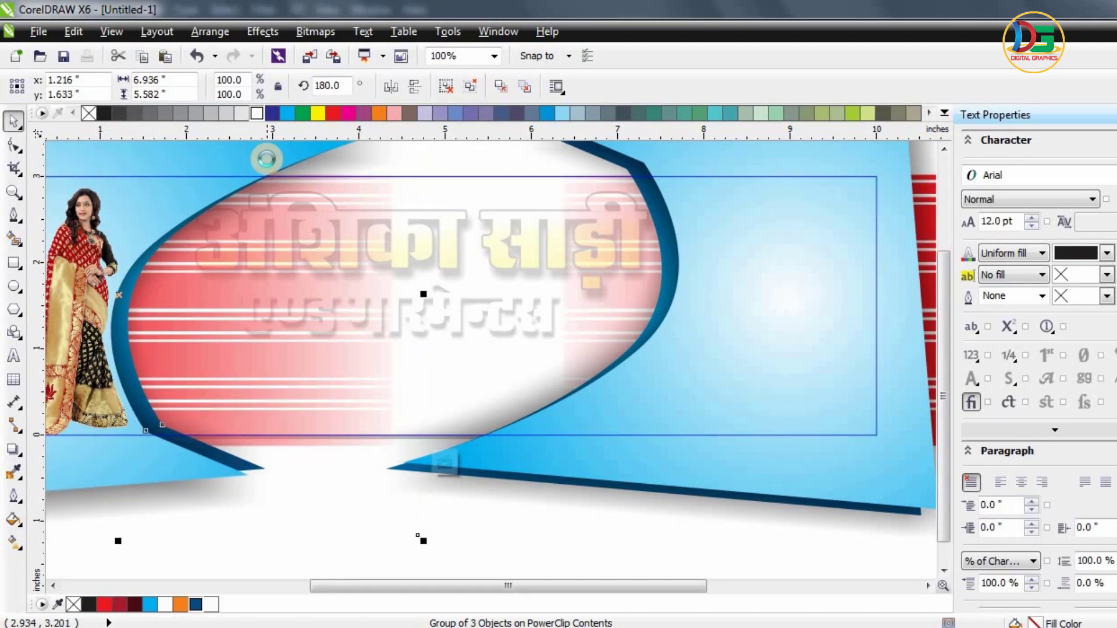
left_click_drag(268, 159, 268, 169)
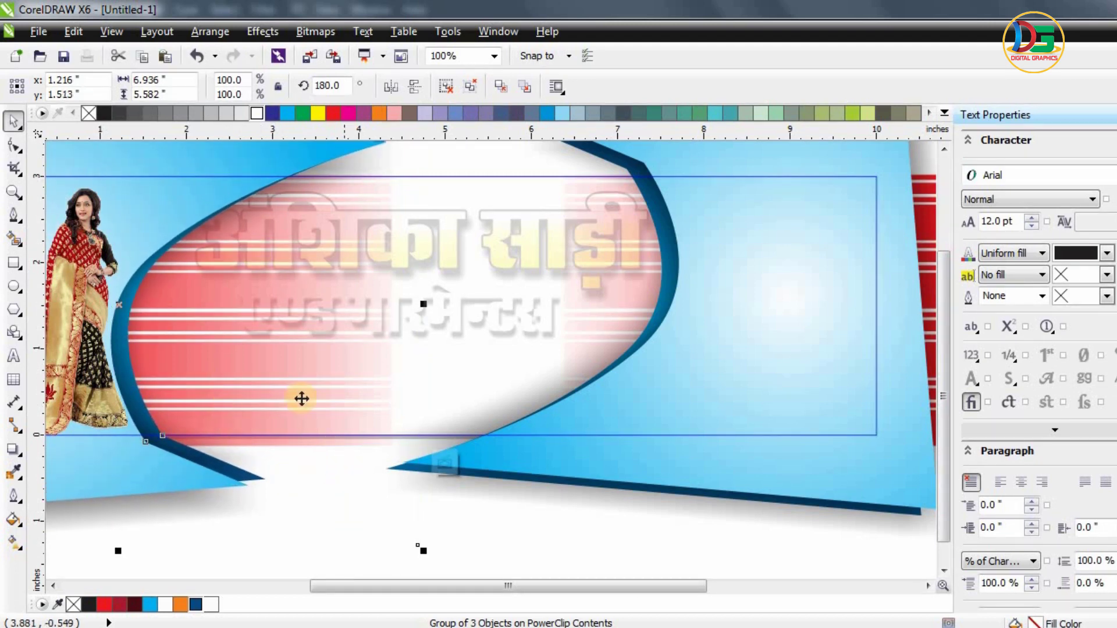
scroll(299, 396, "down", 1)
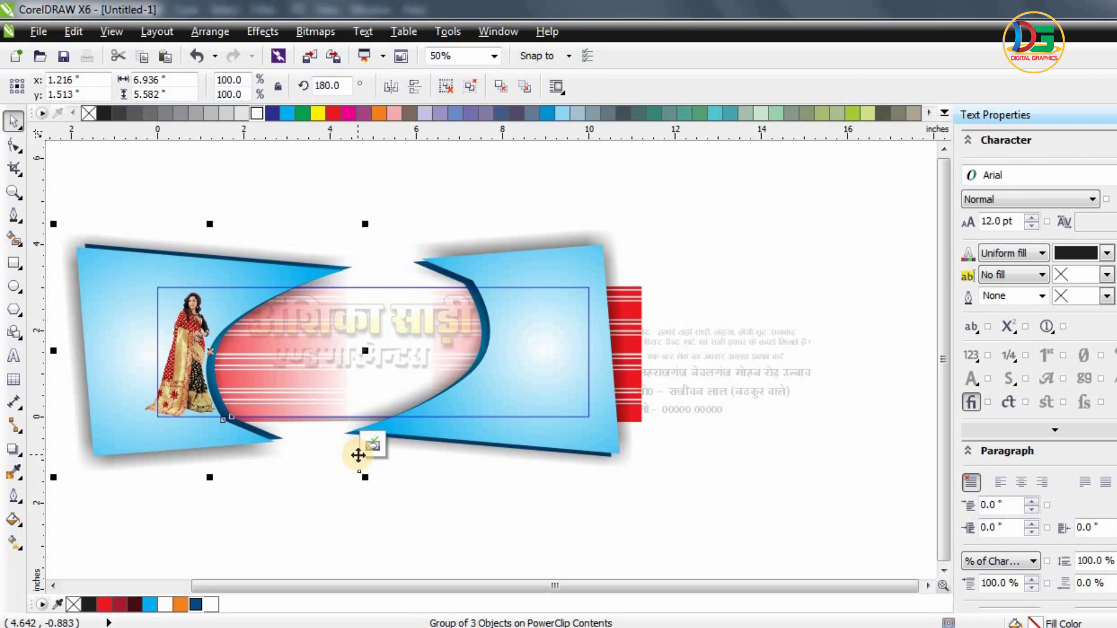
left_click_drag(358, 455, 356, 456)
left_click(373, 446)
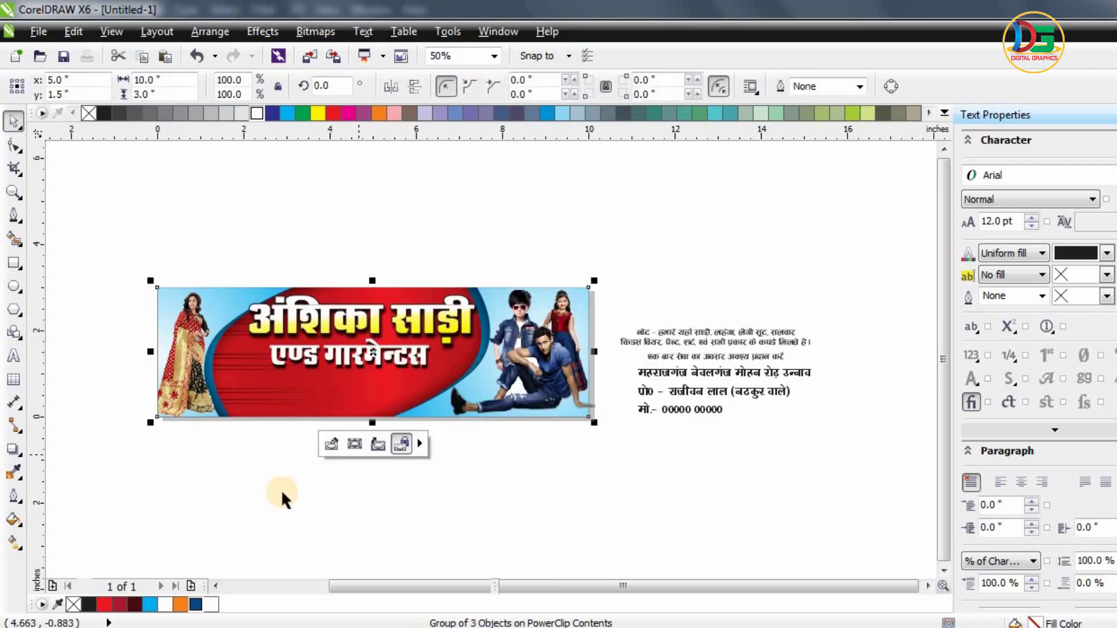
scroll(232, 302, "up", 1)
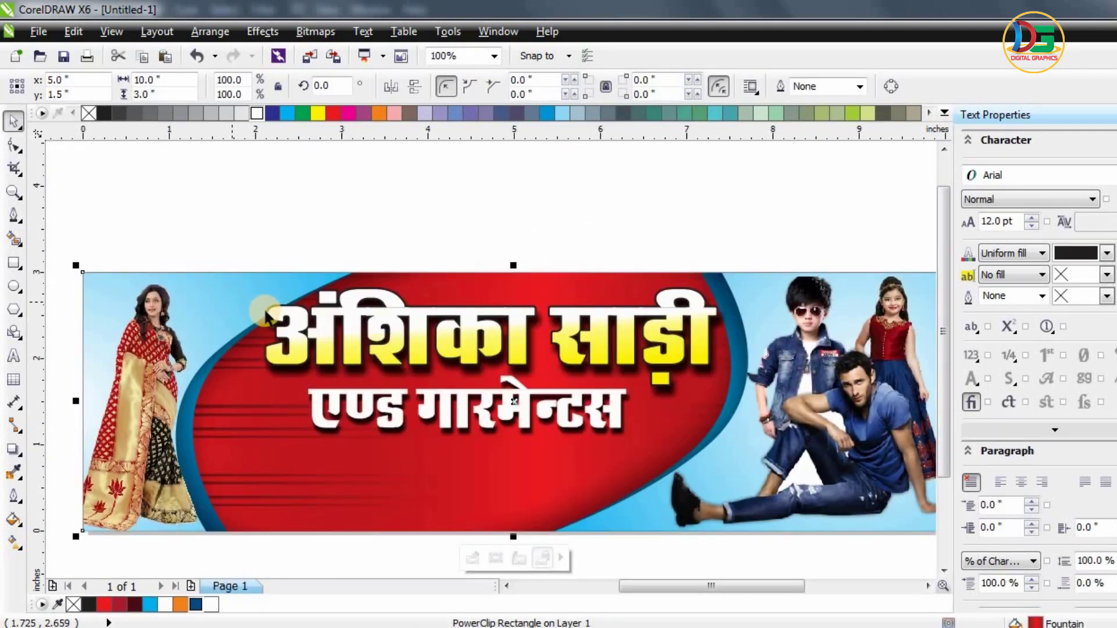
- Narrow the अंशिका साड़ी title by dragging its left side inward
left_click(263, 334)
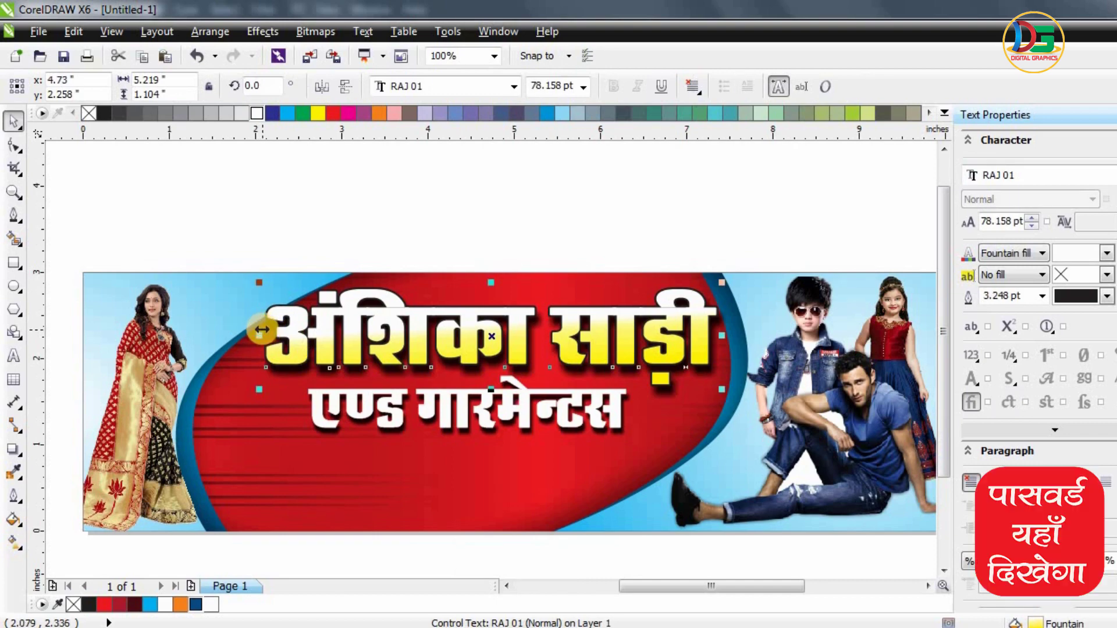
scroll(260, 334, "down", 1)
scroll(261, 330, "up", 1)
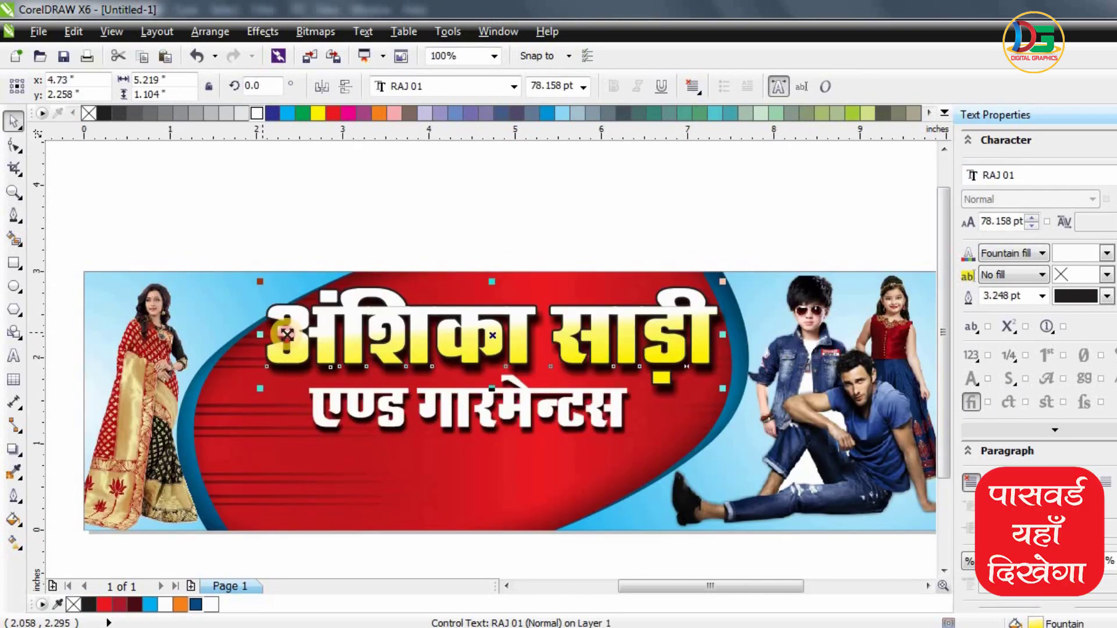
left_click_drag(260, 332, 301, 333)
left_click(302, 233)
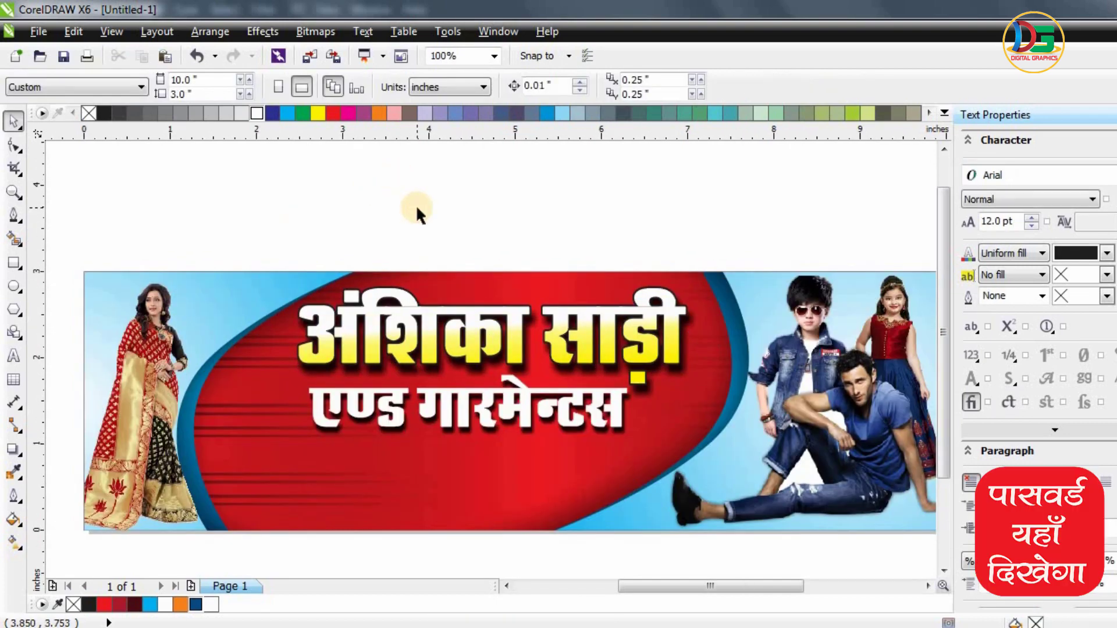
scroll(416, 204, "down", 1)
scroll(433, 287, "up", 1)
left_click(464, 338)
scroll(413, 203, "down", 1)
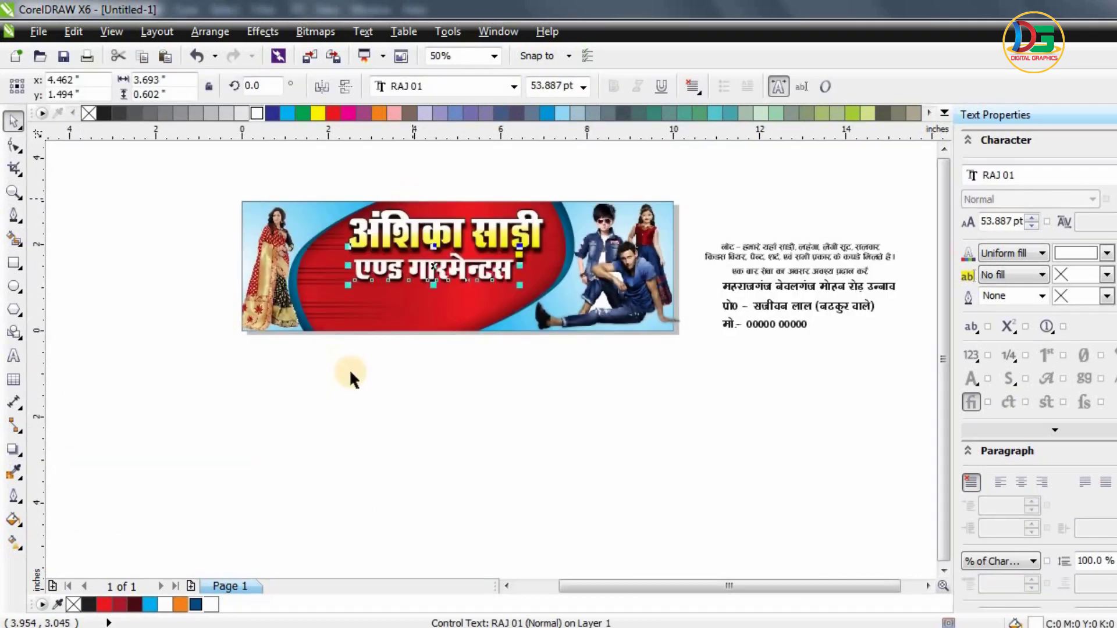
left_click(381, 369)
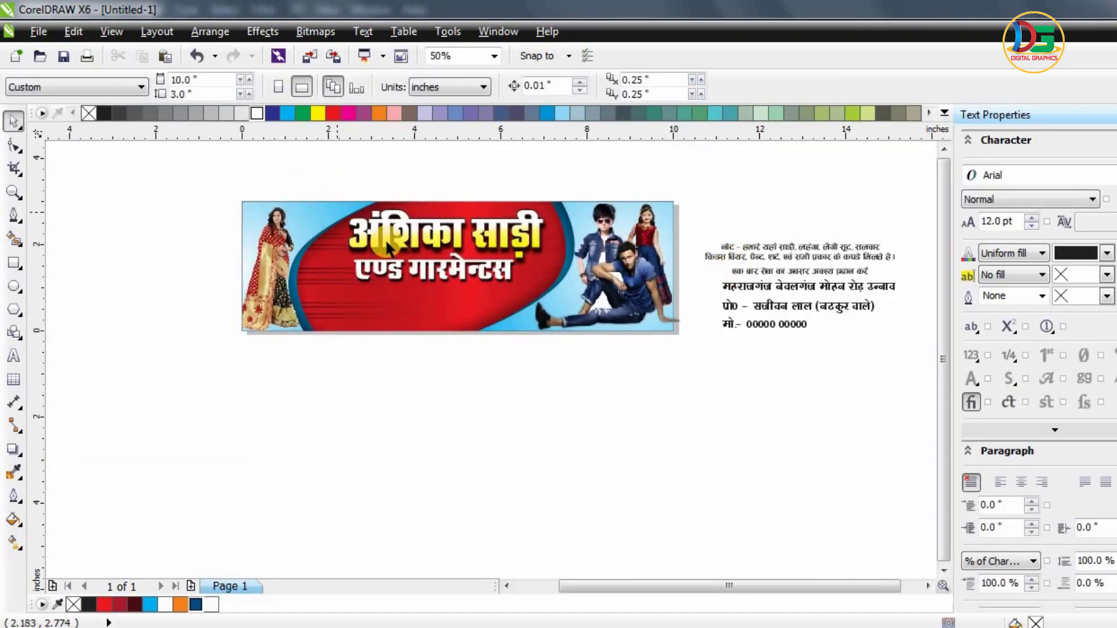
scroll(385, 239, "up", 1)
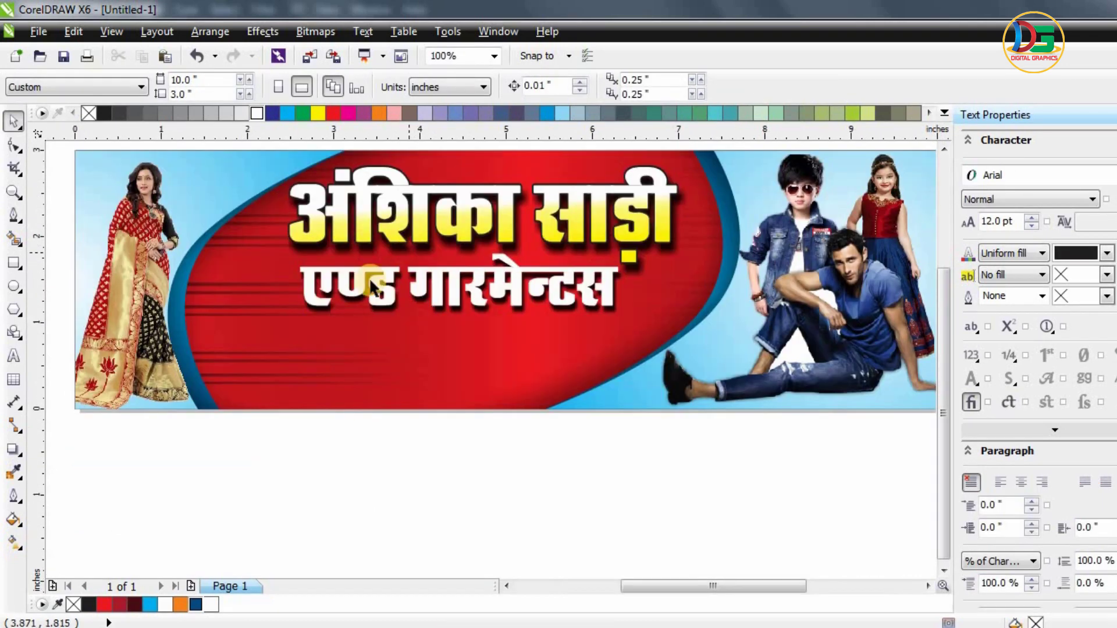
- Draw a wide ellipse spanning the banner's lower edge
left_click(14, 286)
mouse_move(126, 521)
left_mouse_down()
mouse_move(864, 349)
mouse_move(774, 359)
left_mouse_up()
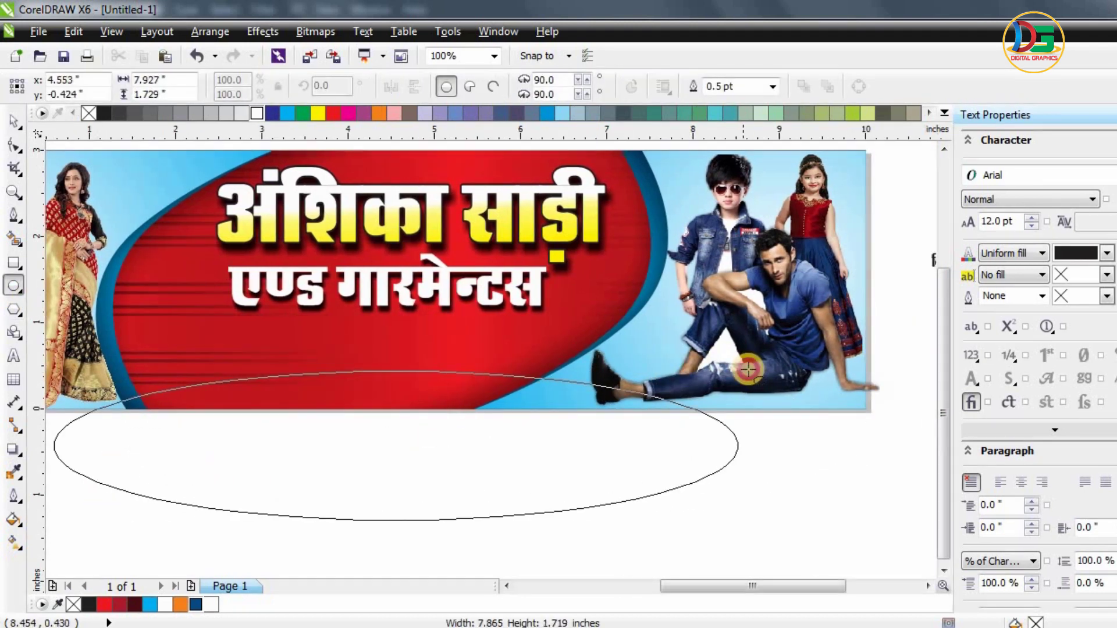
left_click_drag(773, 359, 794, 355)
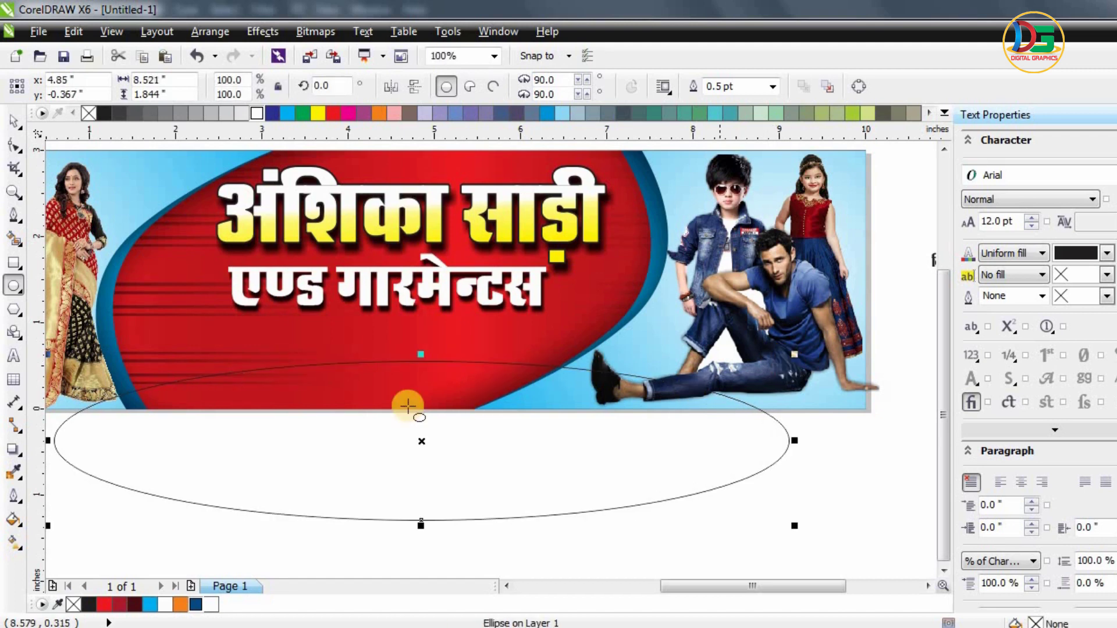
- Fill the ellipse with a linear dark blue–cyan–dark blue gradient
left_click(14, 542)
mouse_move(115, 396)
left_mouse_down()
mouse_move(539, 401)
mouse_move(539, 386)
left_mouse_up()
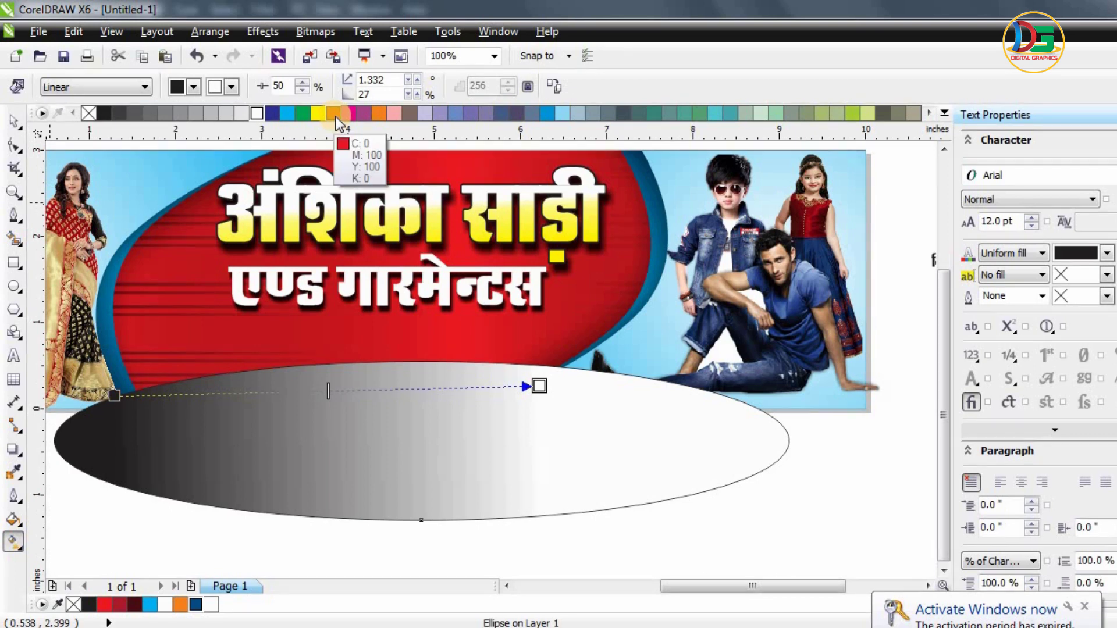
mouse_move(291, 114)
left_mouse_down()
mouse_move(364, 405)
mouse_move(361, 391)
left_mouse_up()
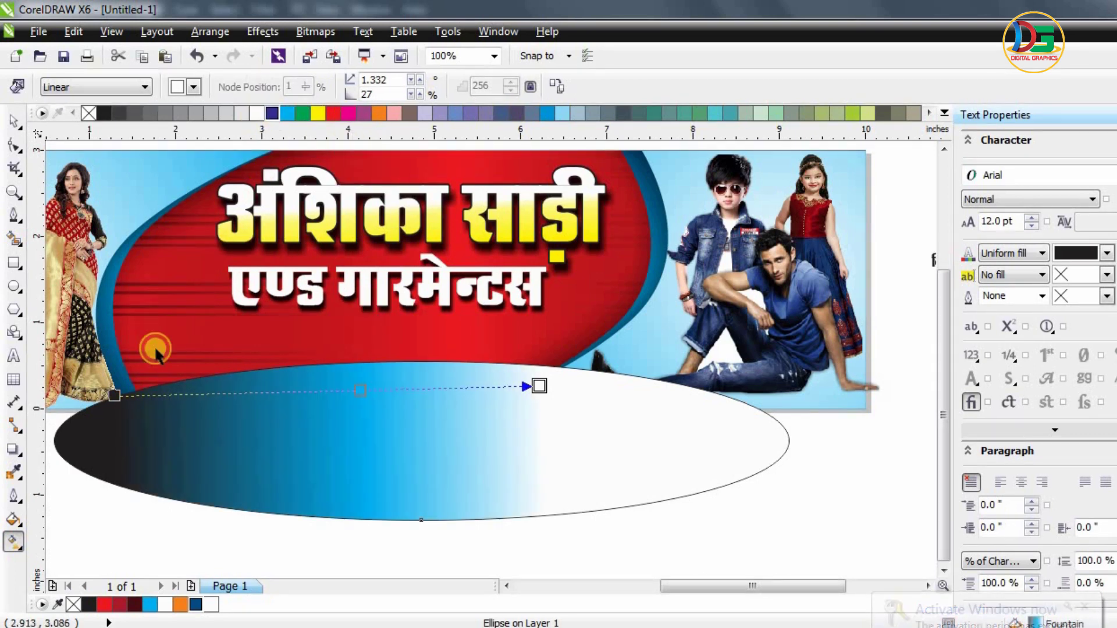
left_click(117, 394)
left_click_drag(125, 395, 125, 395)
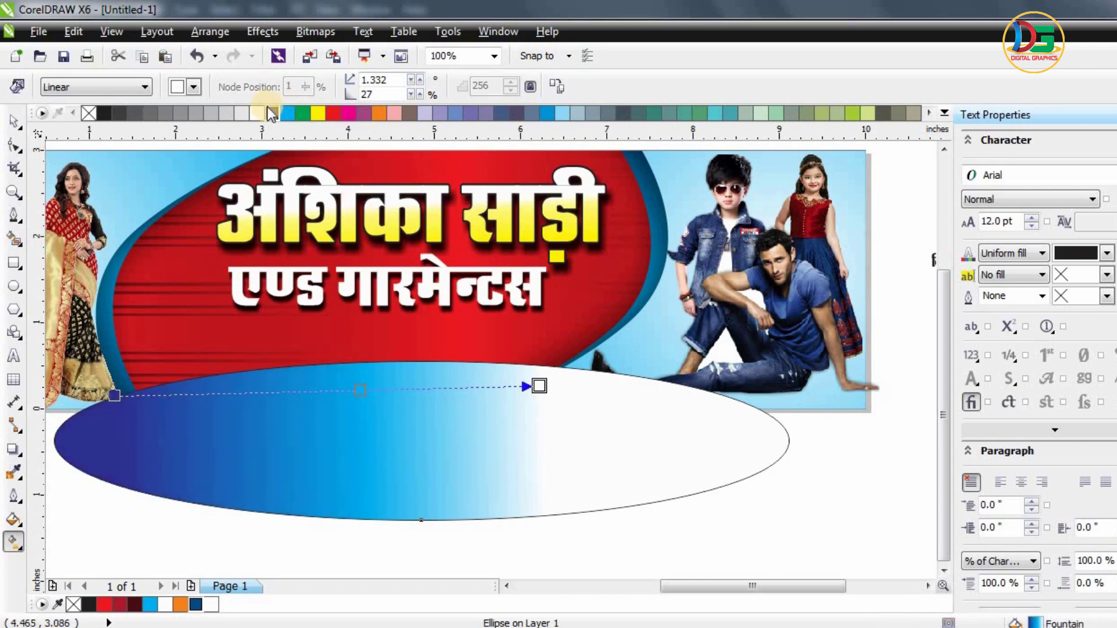
left_click_drag(272, 113, 540, 387)
left_click_drag(540, 384, 540, 384)
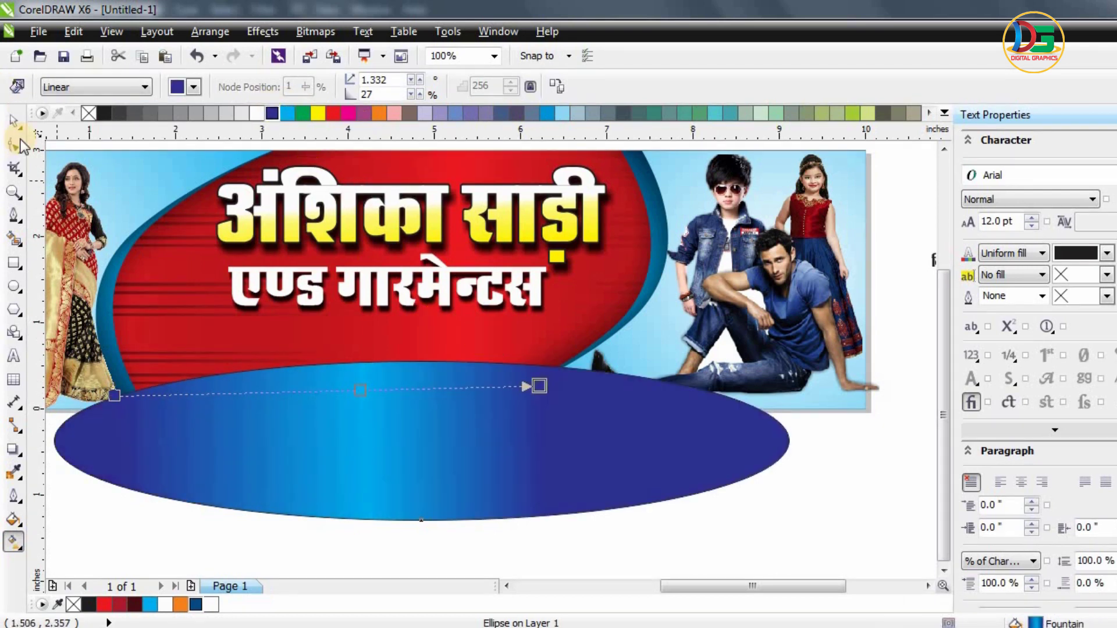
left_click(13, 122)
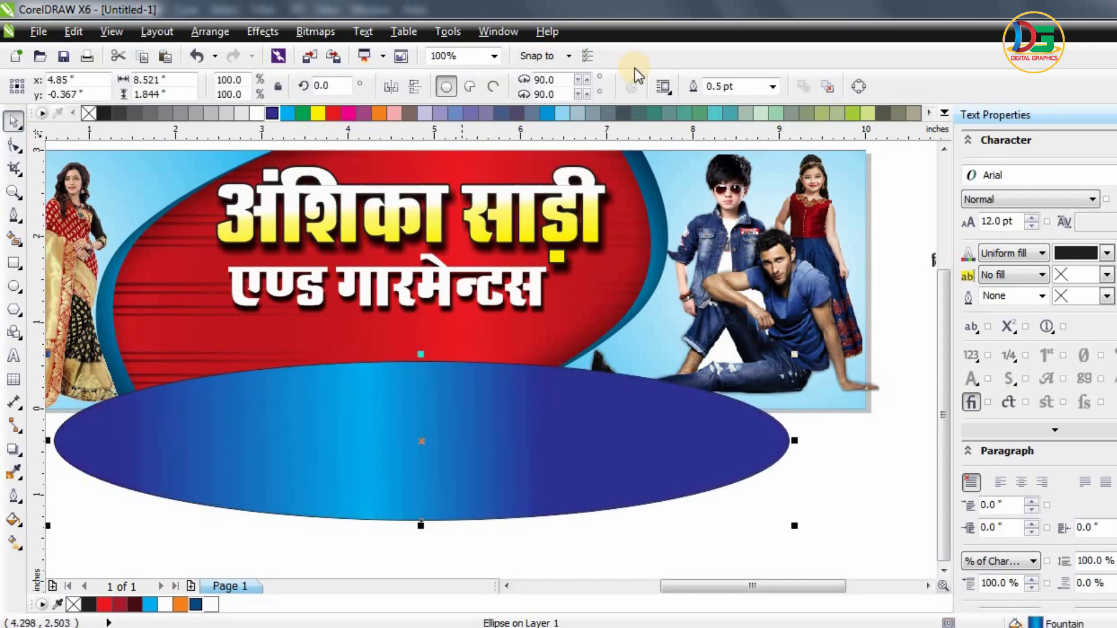
left_click(773, 86)
- Remove the ellipse outlines, shift the ellipse left and bring it forward
left_click(724, 108)
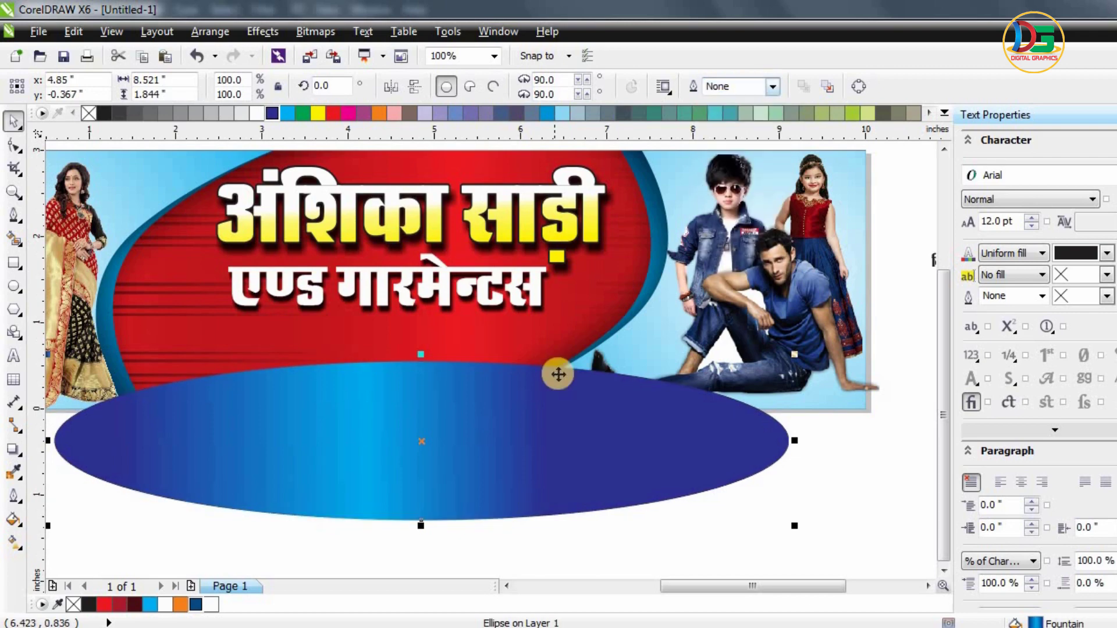
left_click_drag(536, 390, 501, 384)
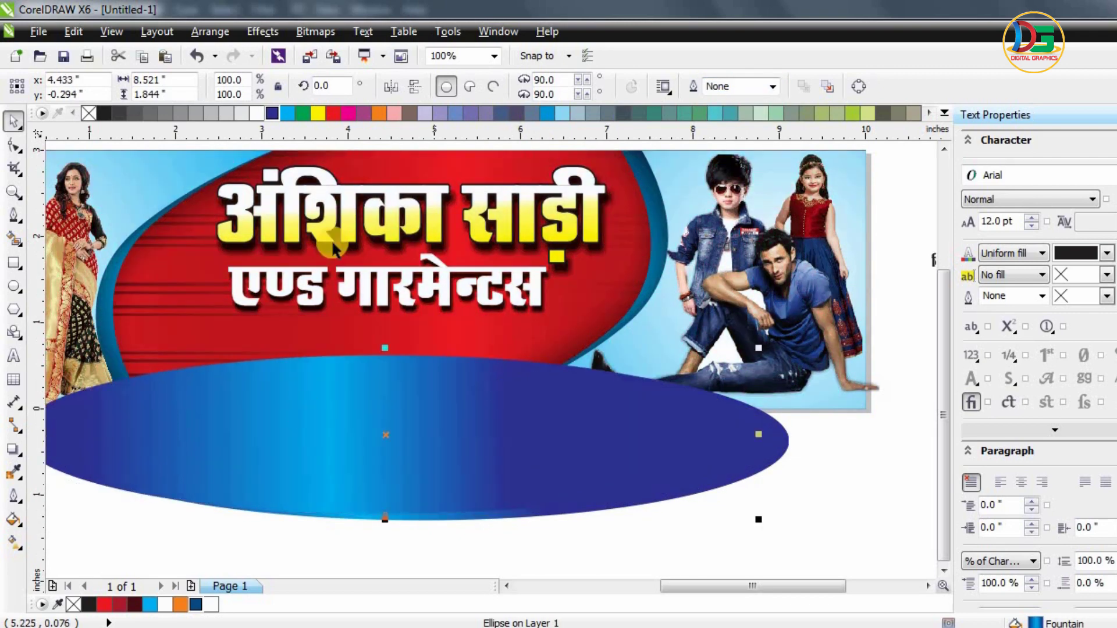
right_click(155, 603)
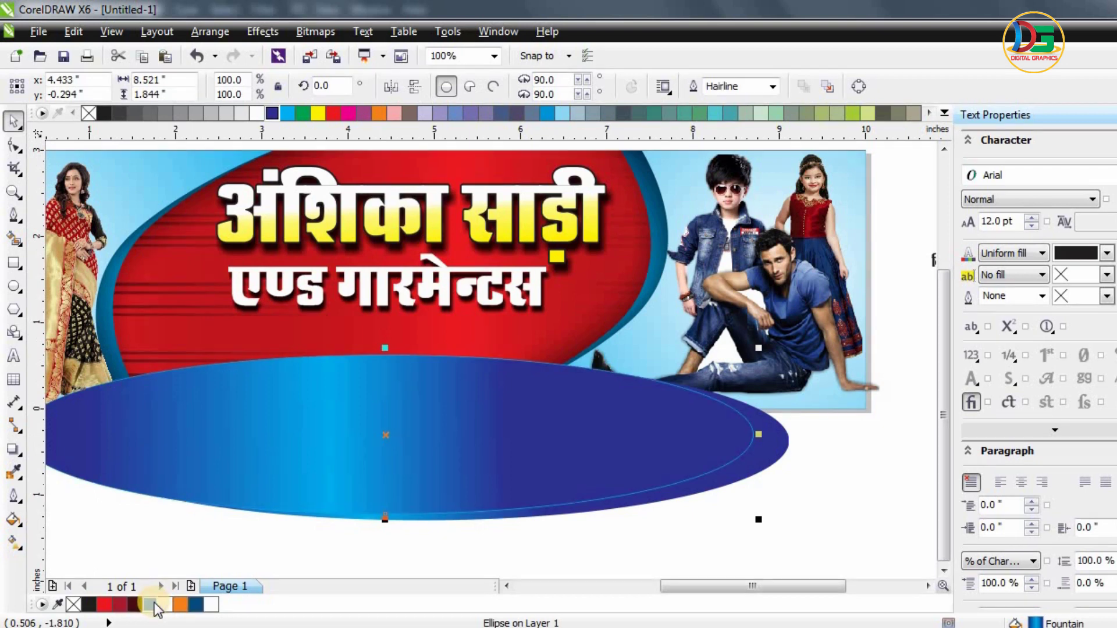
right_click(152, 605)
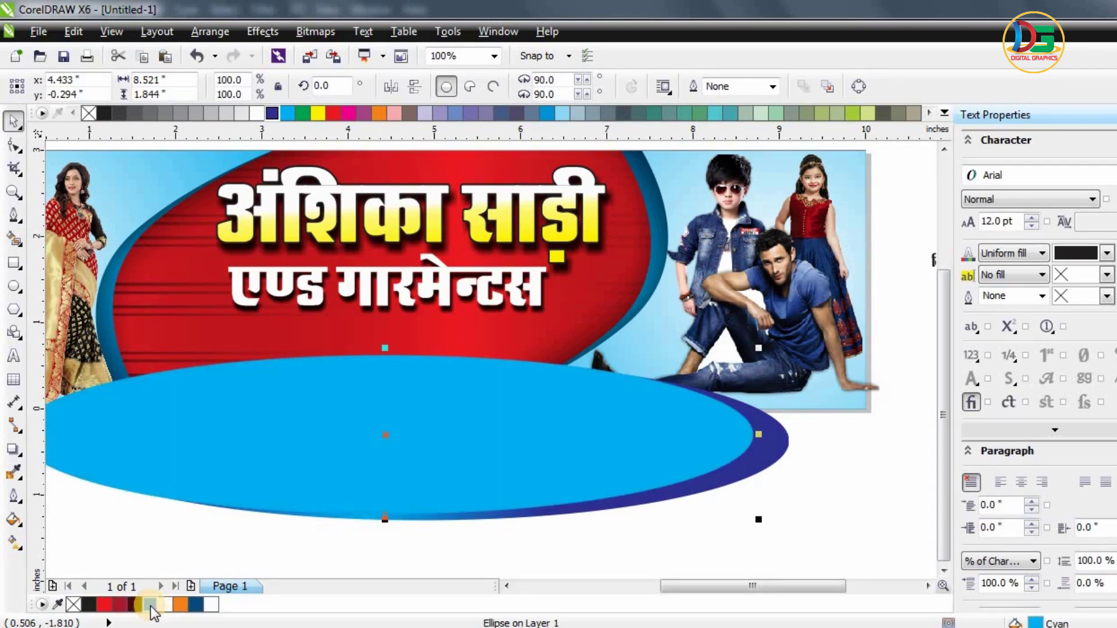
key("ctrl+Page_Up")
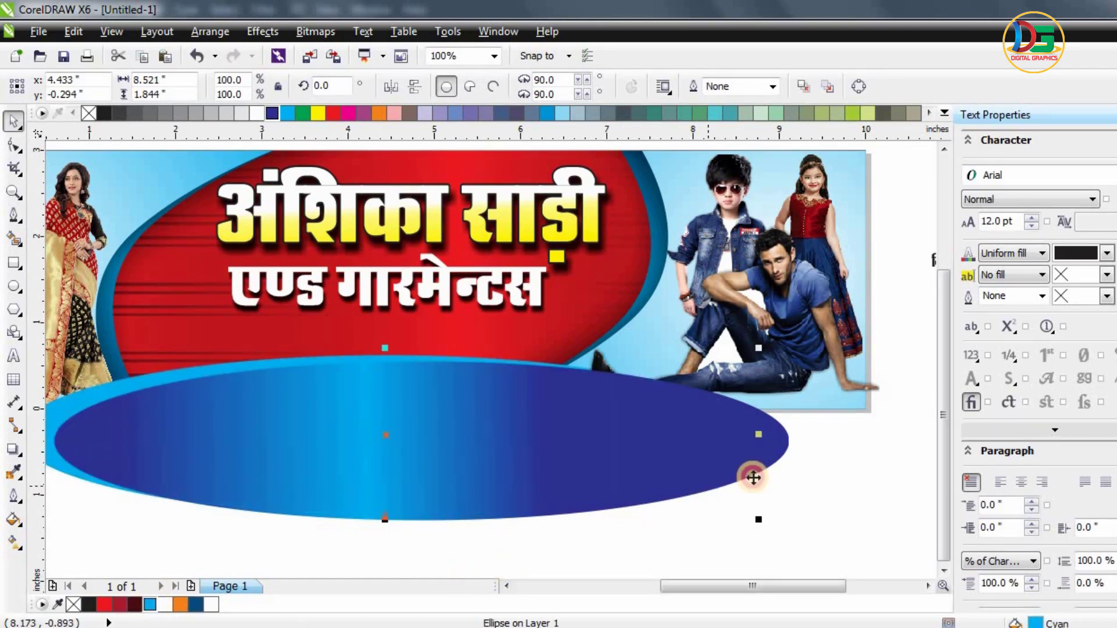
- Select both gradient ellipses and group them
left_click(750, 473)
left_click_drag(829, 460, 386, 611)
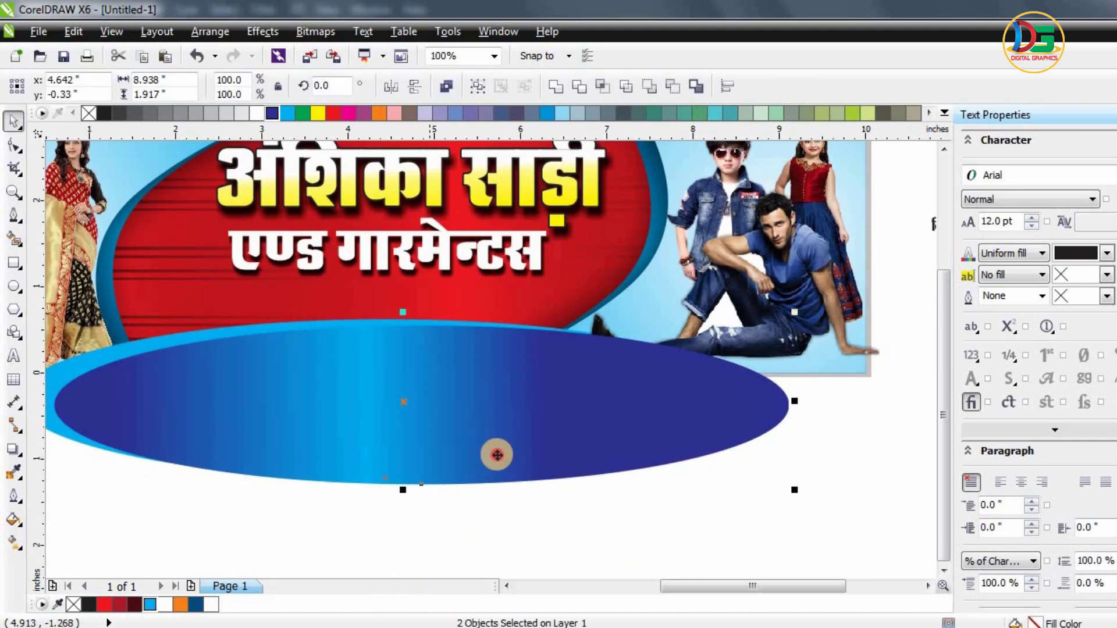
left_click_drag(455, 407, 540, 504)
key("ctrl+z")
key("ctrl+g")
- PowerClip the ellipse group inside the banner rectangle as a bottom band
right_click(499, 437)
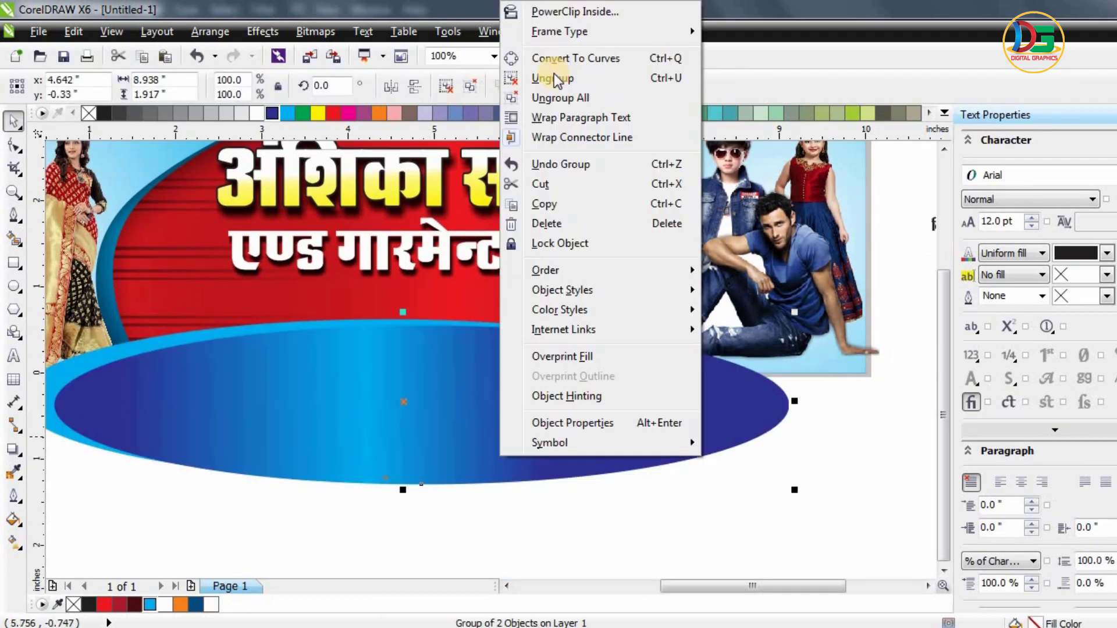
left_click(598, 16)
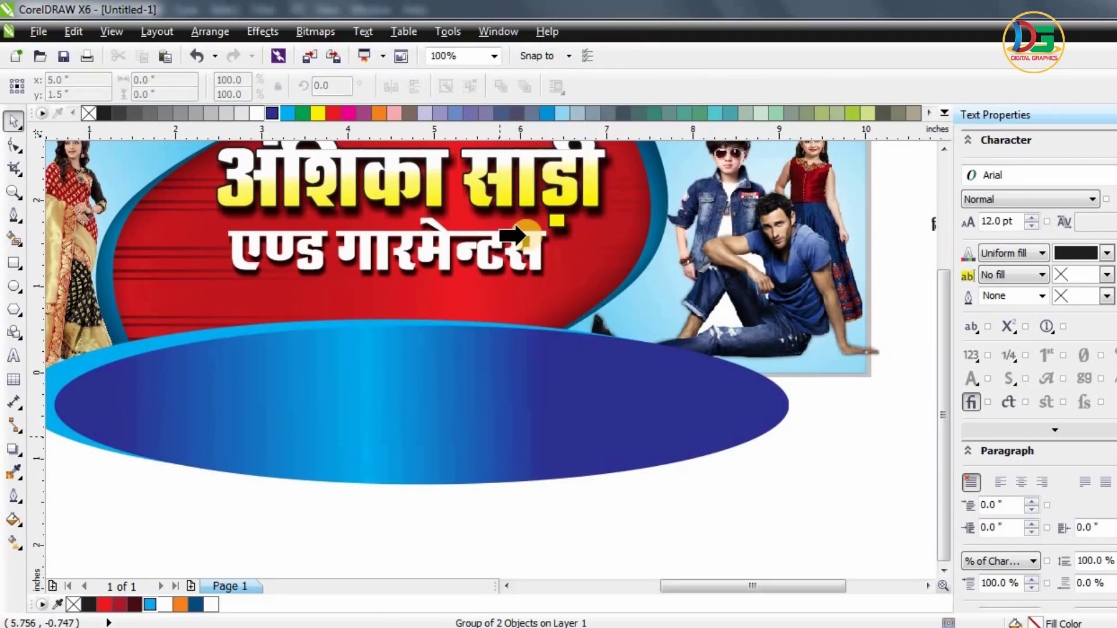
left_click(551, 317)
left_click(399, 402)
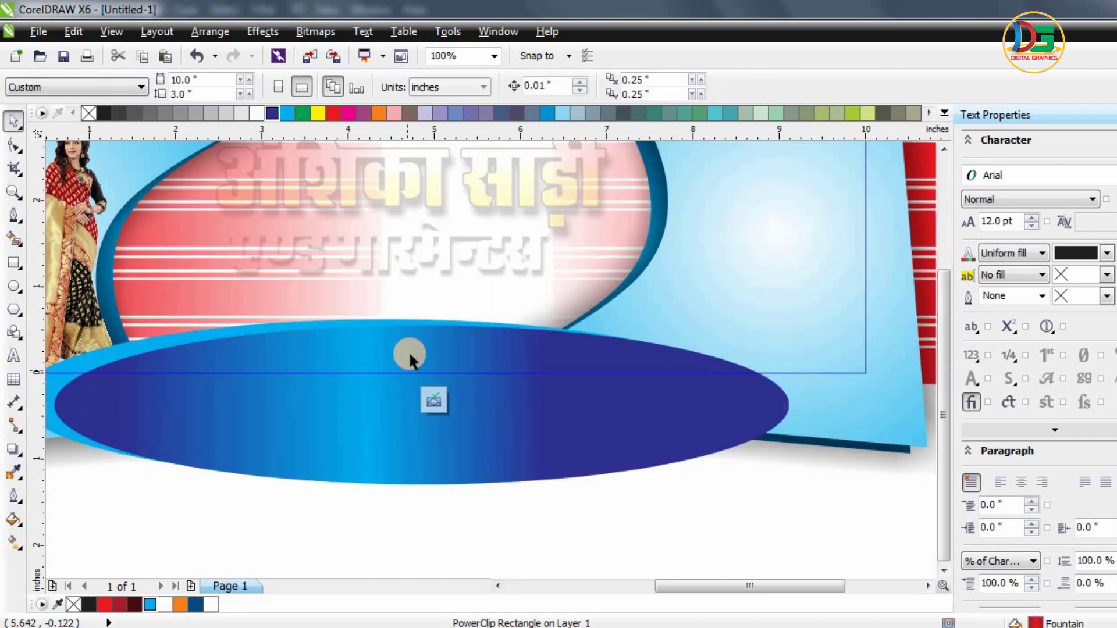
left_click(409, 351)
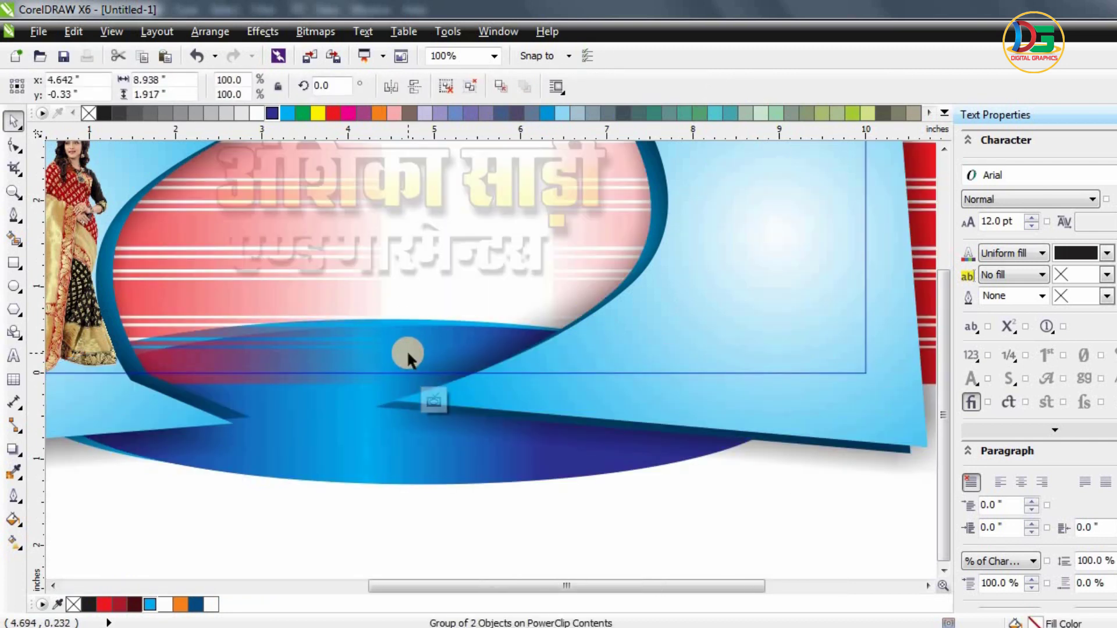
left_click(434, 401)
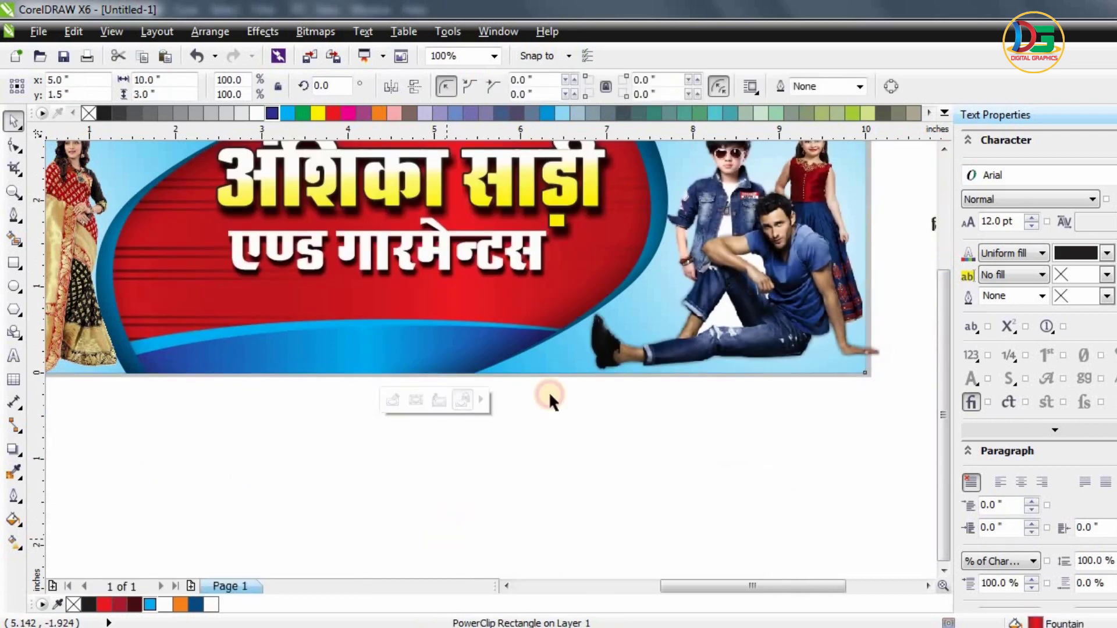
left_click(549, 392)
scroll(549, 392, "down", 1)
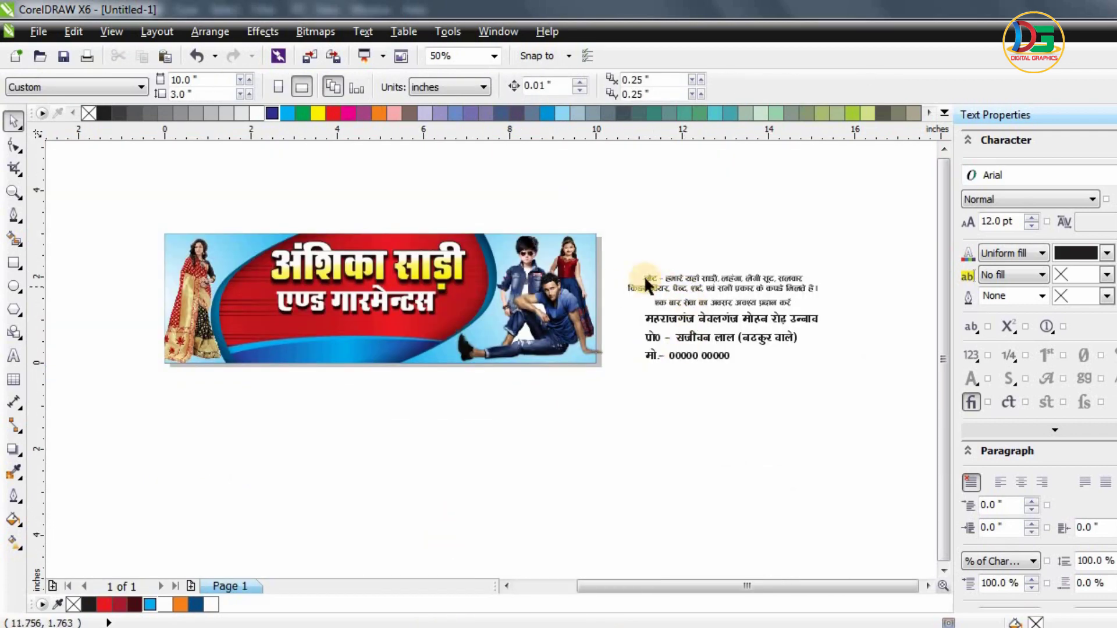
- Move the tagline onto the blue band and the shrunken note text below the subtitle
left_click_drag(657, 302, 267, 347)
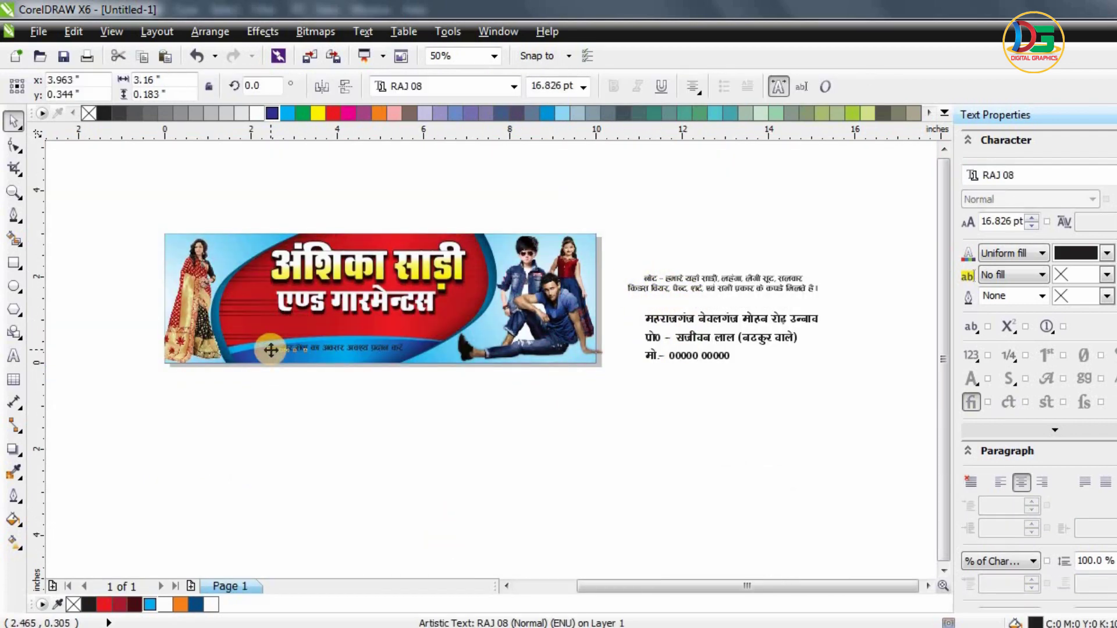
scroll(267, 347, "up", 1)
scroll(318, 345, "down", 1)
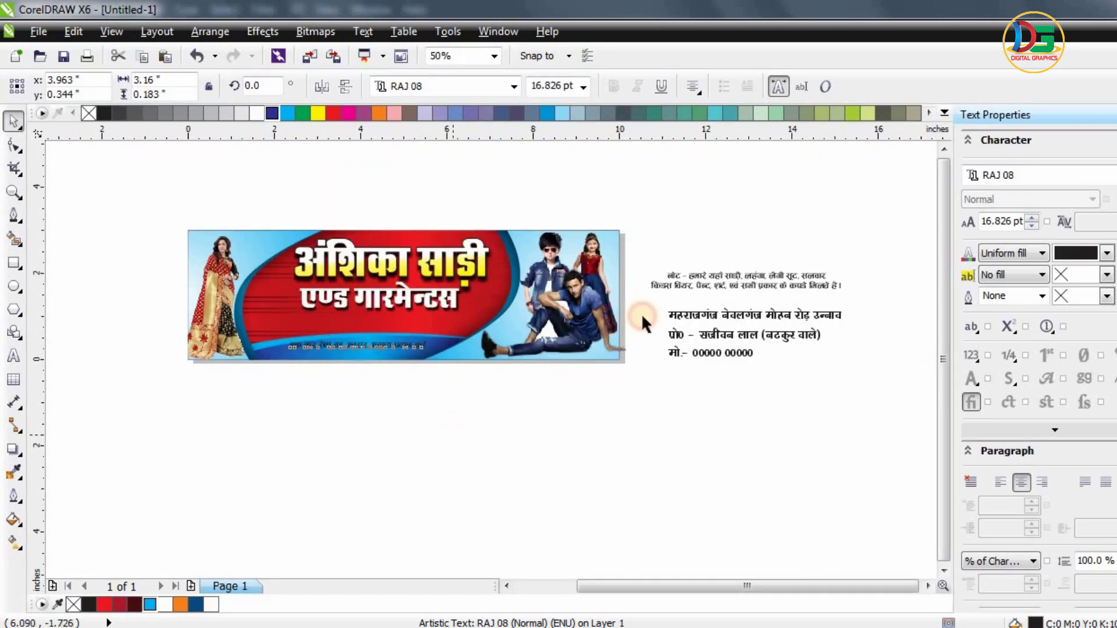
left_click(641, 313)
left_click_drag(674, 285, 305, 327)
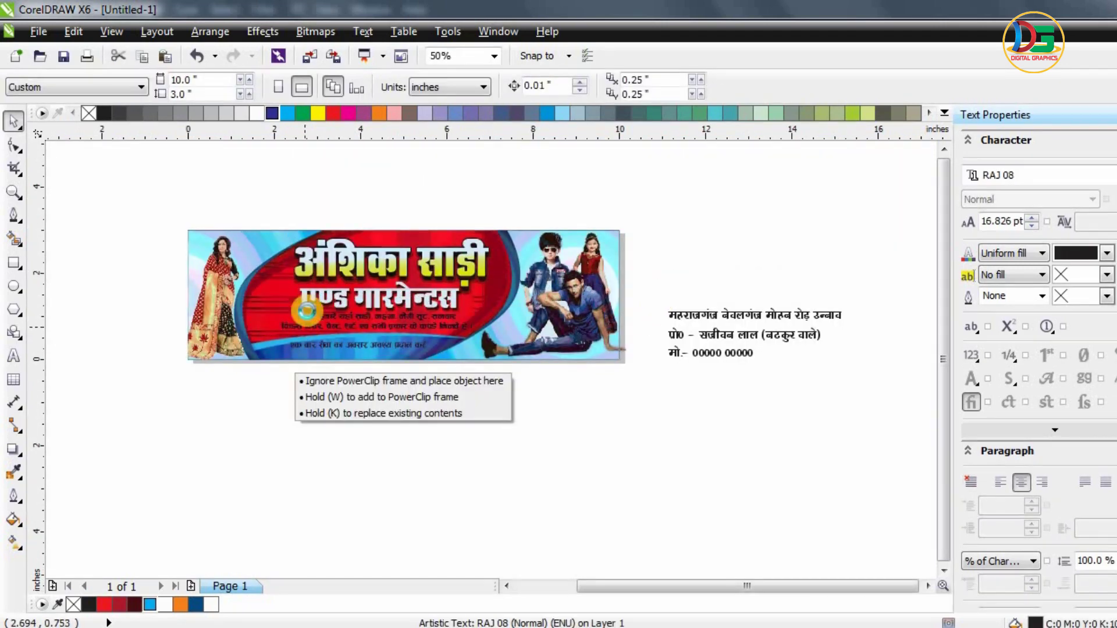
scroll(305, 327, "up", 1)
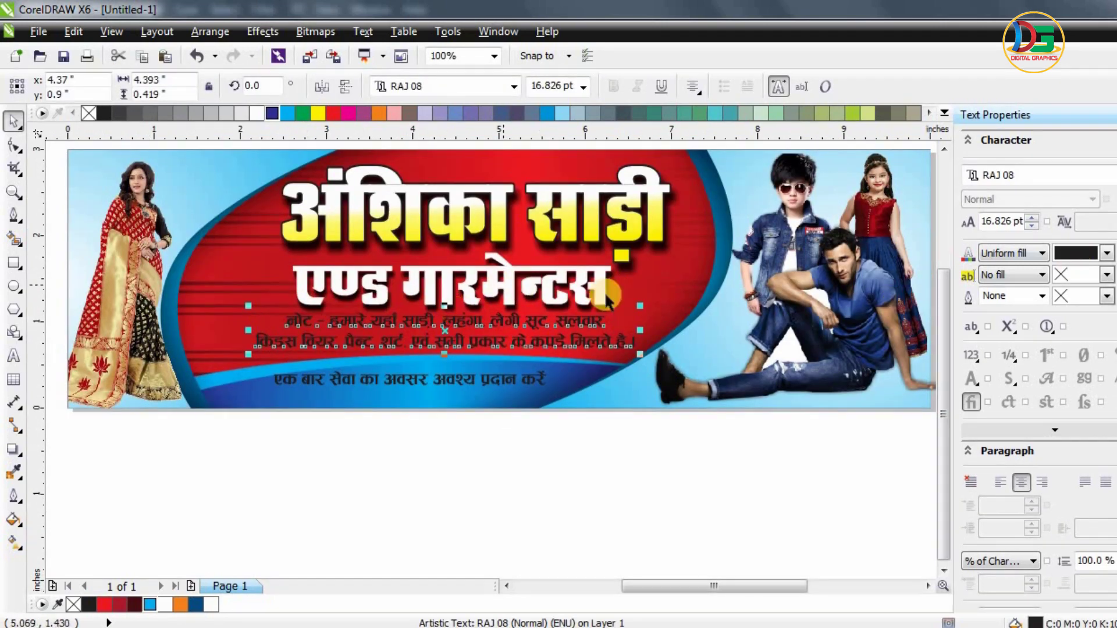
mouse_move(642, 306)
left_mouse_down()
mouse_move(616, 306)
mouse_move(585, 520)
left_mouse_up()
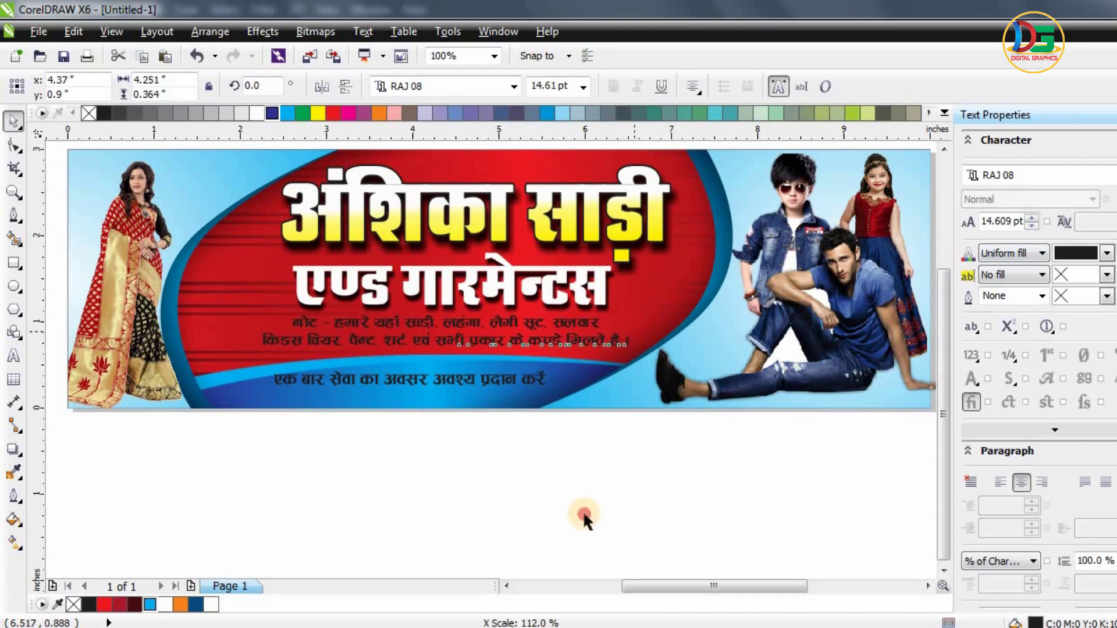
- Stretch the एण्ड गारमेन्टस subtitle wider to the left and nudge it up
left_click(287, 286)
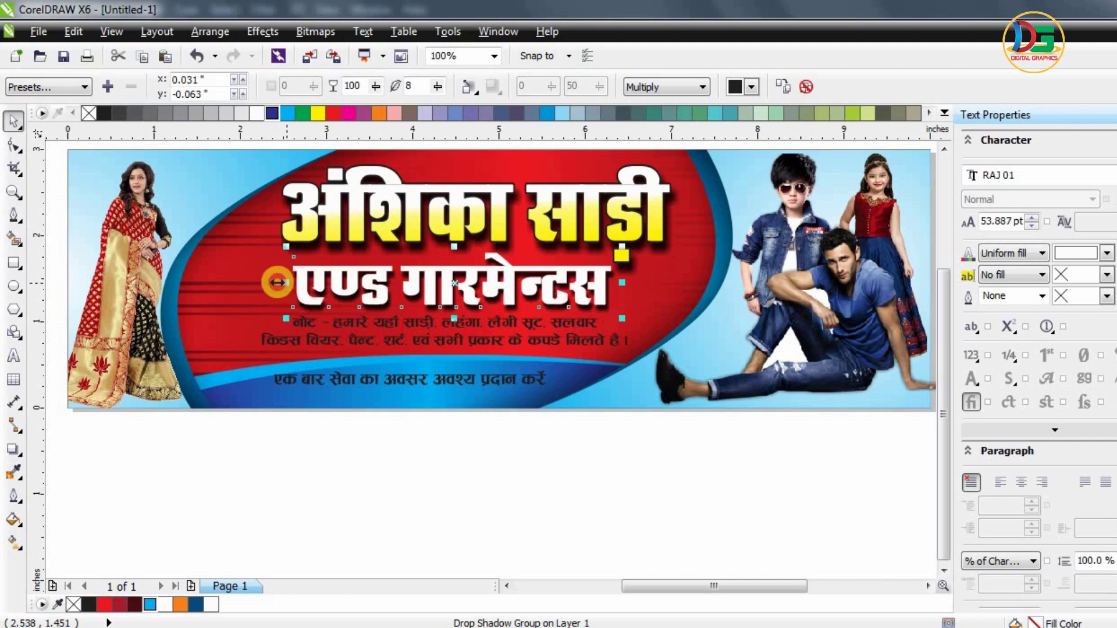
left_click_drag(278, 282, 203, 282)
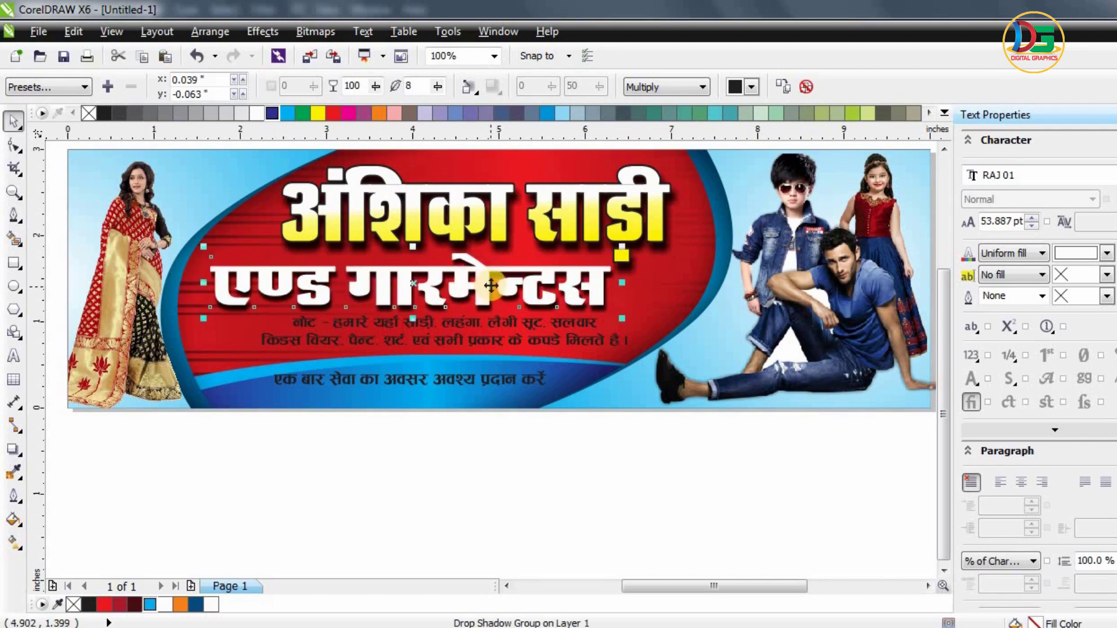
left_click_drag(484, 281, 478, 278)
left_click(527, 459)
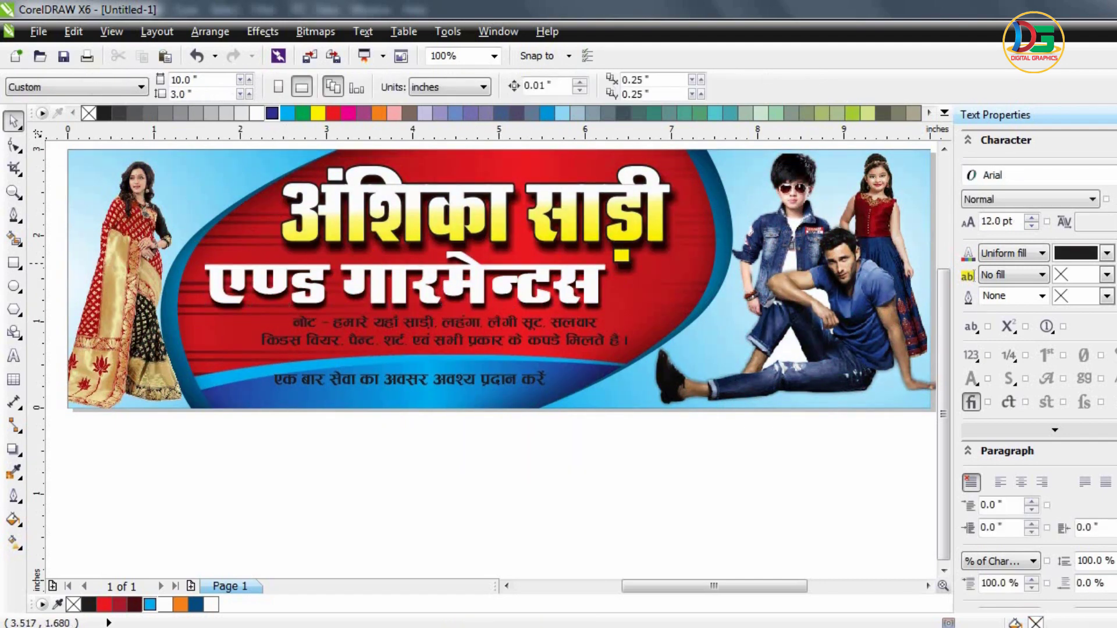
- Colour the two-line note white and nudge it slightly up and left
left_click(373, 327)
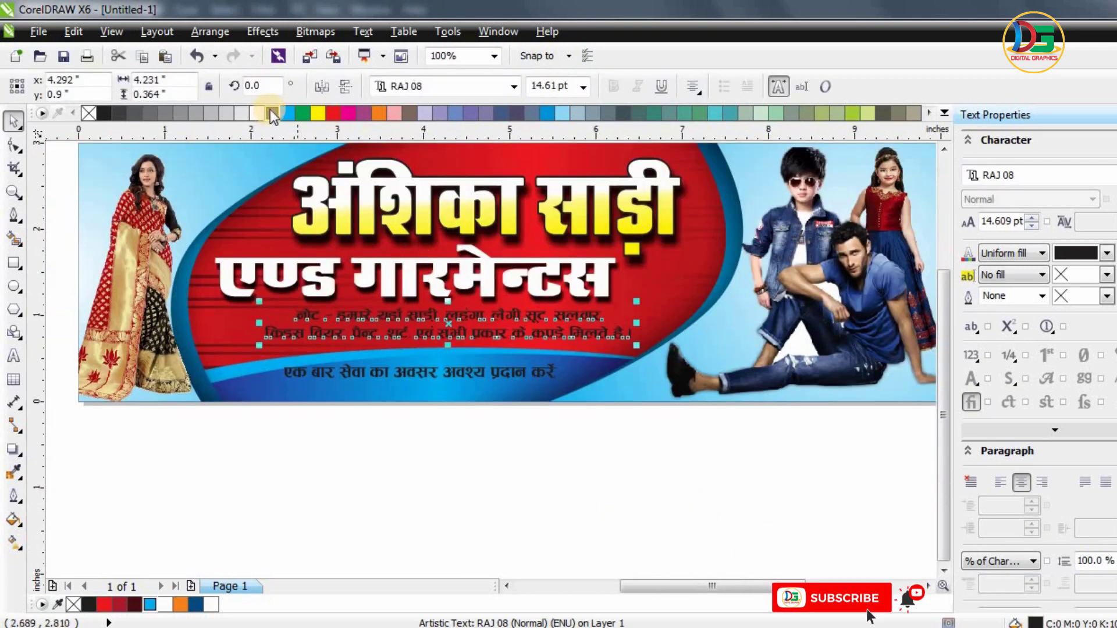
left_click(287, 113)
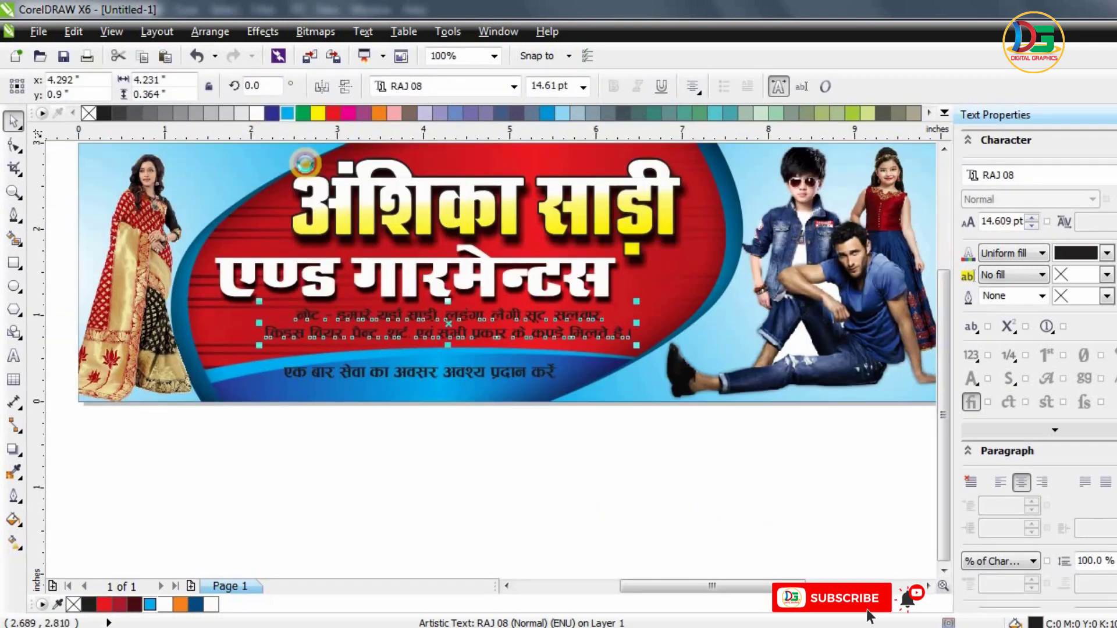
left_click(257, 113)
left_click(349, 419)
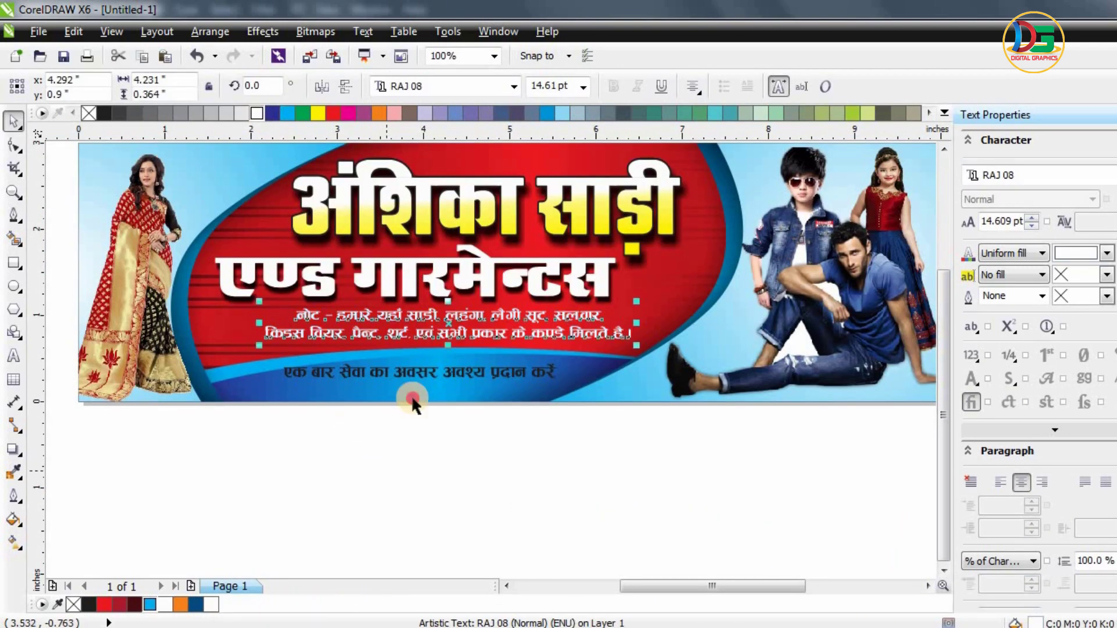
scroll(473, 318, "up", 1)
left_click(473, 321)
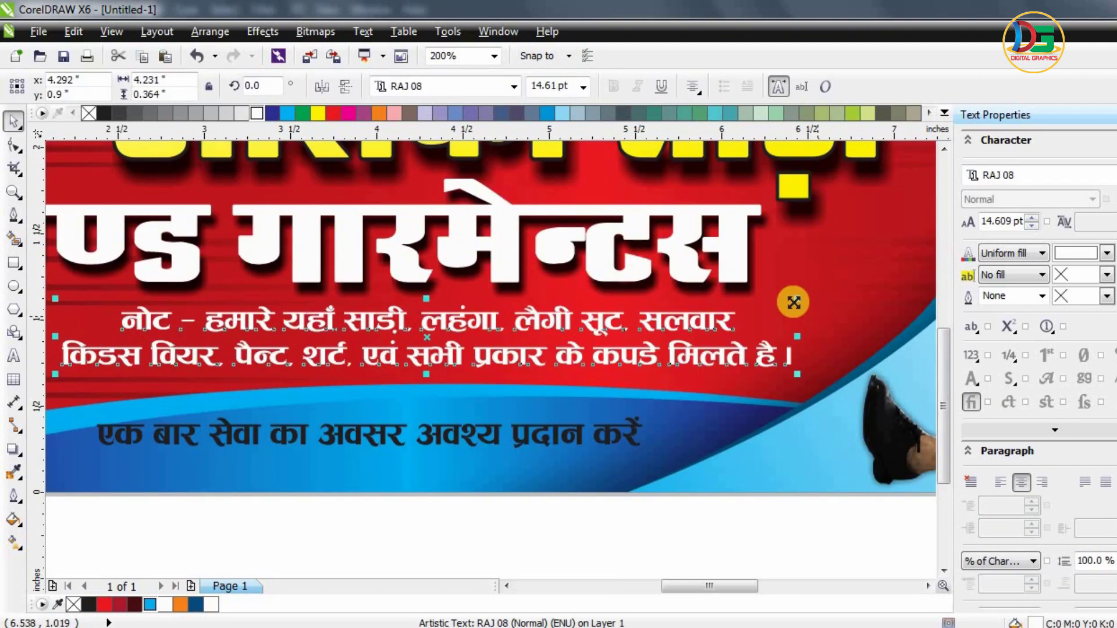
scroll(761, 297, "down", 1)
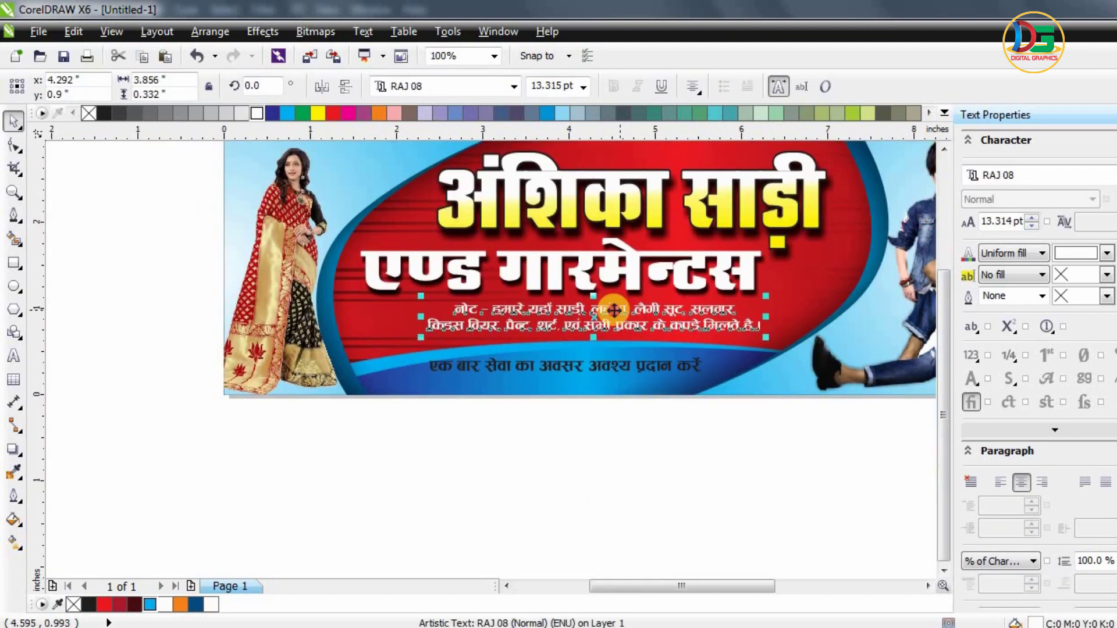
left_click_drag(614, 310, 601, 302)
left_click(384, 406)
- Shift the tagline slightly right along the blue band
scroll(385, 406, "down", 2)
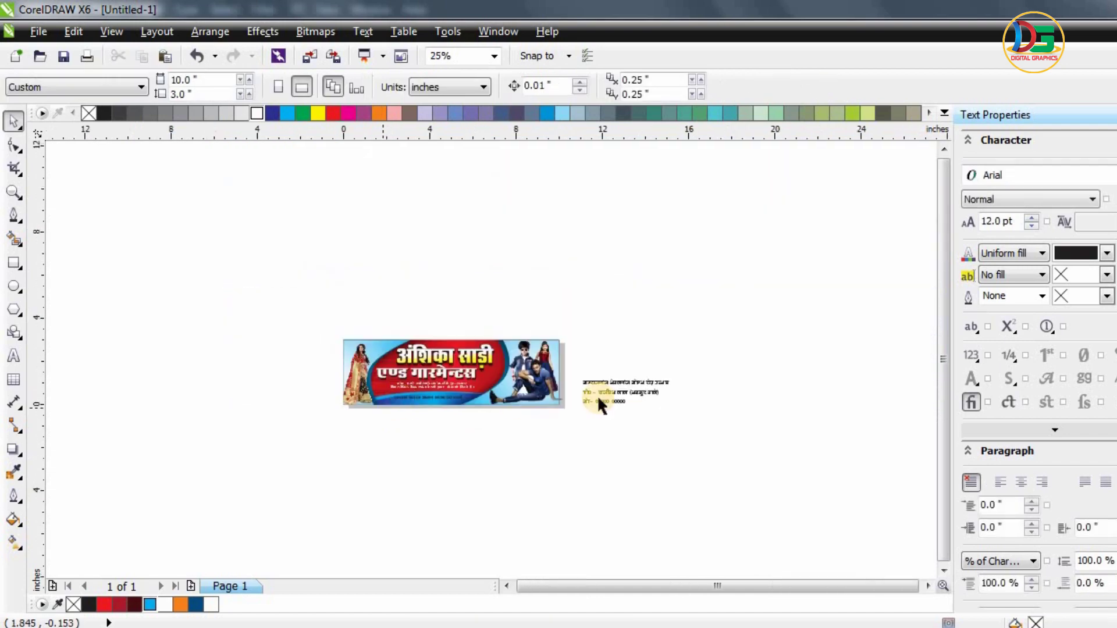
scroll(601, 405, "up", 1)
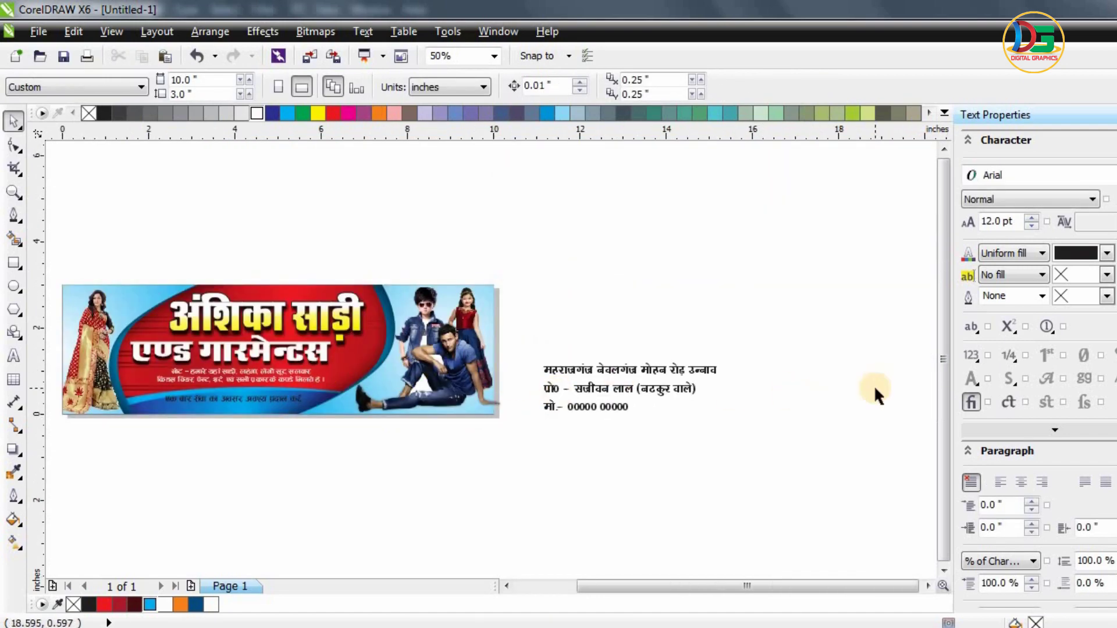
scroll(85, 412, "up", 1)
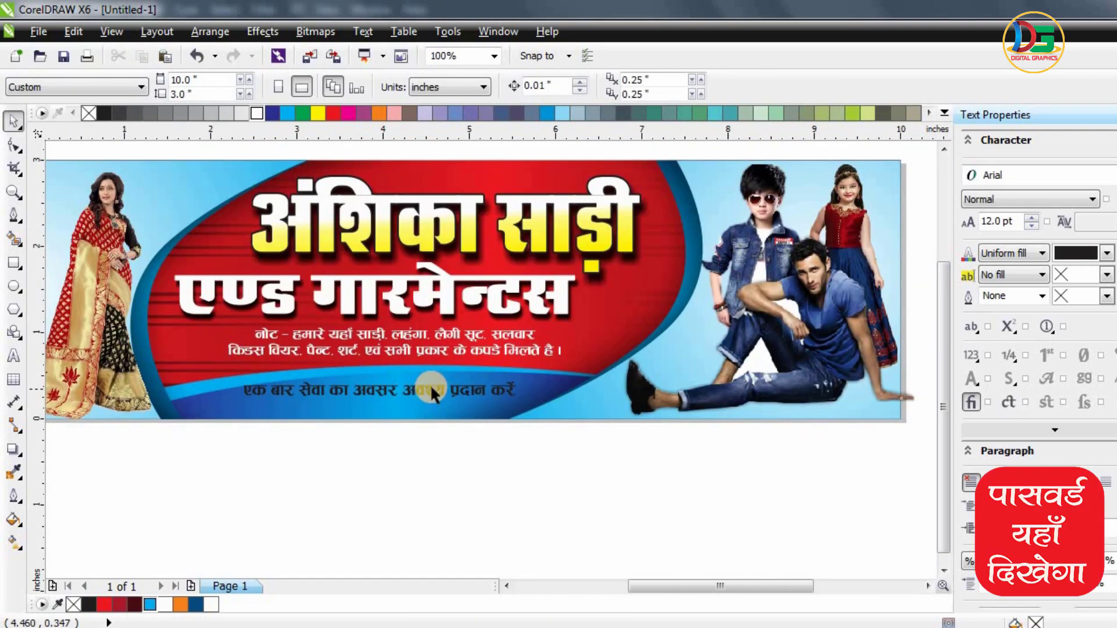
left_click_drag(455, 388, 482, 390)
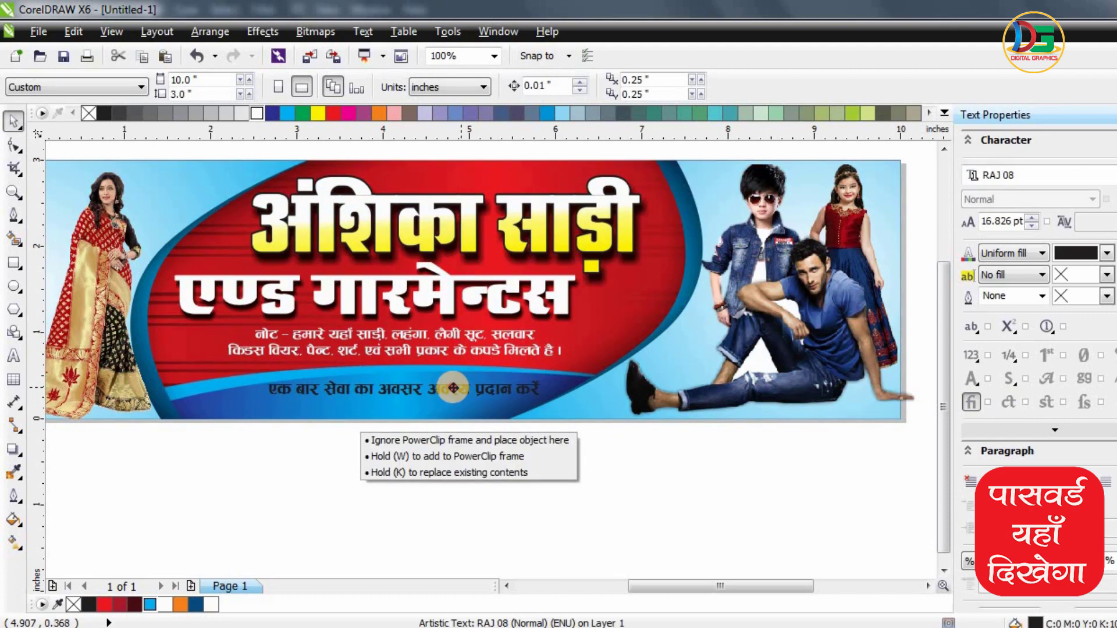
- Open the banner's PowerClip contents for editing
left_click(391, 454)
left_click(401, 433)
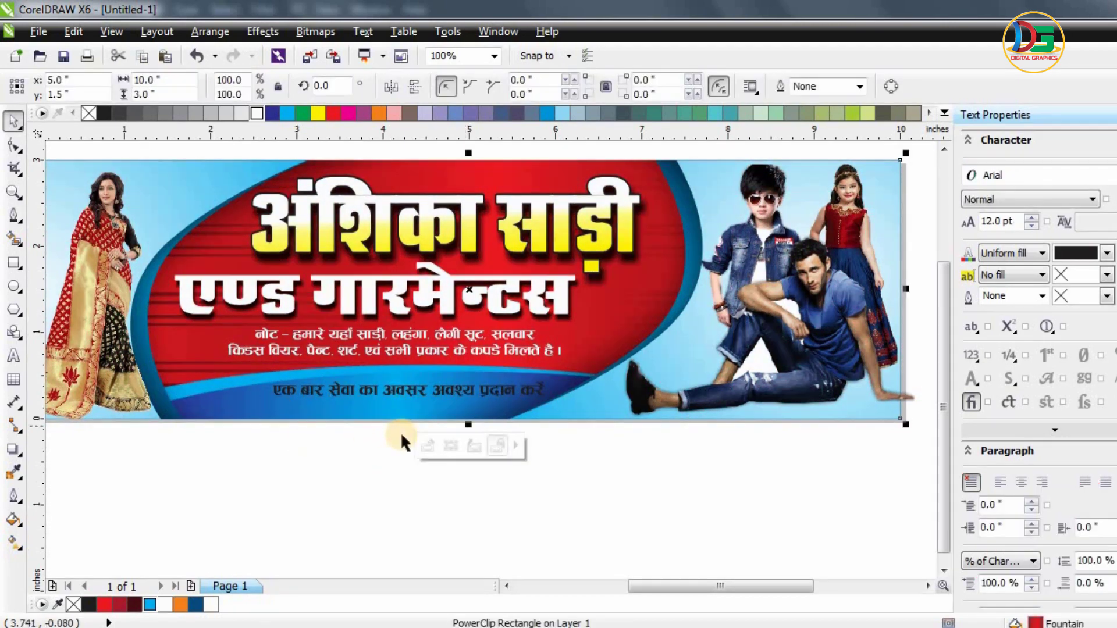
left_click(373, 433, "ctrl")
left_click(334, 447)
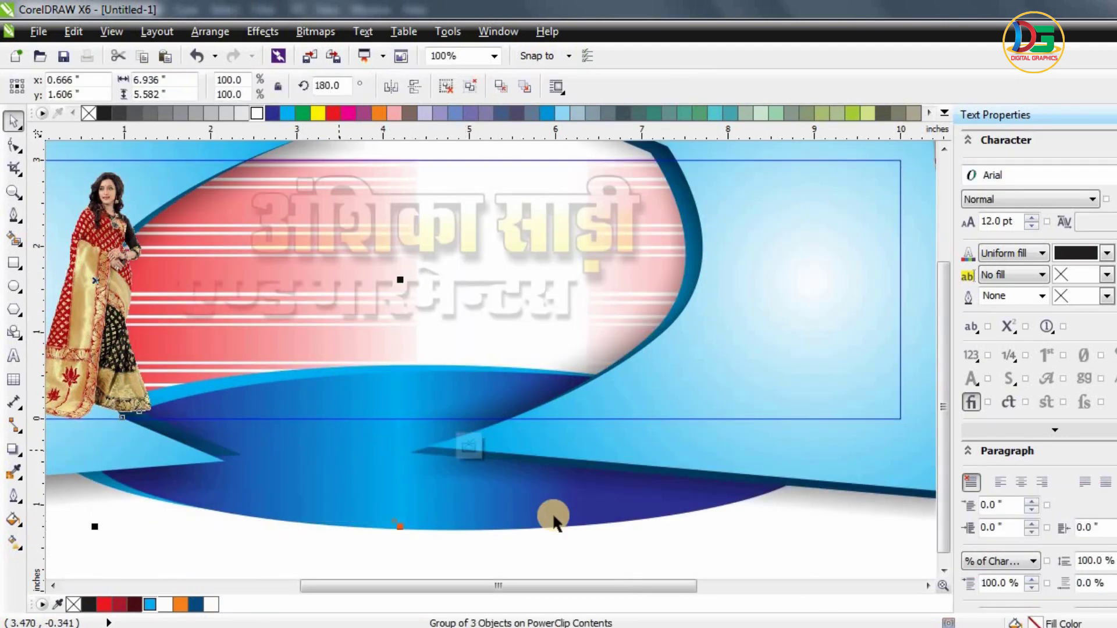
- Select the blue swoosh group inside the clipped contents
left_click(619, 504)
left_click(524, 519)
left_click(457, 563)
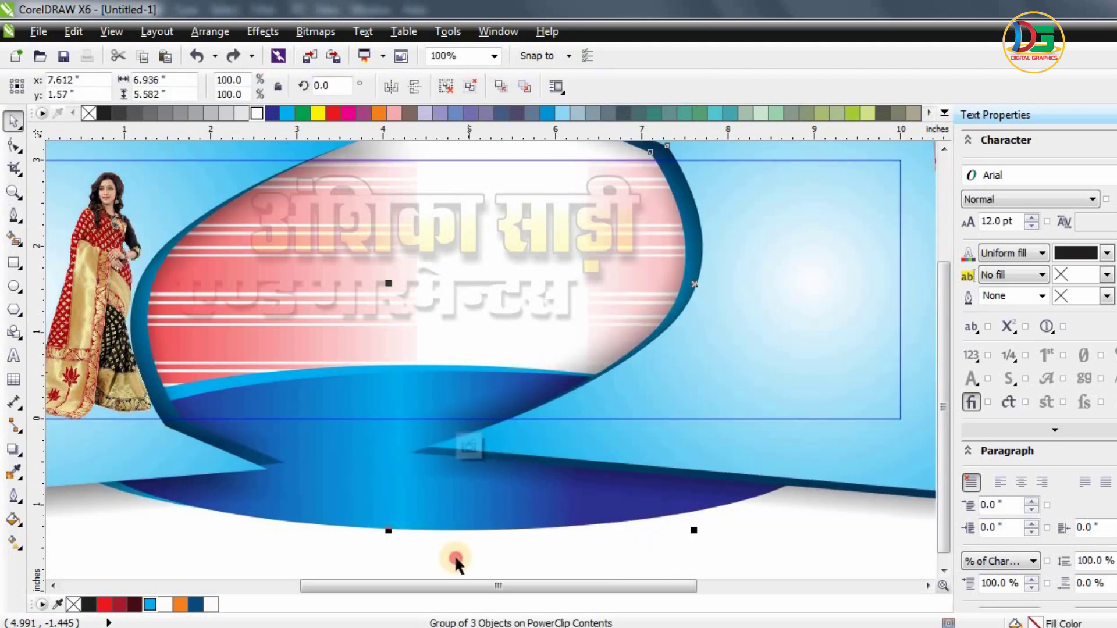
left_click(382, 532)
left_click(362, 512)
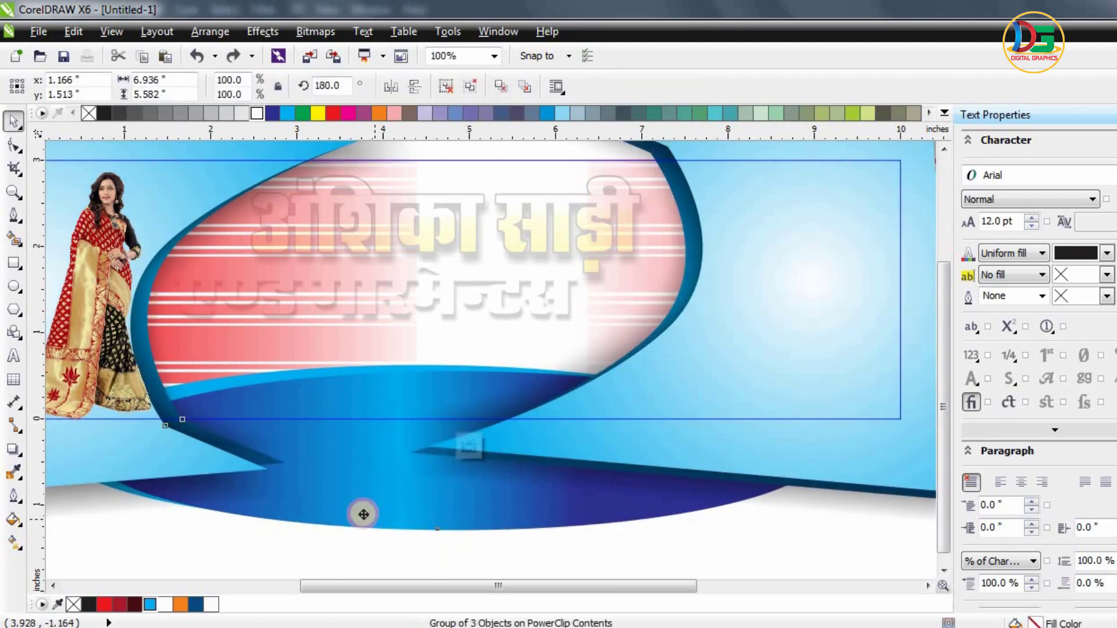
left_click(477, 561)
left_click(408, 512)
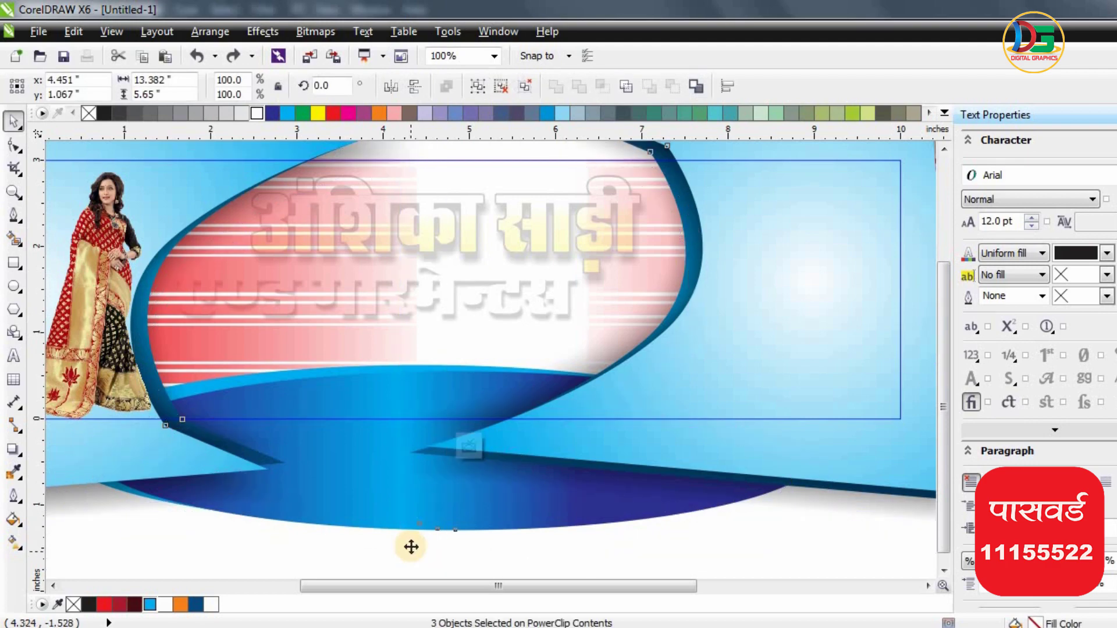
left_click(423, 559)
left_click(402, 519)
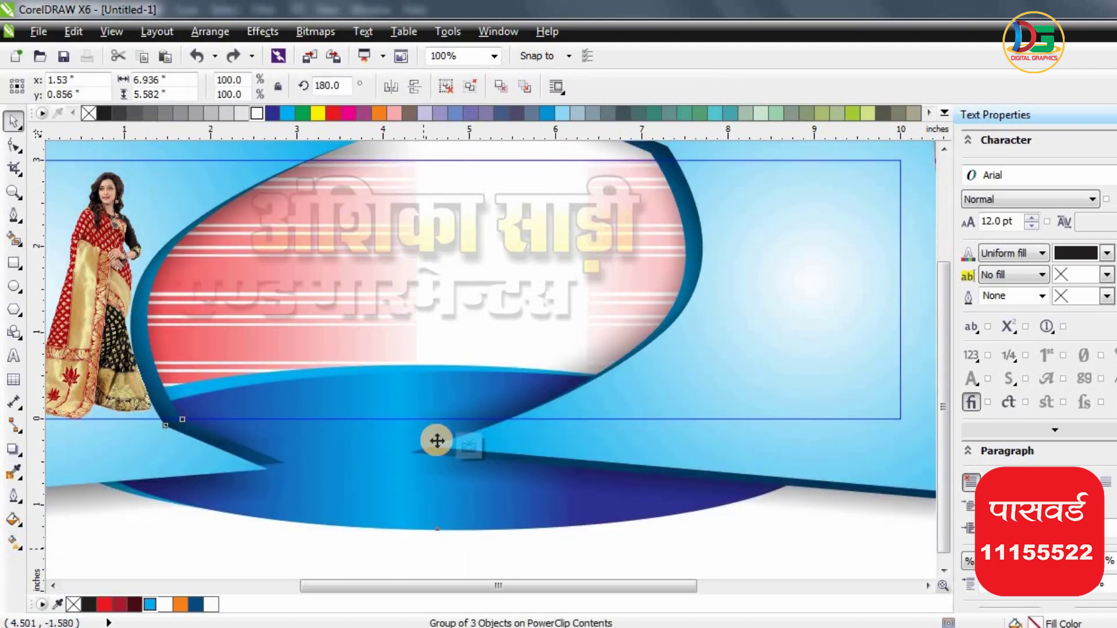
scroll(443, 371, "down", 2)
left_click_drag(220, 508, 686, 324)
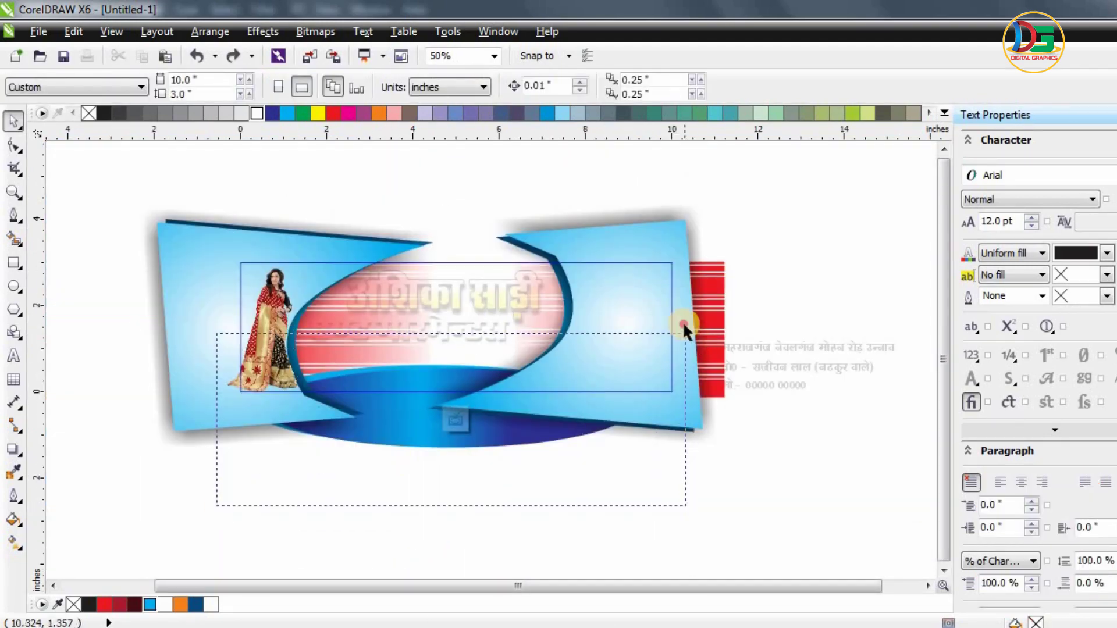
scroll(406, 351, "up", 2)
- Nudge the blue swoosh slightly left and finish editing the PowerClip
left_click_drag(406, 351, 403, 348)
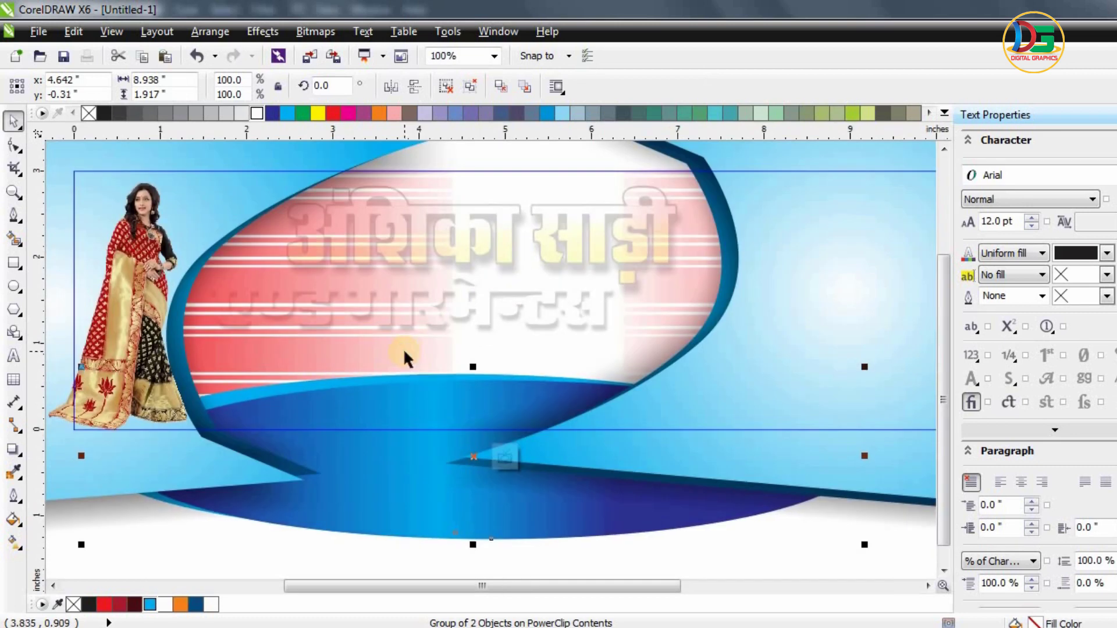
left_click(477, 435)
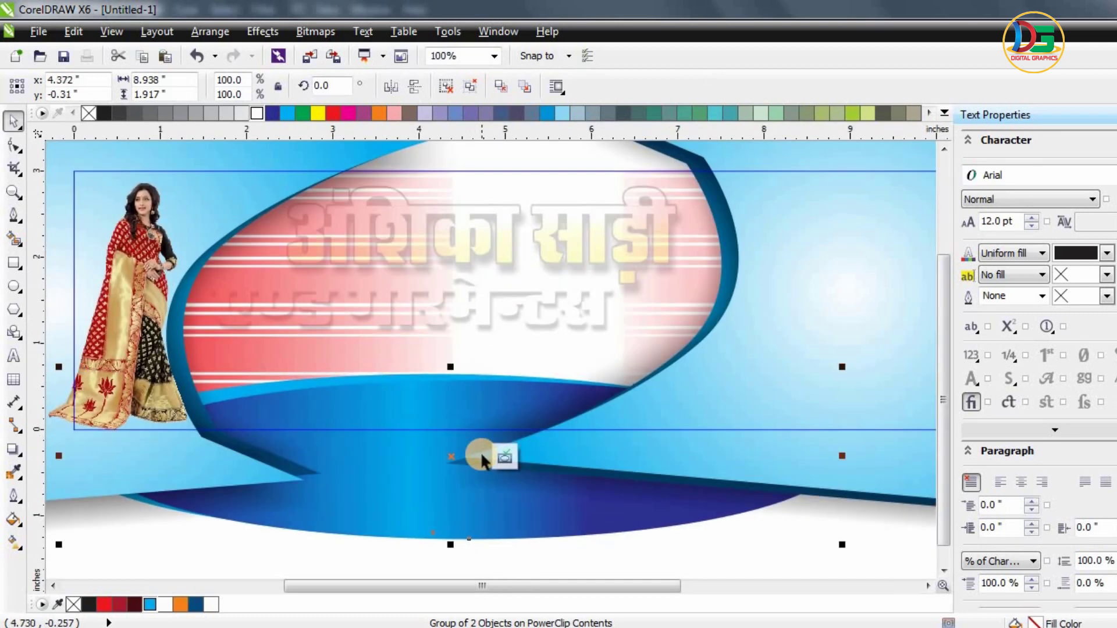
key("Left")
key("Left")
key("Left")
key("Left")
key("Left")
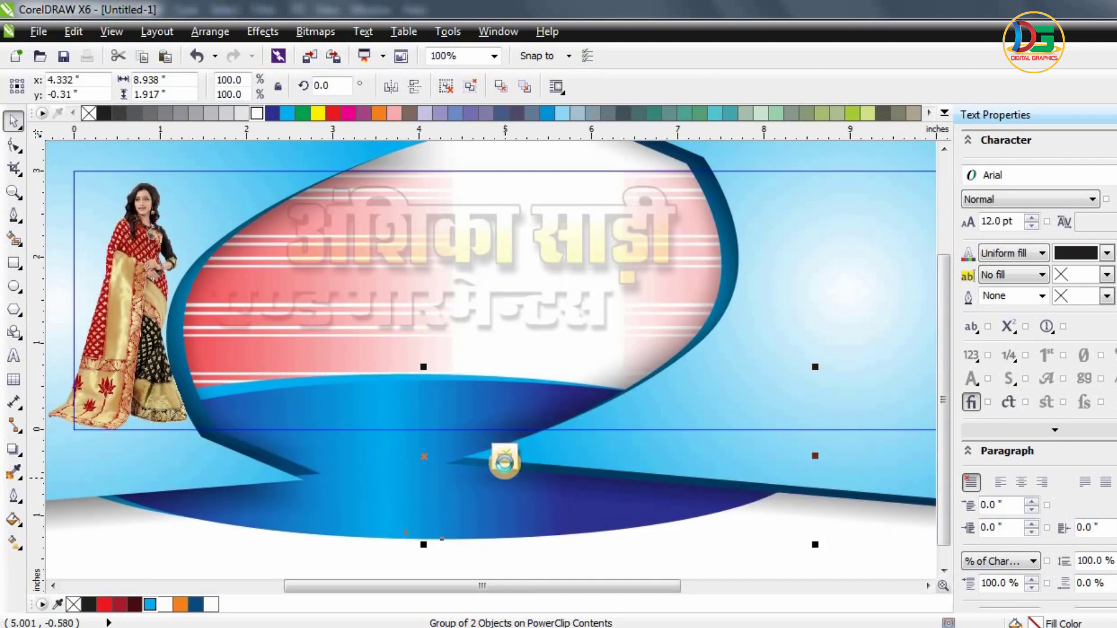
key("Left")
key("Left")
left_click(501, 462)
left_click(340, 432)
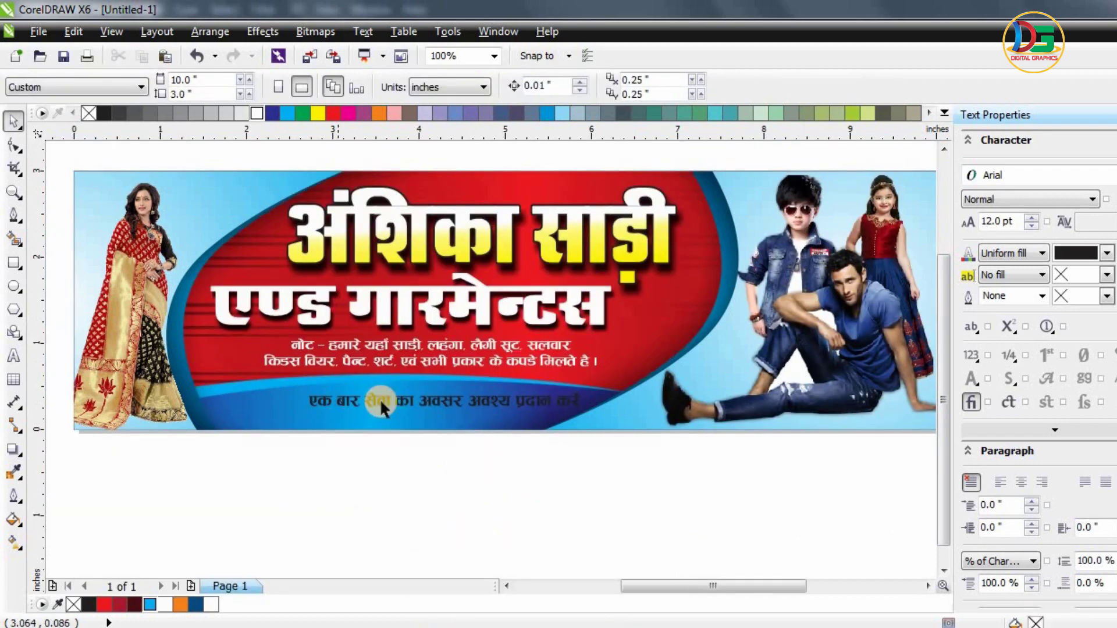
- Place the tagline on the blue band and set its font to RAJ 95
left_click_drag(384, 401, 343, 396)
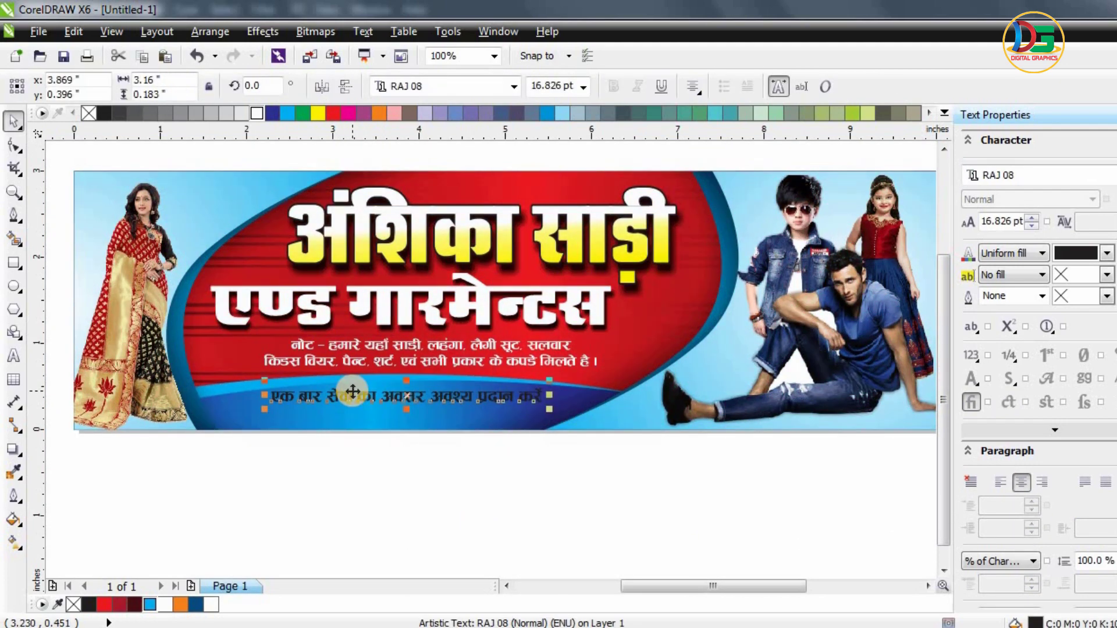
scroll(343, 395, "up", 1)
left_click(407, 85)
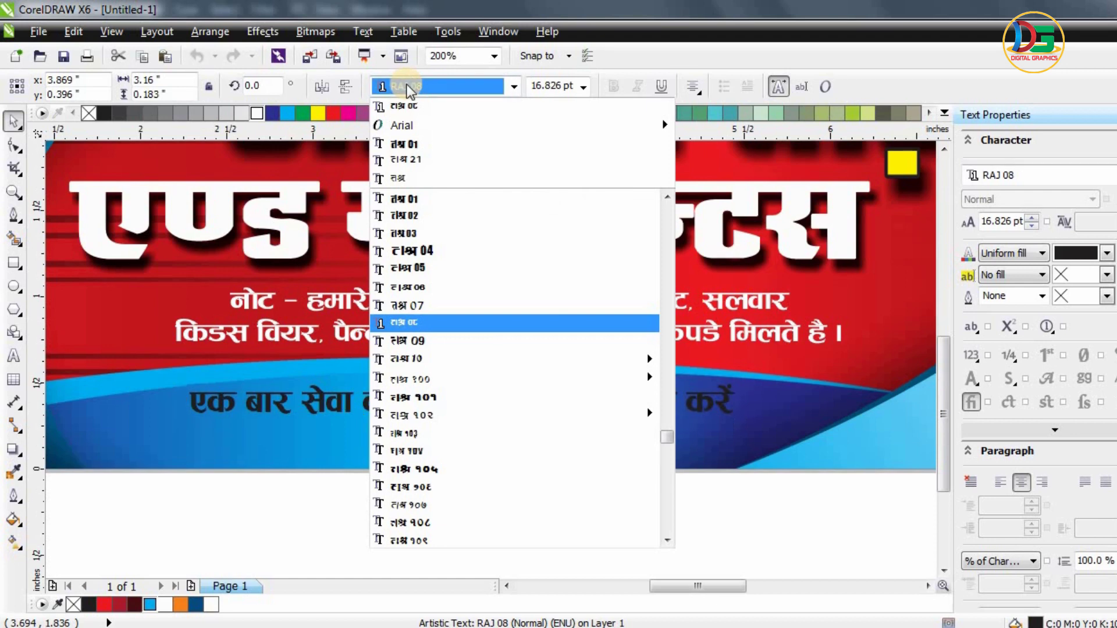
type("Raj")
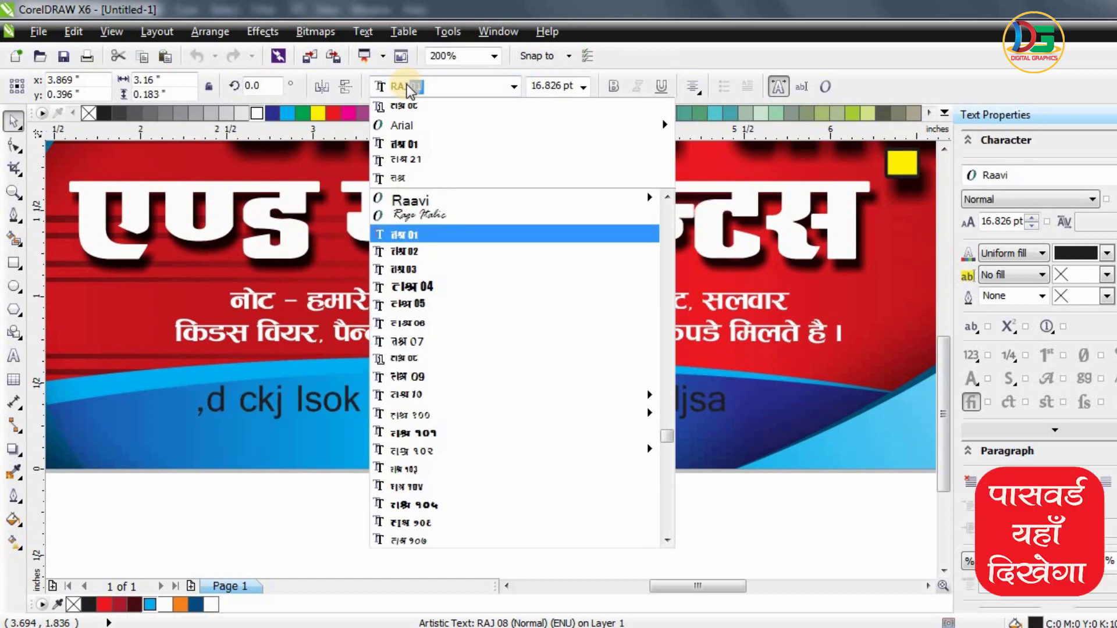
type(" 95")
key("Return")
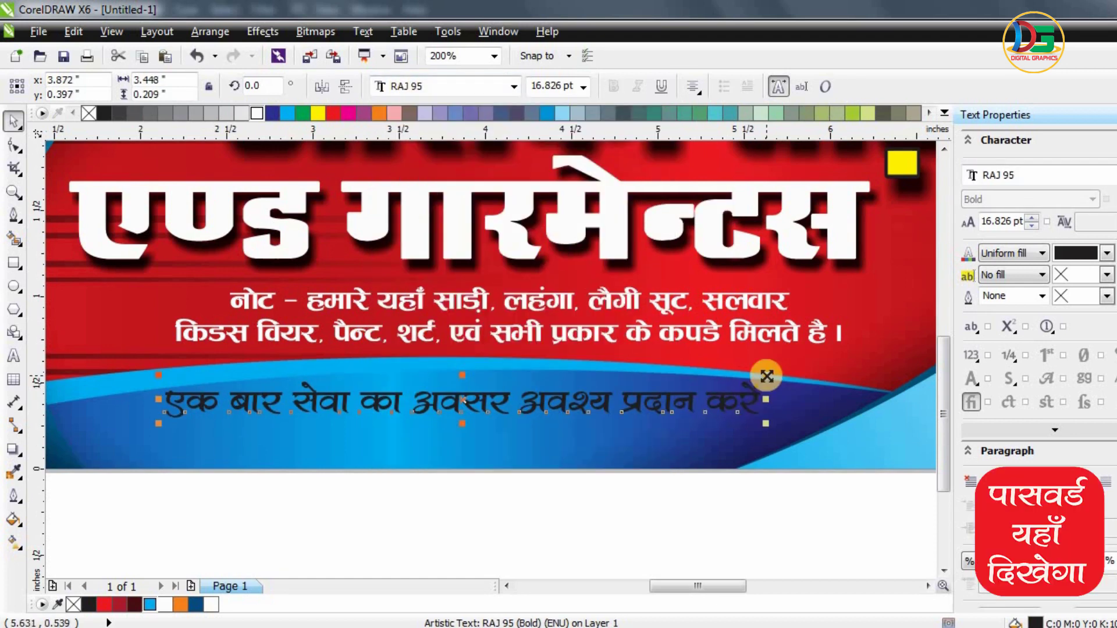
- Shrink the tagline to about 14.7 pt and colour it yellow
left_click_drag(765, 376, 728, 376)
left_click(319, 119)
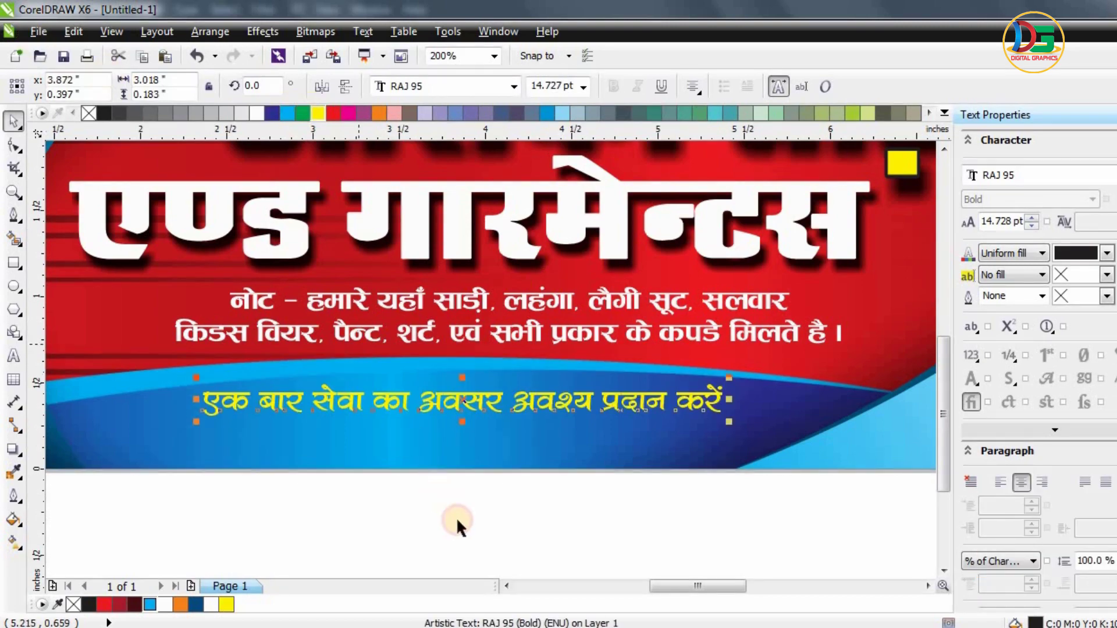
left_click(456, 518)
scroll(407, 361, "down", 1)
scroll(605, 378, "down", 1)
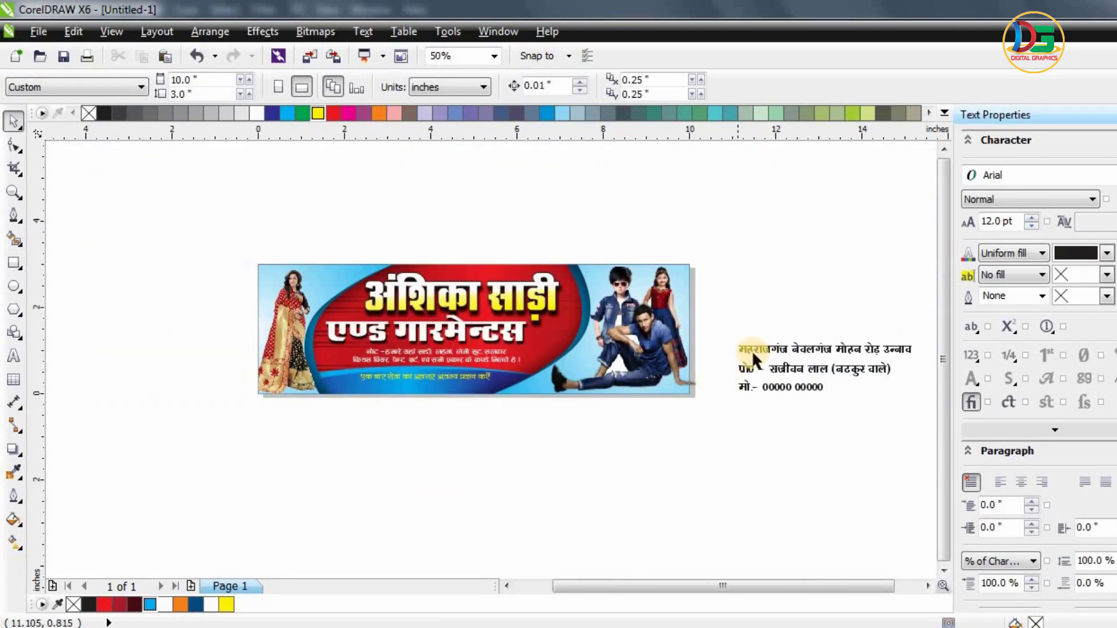
- Move the address line onto the banner bottom beneath the tagline and adjust its width
left_click_drag(754, 352, 376, 379)
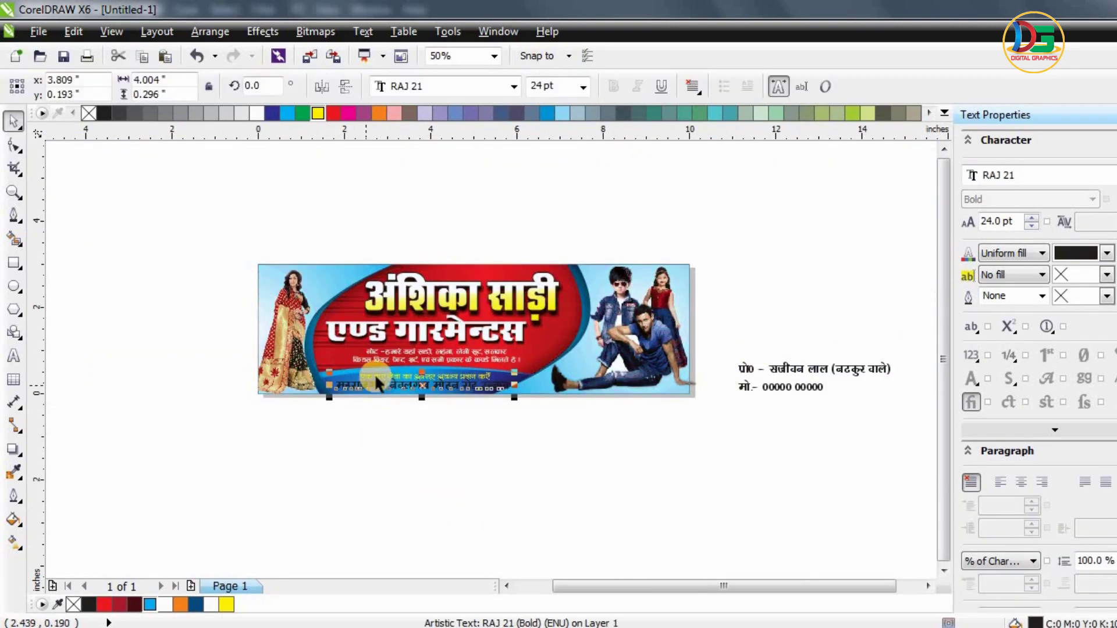
scroll(376, 381, "up", 1)
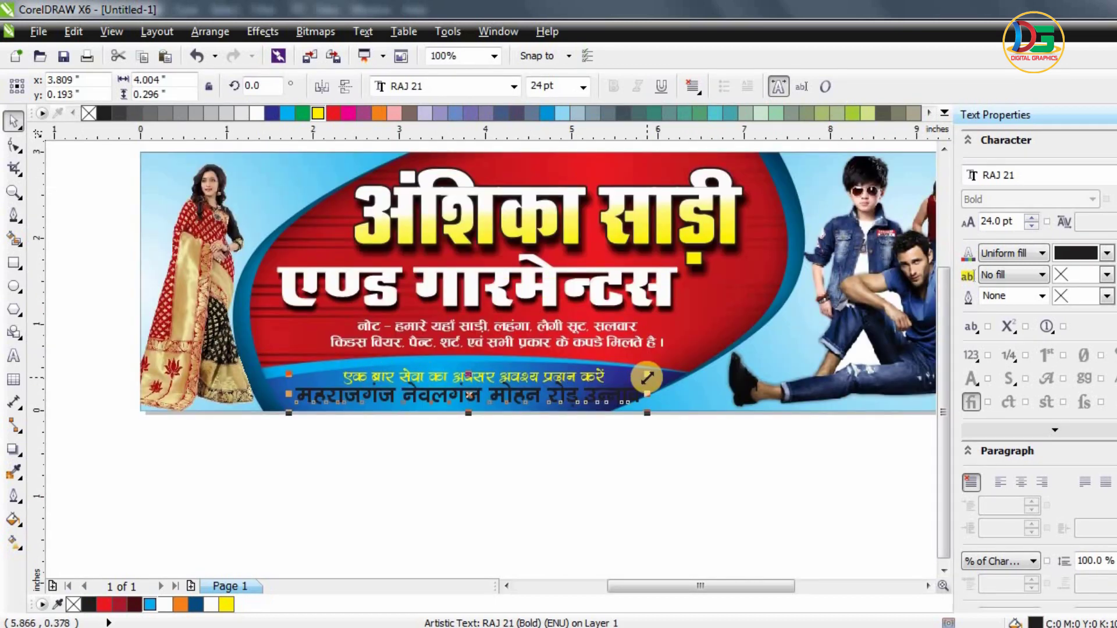
left_click_drag(647, 378, 604, 382)
key("Escape")
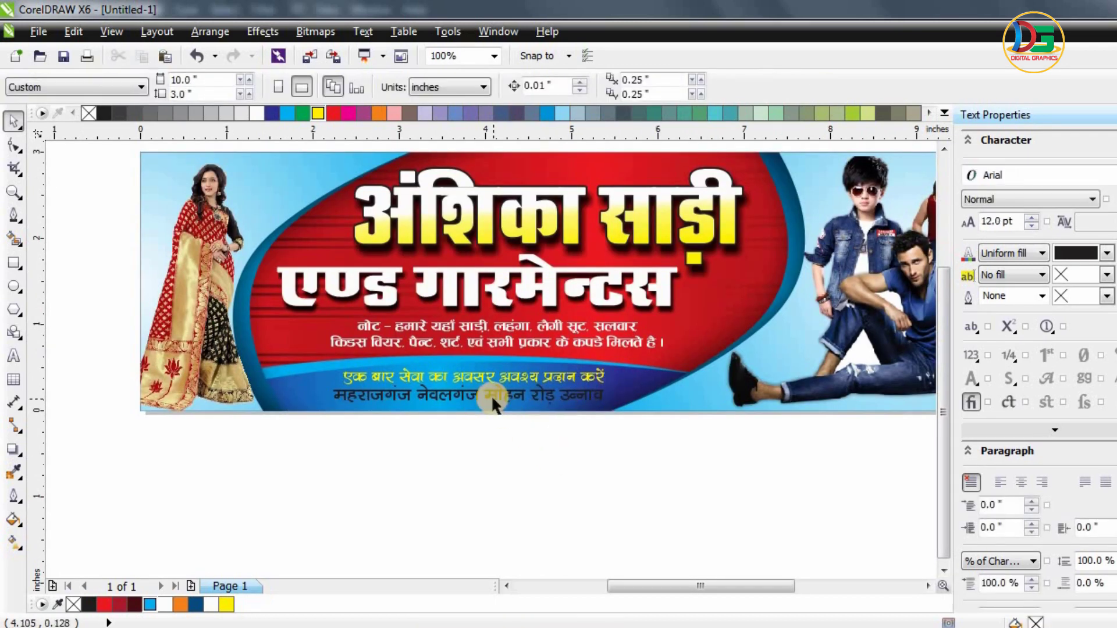
scroll(491, 396, "up", 1)
left_click_drag(483, 402, 468, 405)
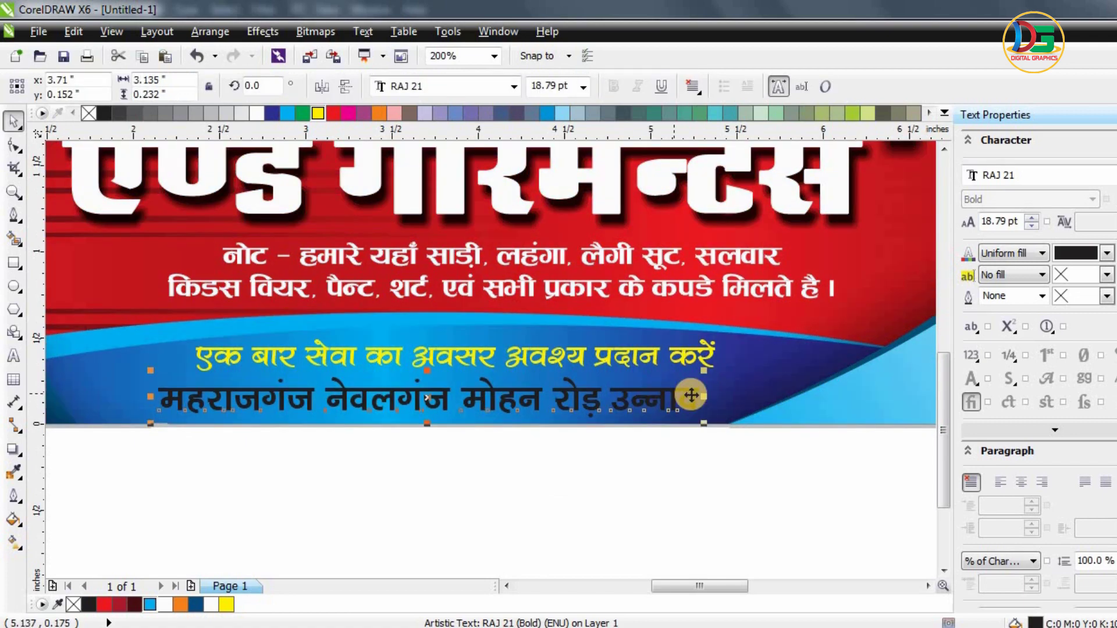
left_click_drag(707, 399, 761, 400)
- Scale the white address line to about 15.3 pt so it fits the banner
scroll(463, 156, "down", 1)
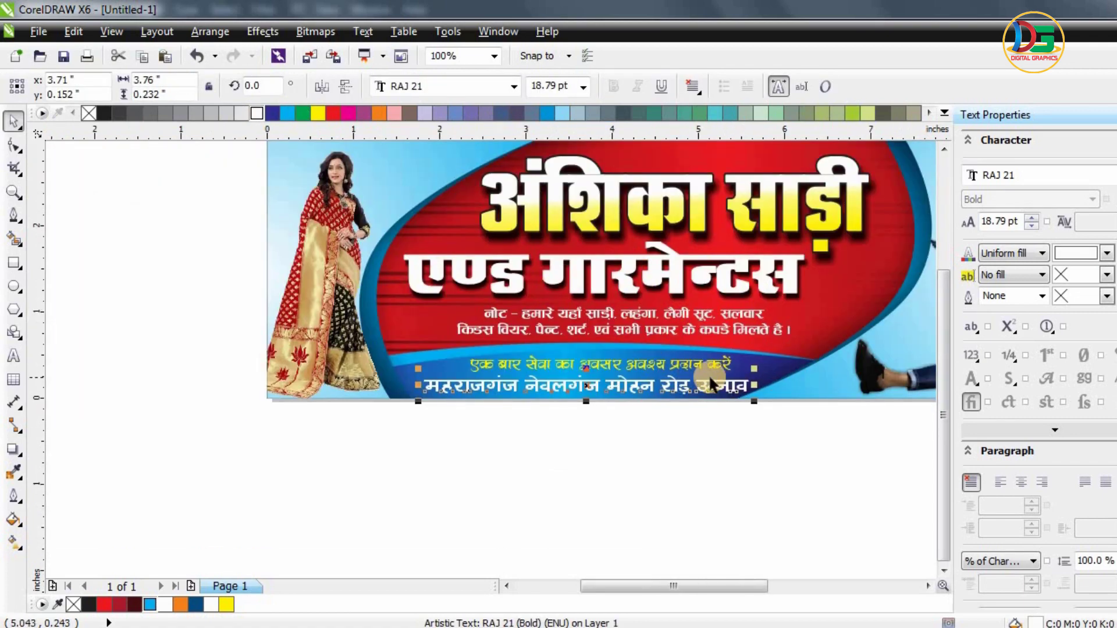
scroll(709, 374, "up", 1)
left_click_drag(777, 366, 706, 439)
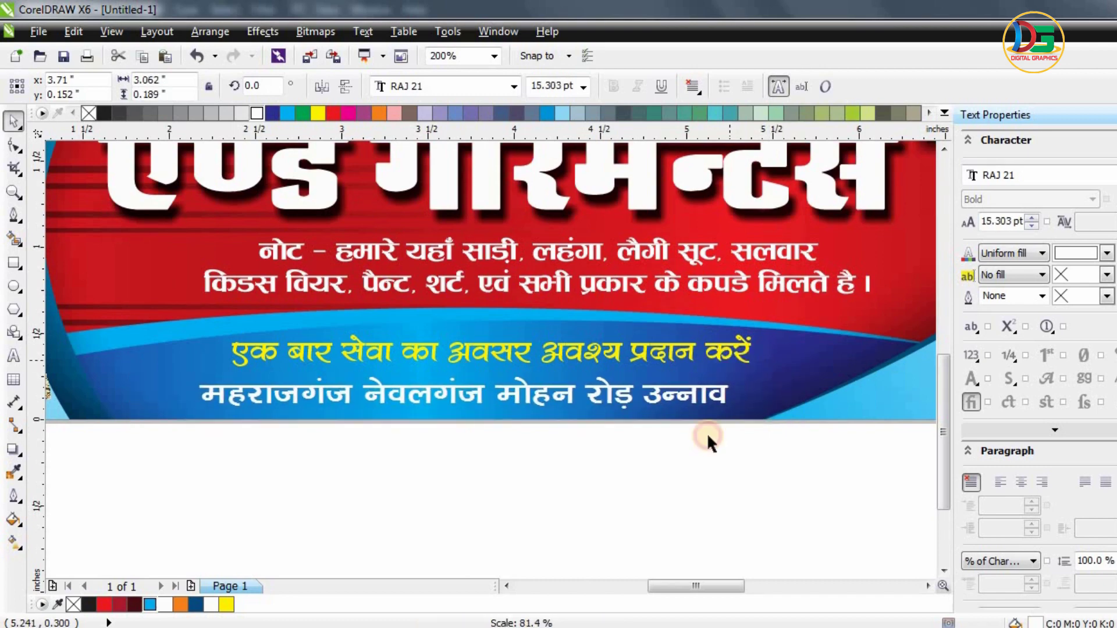
left_click(706, 439)
left_click(521, 392)
scroll(516, 407, "down", 1)
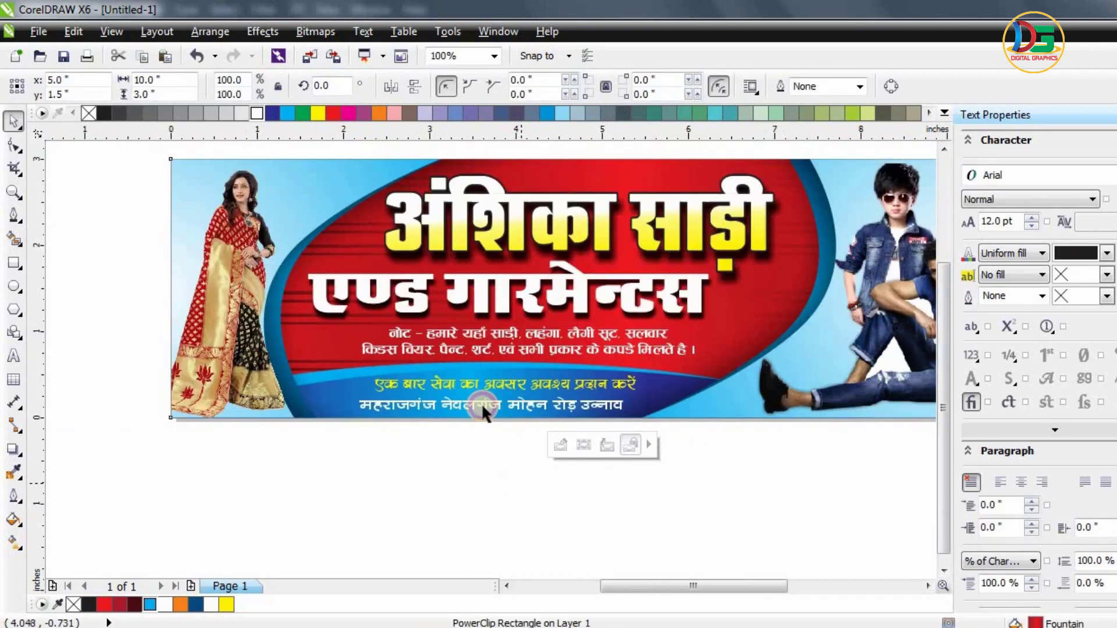
key("Escape")
left_click(515, 384)
left_click(404, 480)
scroll(383, 449, "down", 1)
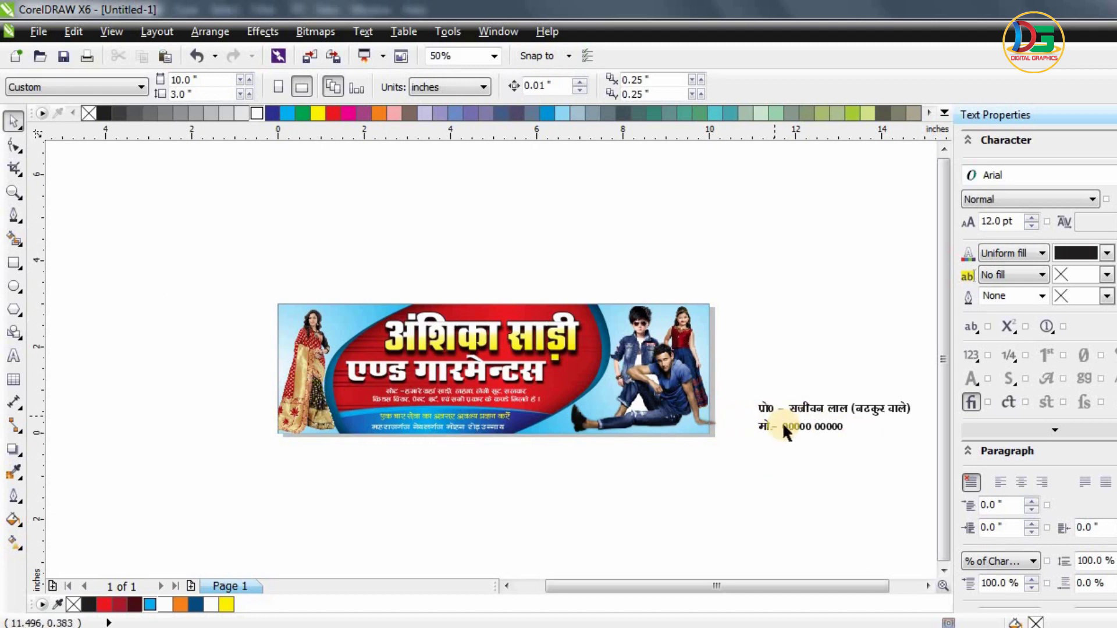
- Move the mobile number line to the banner top above the title, scaled to about 19 pt
left_click_drag(794, 407, 788, 360)
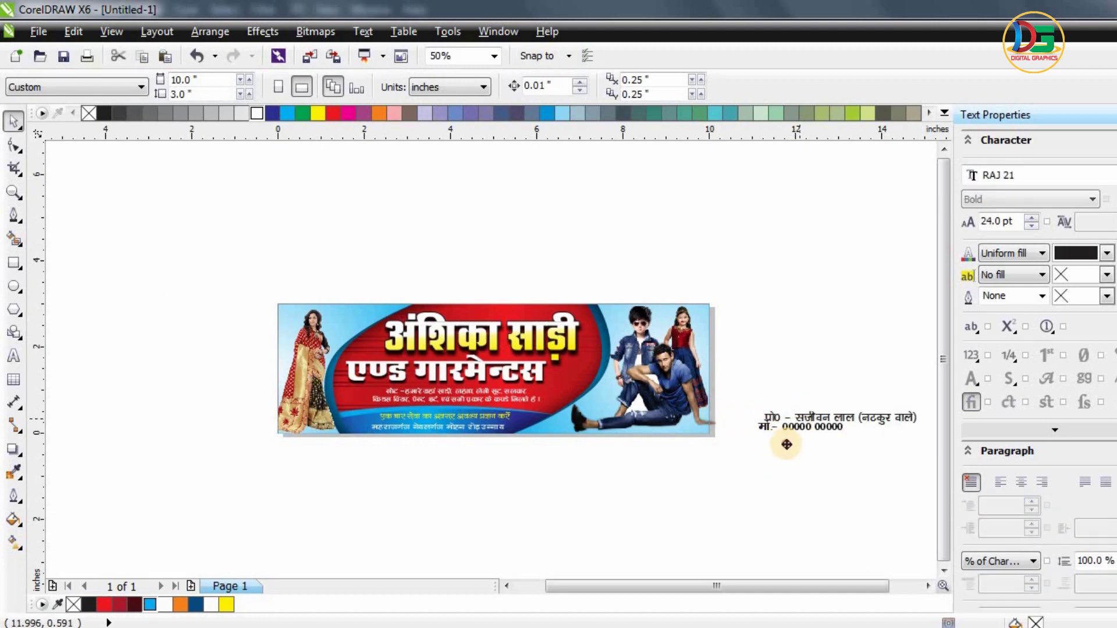
left_click(745, 471)
left_click_drag(774, 426, 502, 304)
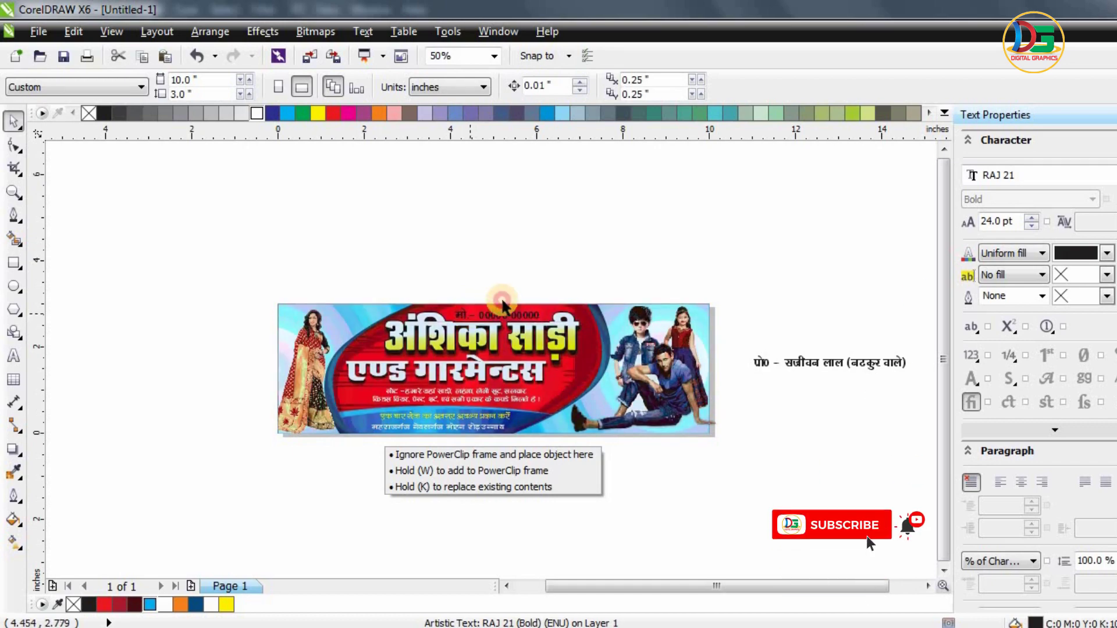
scroll(502, 304, "up", 2)
left_click_drag(696, 316, 623, 328)
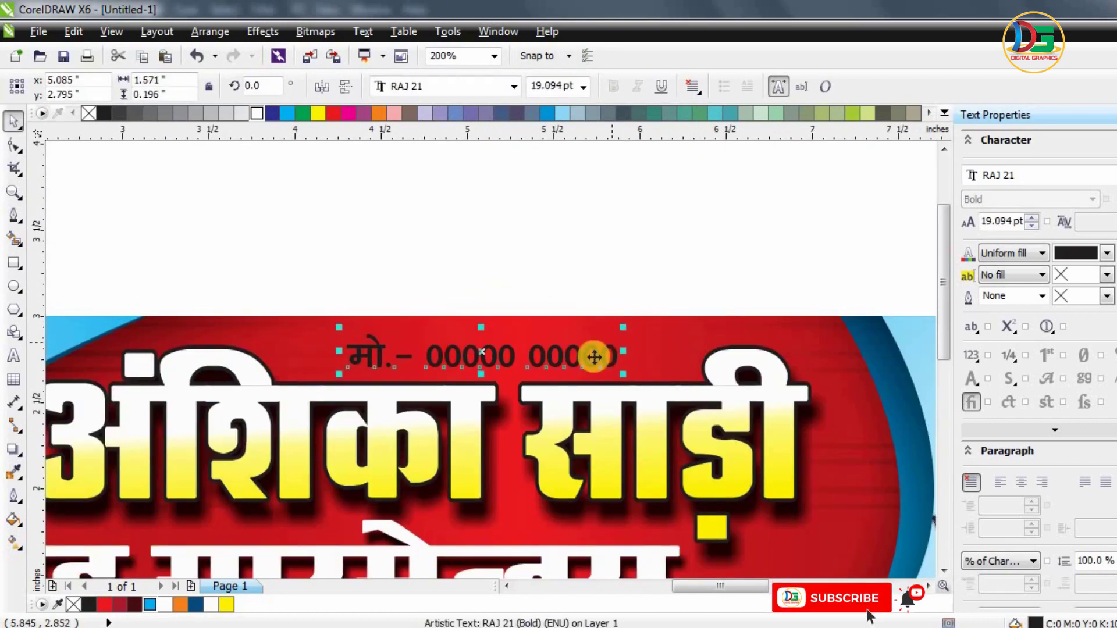
left_click_drag(588, 356, 645, 357)
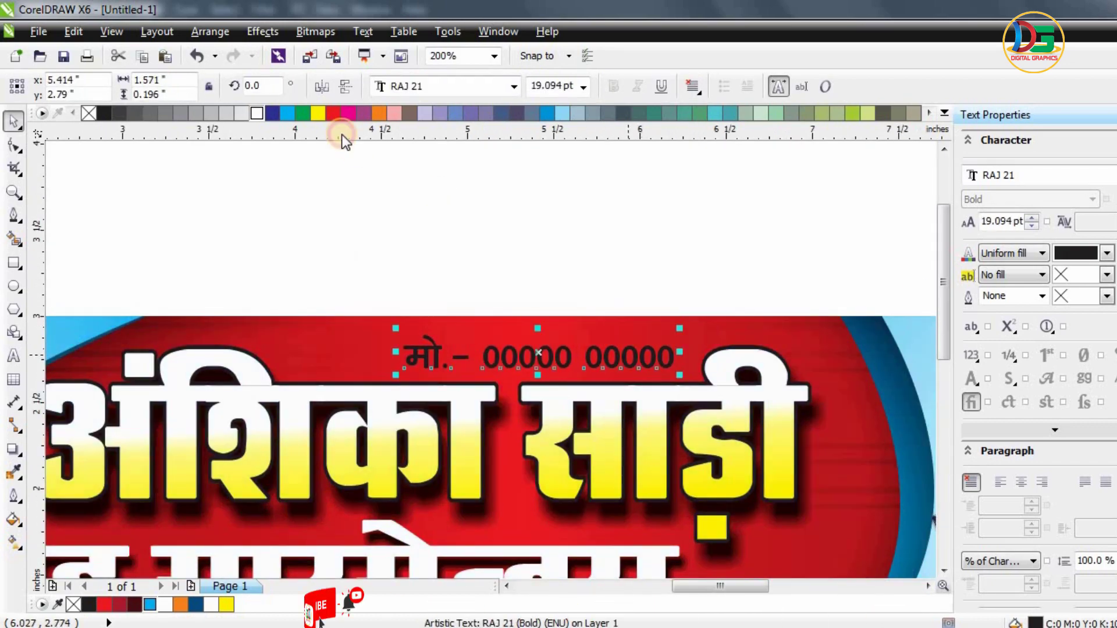
- Colour the mobile number white and move the proprietor's line above the banner
left_click(257, 113)
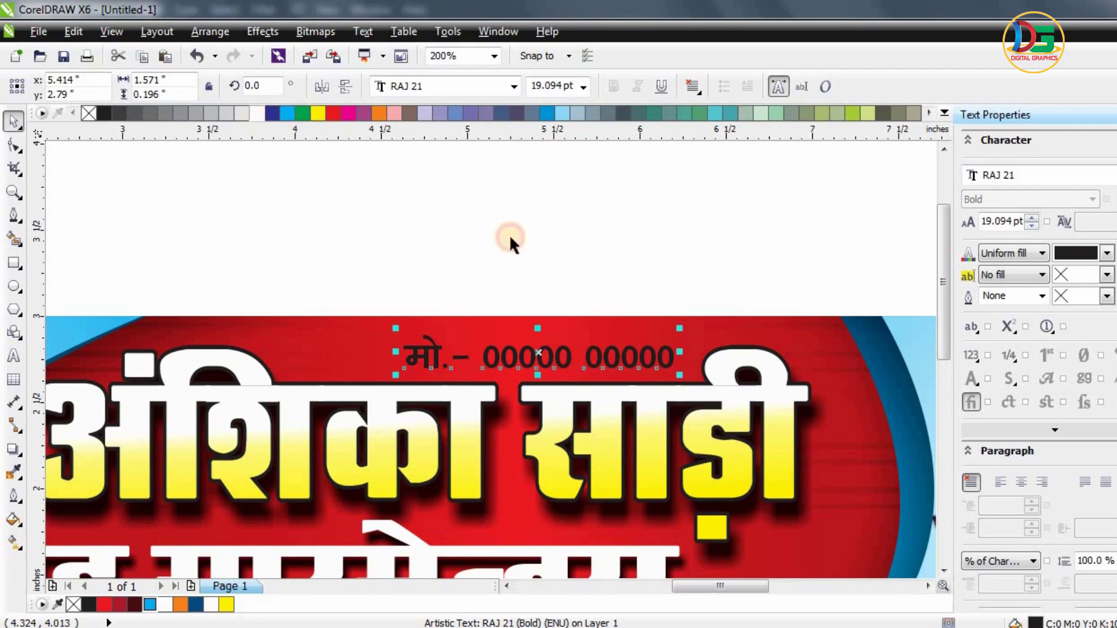
scroll(408, 219, "down", 2)
left_click(509, 185)
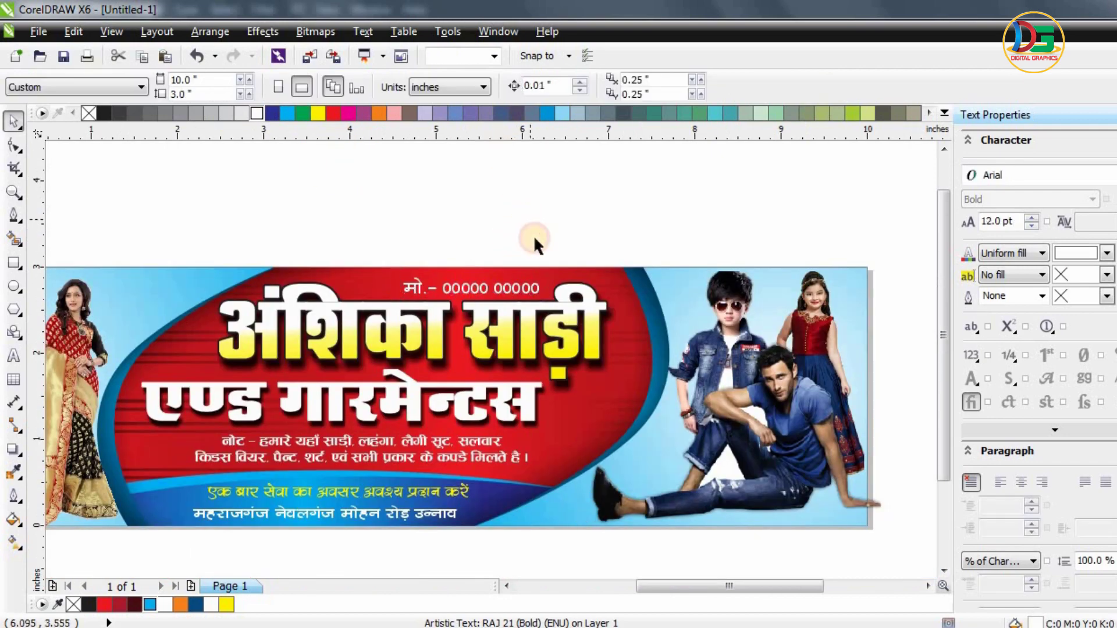
scroll(533, 235, "down", 2)
mouse_move(748, 306)
left_mouse_down()
mouse_move(379, 222)
mouse_move(316, 224)
left_mouse_up()
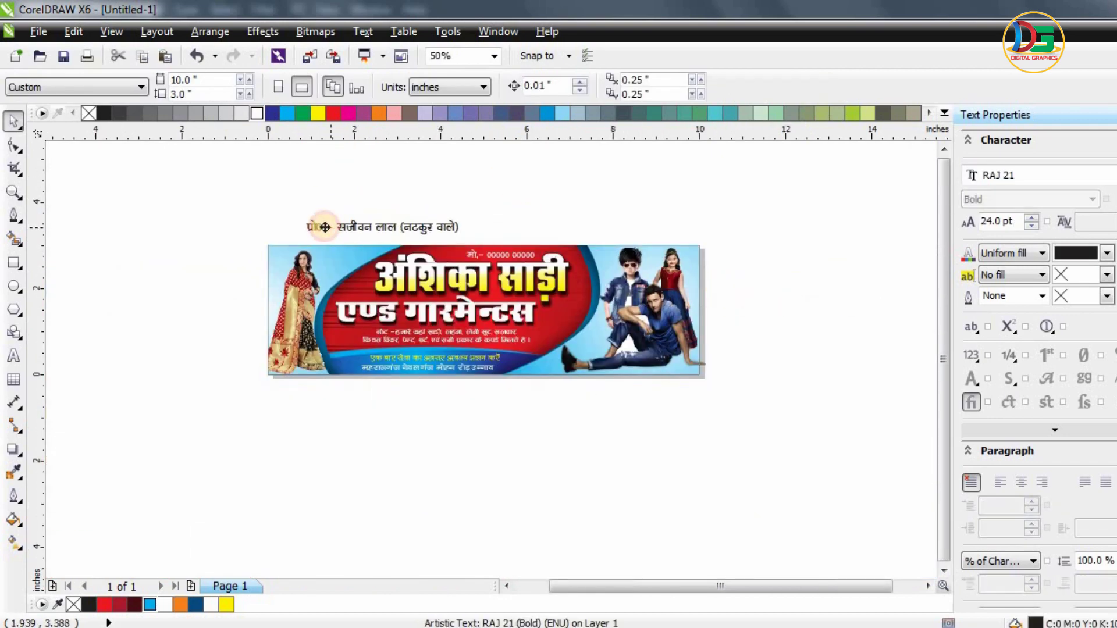
- Delete the bracketed nickname from the end of the proprietor's name line
scroll(345, 227, "up", 2)
double_click(464, 226)
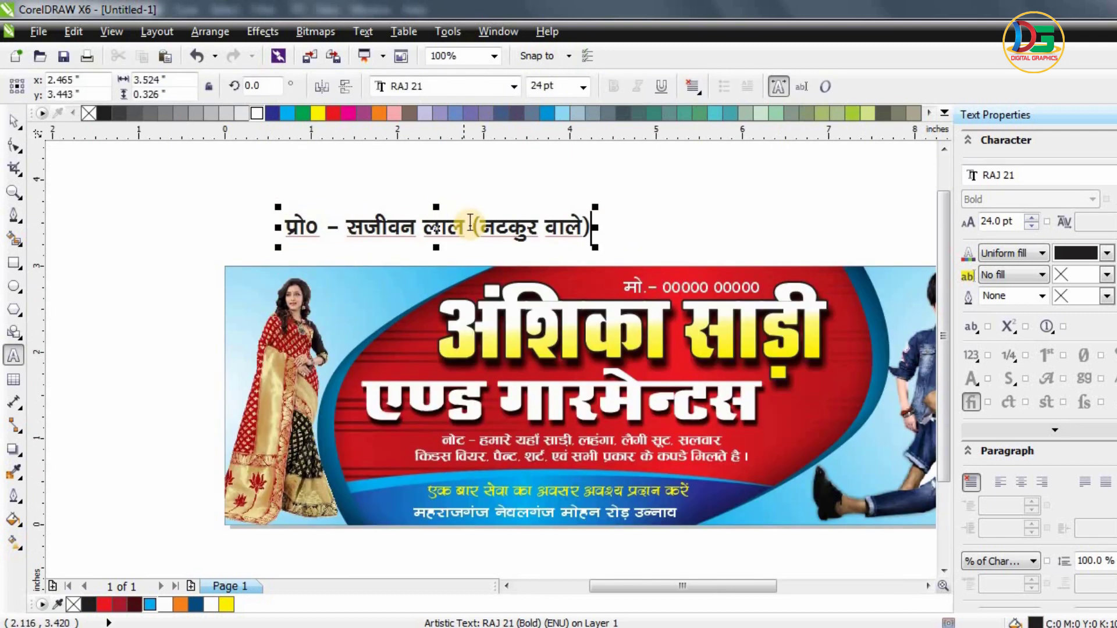
left_click_drag(473, 227, 592, 228)
key("Delete")
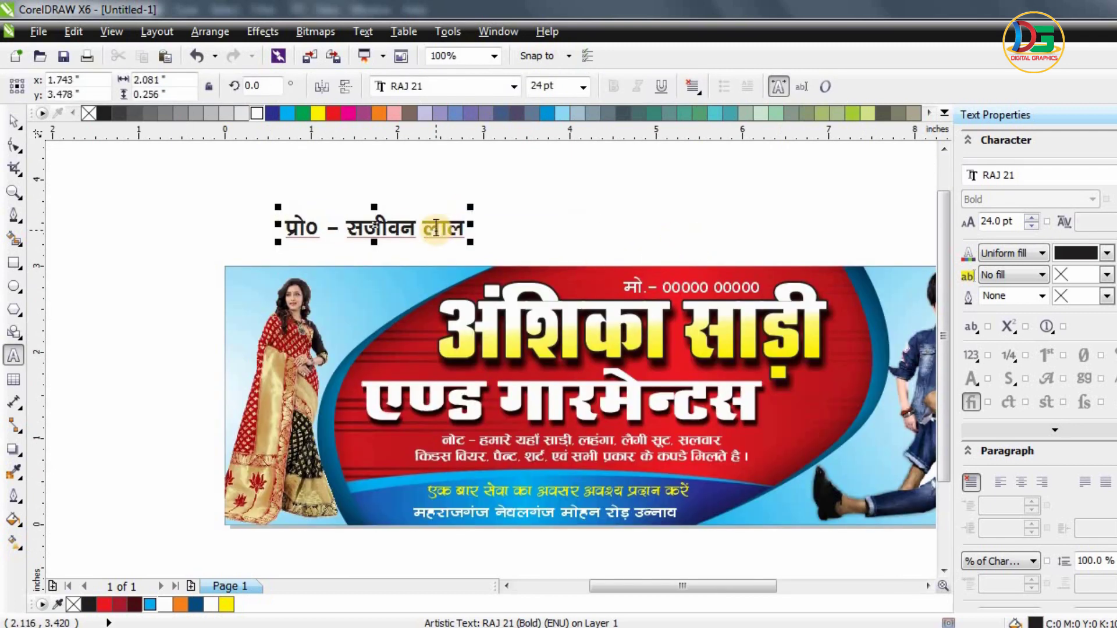
left_click(14, 122)
scroll(355, 270, "up", 1)
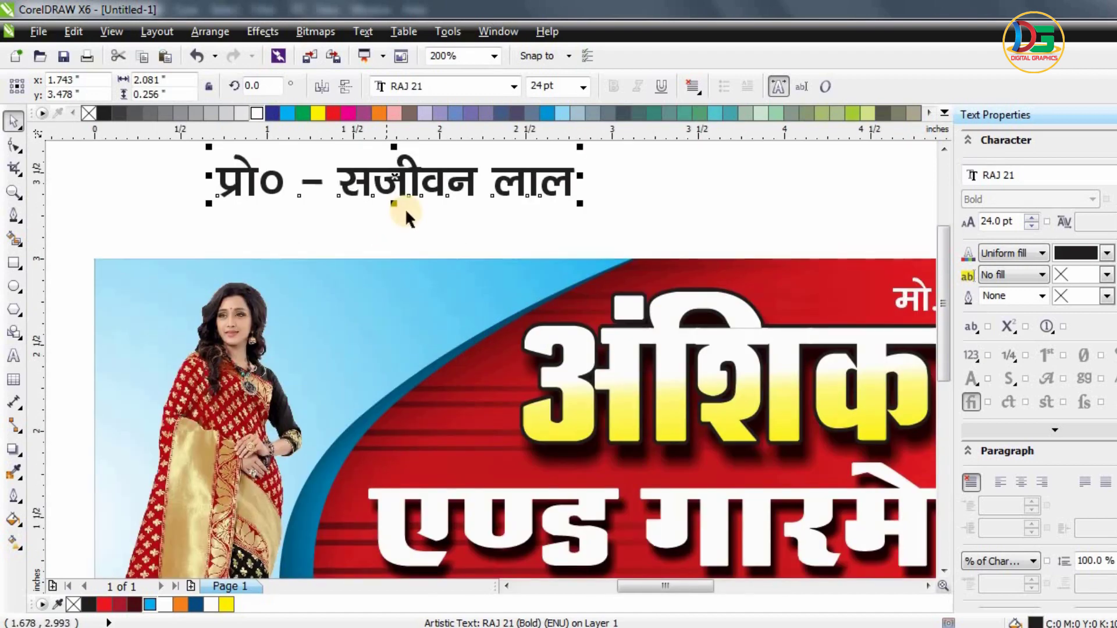
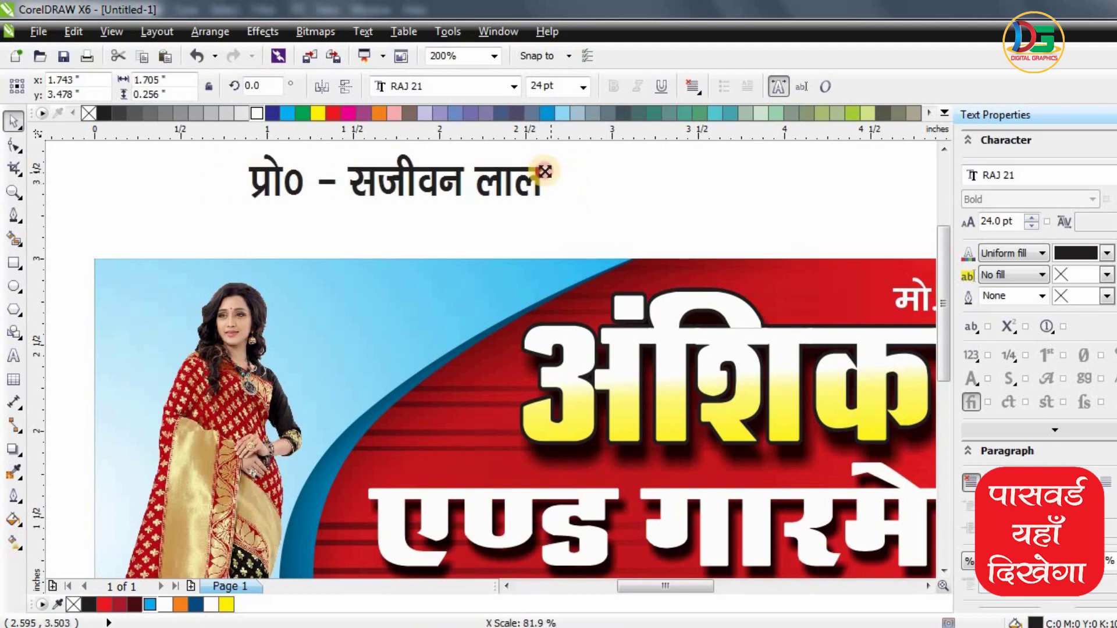
- Place the proprietor name at the banner's top-left, widen it slightly, and colour it red
mouse_move(581, 176)
left_mouse_down()
mouse_move(511, 178)
mouse_move(546, 278)
mouse_move(545, 251)
mouse_move(511, 256)
mouse_move(512, 293)
mouse_move(520, 288)
left_mouse_up()
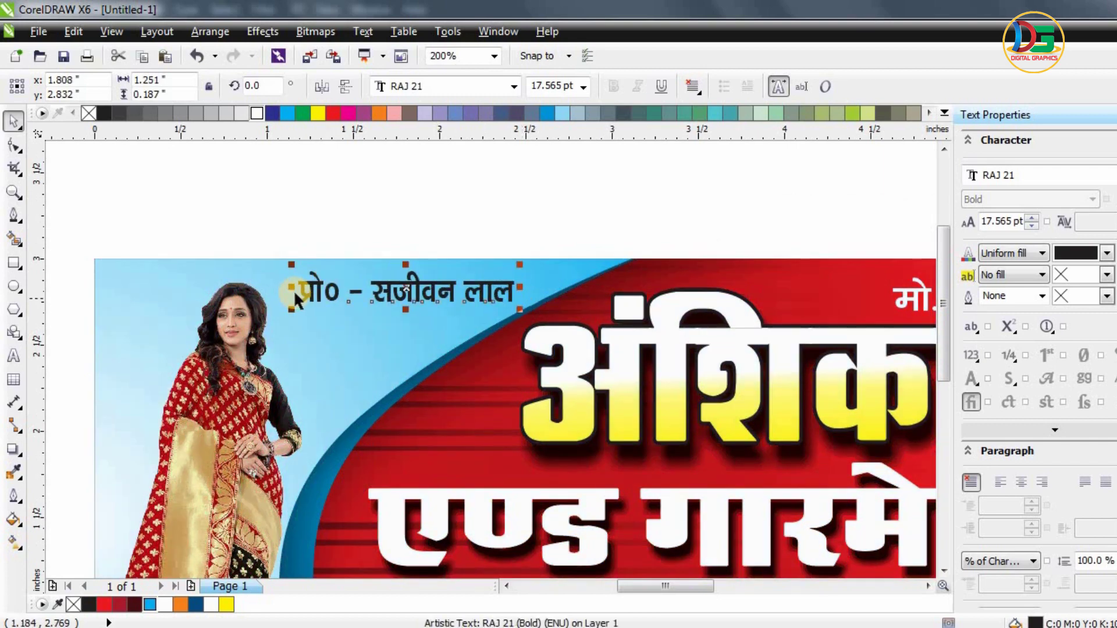
left_click_drag(273, 288, 263, 288)
left_click_drag(349, 304, 351, 307)
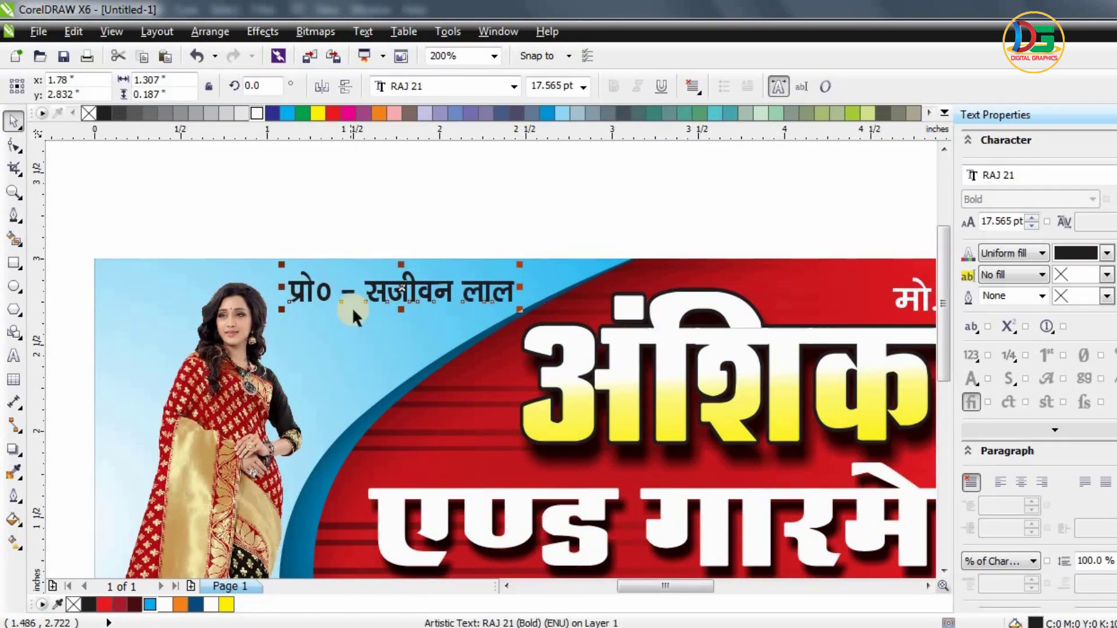
left_click(333, 113)
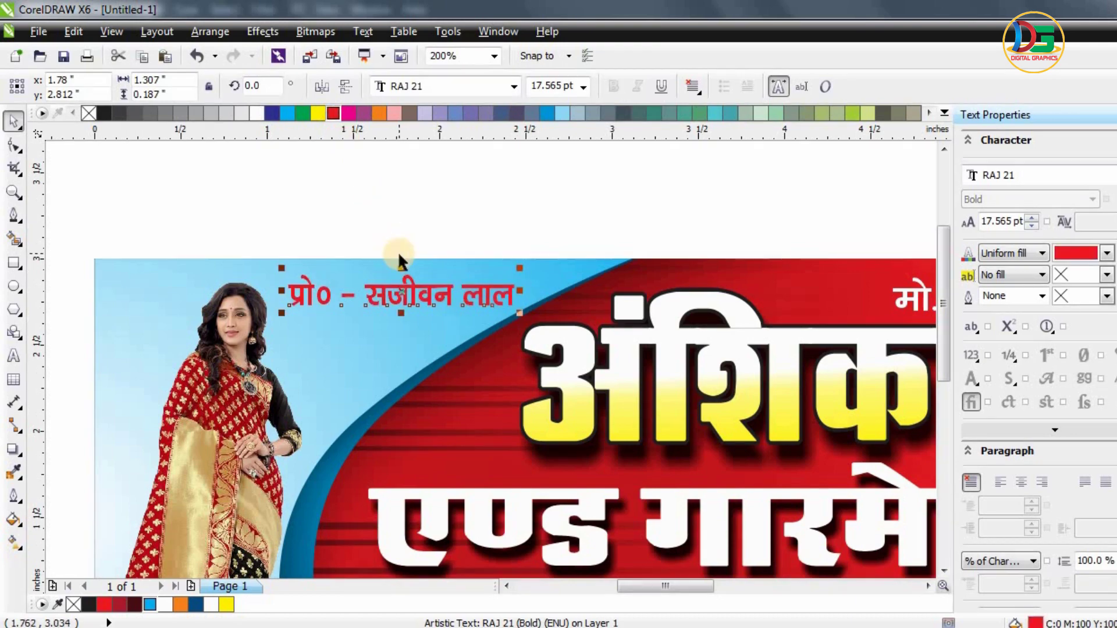
- Give the proprietor name a white 2.0 pt outline
key("F12")
left_click(511, 232)
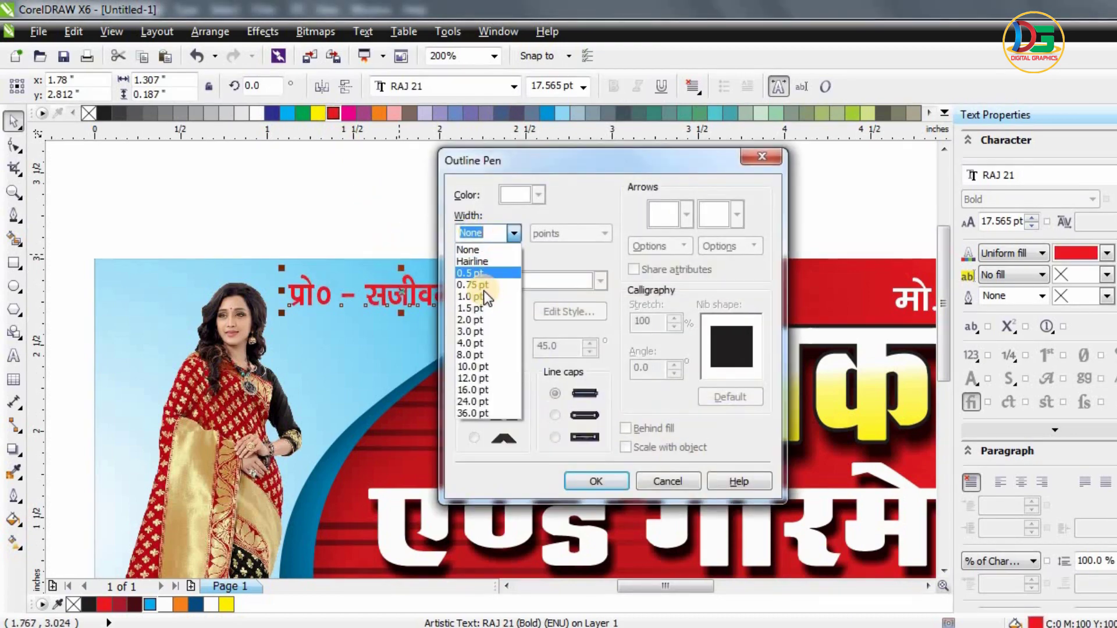
left_click(477, 318)
left_click(538, 195)
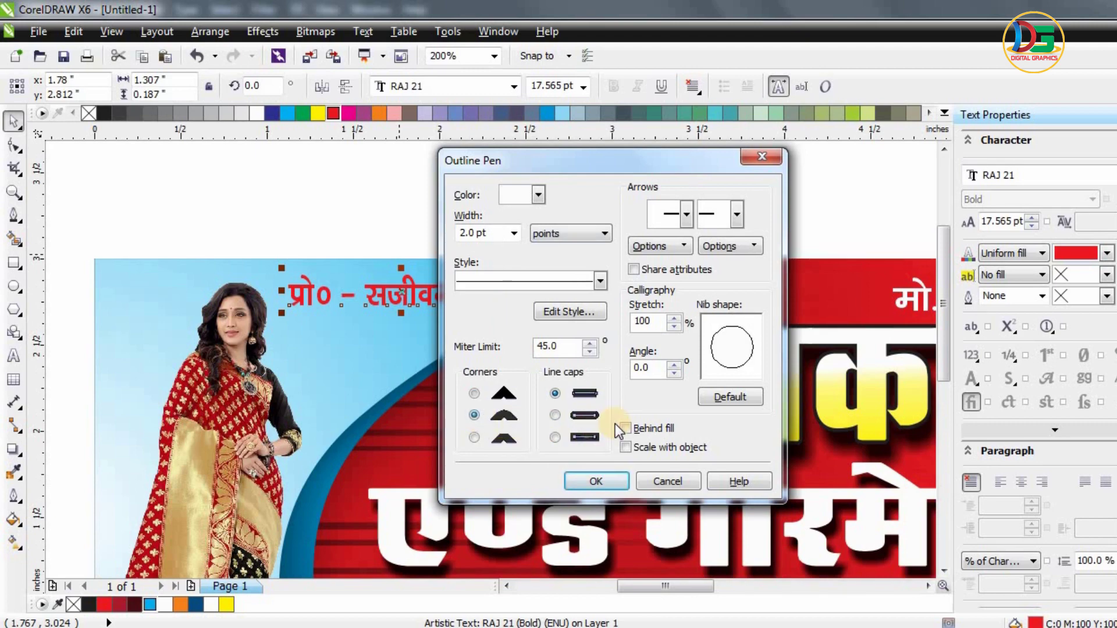
left_click(592, 479)
scroll(459, 309, "up", 2)
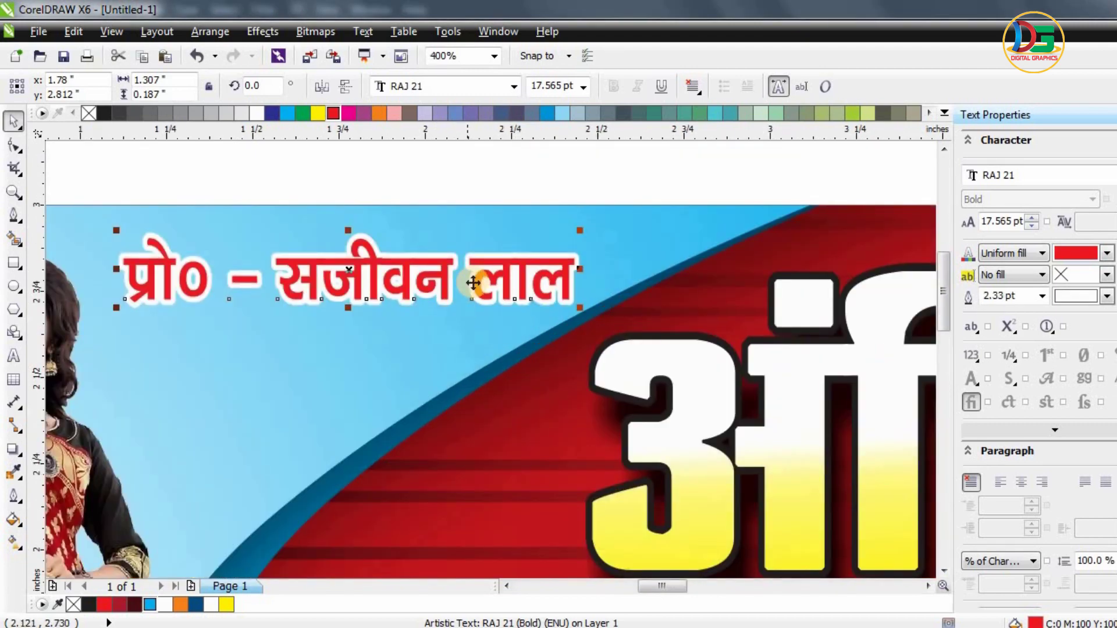
scroll(474, 283, "down", 2)
- Duplicate the name below, shrink the copy to about 60%, and replace its text with (नटकुर वाले)
left_click_drag(422, 280, 425, 318)
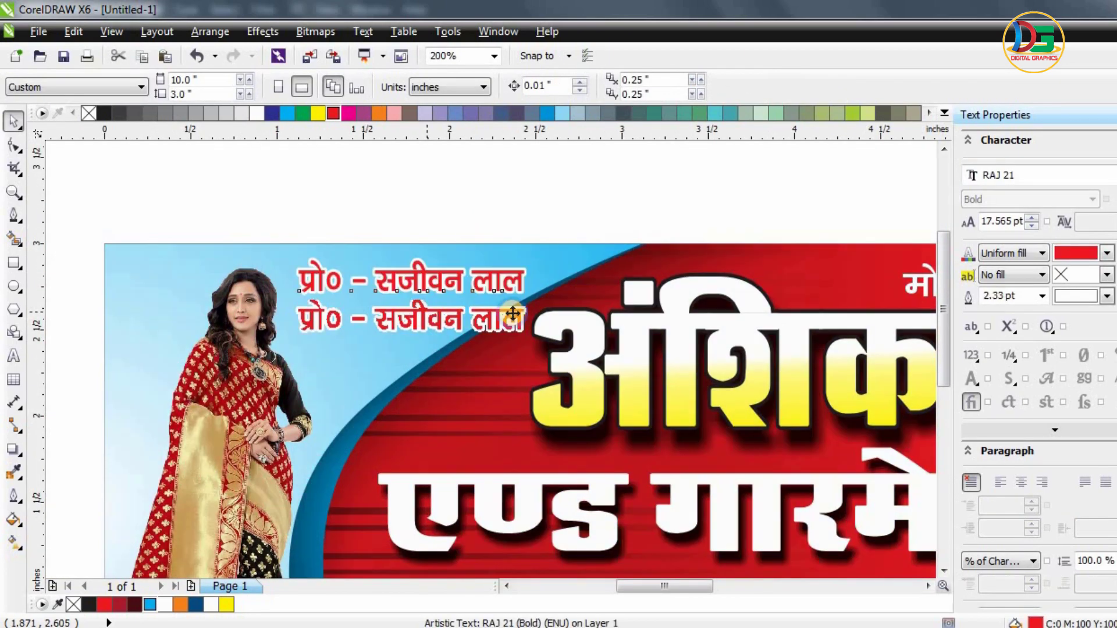
left_click_drag(484, 289, 484, 296)
scroll(445, 321, "up", 2)
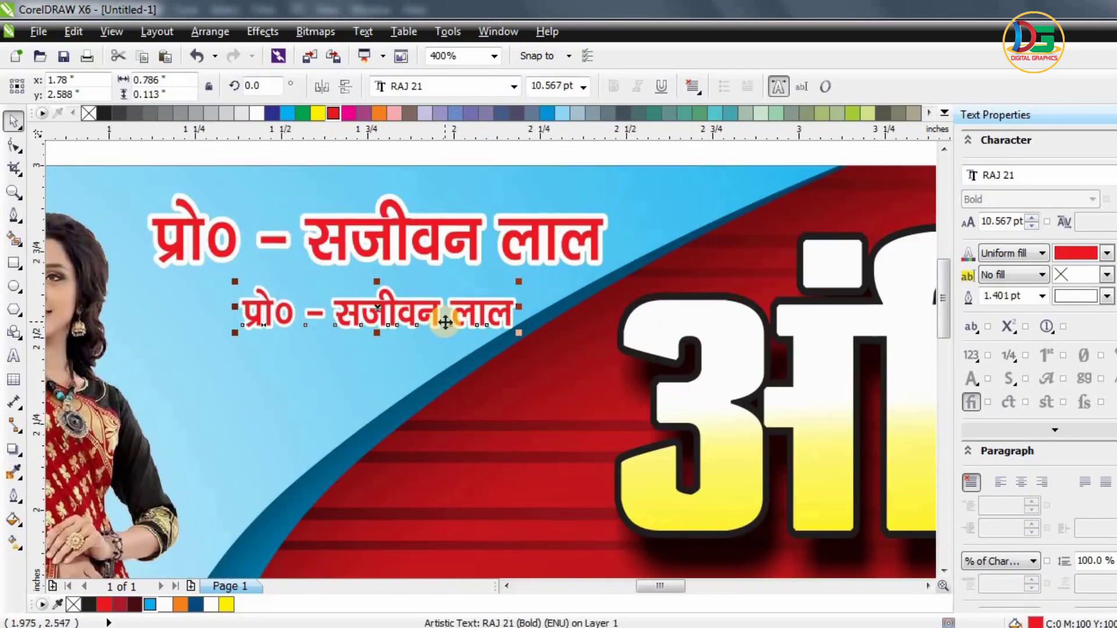
double_click(445, 322)
key("ctrl+a")
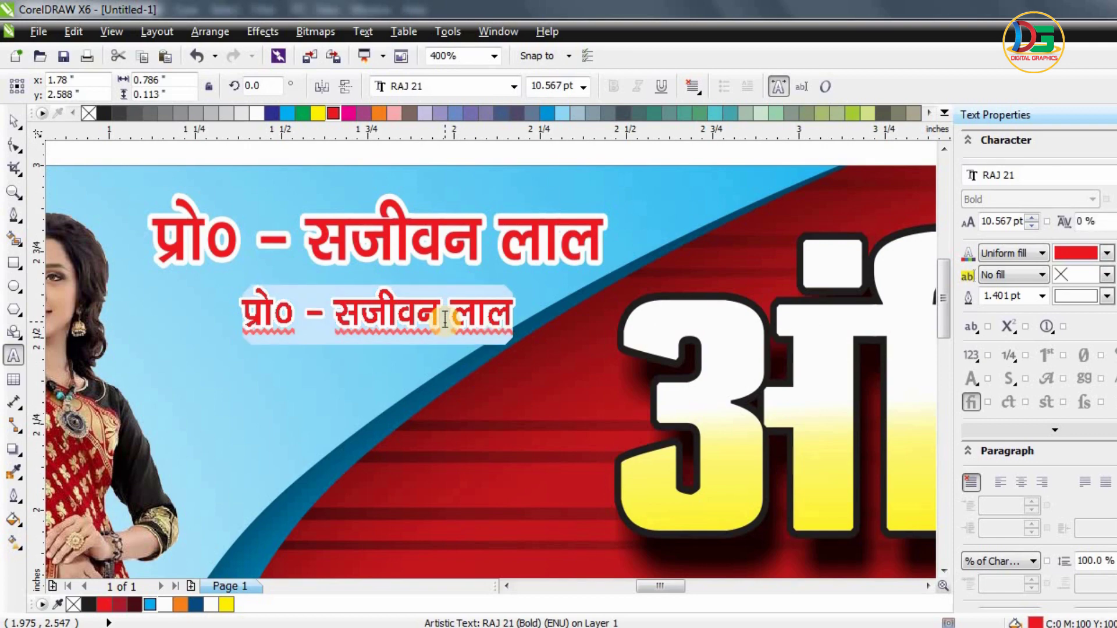
key("ctrl+v")
left_click(17, 122)
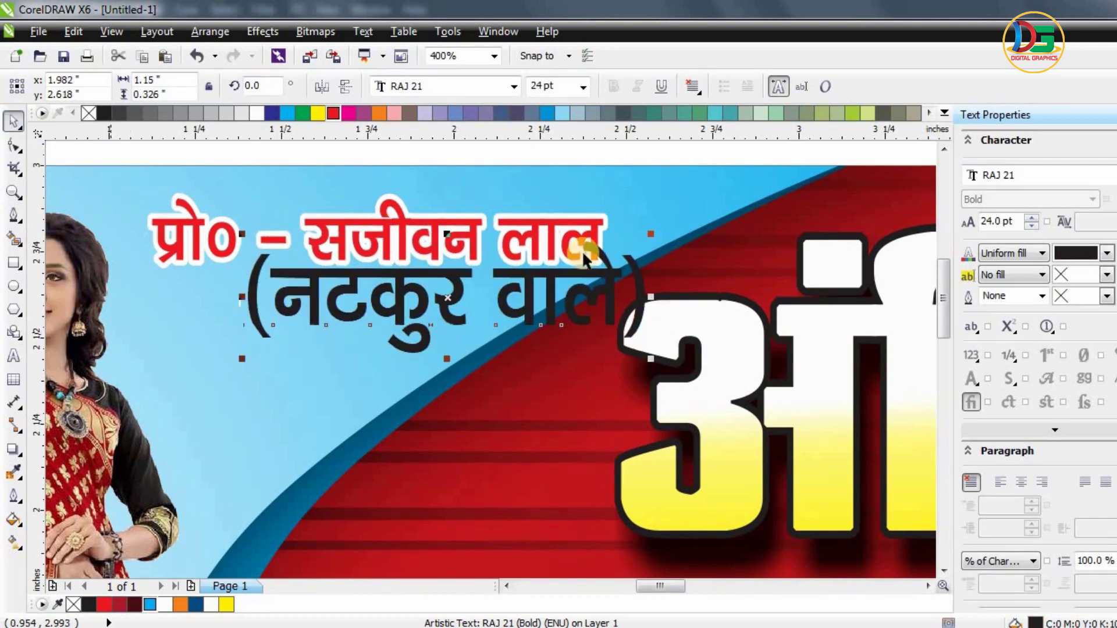
- Settle the sub-line beneath the name with a white 1.0 pt outline, then view the whole banner
mouse_move(607, 287)
left_mouse_down()
mouse_move(621, 260)
mouse_move(494, 244)
left_mouse_up()
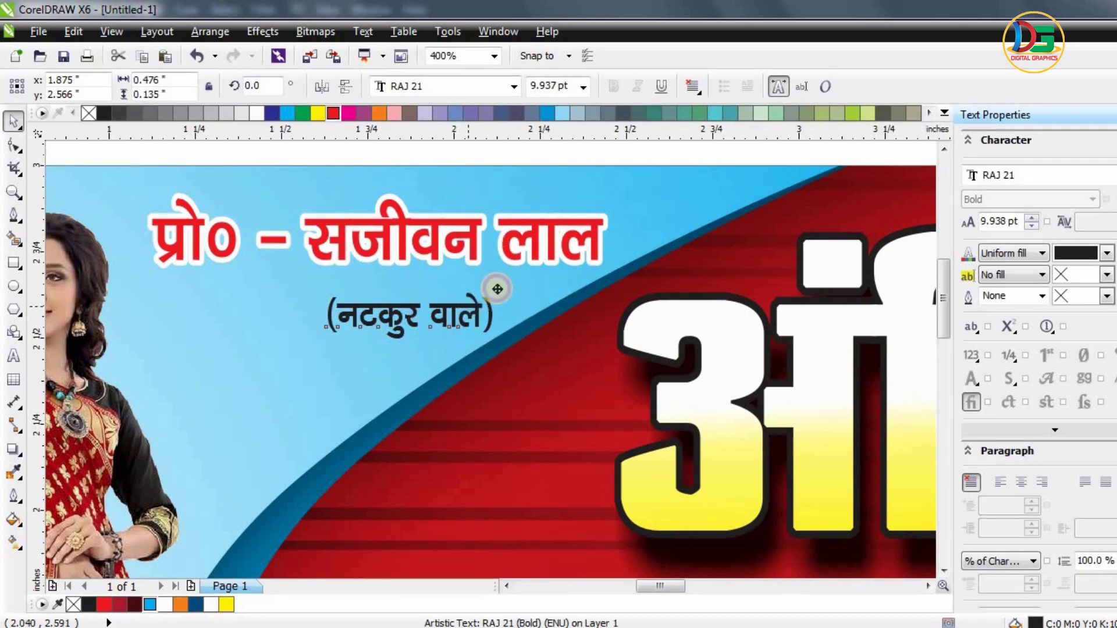
mouse_move(497, 289)
left_mouse_down()
mouse_move(494, 299)
mouse_move(516, 300)
left_mouse_up()
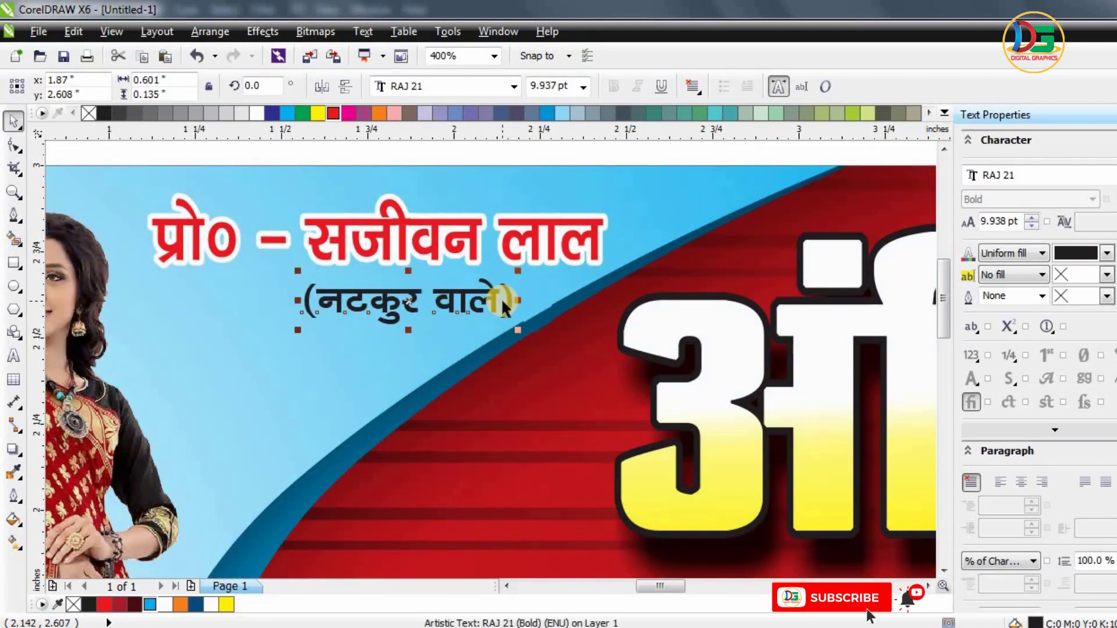
key("F12")
left_click(514, 233)
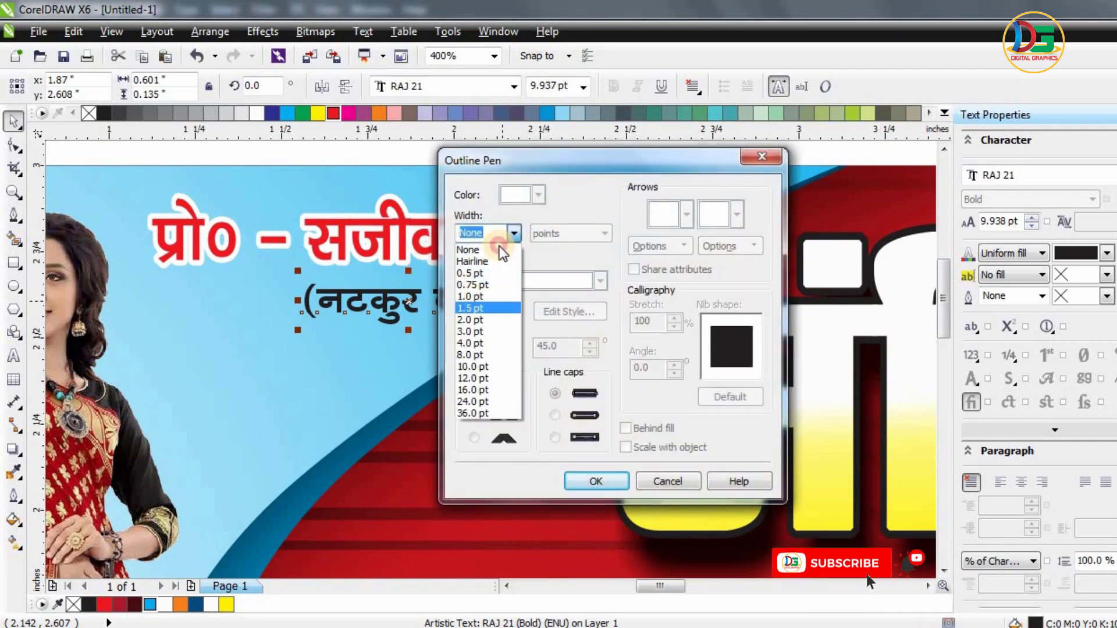
left_click(470, 296)
left_click(539, 195)
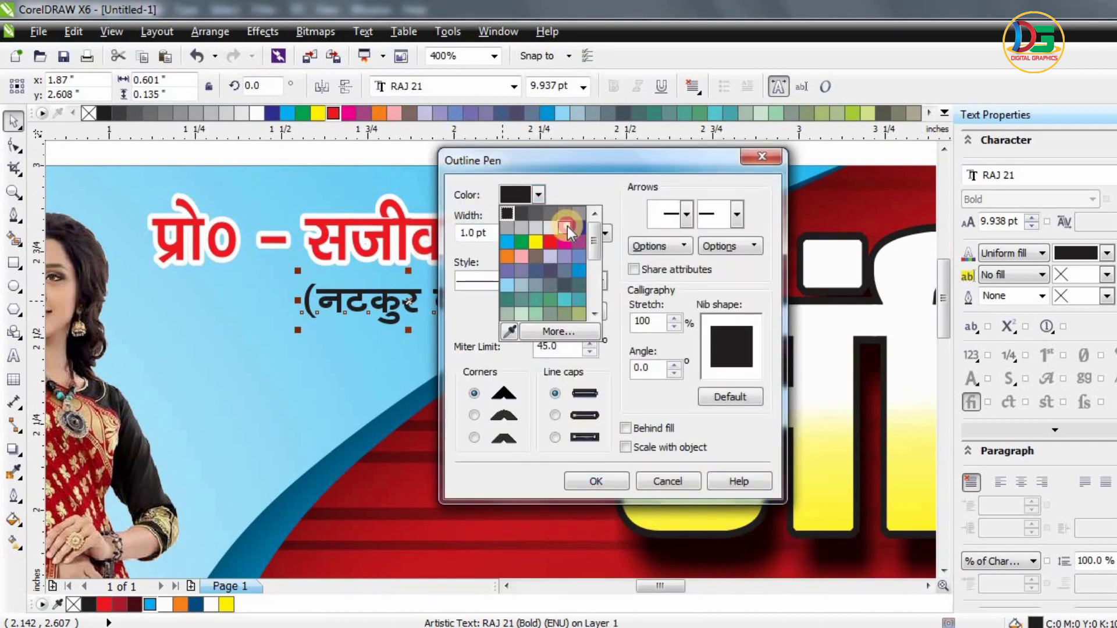
left_click(565, 227)
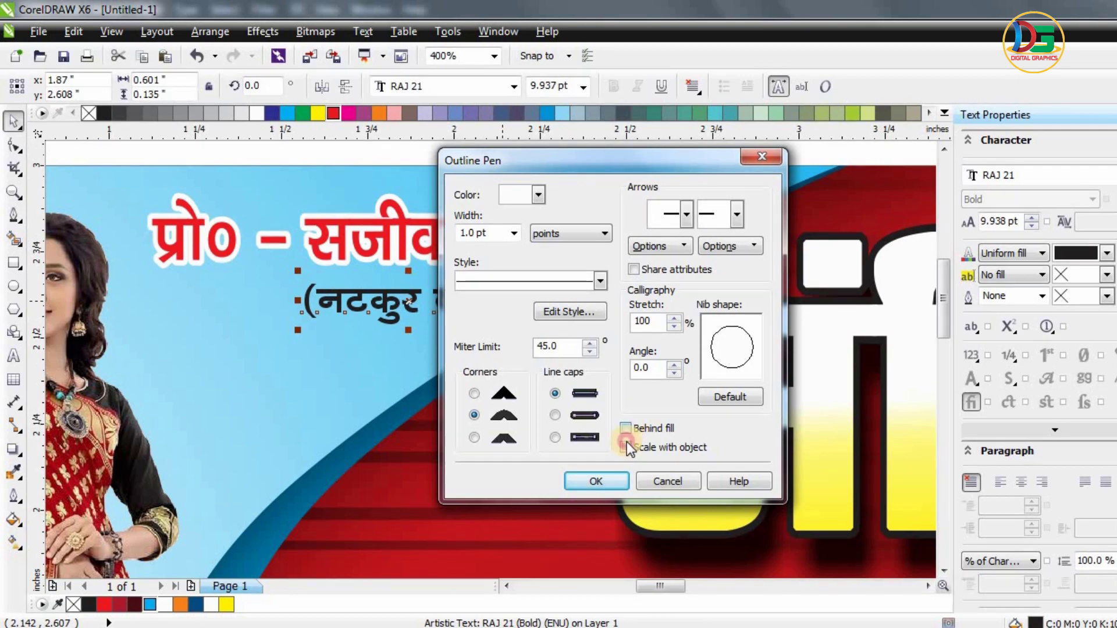
key("Return")
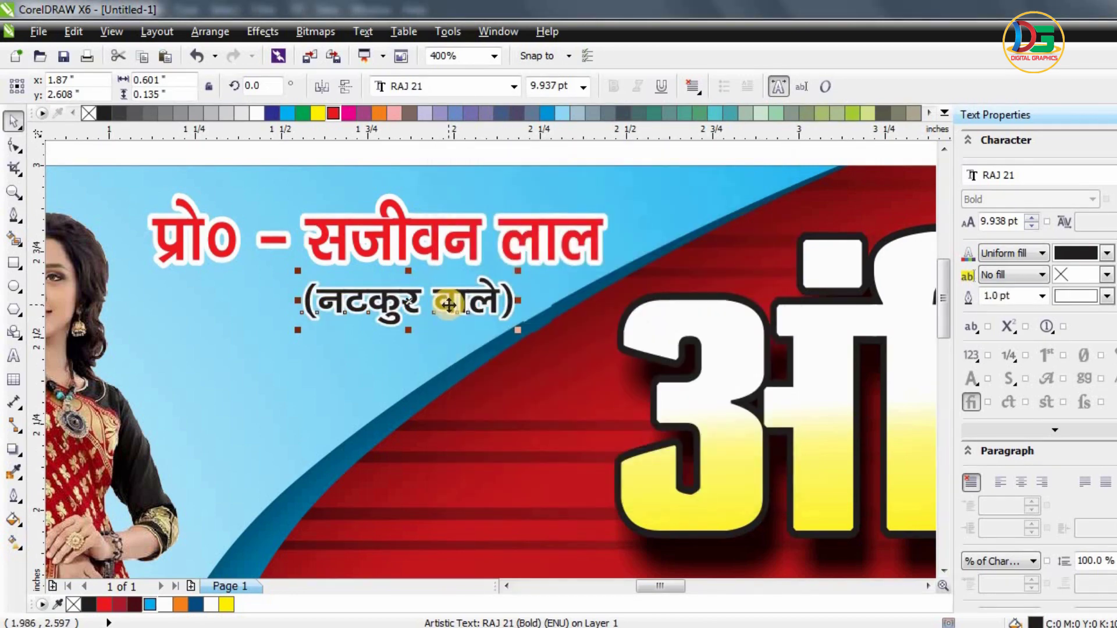
key("F4")
left_click(546, 518)
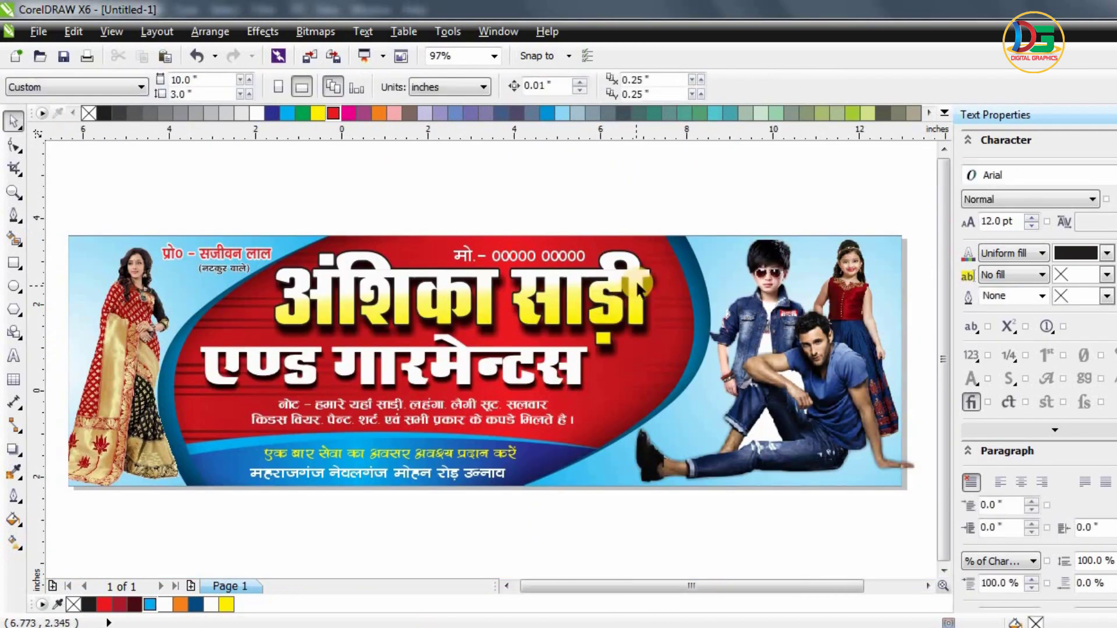
scroll(640, 285, "down", 3)
scroll(557, 316, "up", 2)
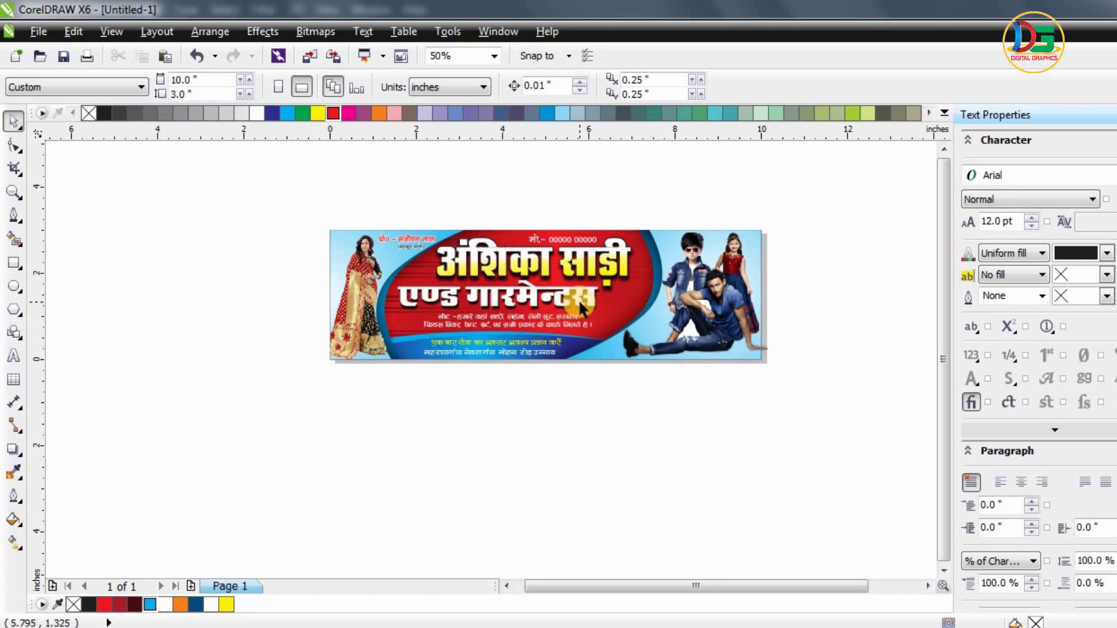
key("z")
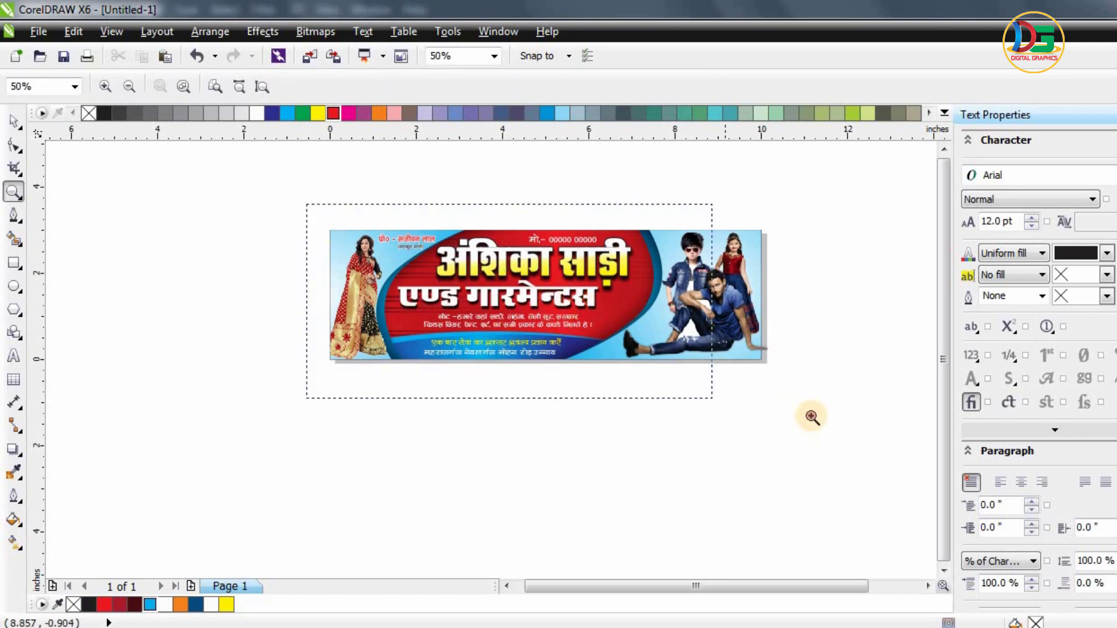
left_click_drag(307, 205, 746, 393)
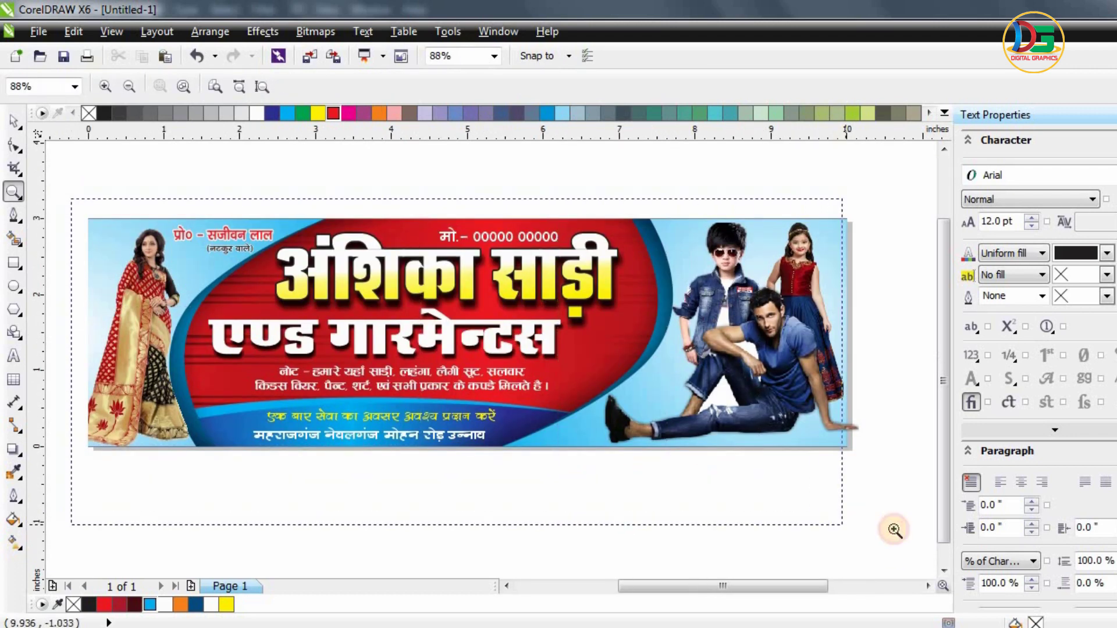
left_click_drag(79, 204, 945, 582)
left_click(1076, 627)
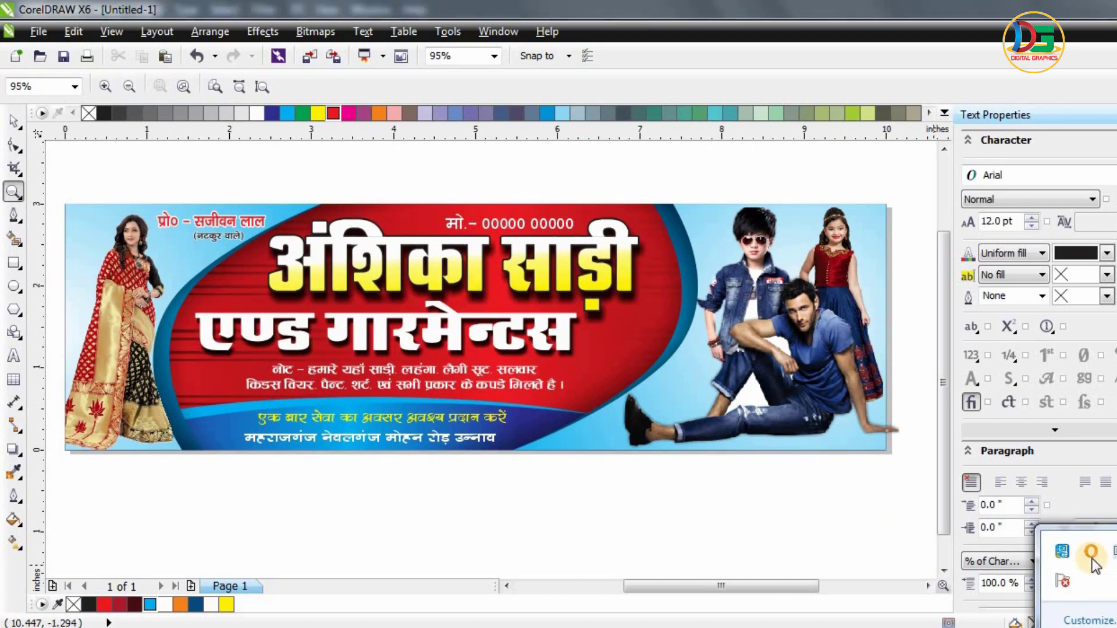